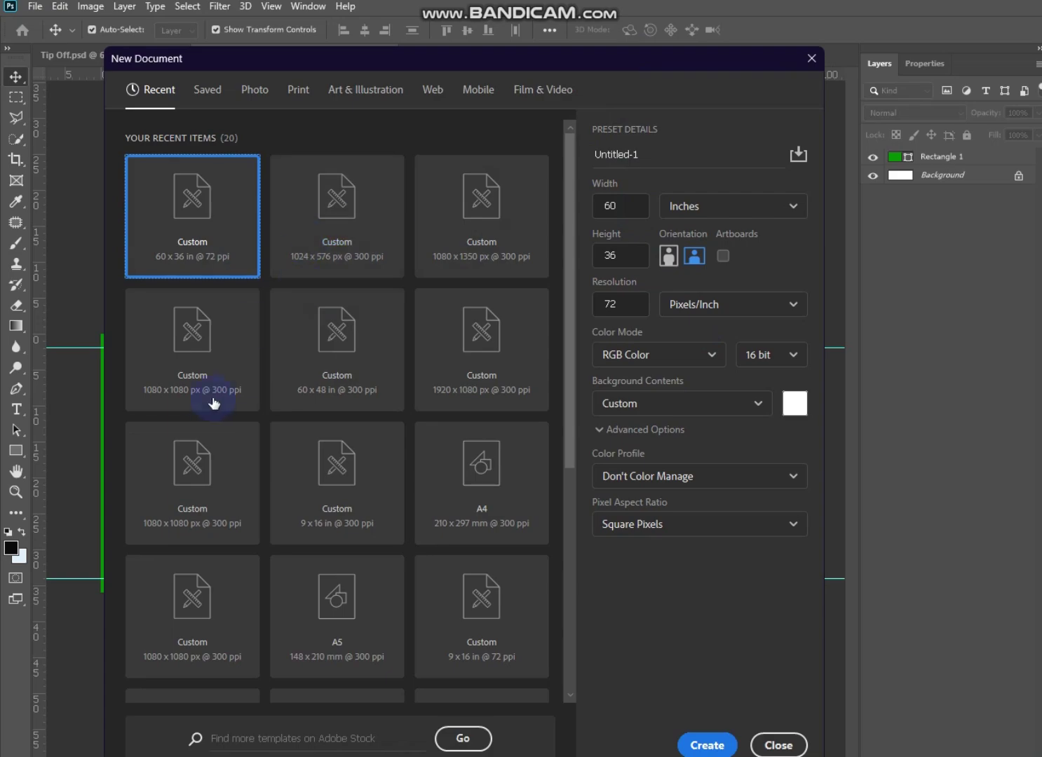
Step: Create a 1080×1080 document and add a guide layout with 0.5 in margins
left_click(202, 402)
left_click(707, 746)
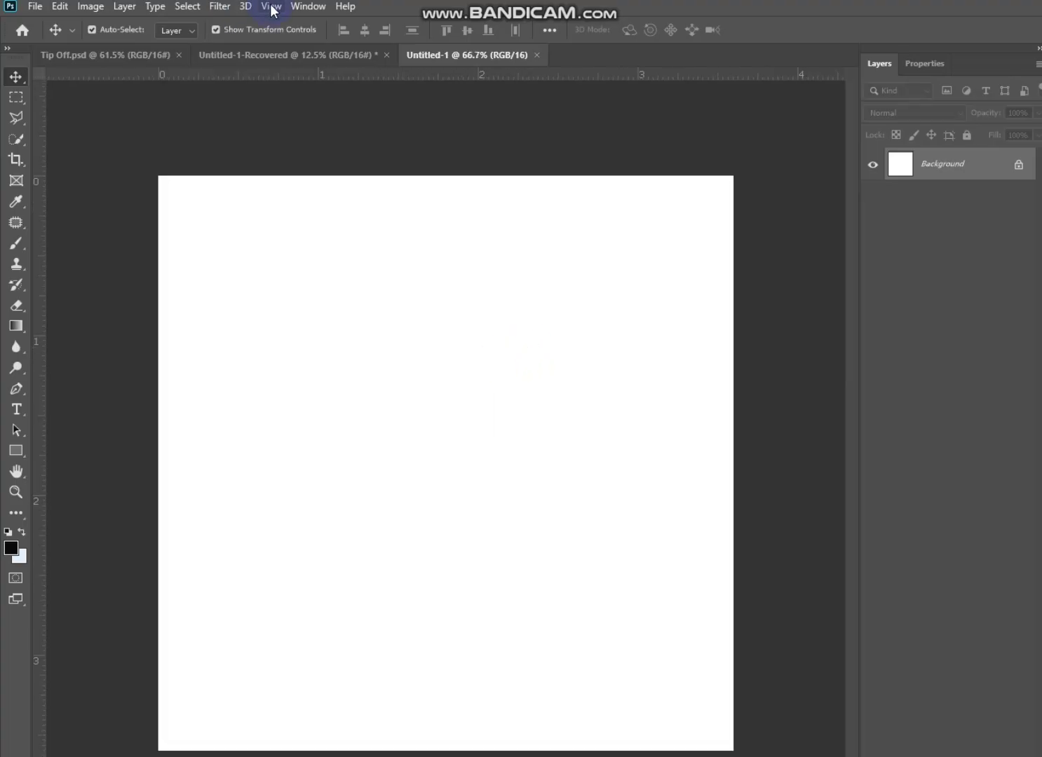
left_click(270, 6)
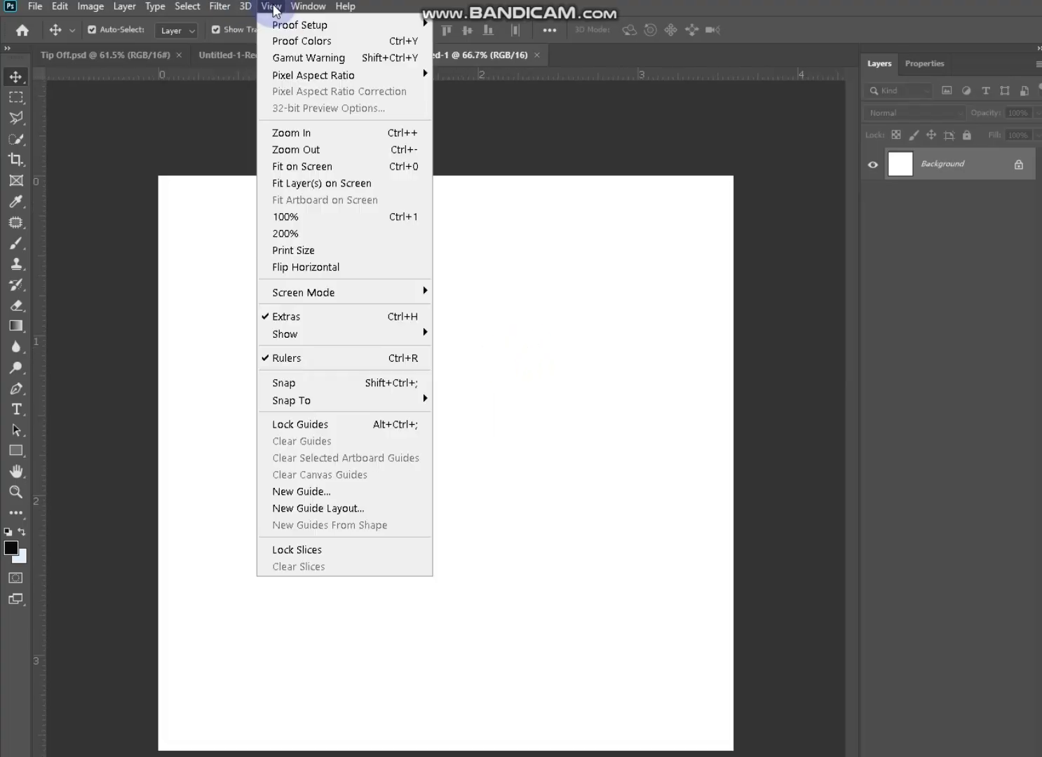
left_click(347, 509)
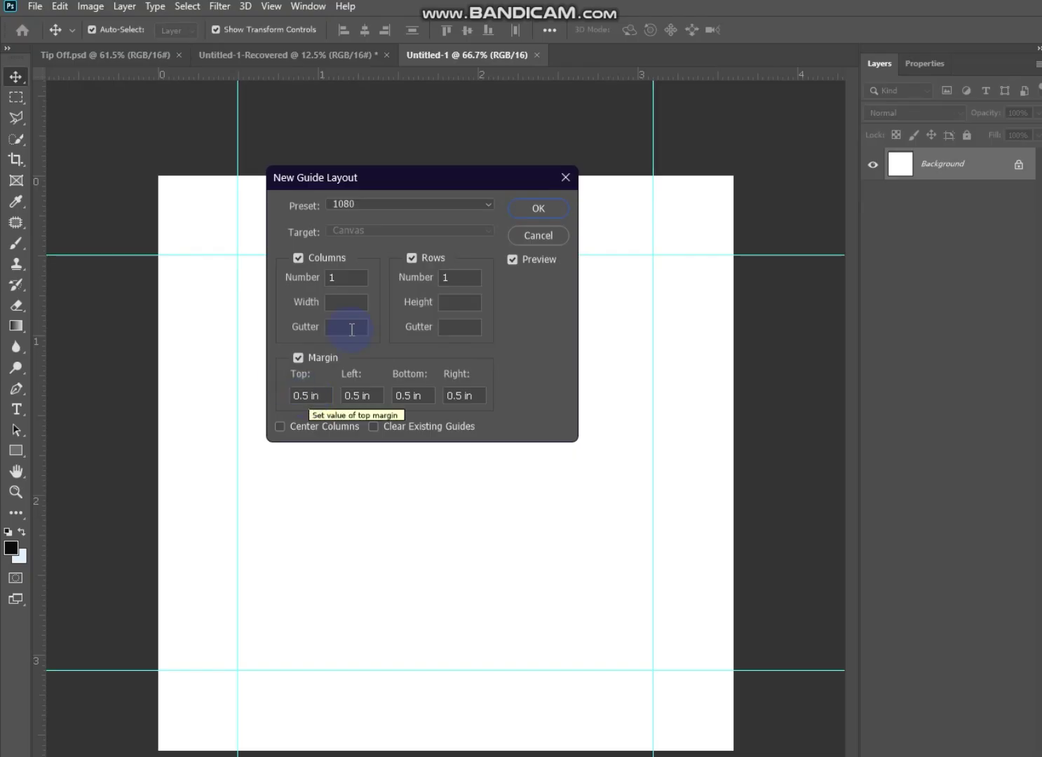
key("Return")
Step: Move the four guides toward the canvas edges, then drag an image into the document
left_click_drag(512, 254, 514, 211)
left_click_drag(237, 297, 199, 302)
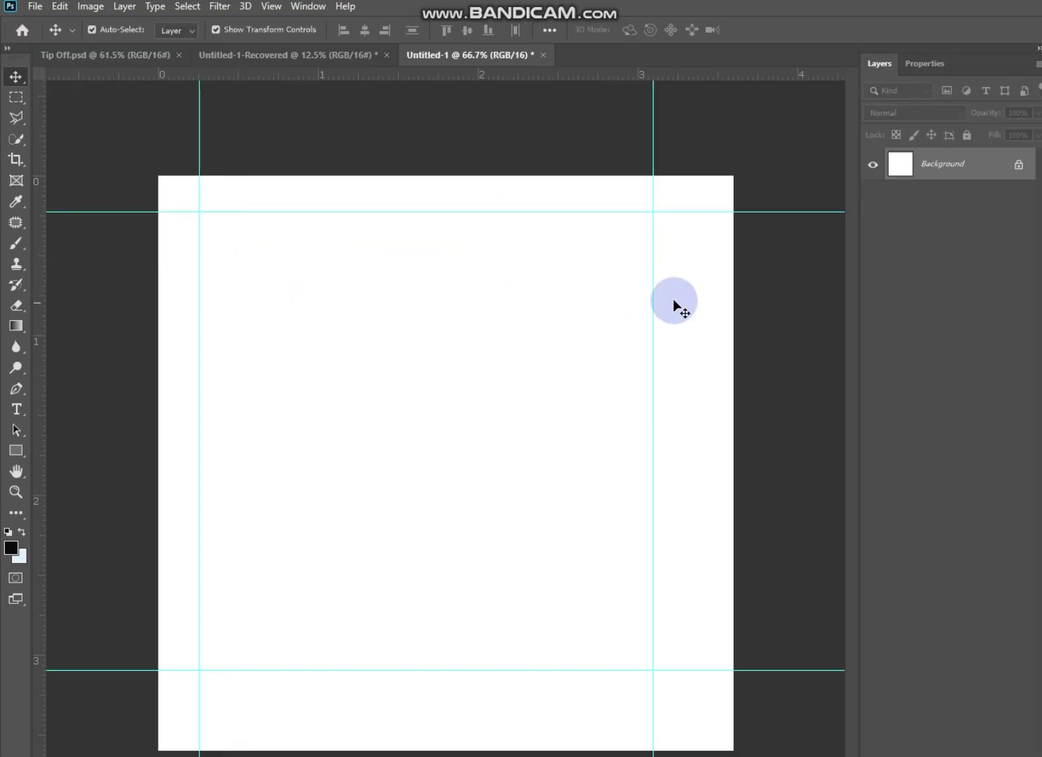
left_click_drag(653, 295, 686, 298)
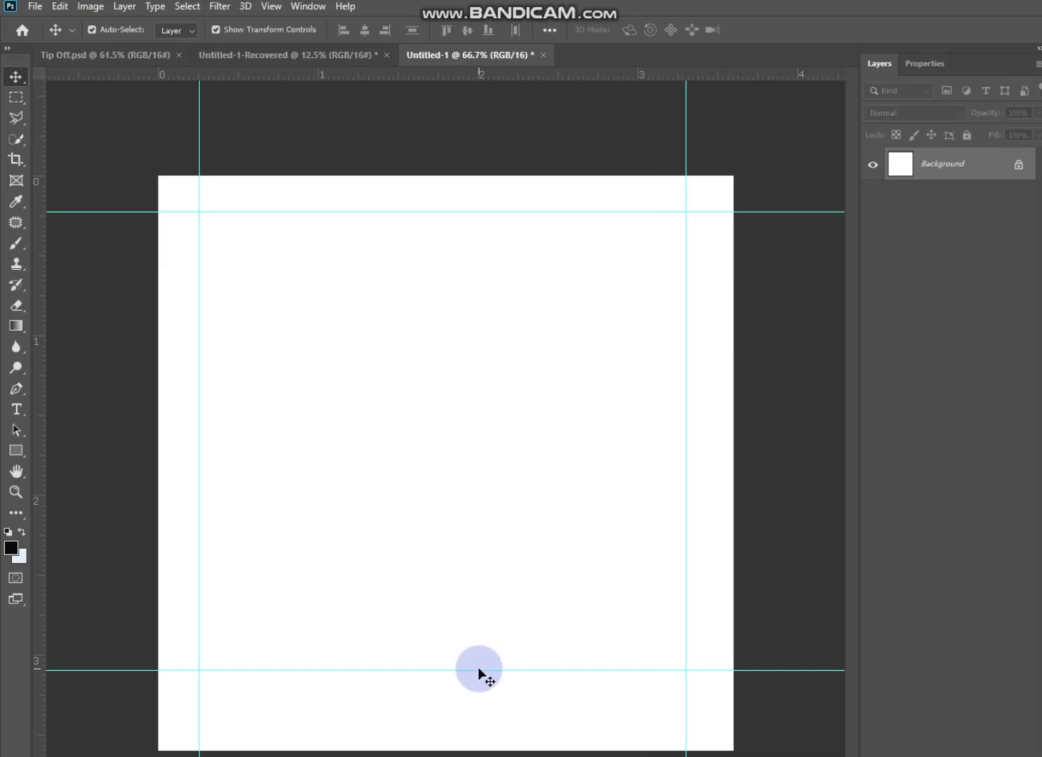
left_click_drag(479, 670, 481, 711)
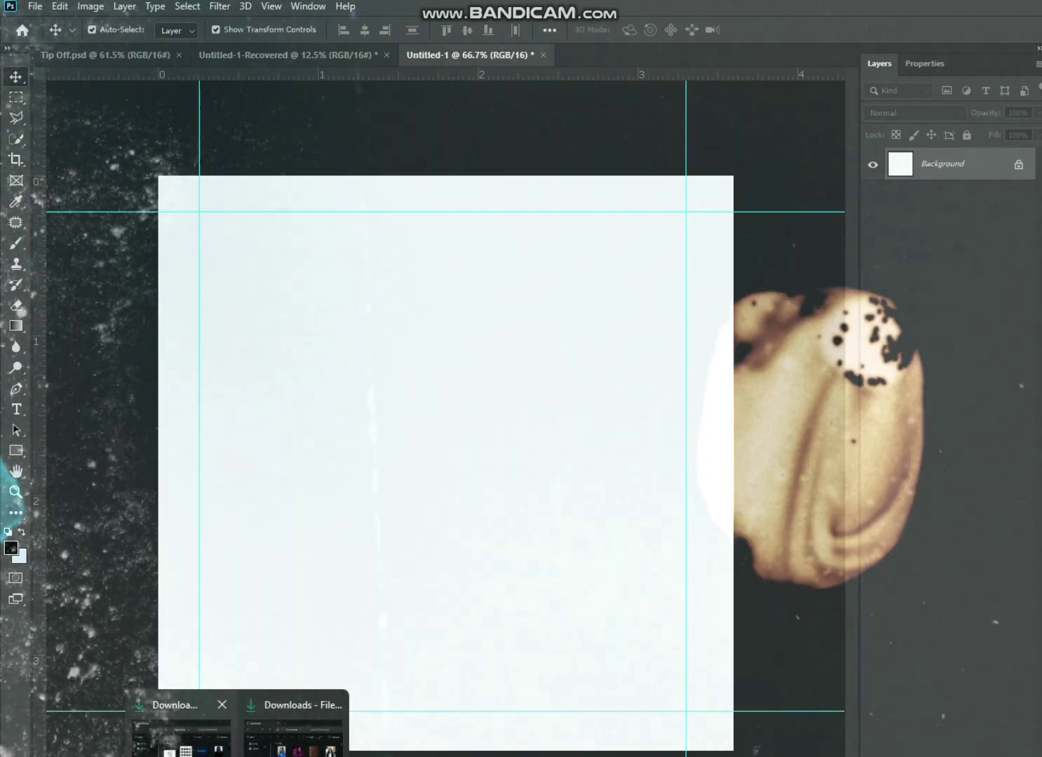
left_click_drag(280, 732, 602, 418)
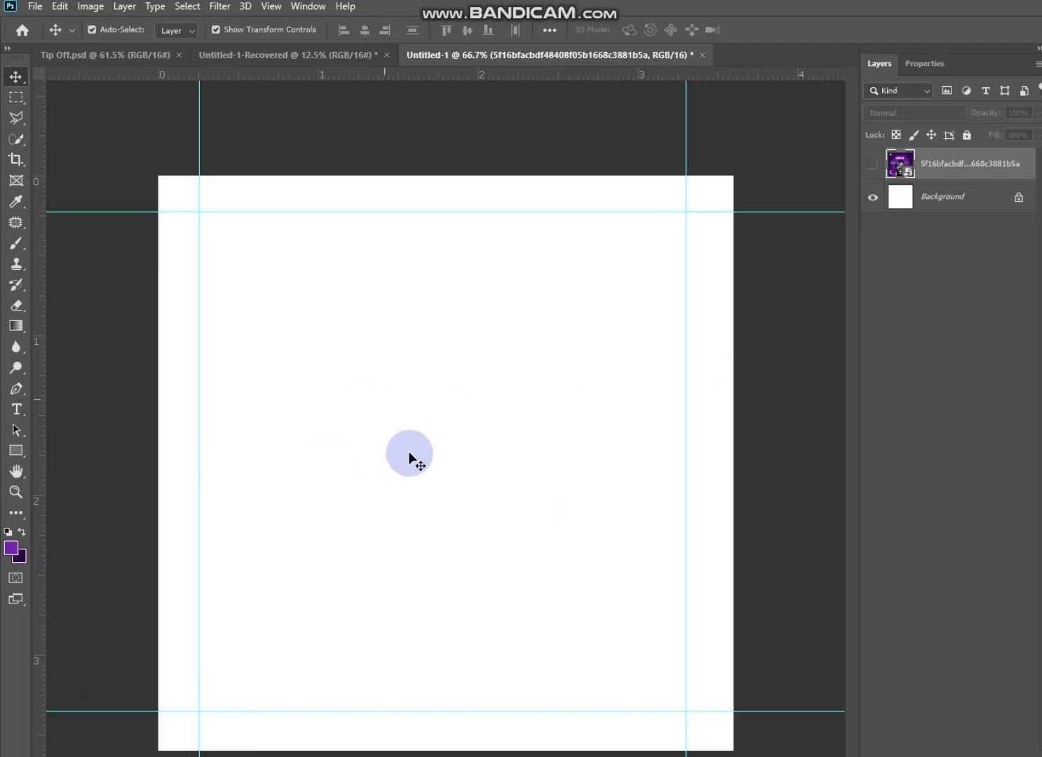
Step: Remove the placed image, fill the unlocked Background with dark purple, and add Layer 1
key("Delete")
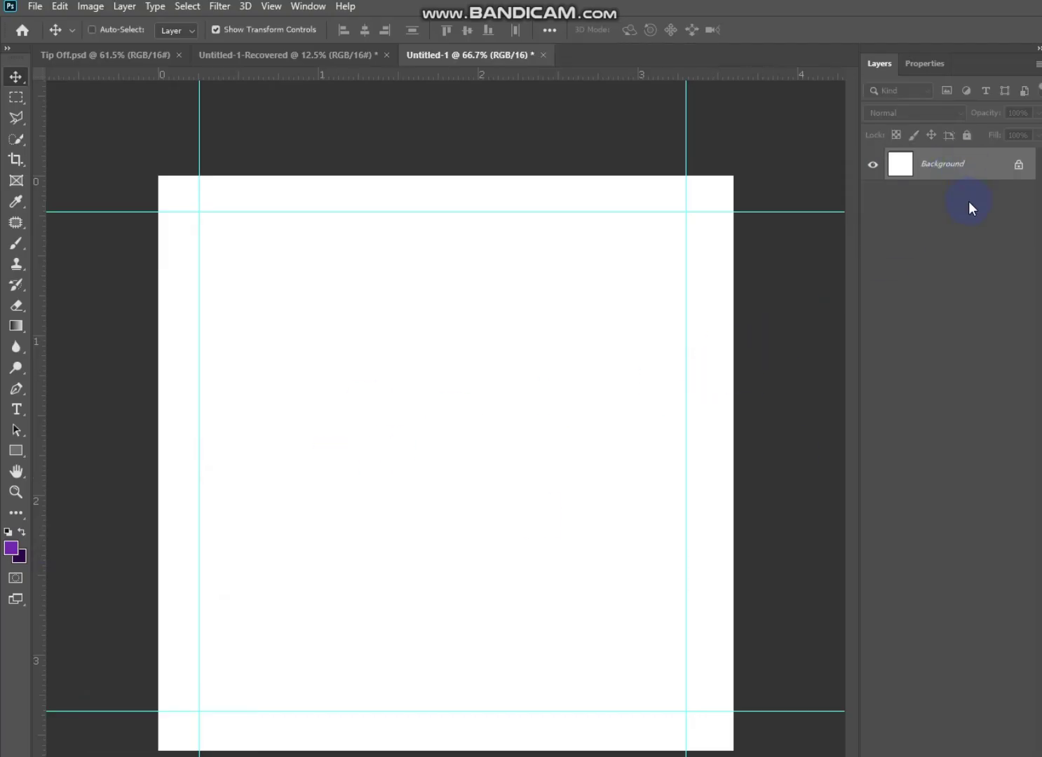
key("ctrl+BackSpace")
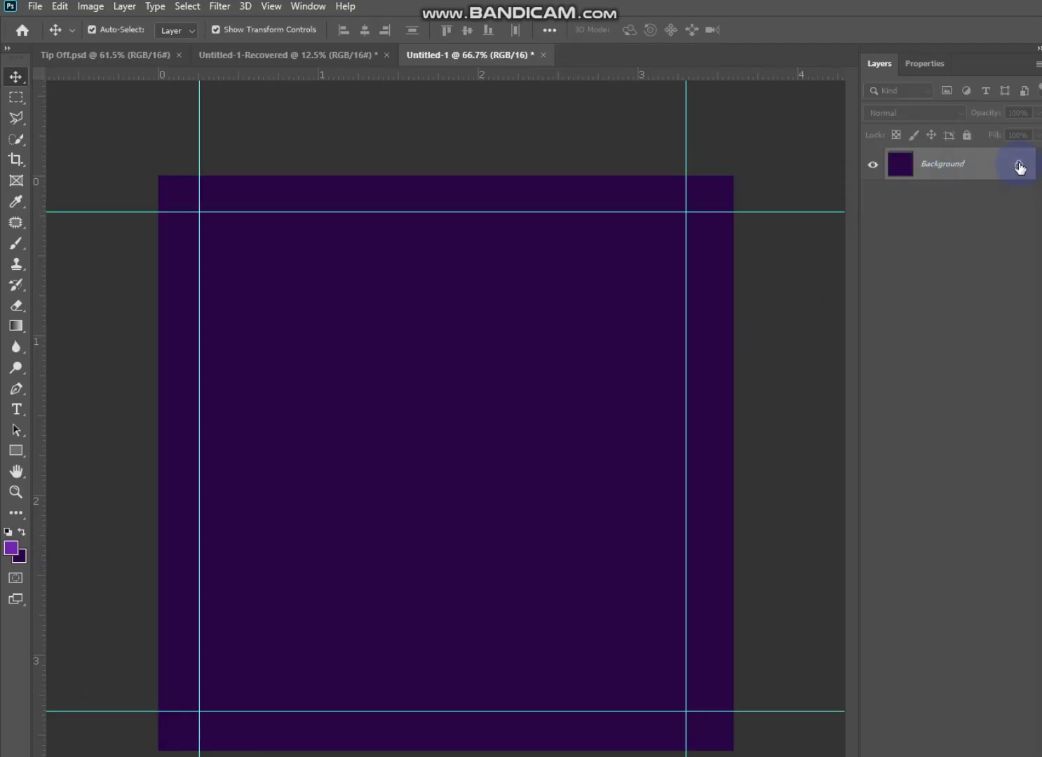
left_click(1019, 166)
left_click(980, 743)
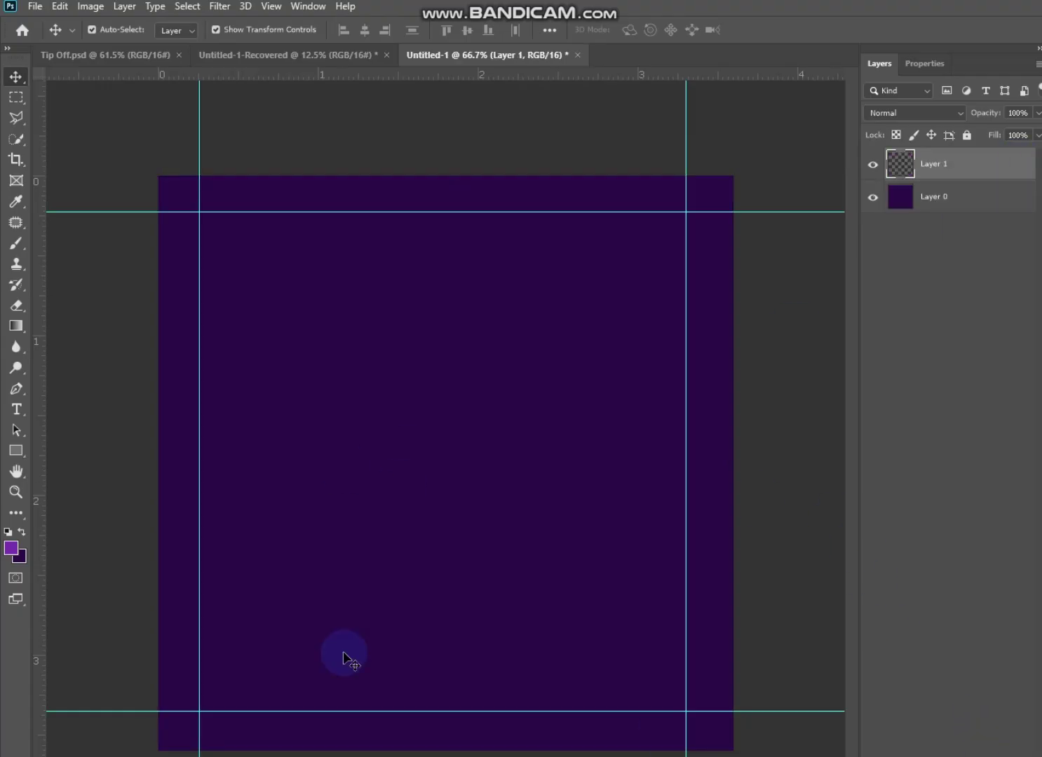
Step: Paint a soft purple glow at the centre with a soft round brush sized 800–1000
left_click(16, 243)
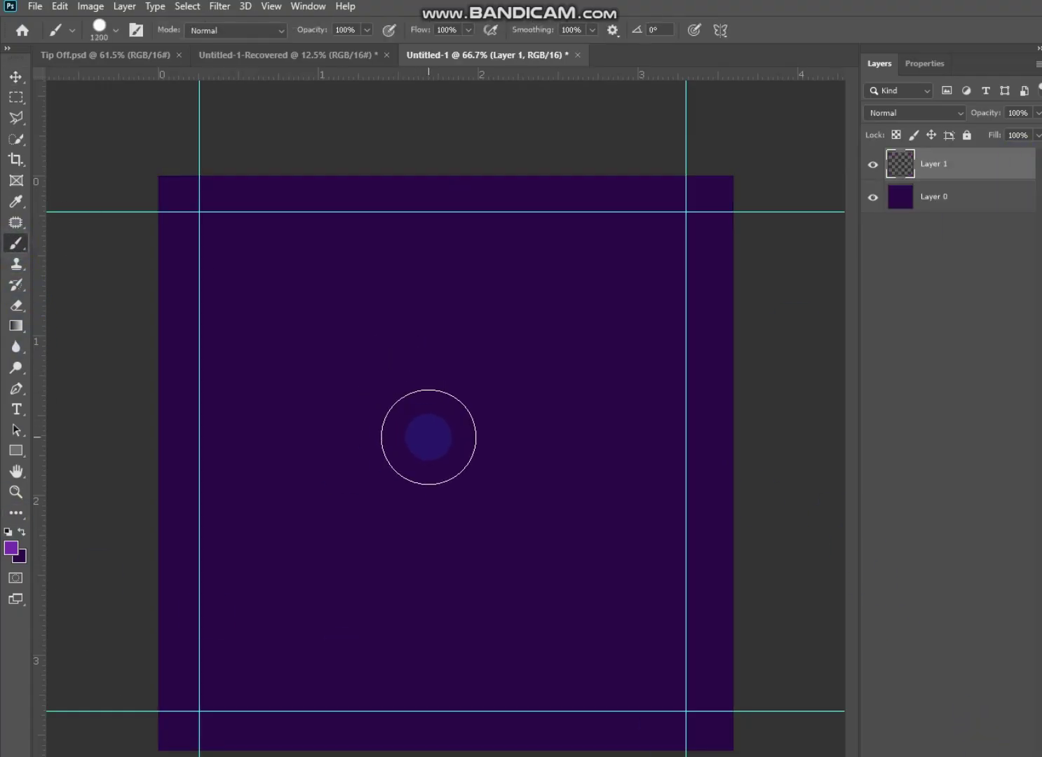
key("bracketright")
key("bracketright")
key("bracketright")
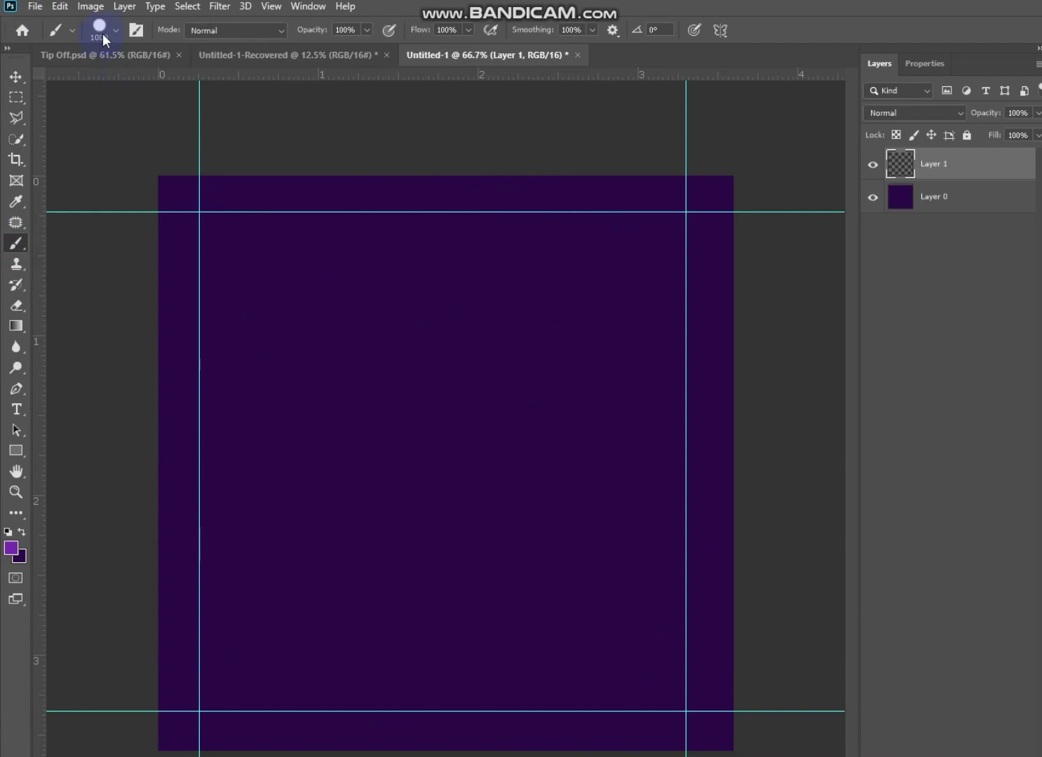
left_click(101, 31)
left_click(107, 147)
left_click(421, 415)
key("bracketleft")
key("bracketleft")
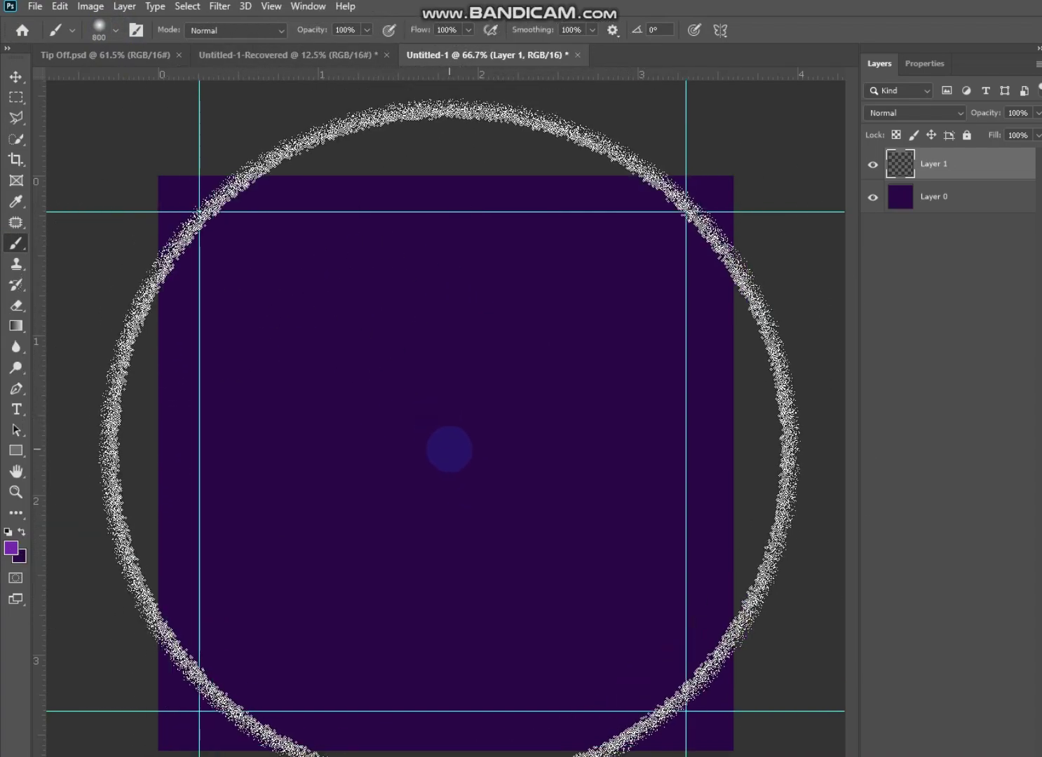
left_click(443, 459)
key("bracketright")
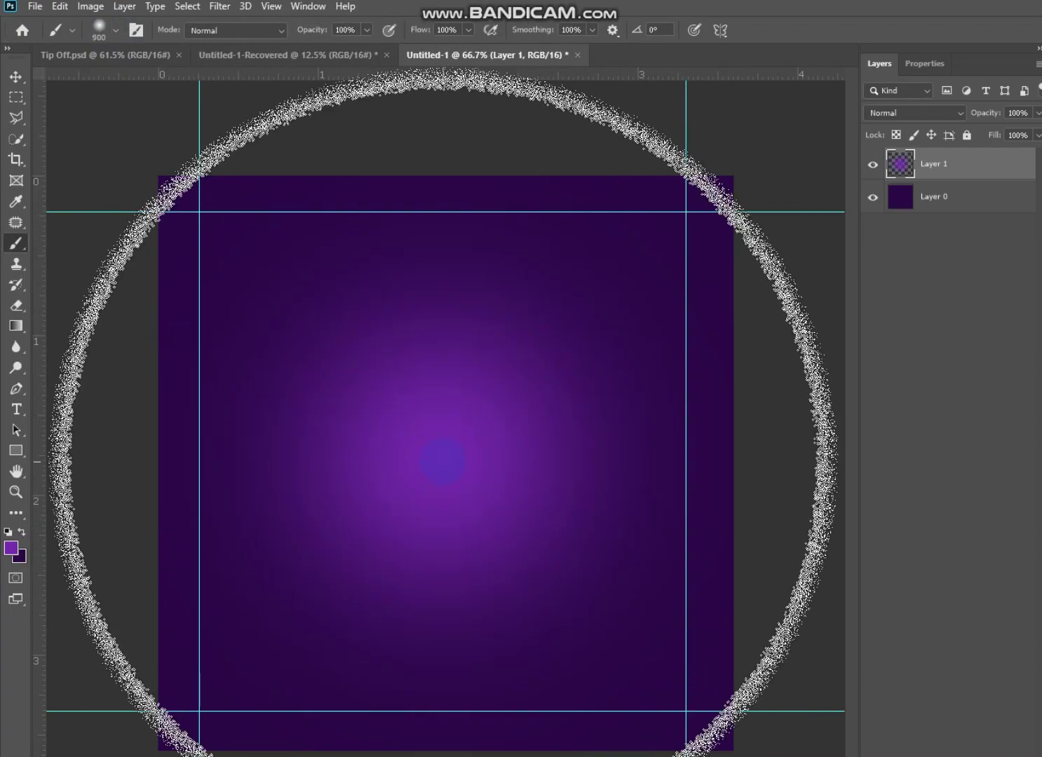
key("bracketright")
left_click(442, 461)
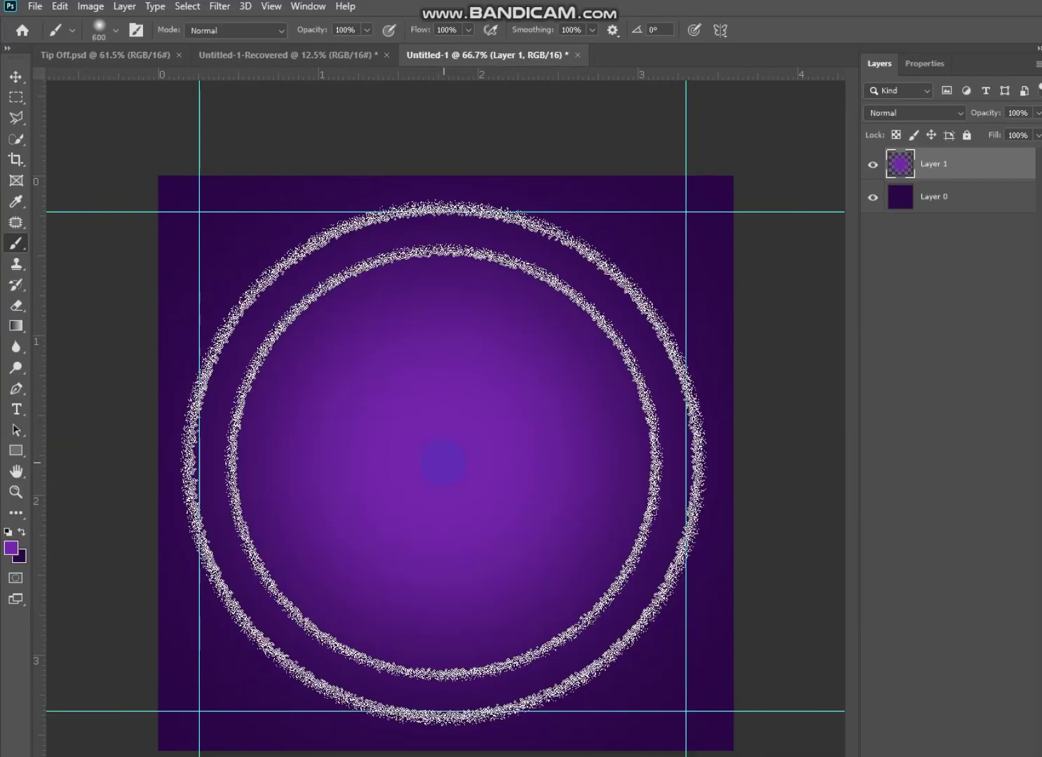
Step: Set the glow layer's blend mode to Linear Dodge (Add)
left_click(16, 79)
left_click(933, 116)
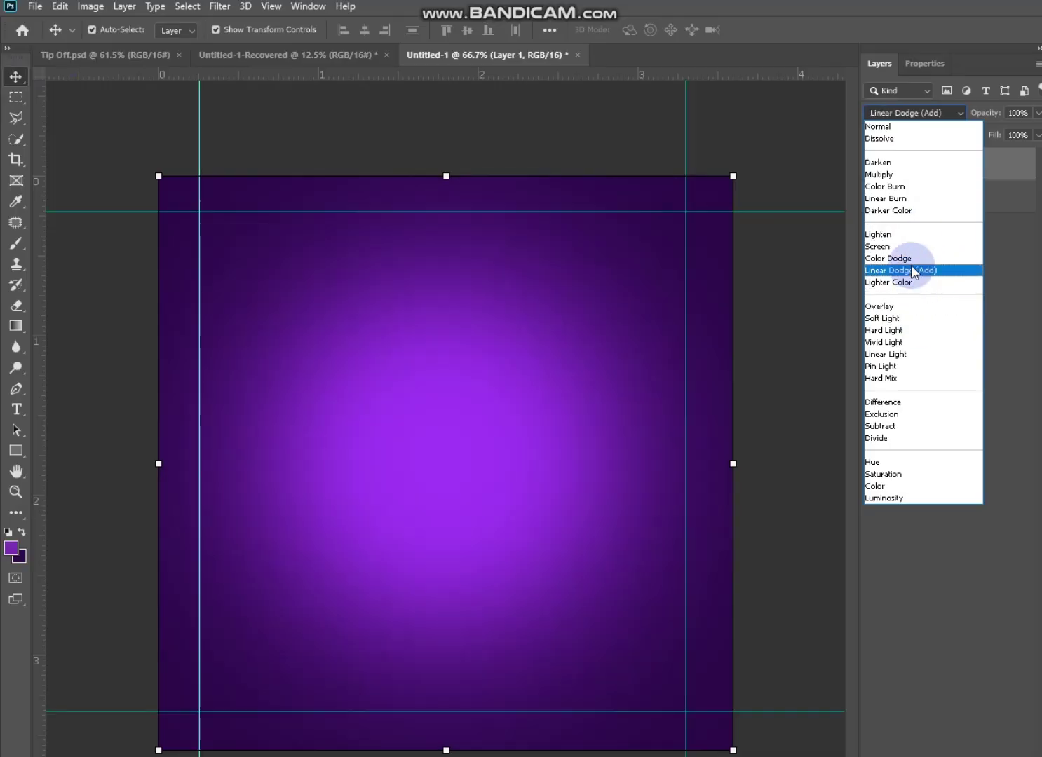
left_click(914, 270)
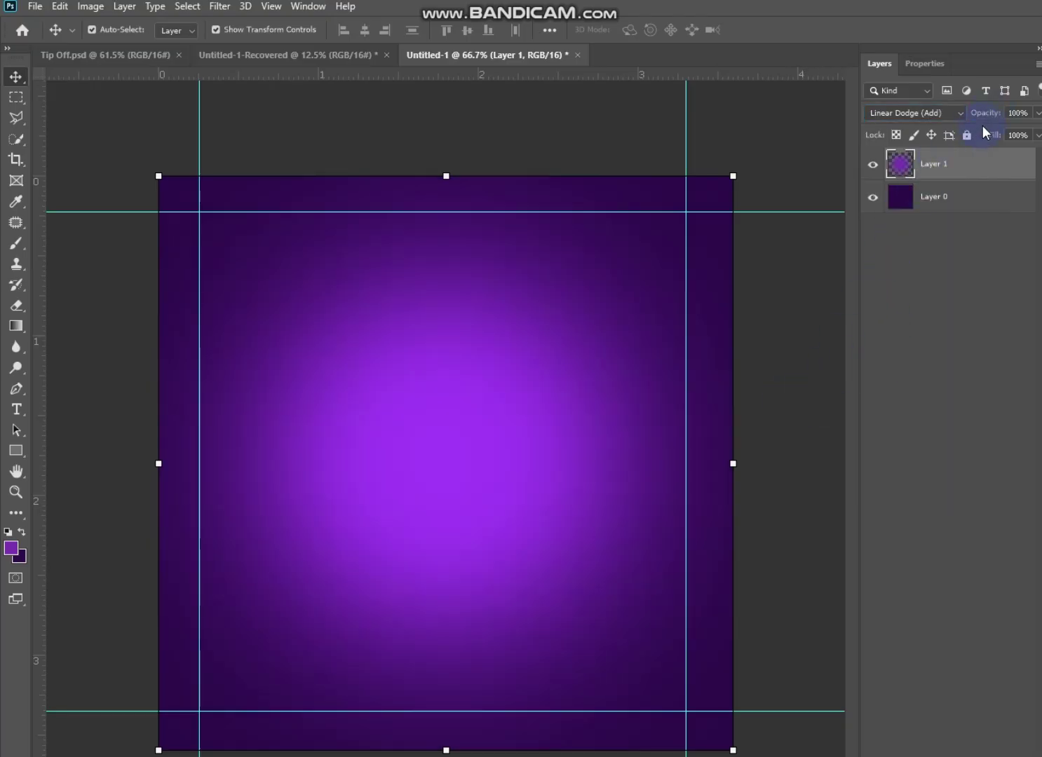
Step: Place the headphone woman photo from Downloads and auto-select her with Select > Subject
left_click(340, 743)
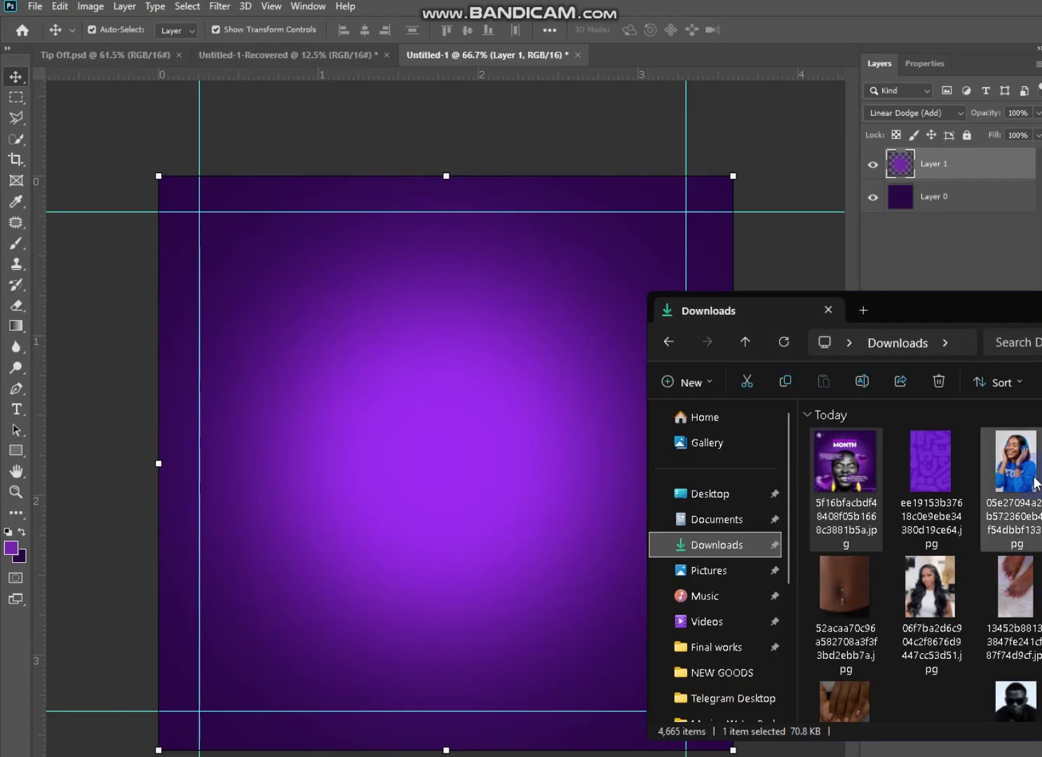
left_click_drag(830, 466, 432, 491)
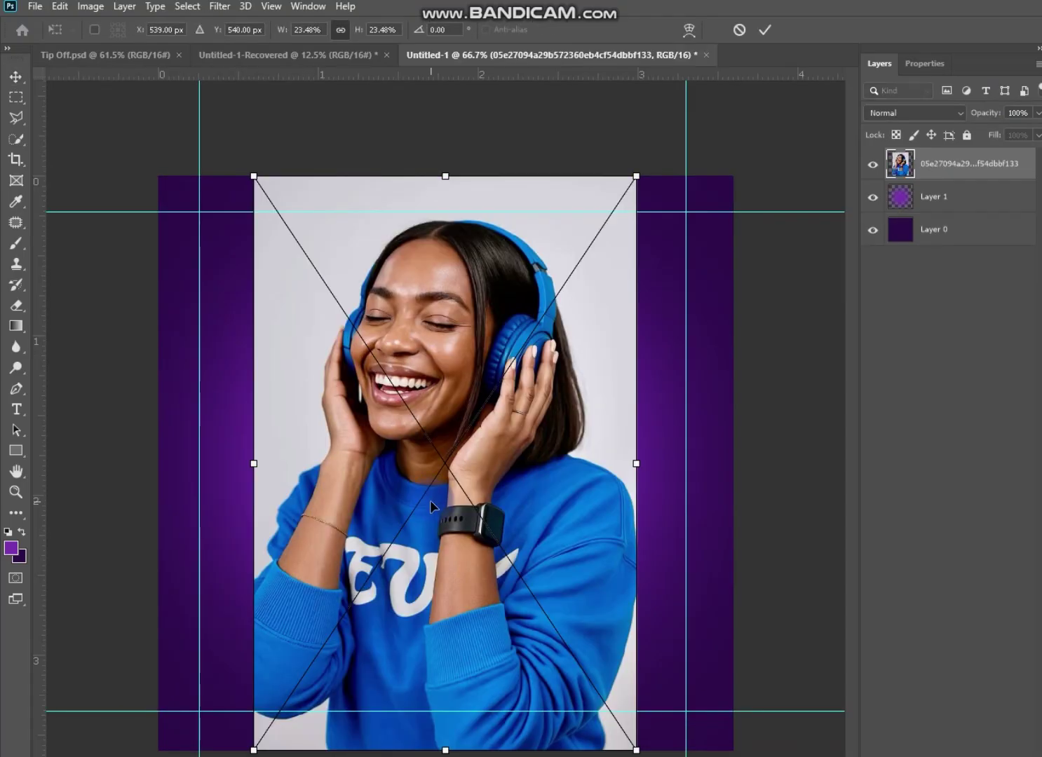
scroll(433, 327, "up", 1)
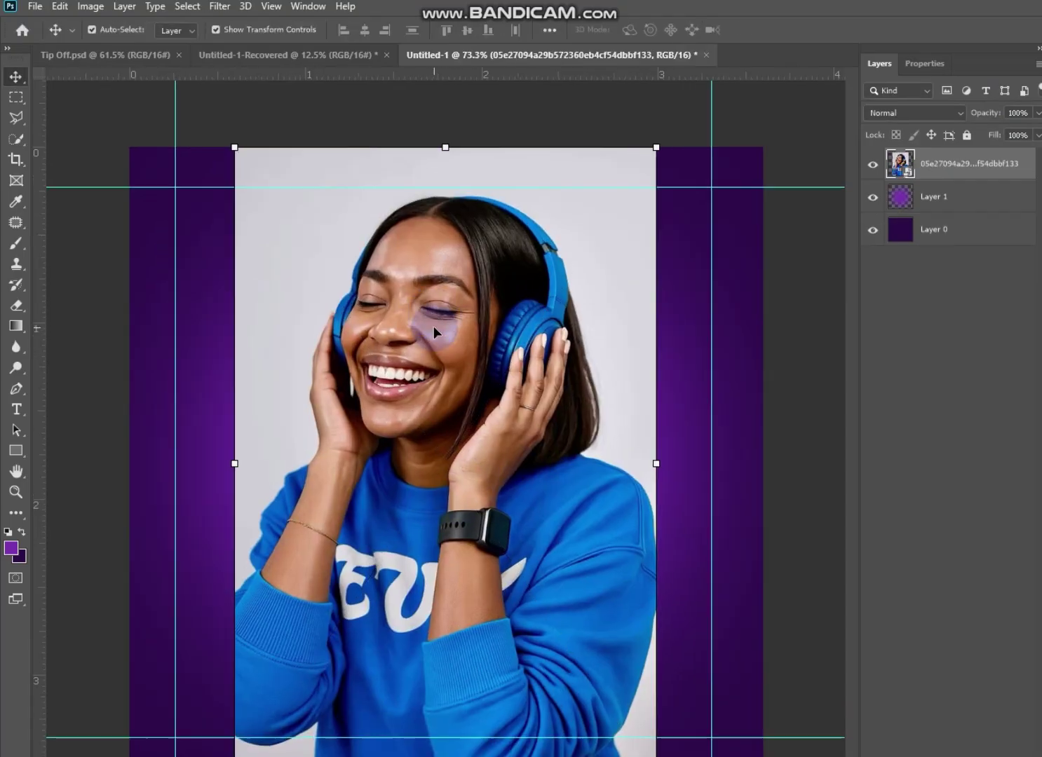
left_click(190, 13)
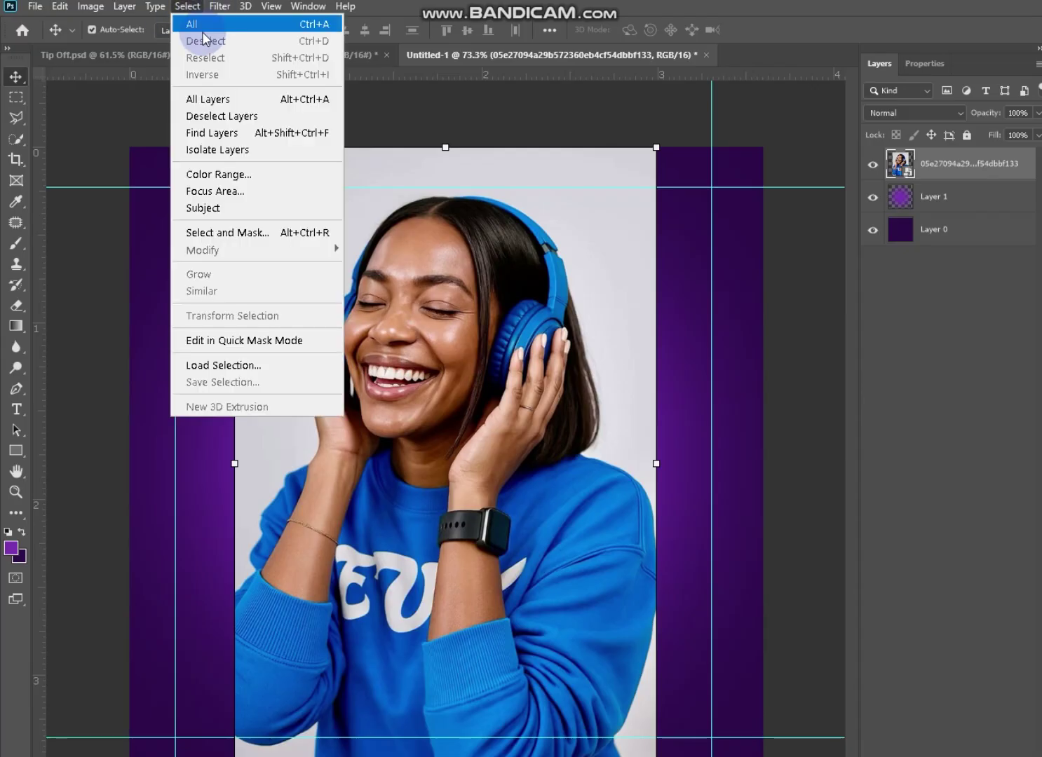
left_click(245, 205)
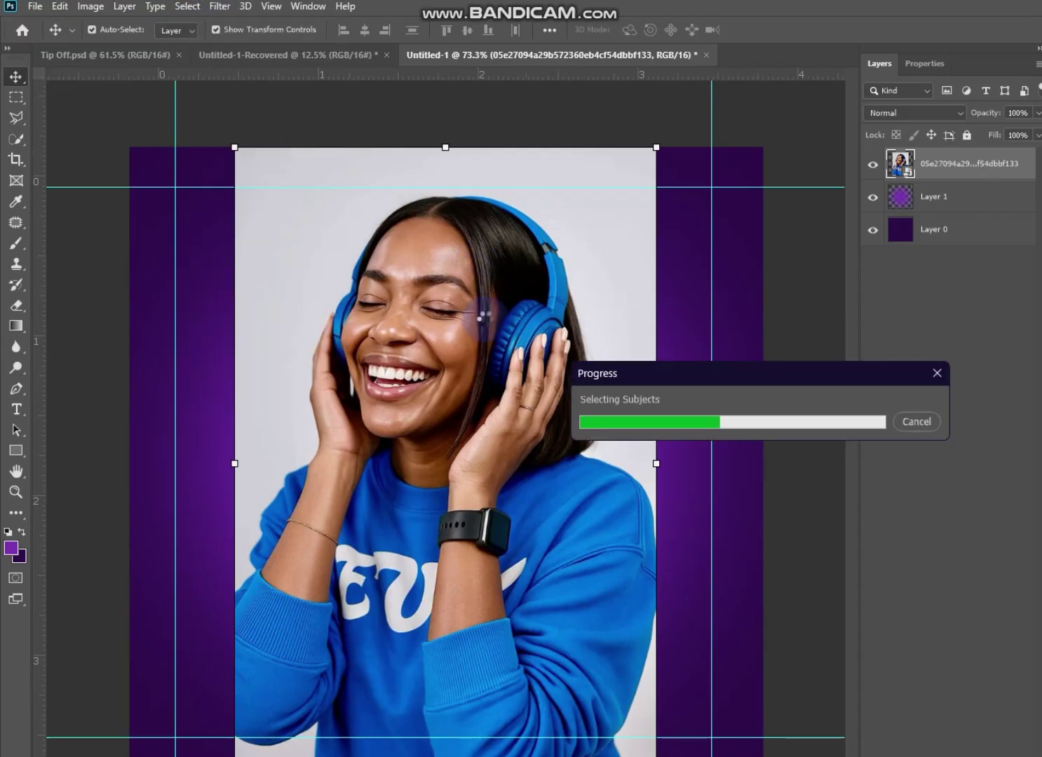
Step: Copy the woman to Layer 2, delete the original photo layer, and move her lower
key("ctrl+minus")
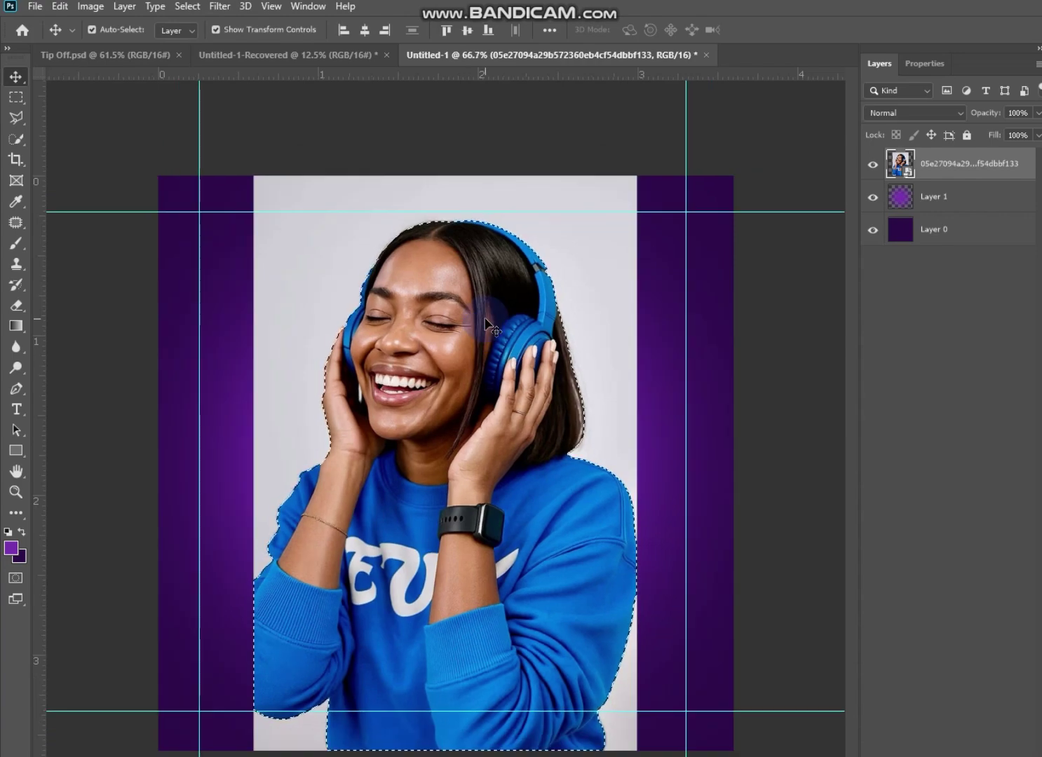
key("ctrl+j")
left_click(939, 200)
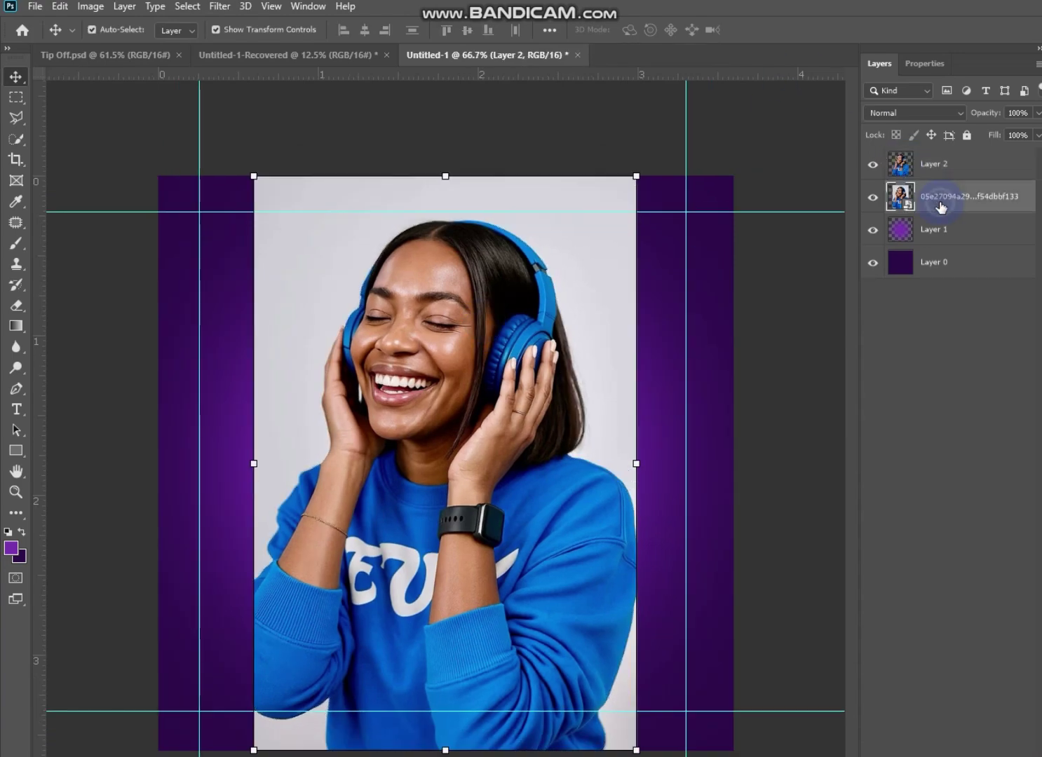
key("Delete")
left_click(448, 341)
mouse_move(448, 340)
left_mouse_down()
mouse_move(443, 453)
mouse_move(427, 463)
left_mouse_up()
scroll(432, 454, "down", 1)
scroll(432, 454, "up", 1)
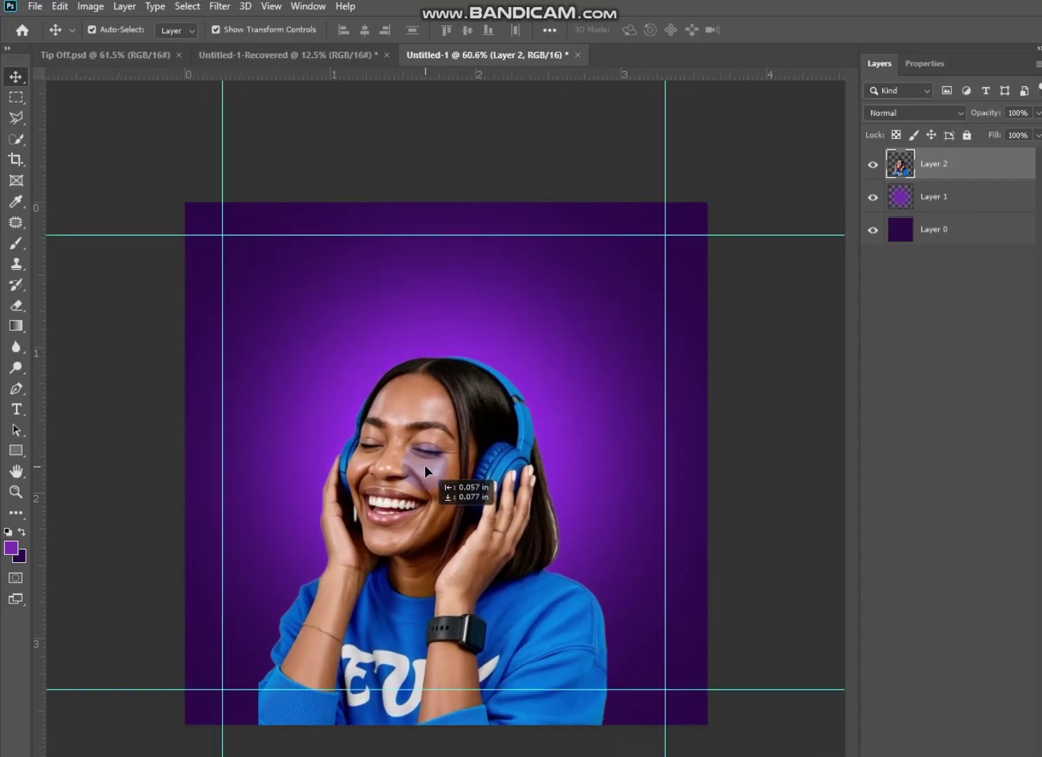
left_click(933, 229)
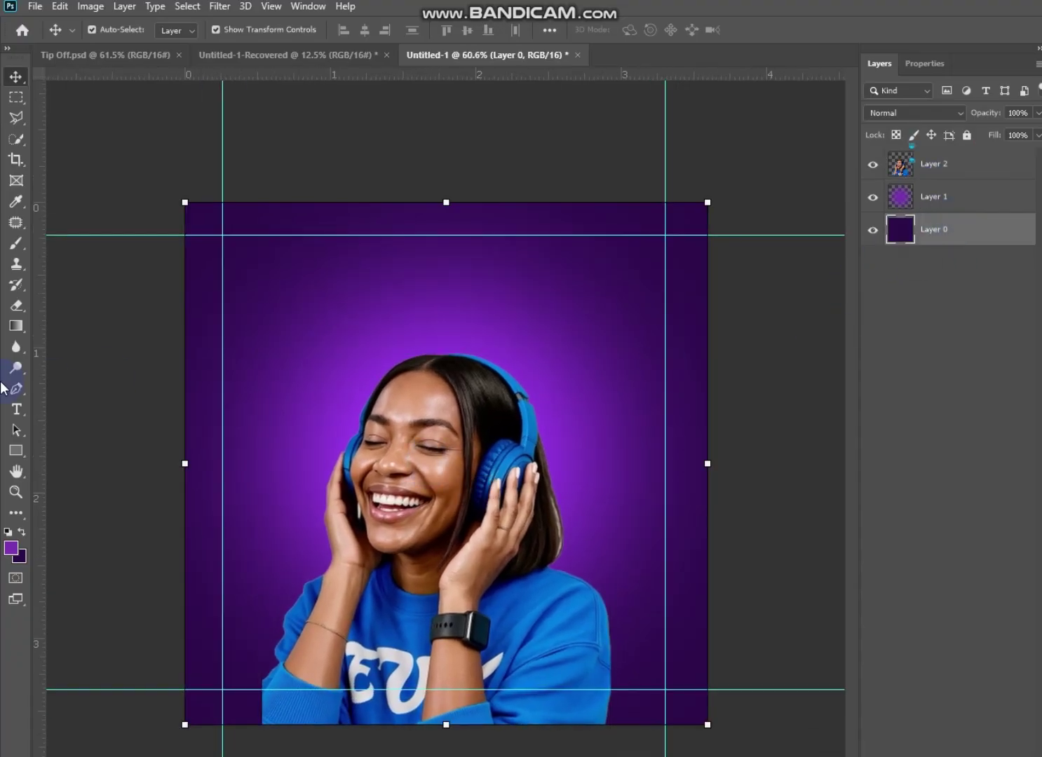
left_click_drag(37, 382, 445, 352)
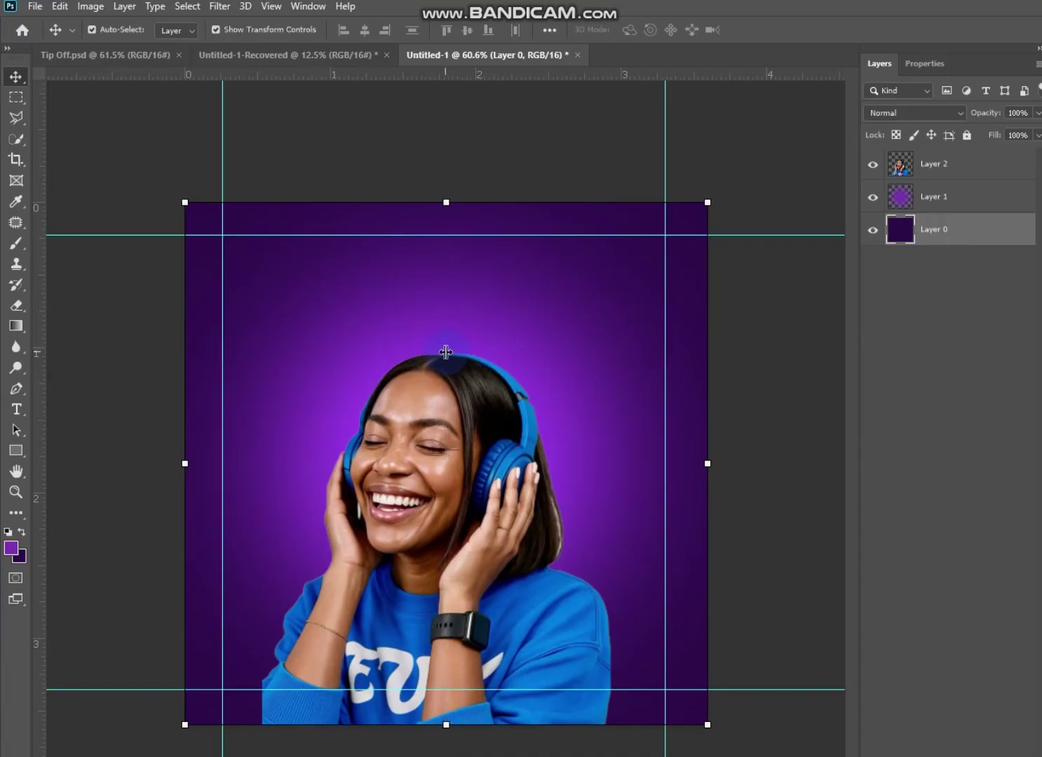
left_click(967, 135)
left_click(454, 463)
left_click_drag(454, 464, 463, 464)
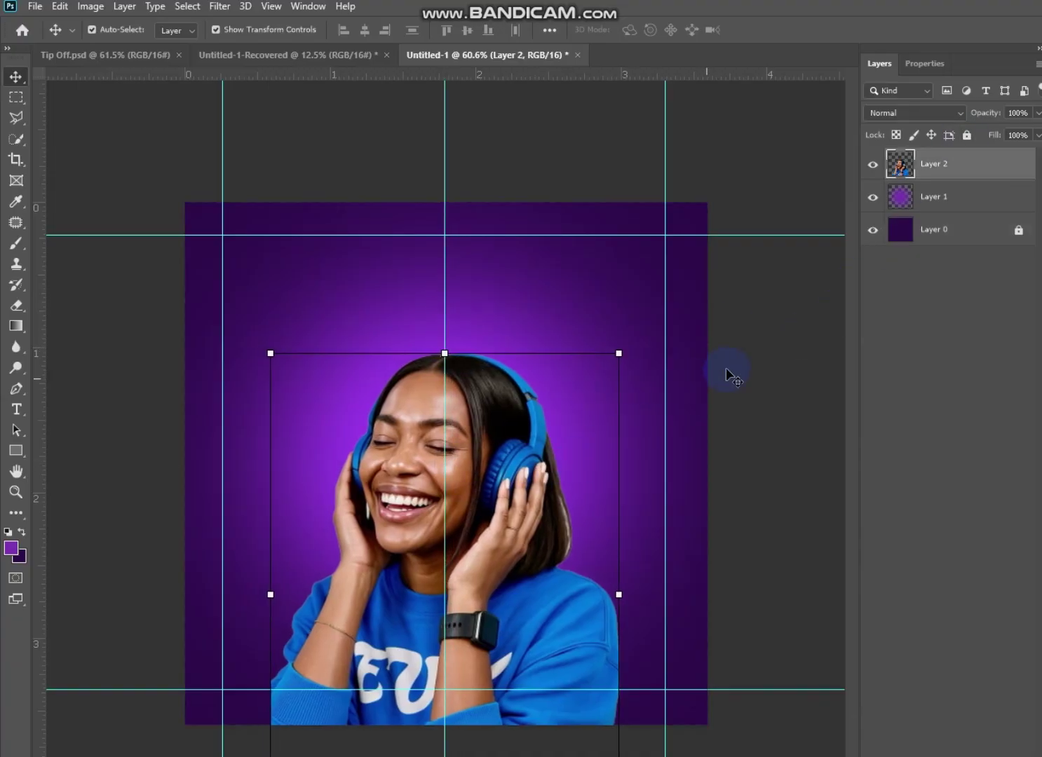
left_click(744, 365)
key("ctrl+minus")
scroll(426, 399, "up", 1)
left_click(435, 446)
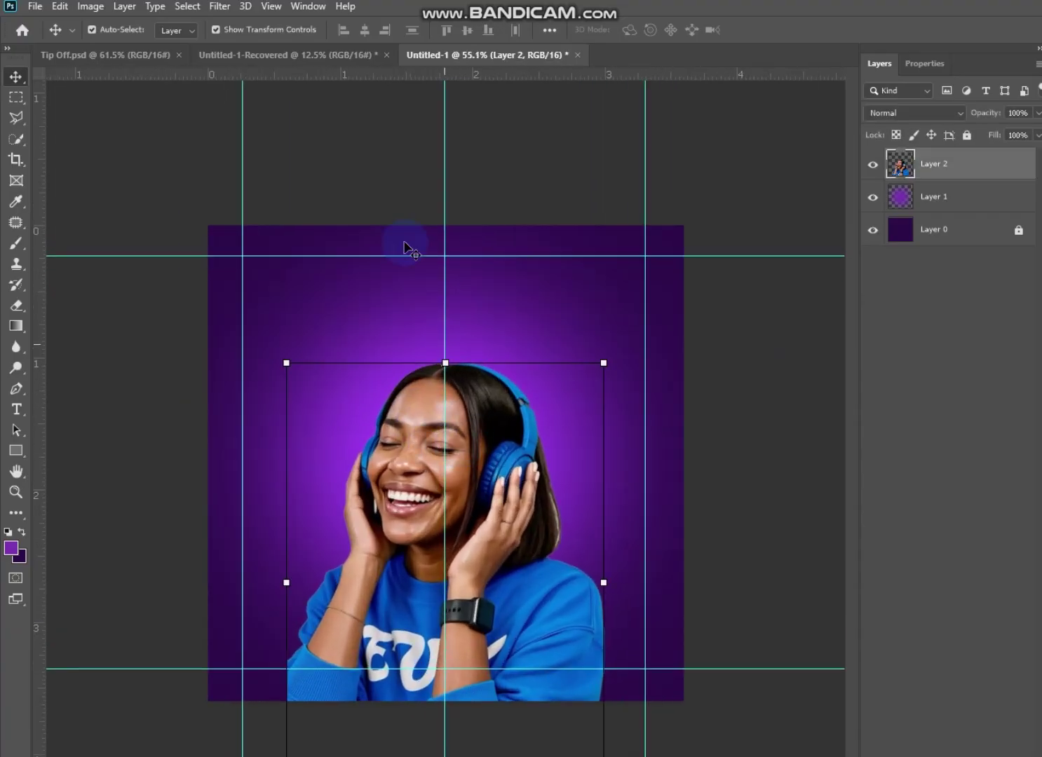
left_click(219, 7)
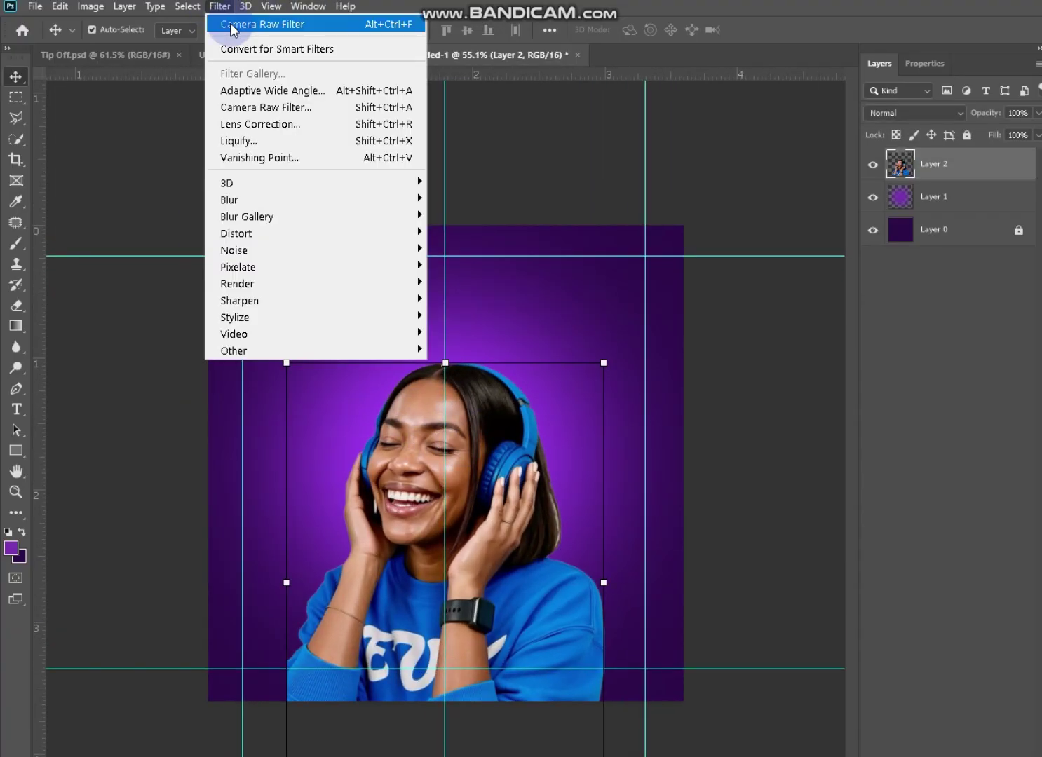
left_click(232, 26)
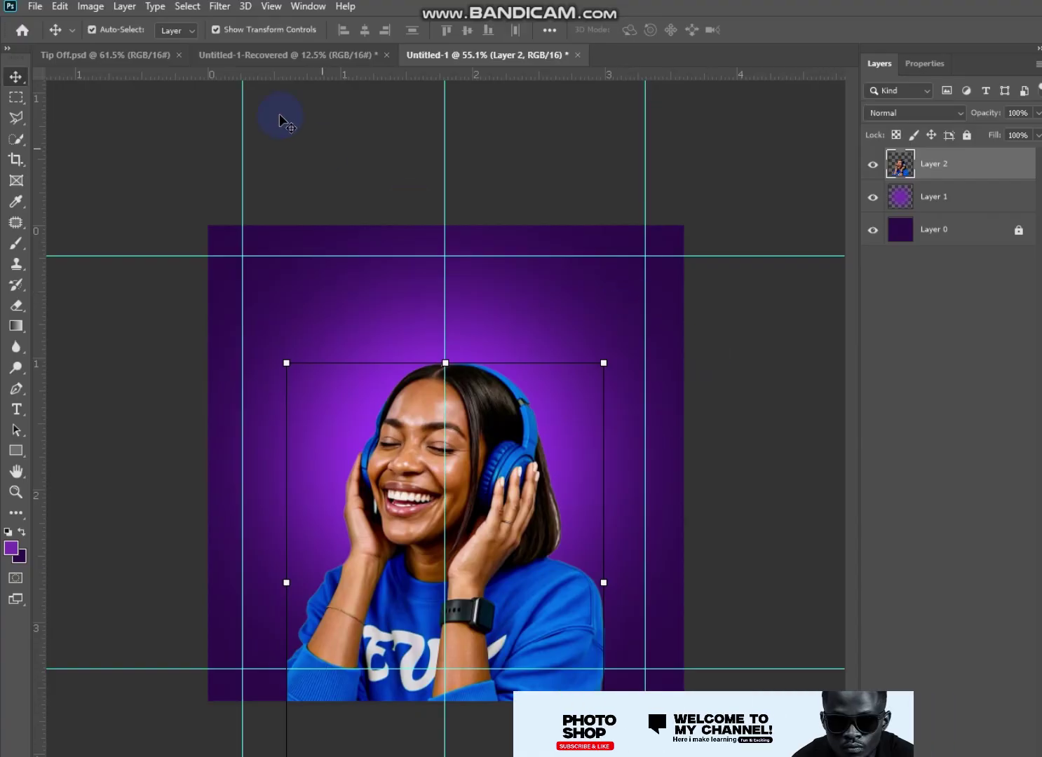
Step: Apply a Camera Raw Filter to the woman with Texture raised to +29
left_click(221, 8)
left_click(474, 207)
key("ctrl+shift+a")
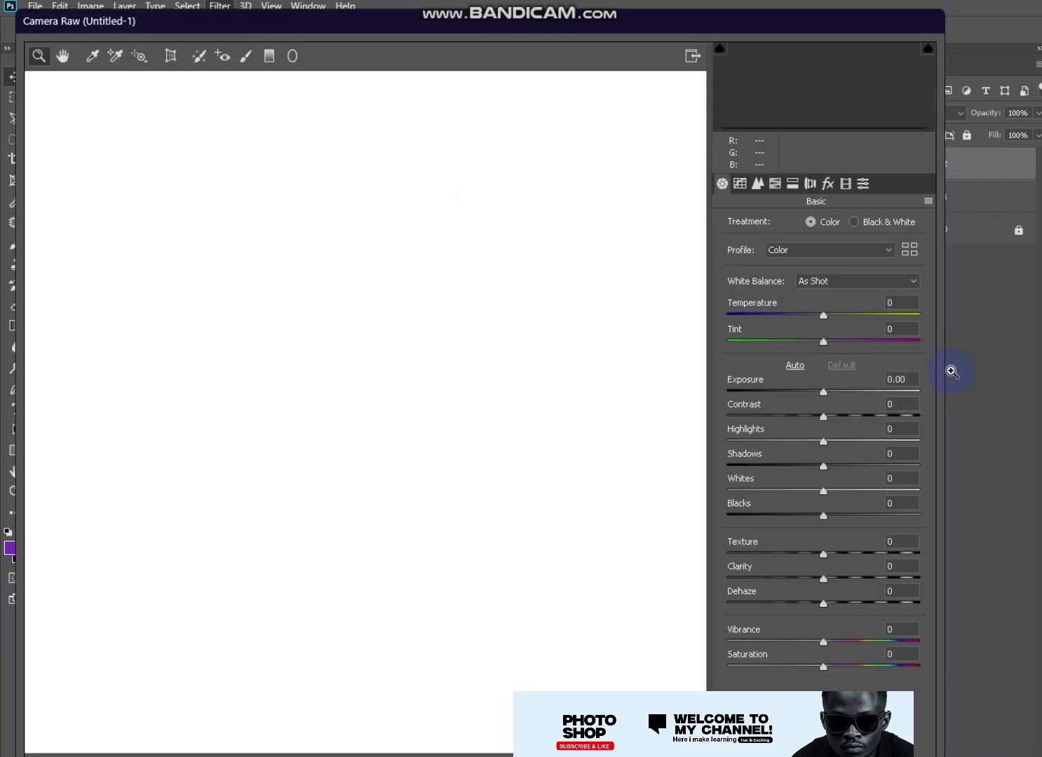
key("ctrl+alt+3")
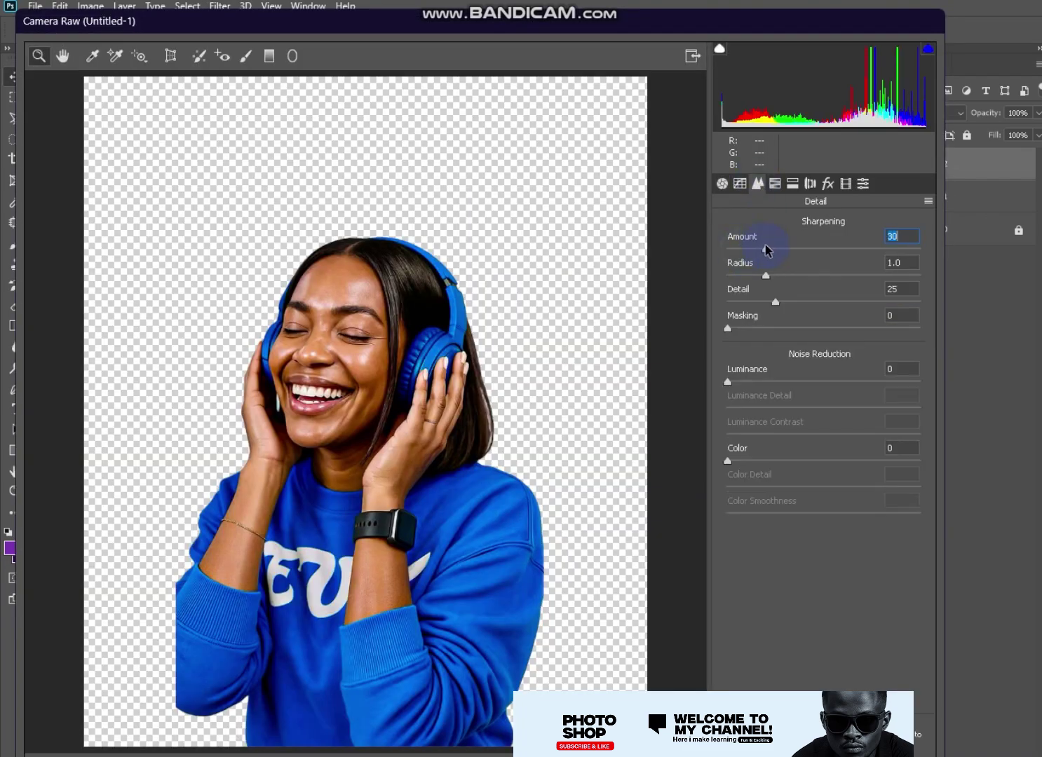
left_click(723, 183)
left_click_drag(827, 554, 853, 553)
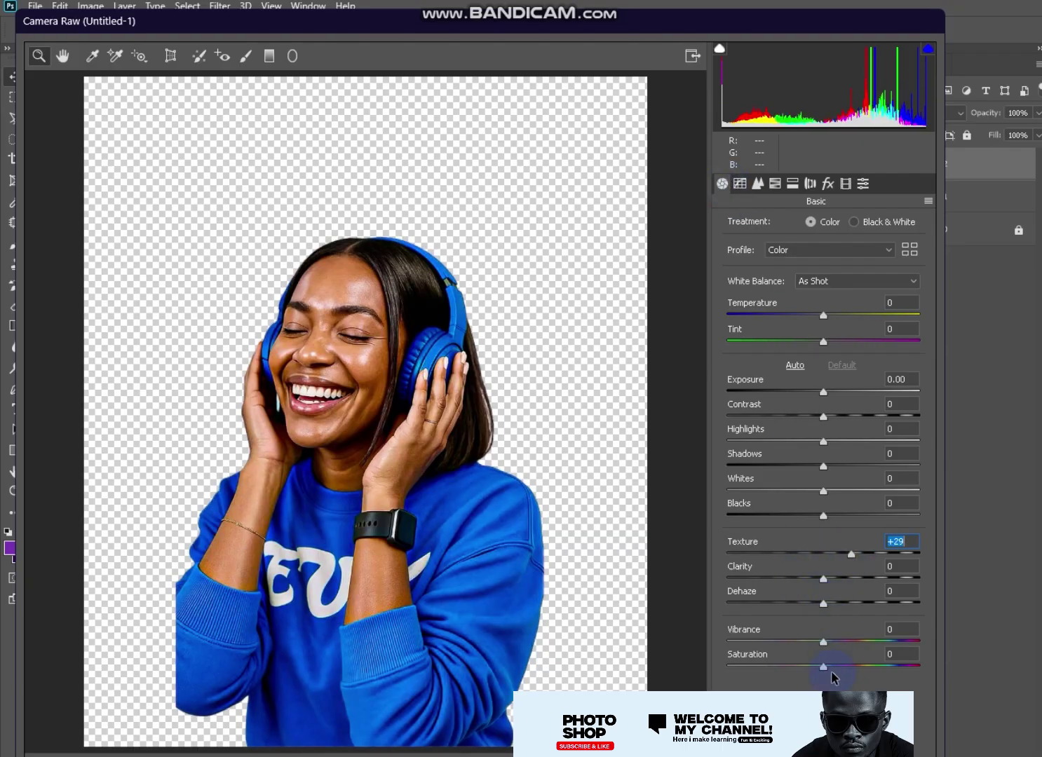
key("Return")
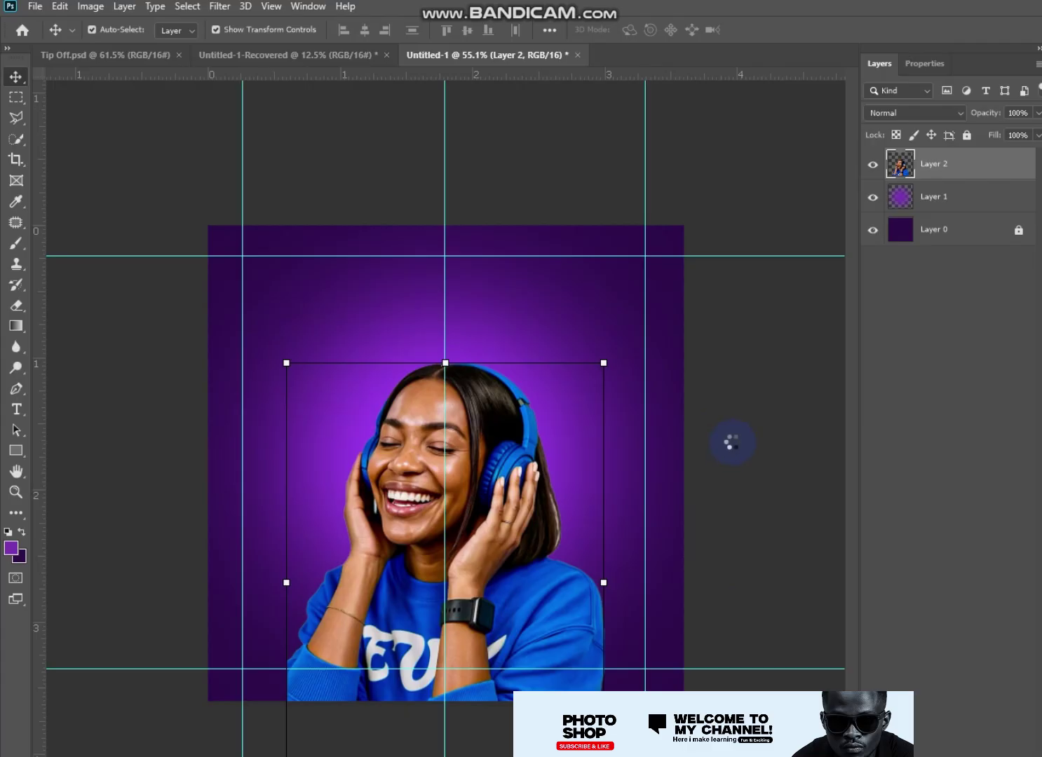
Step: Drag the computer mouse photo from Downloads onto the flyer and confirm its placement
left_click(745, 338)
scroll(448, 351, "down", 2)
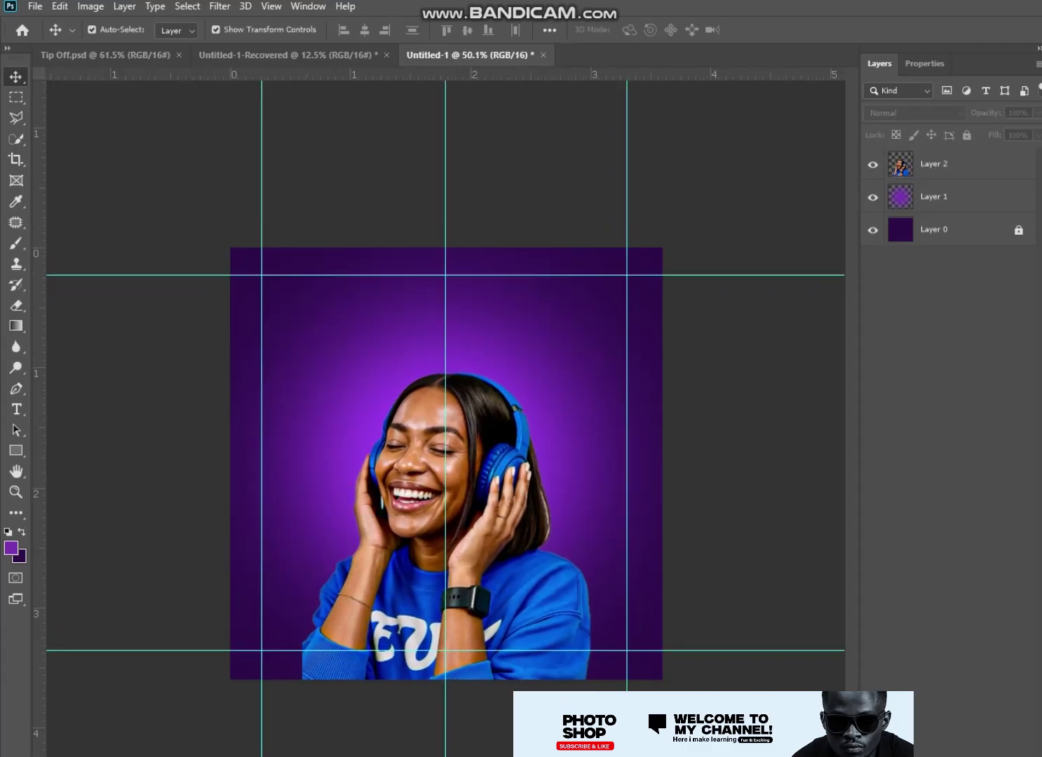
left_click(293, 733)
left_click_drag(743, 310, 708, 186)
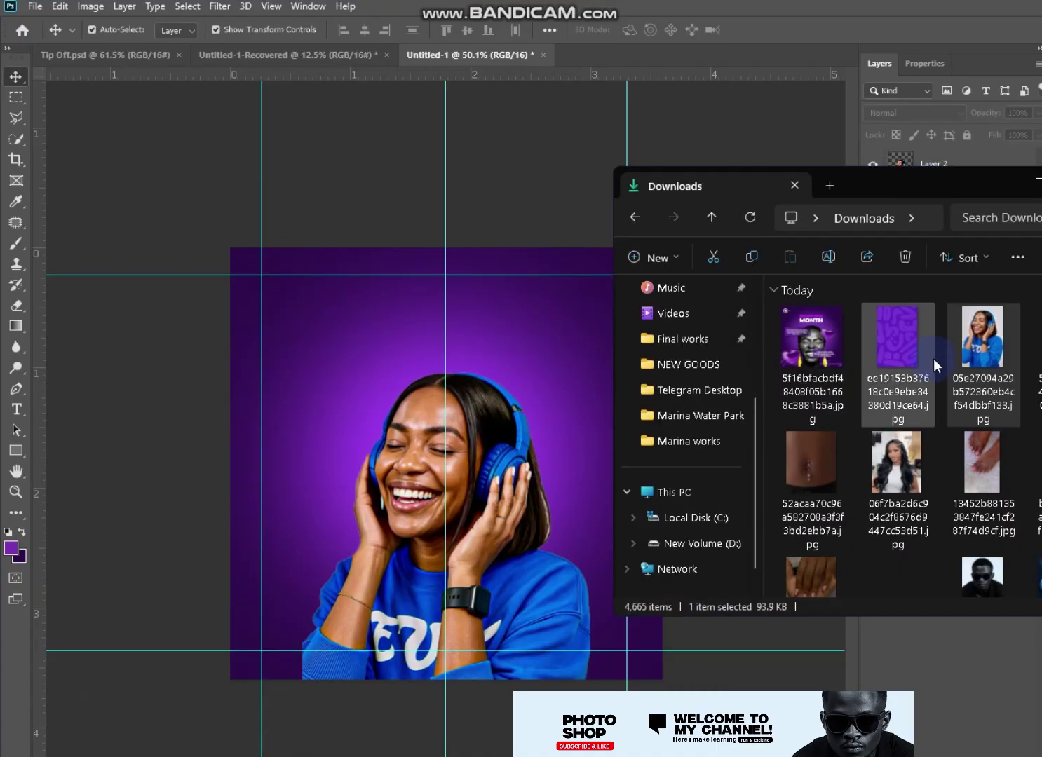
scroll(898, 435, "down", 5)
scroll(897, 434, "down", 5)
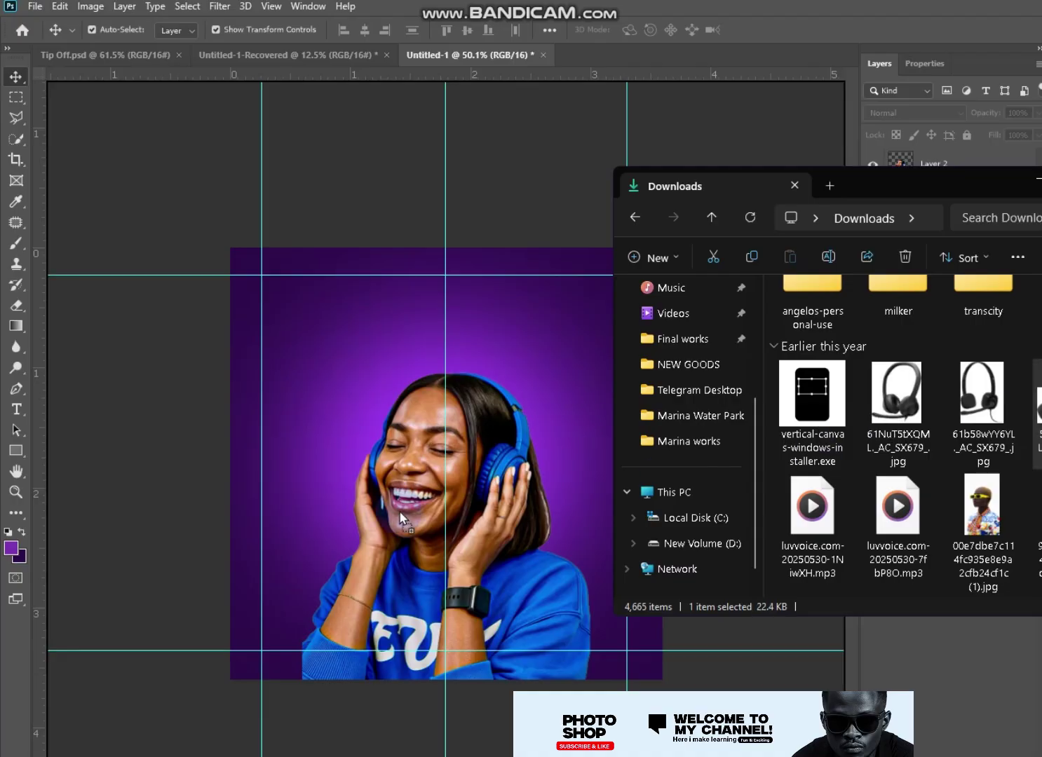
left_click(348, 510)
key("Return")
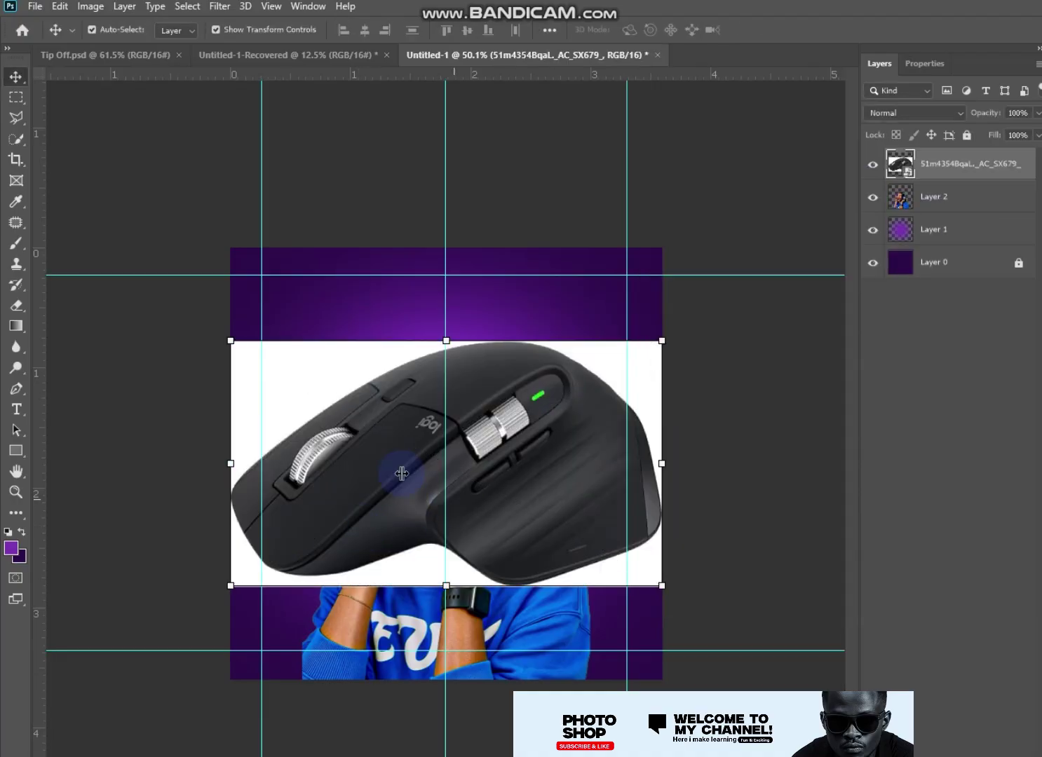
right_click(15, 305)
Step: Rasterize the mouse layer and erase its white background with the Magic Eraser
left_click(70, 338)
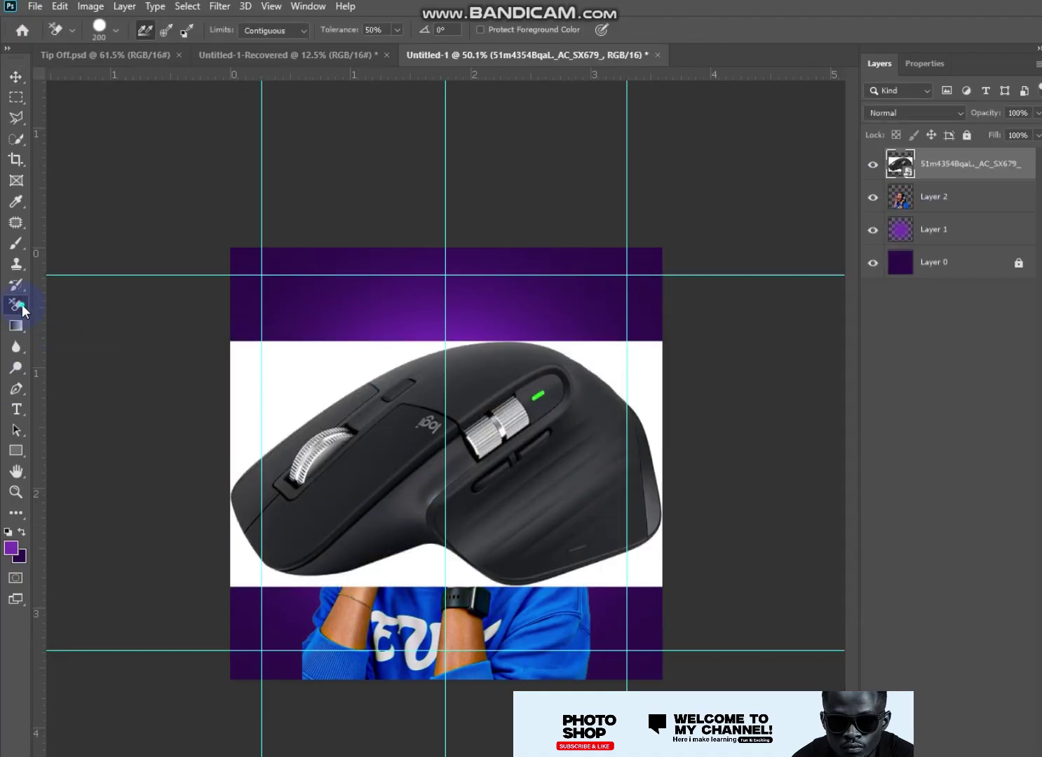
right_click(22, 306)
left_click(70, 337)
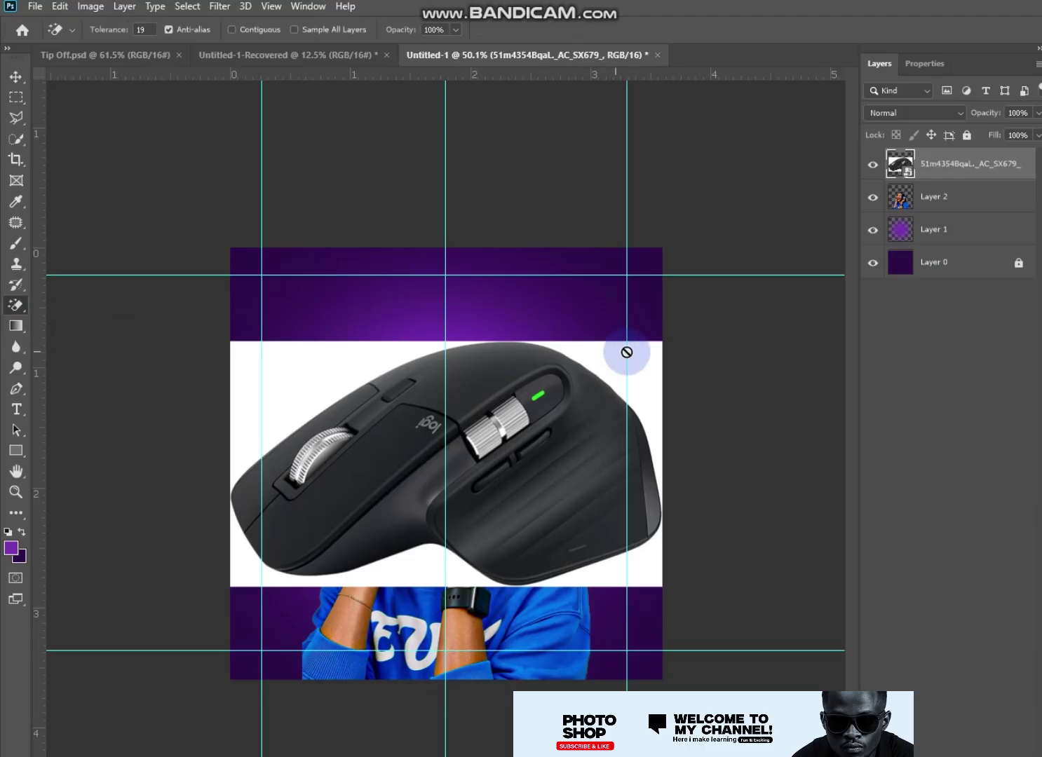
left_click(714, 372)
left_click(735, 334)
left_click(609, 348)
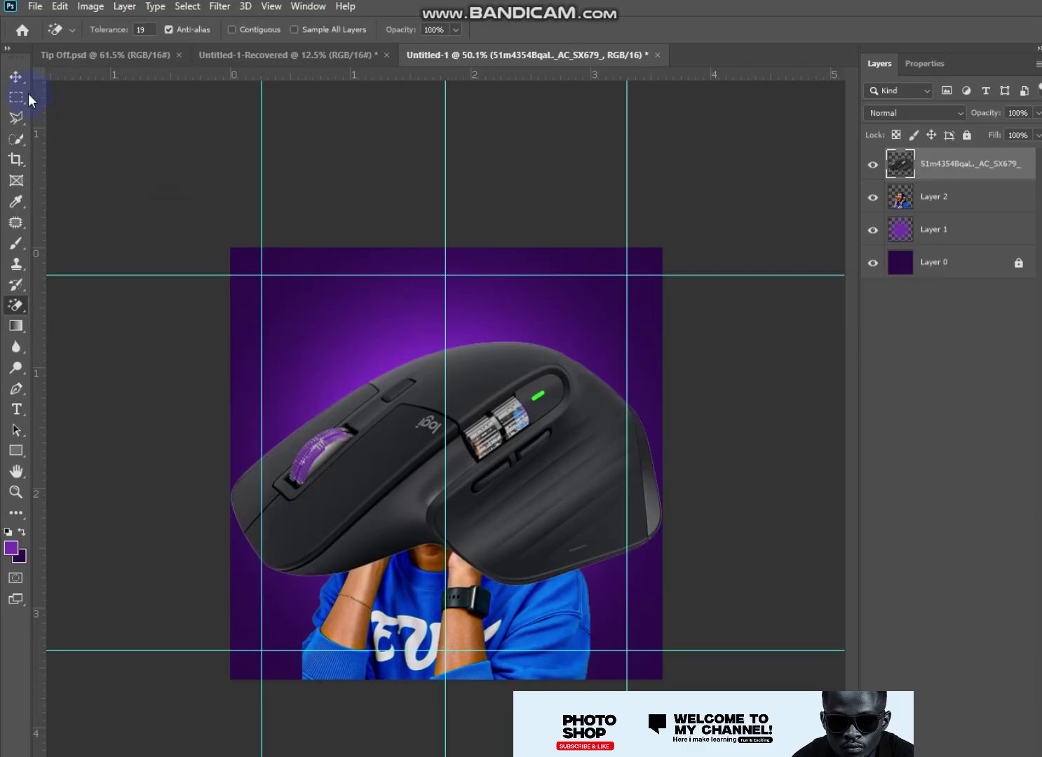
Step: Scale the mouse to about 26% and move it to the woman's right side
key("v")
key("ctrl+t")
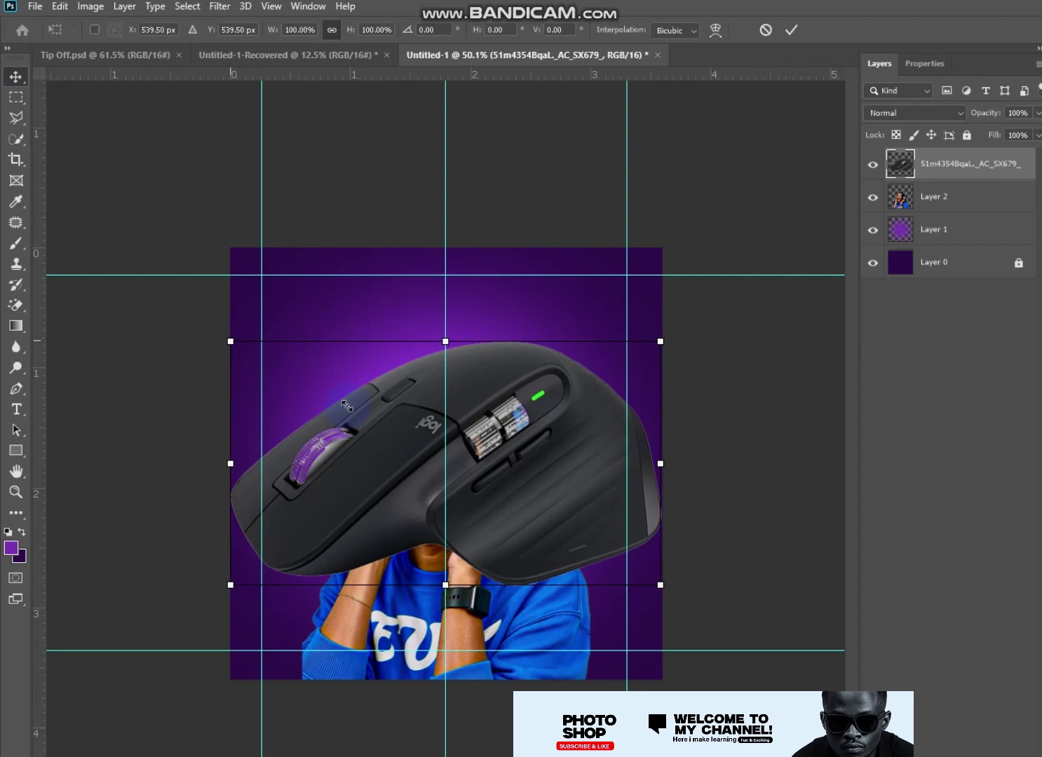
left_click_drag(346, 405, 389, 432)
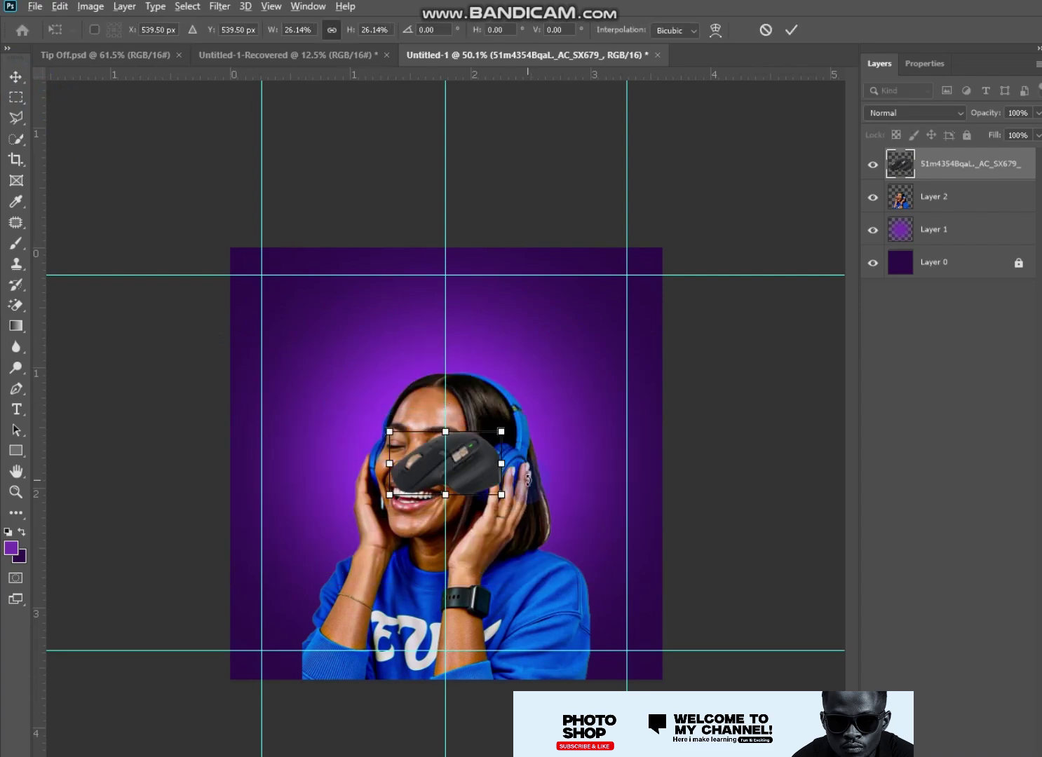
key("Return")
left_click_drag(479, 463, 645, 519)
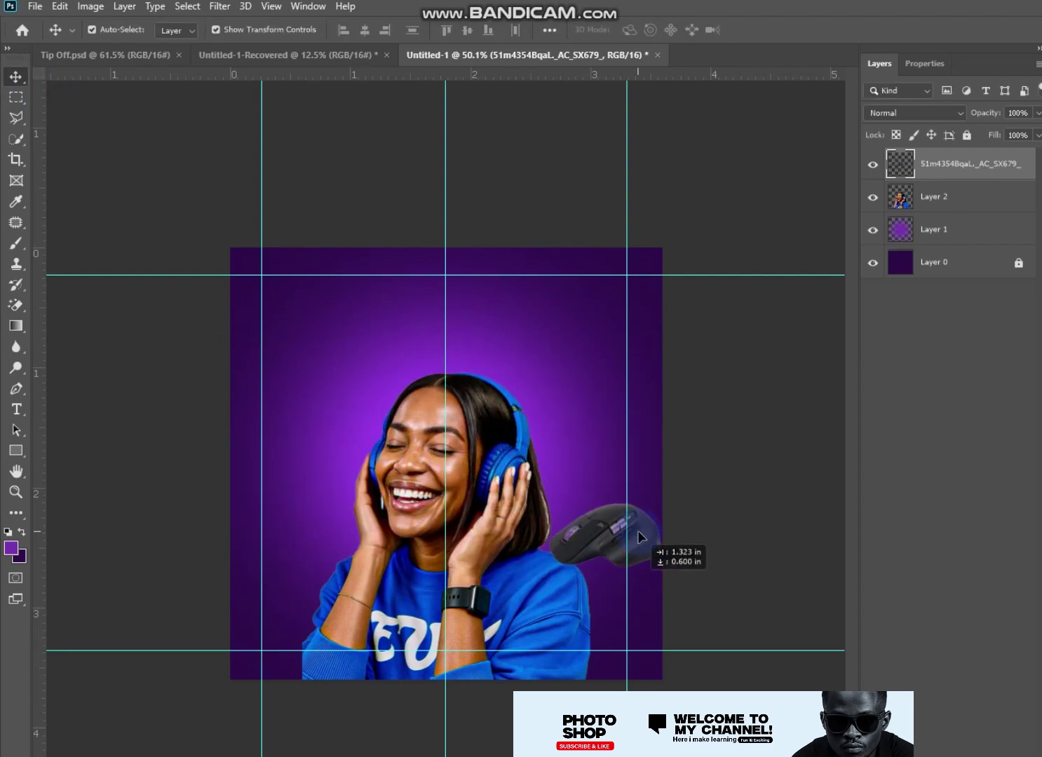
Step: Apply a horizontal Motion Blur at angle 0 to the mouse
left_click(219, 6)
left_click(467, 300)
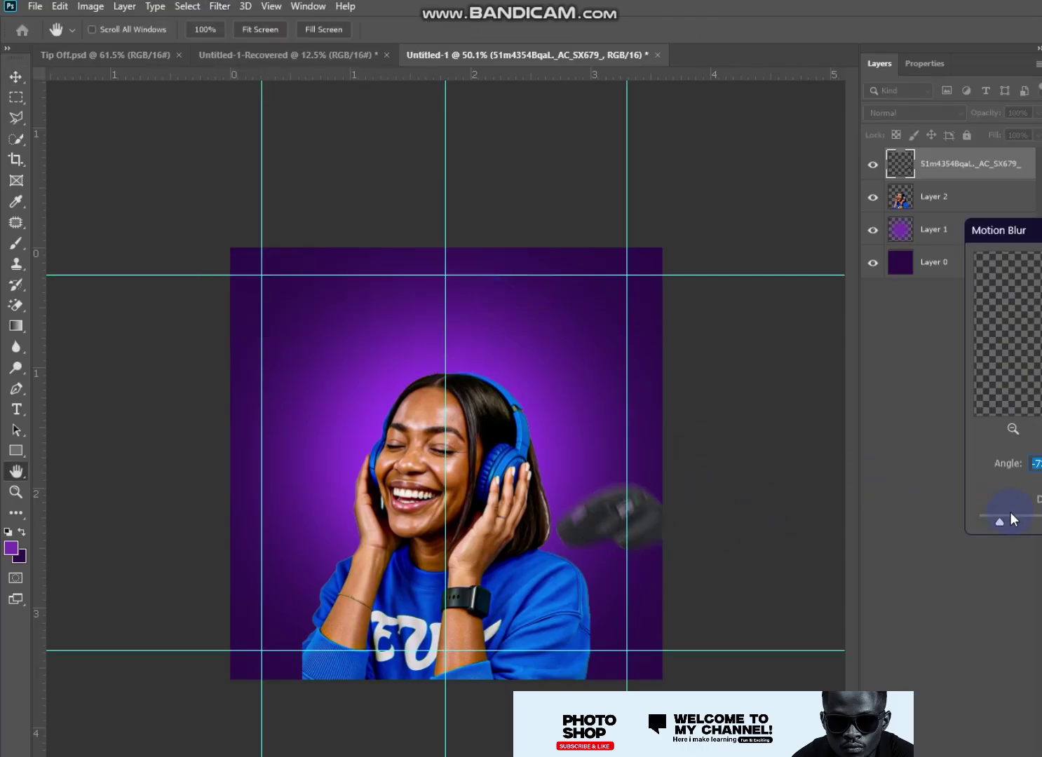
left_click_drag(1010, 519, 1008, 516)
type("0")
key("Return")
Step: Nudge the blurred mouse slightly lower and make it a little narrower
key("v")
left_click_drag(645, 522, 638, 538)
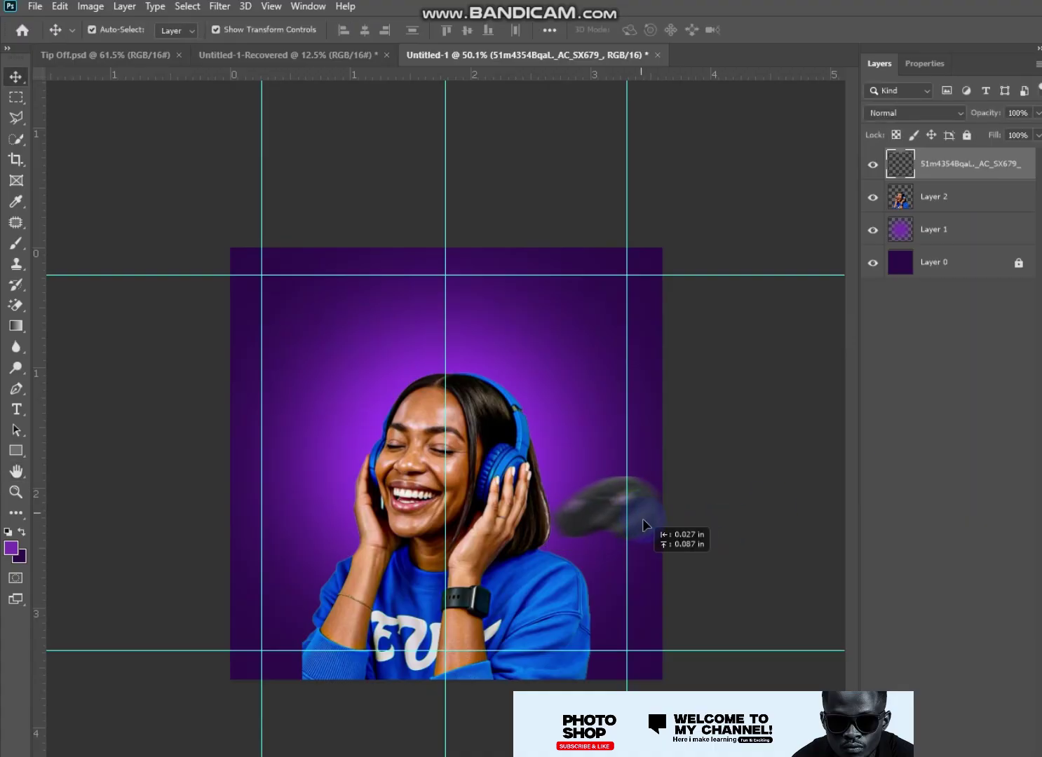
key("ctrl+t")
left_click(727, 507)
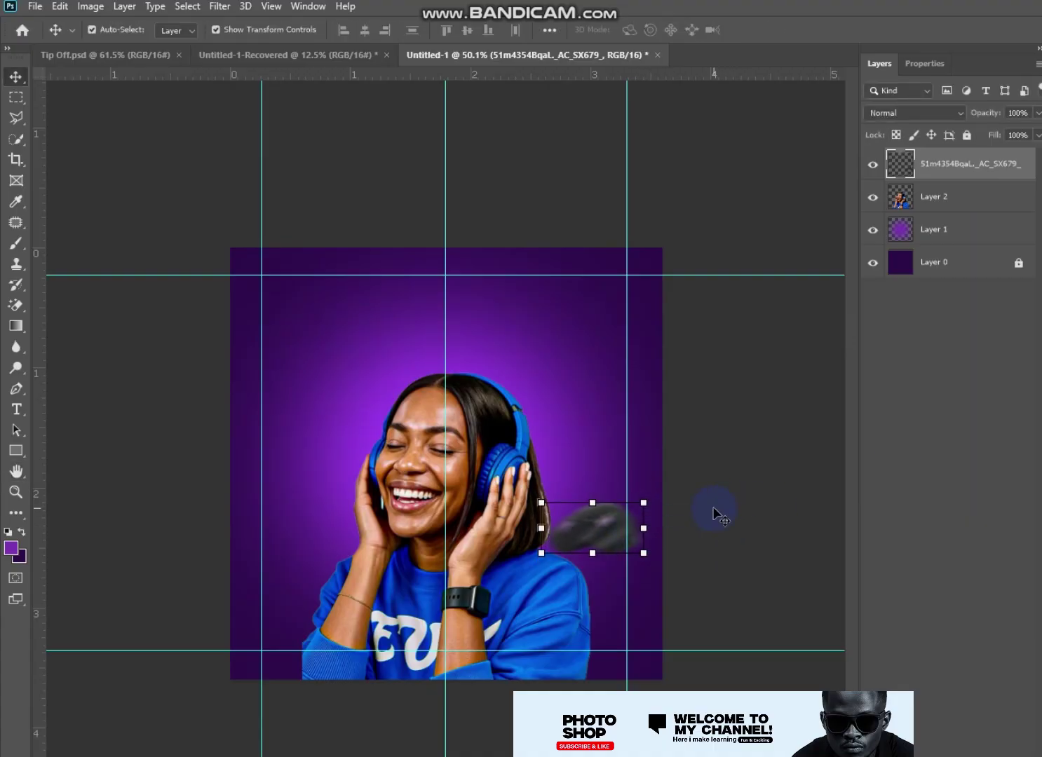
left_click(748, 409)
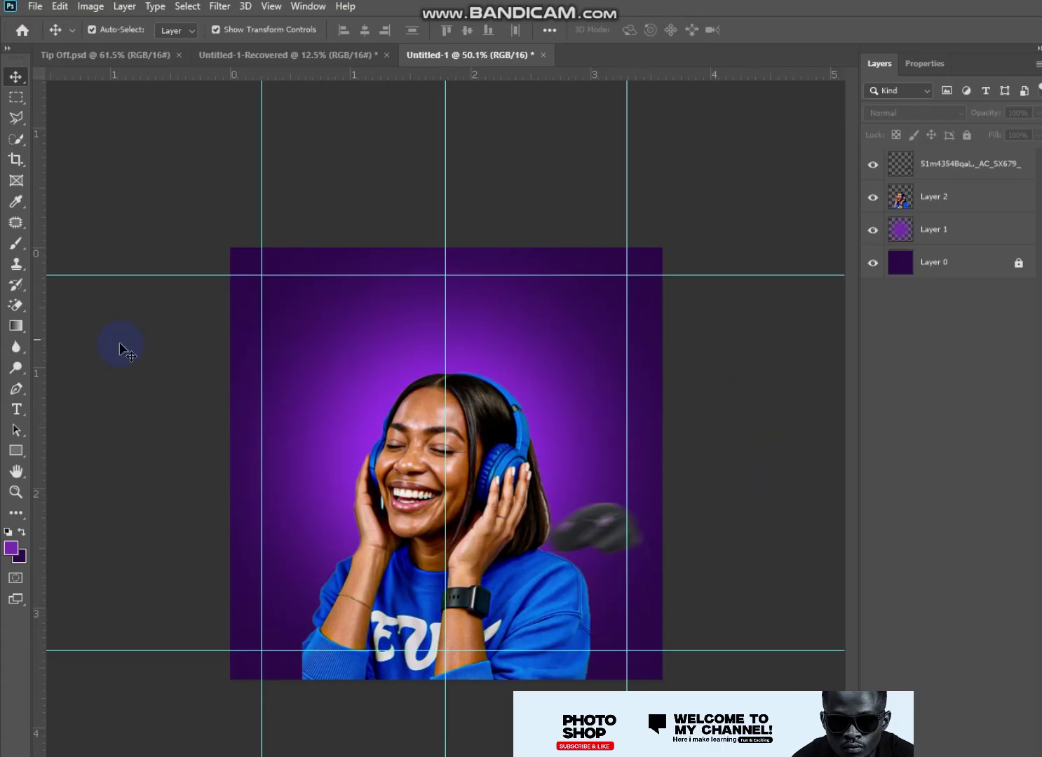
Step: Add the WELCOME title above the woman and enlarge it across the top
left_click(15, 410)
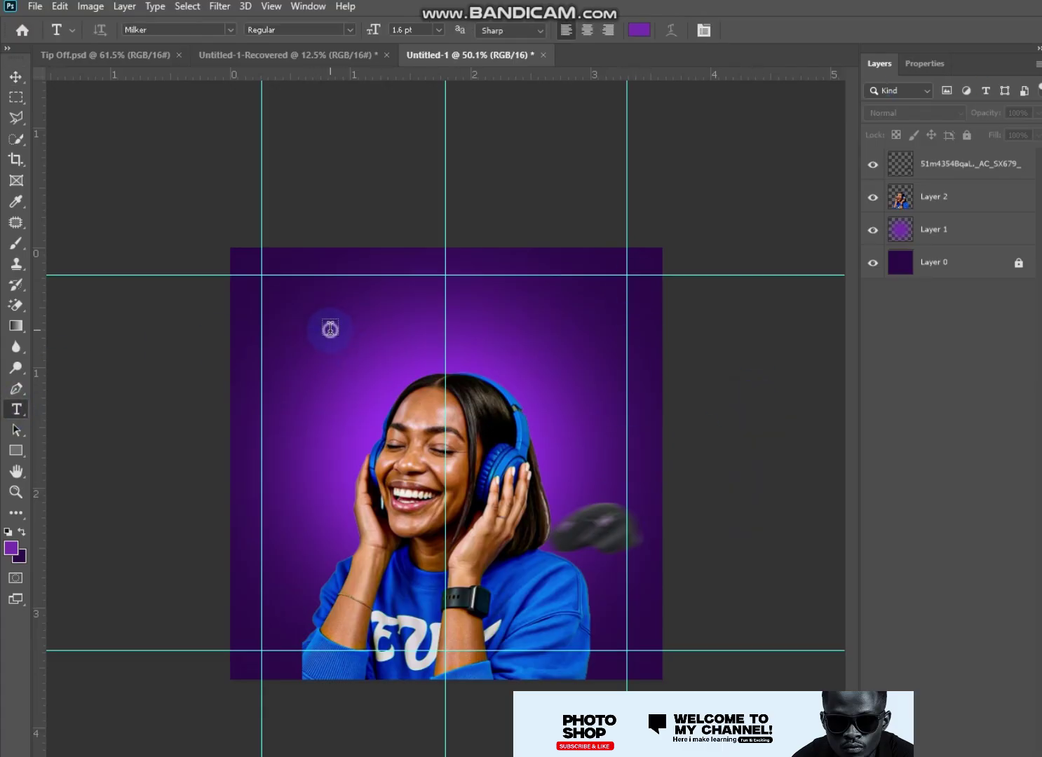
left_click(329, 329)
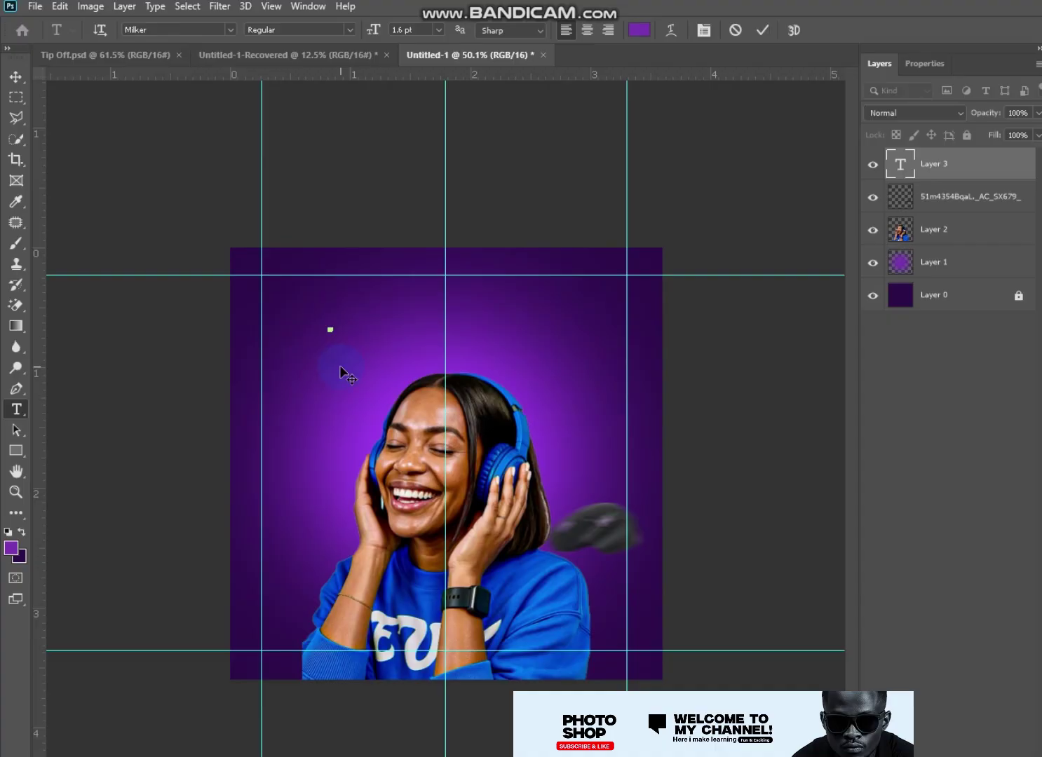
type("MUSIC")
left_click(14, 79)
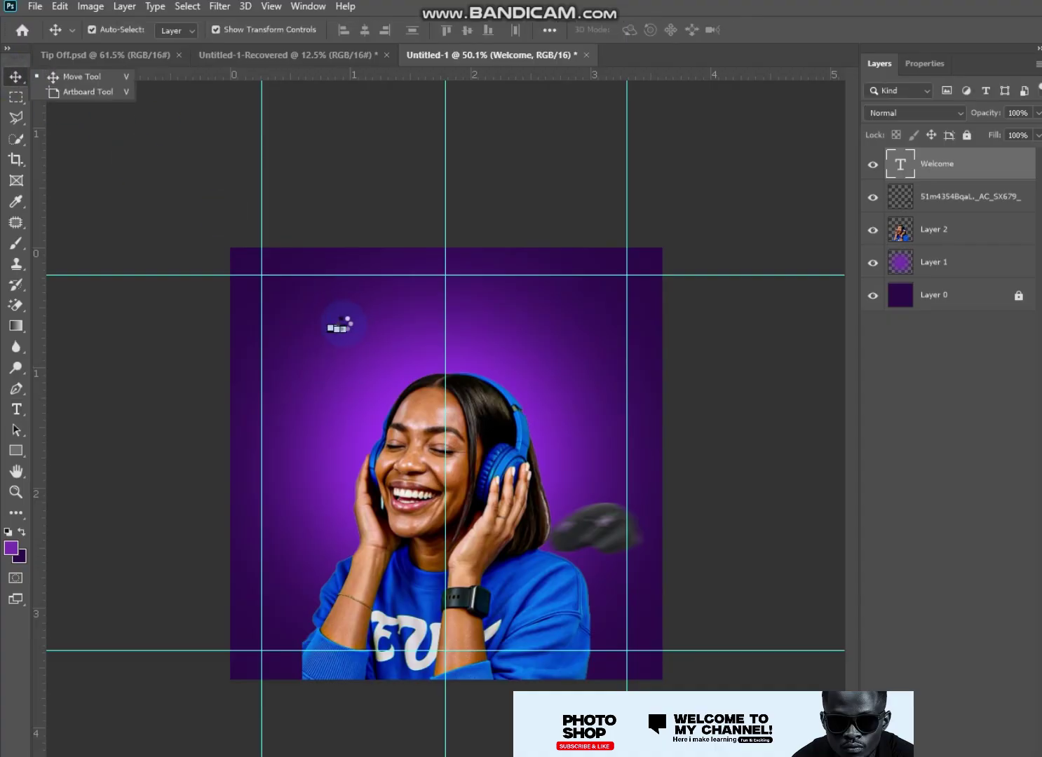
key("ctrl+t")
left_click_drag(344, 330, 569, 319)
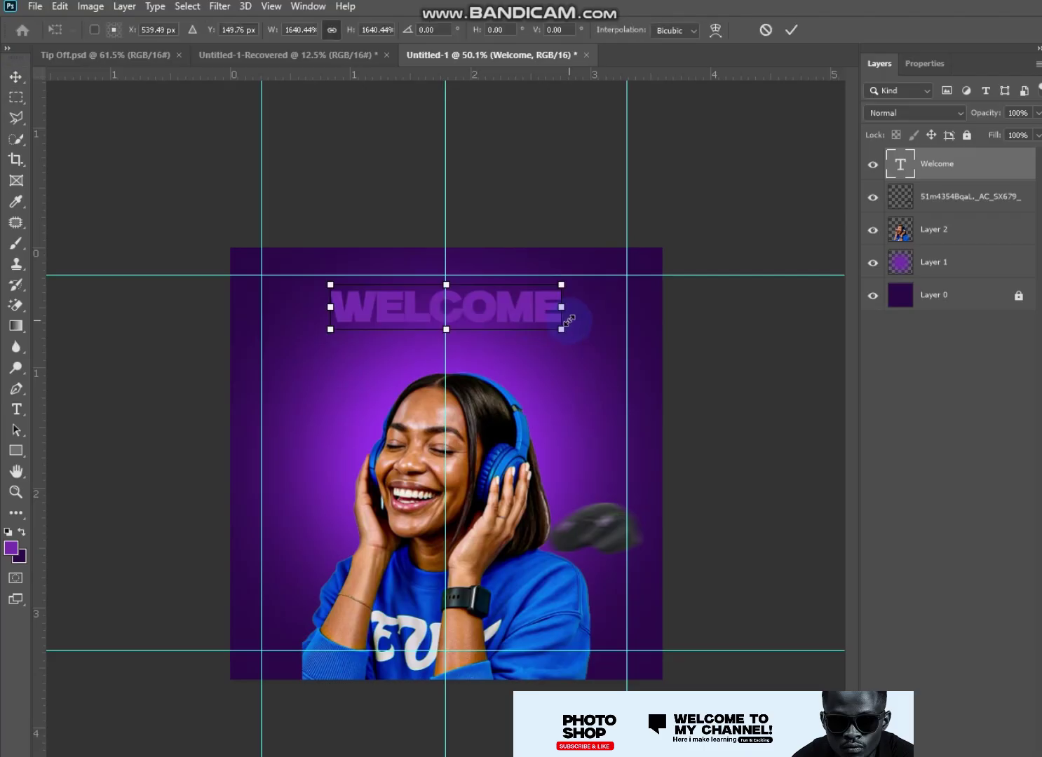
key("Return")
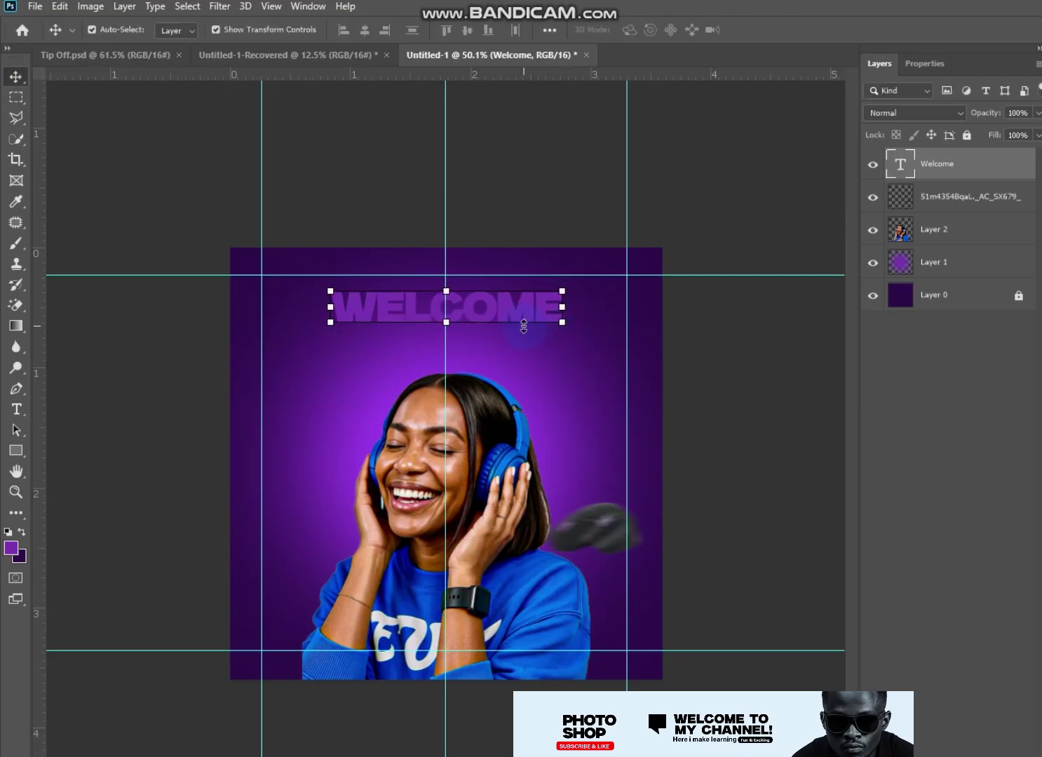
Step: Duplicate WELCOME twice below the original, each copy smaller than the one above
left_click_drag(500, 308, 500, 344, "alt")
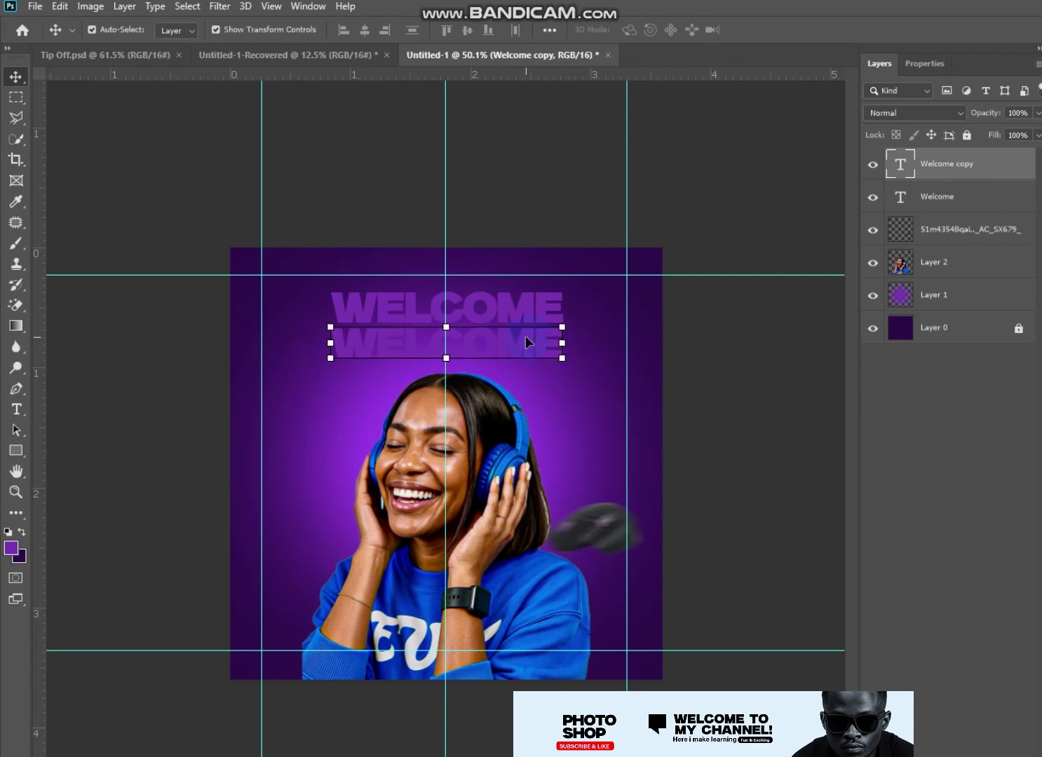
mouse_move(561, 358)
left_mouse_down()
mouse_move(537, 350)
mouse_move(551, 343)
mouse_move(512, 382)
mouse_move(555, 390)
left_mouse_up()
key("Return")
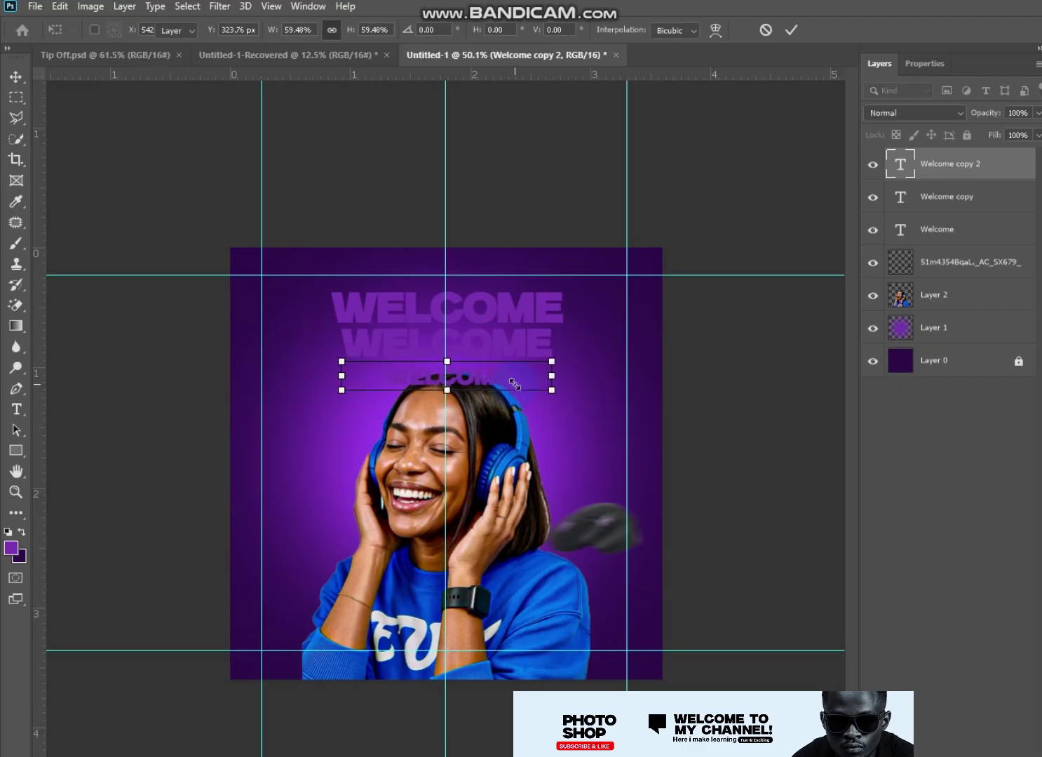
key("Return")
key("Left")
key("Left")
key("Left")
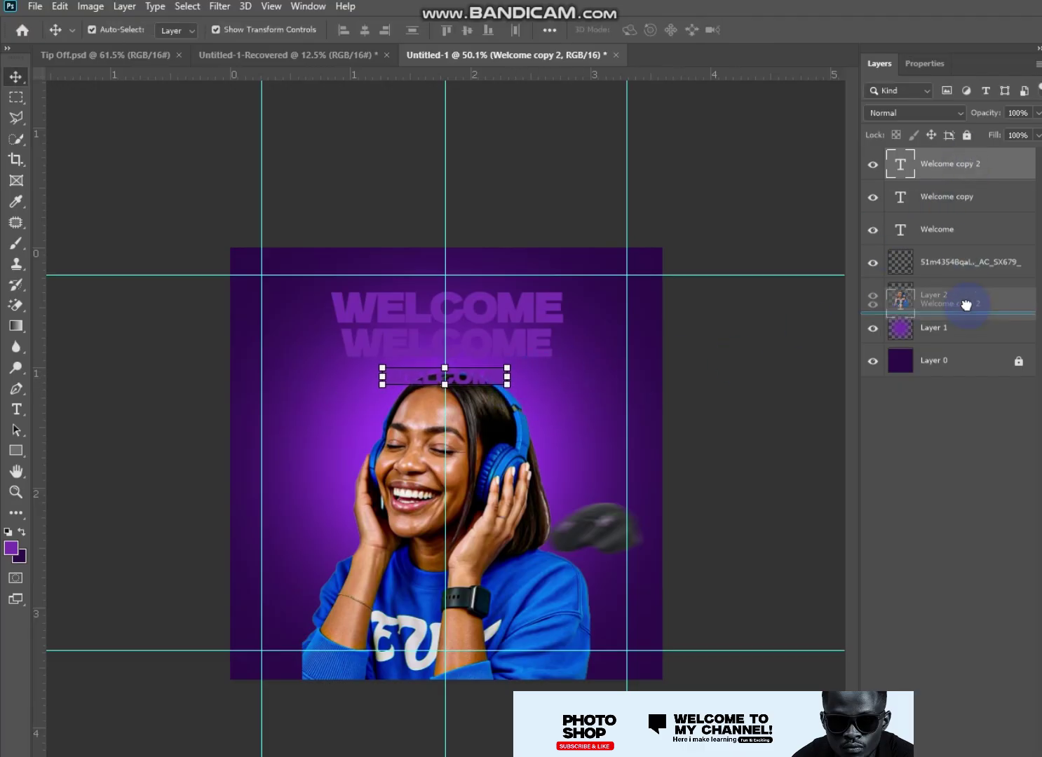
Step: Move the third WELCOME copy behind the woman and recolour it a lighter purple
left_click_drag(951, 193, 965, 308)
left_click(812, 348)
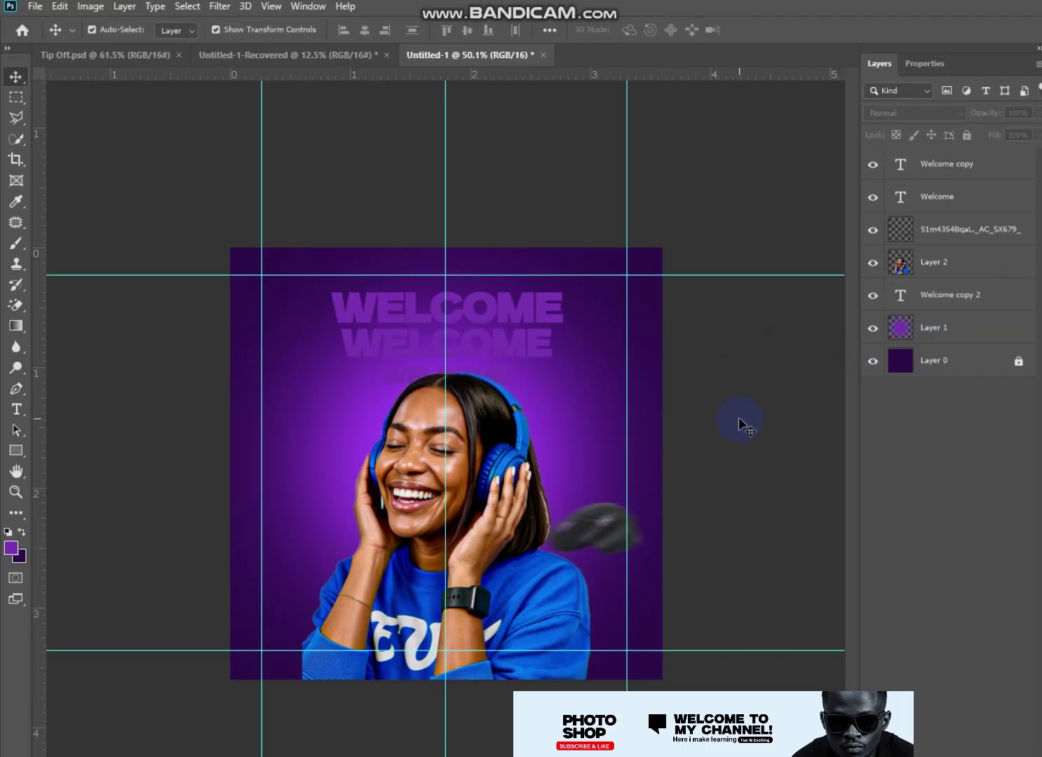
left_click(495, 373)
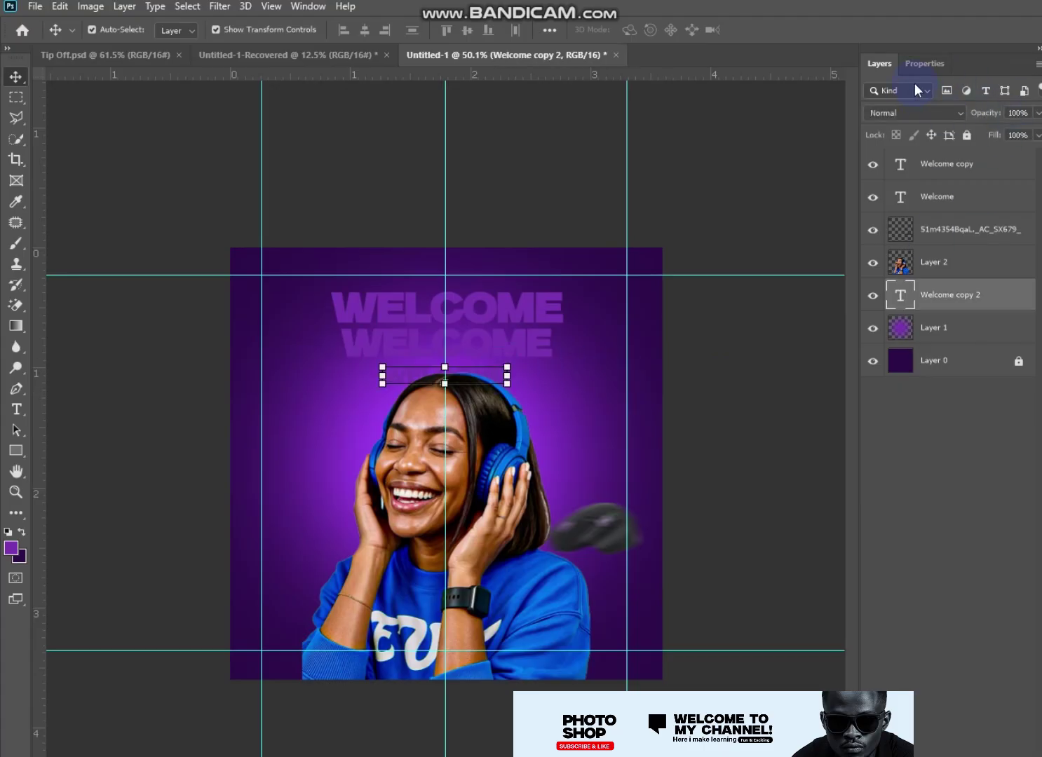
left_click(924, 63)
left_click(997, 308)
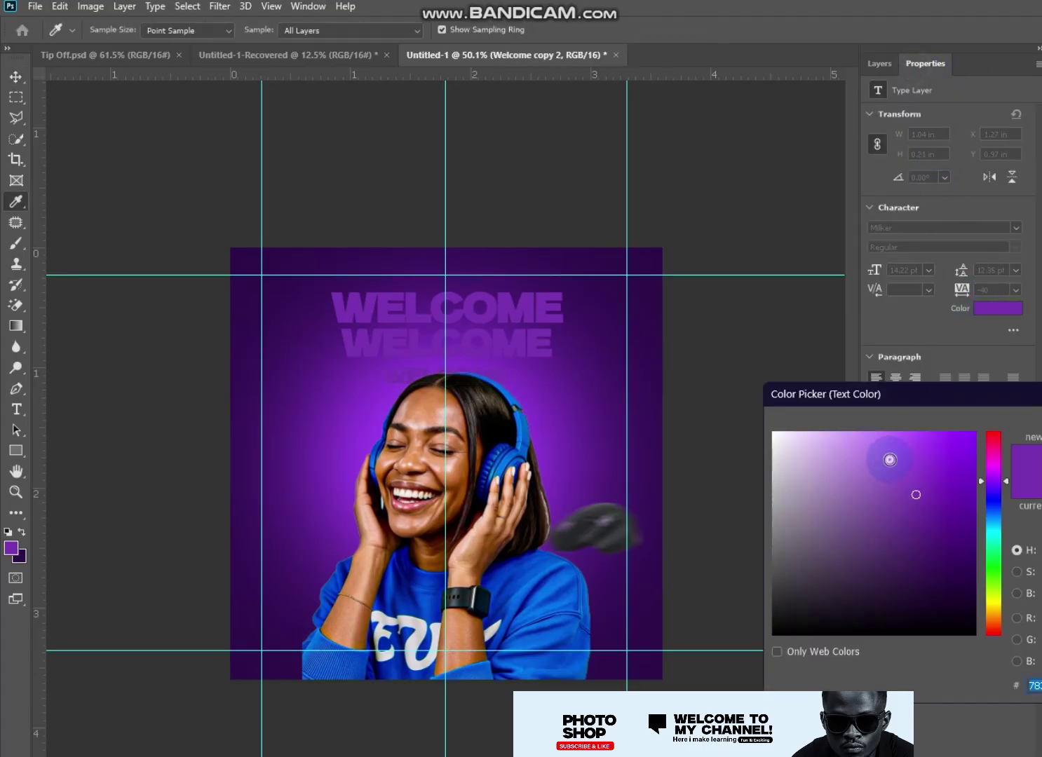
left_click(889, 460)
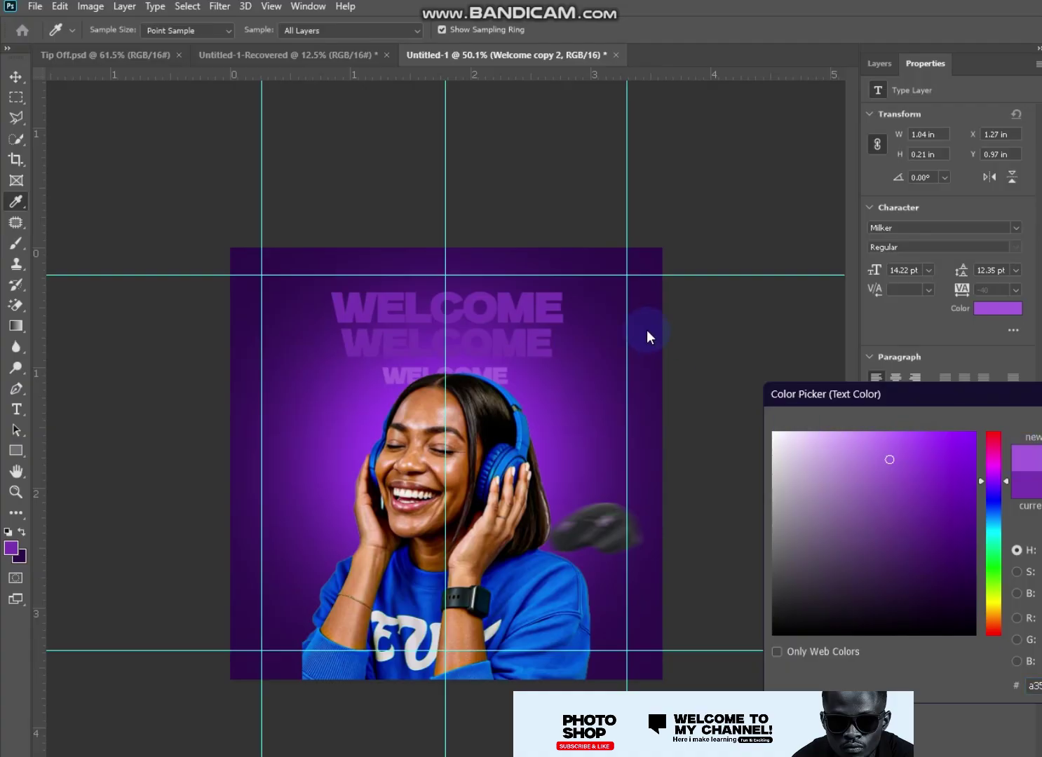
key("Return")
Step: Recolour the second WELCOME line a brighter, lighter purple
left_click(531, 345)
left_click(998, 309)
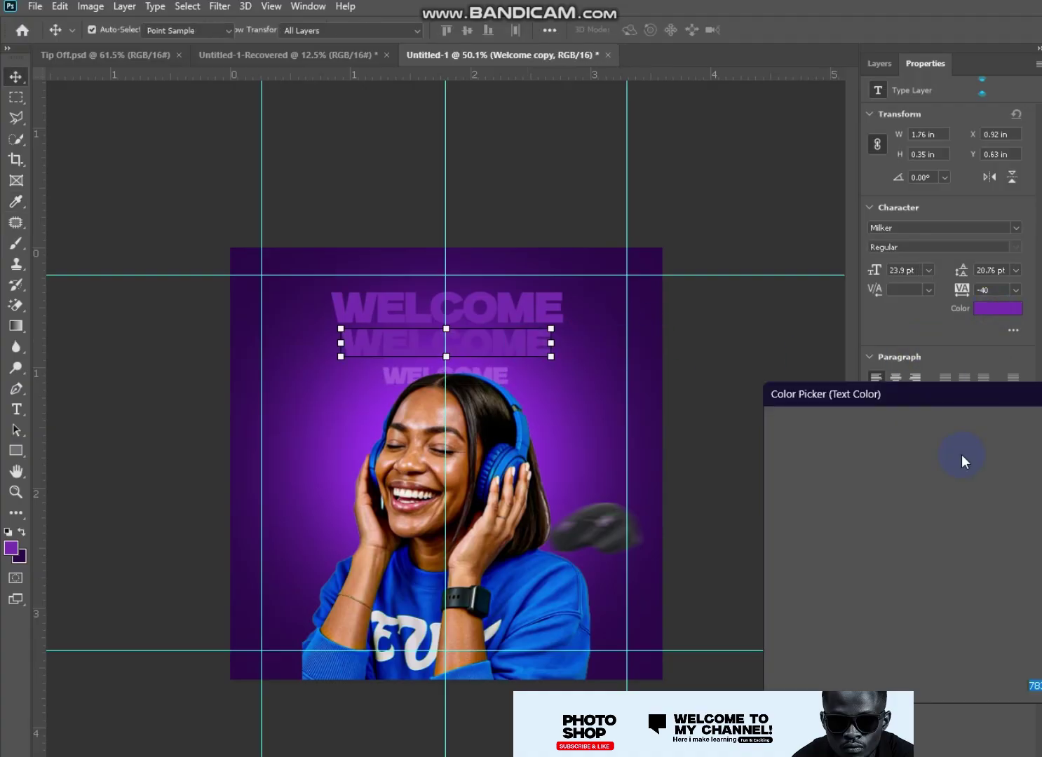
left_click(916, 494)
left_click_drag(905, 459, 885, 446)
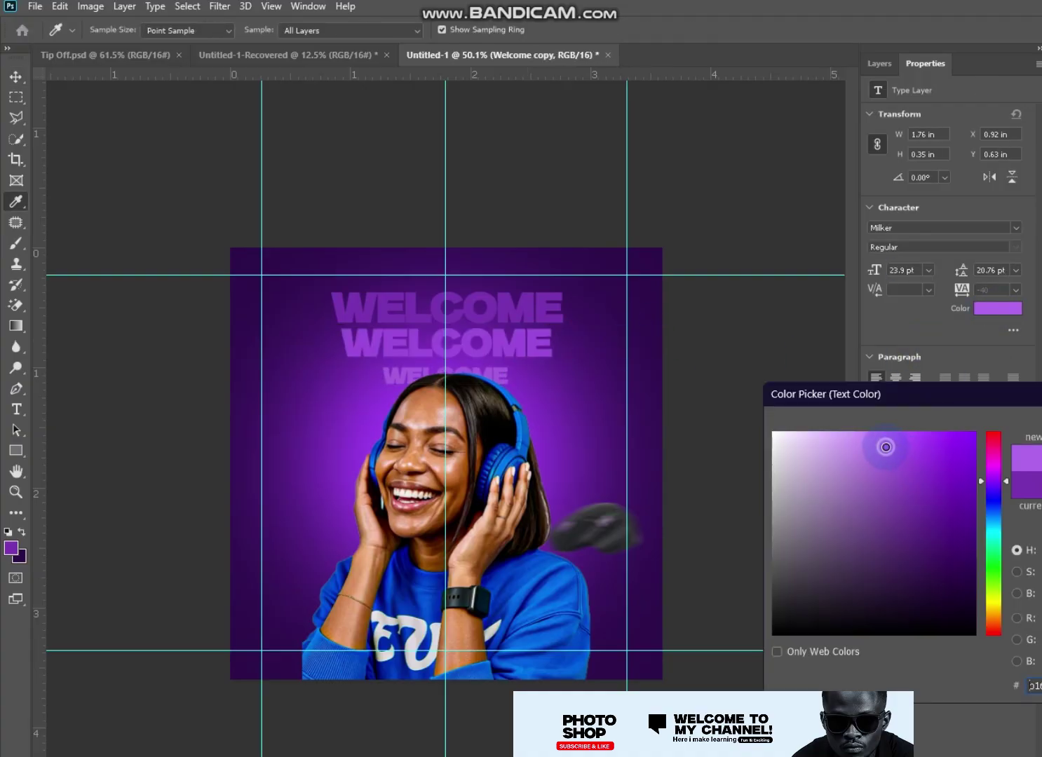
key("Return")
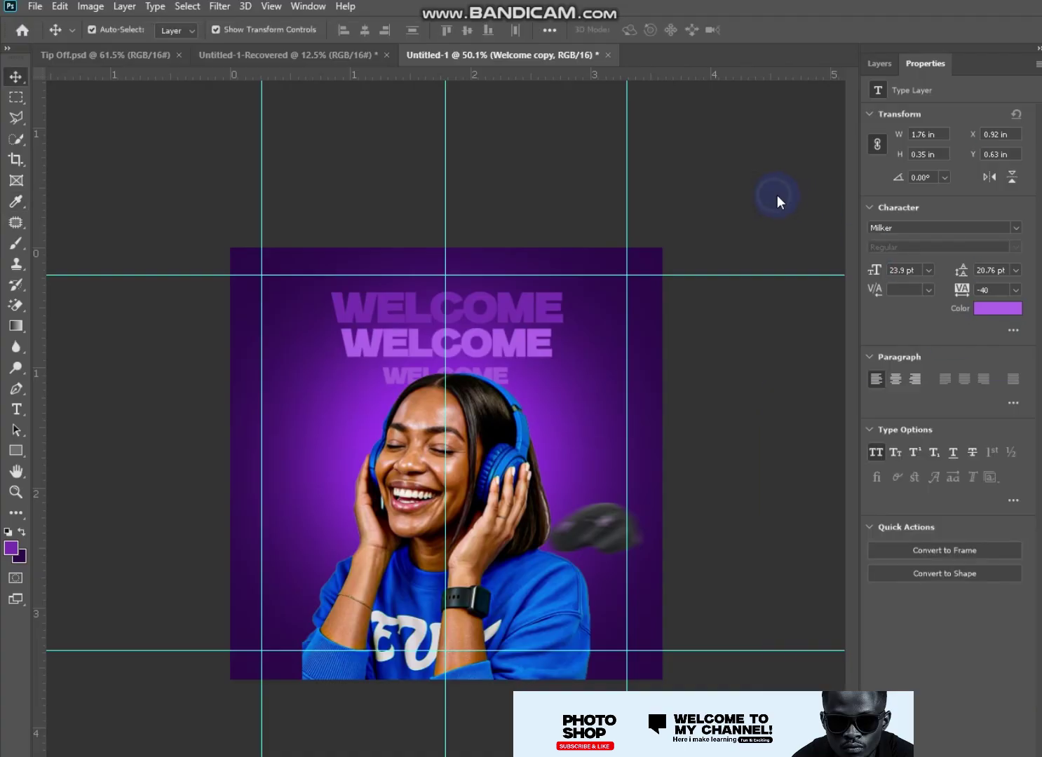
left_click(777, 201)
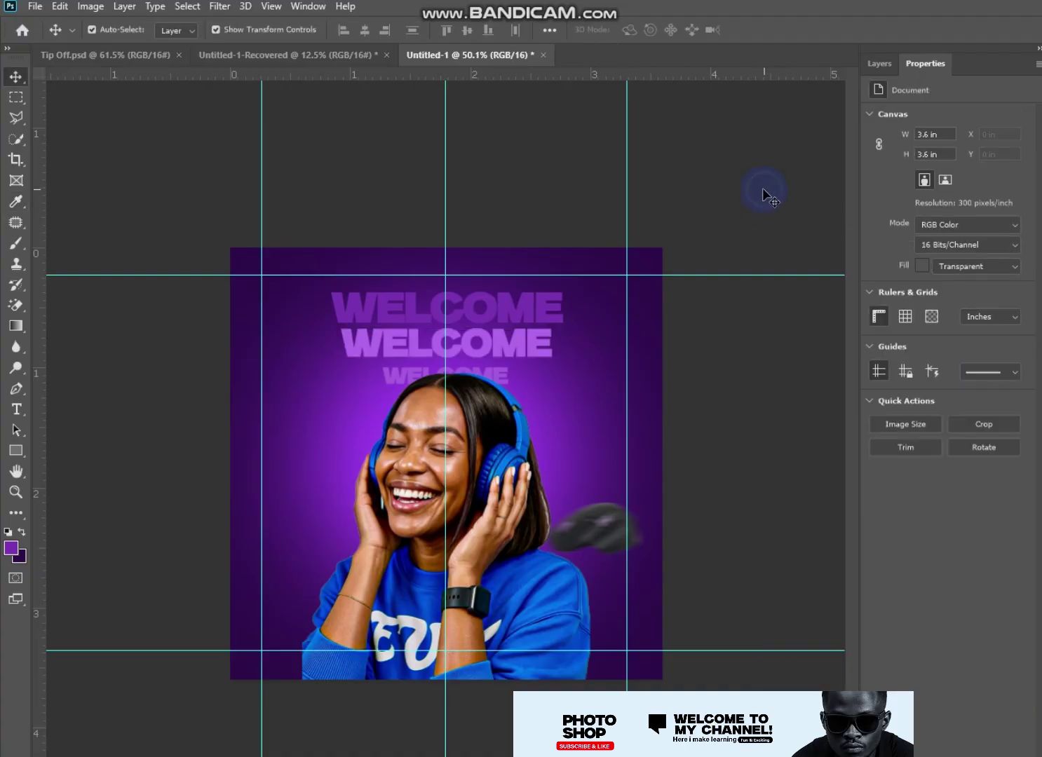
Step: Open the Downloads folder and scroll through it to find the JBL speaker image
scroll(730, 365, "up", 1)
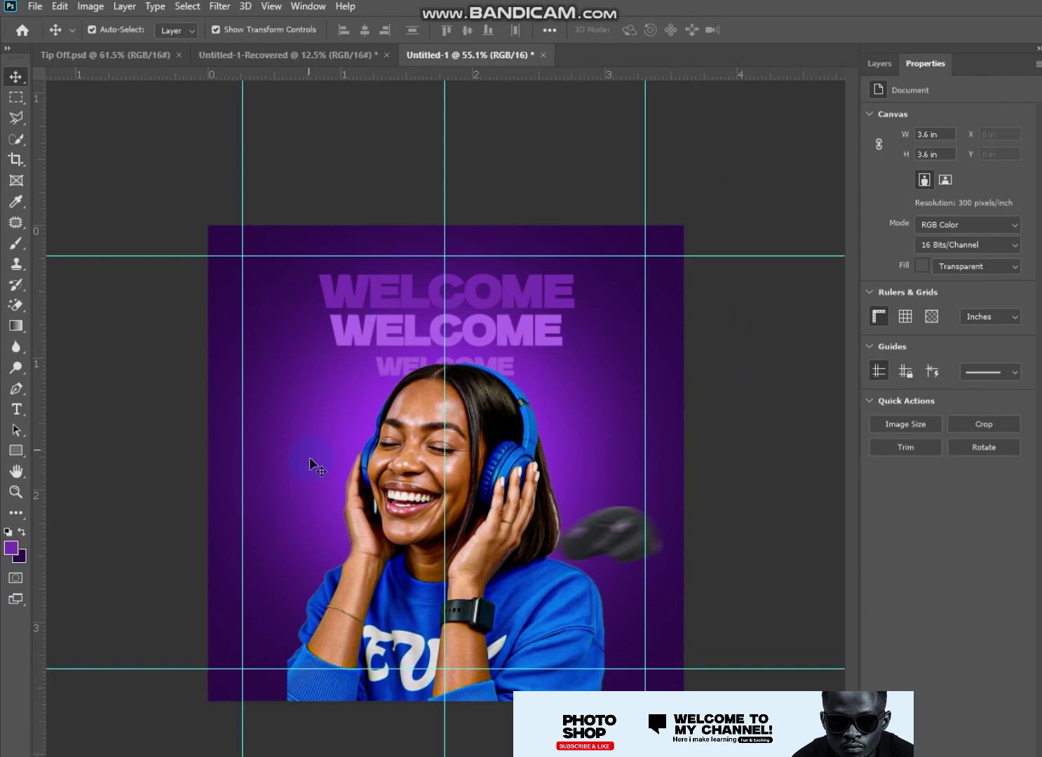
scroll(354, 459, "down", 1)
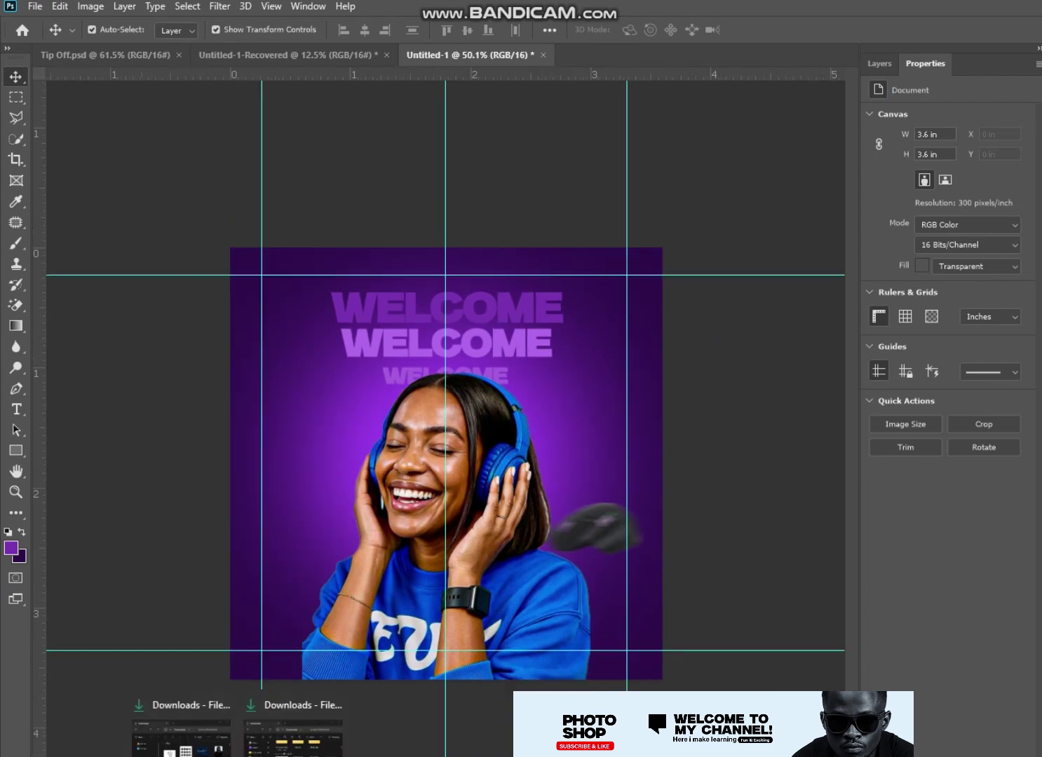
left_click(185, 729)
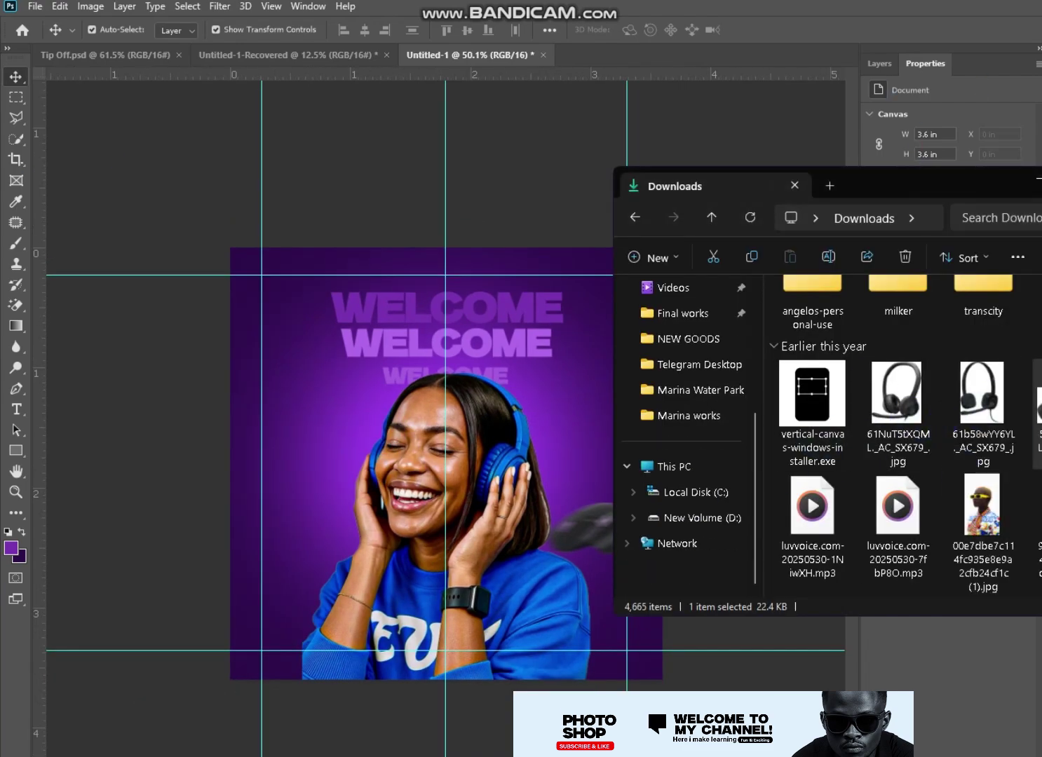
scroll(982, 505, "down", 5)
scroll(898, 435, "down", 3)
scroll(897, 434, "down", 3)
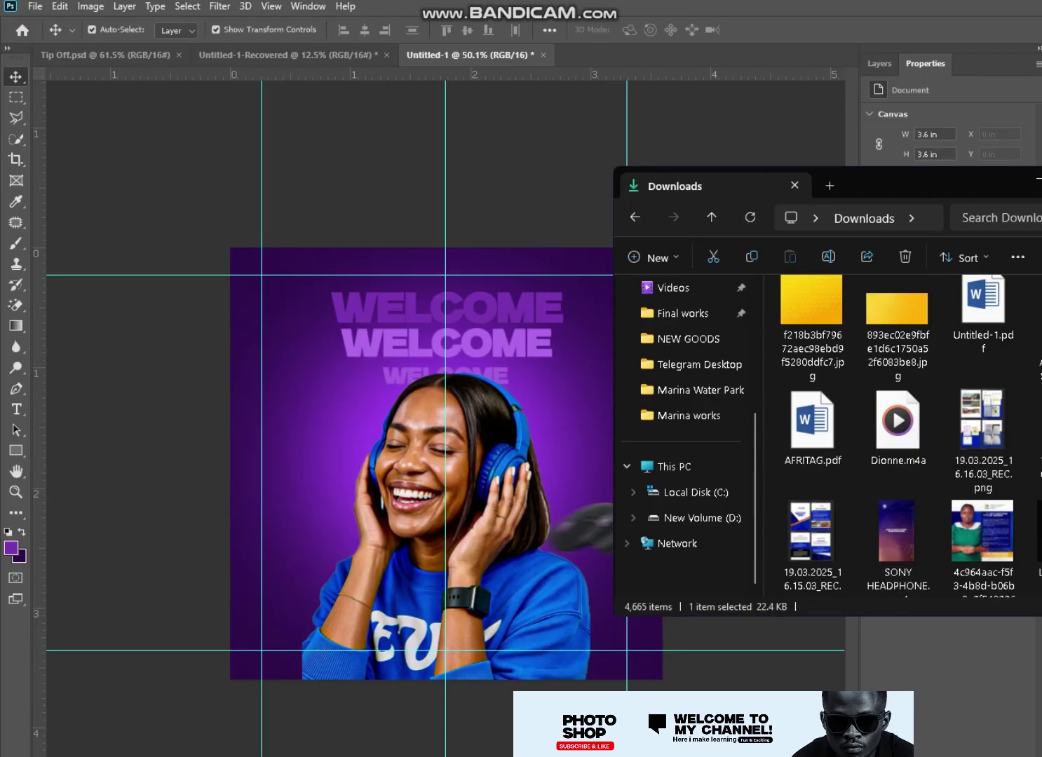
scroll(897, 435, "down", 3)
scroll(897, 435, "down", 3)
scroll(898, 435, "down", 3)
scroll(897, 435, "down", 3)
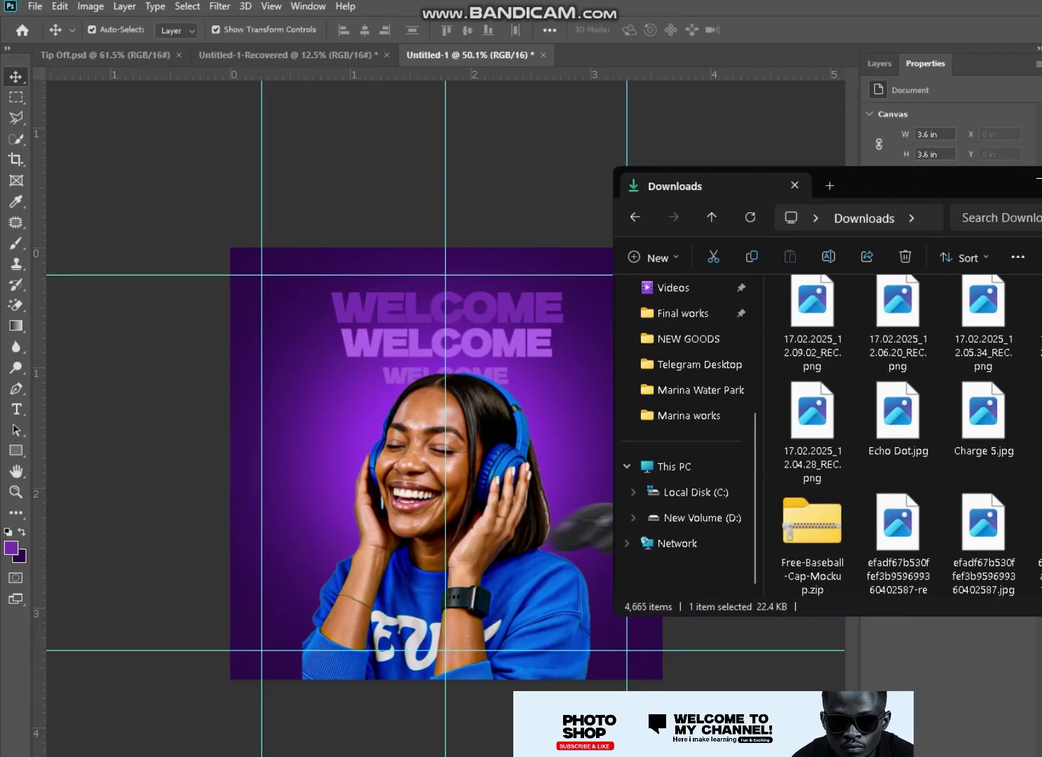
scroll(897, 435, "down", 3)
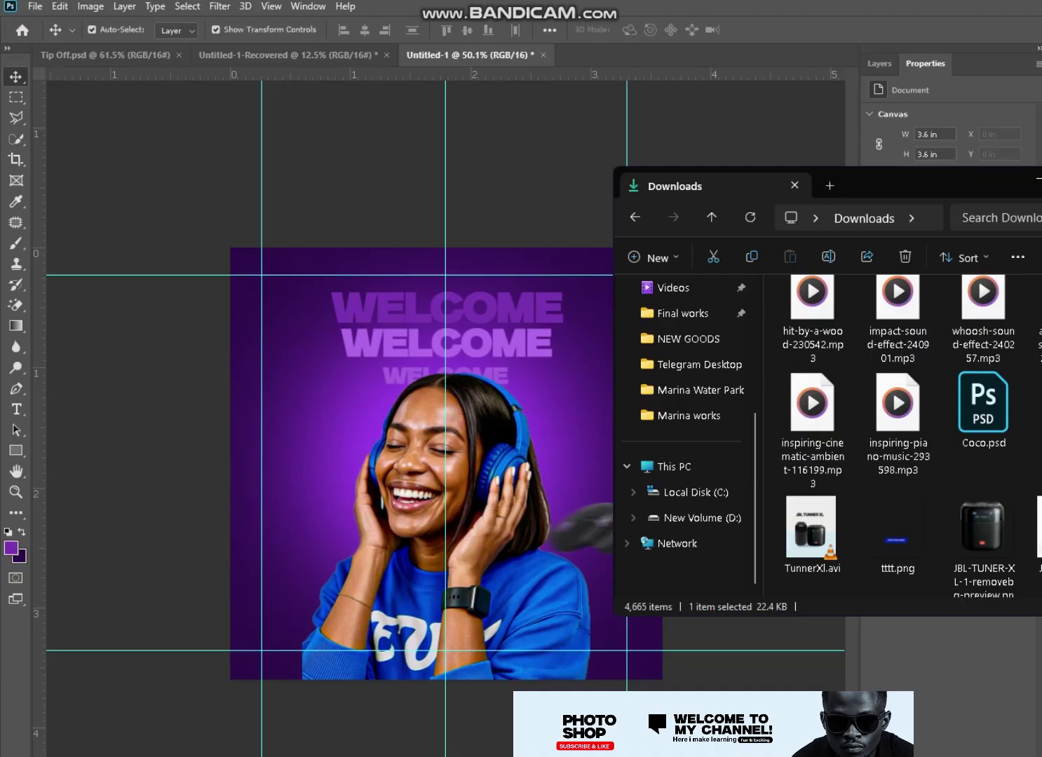
scroll(898, 434, "up", 3)
scroll(898, 435, "up", 3)
scroll(897, 434, "up", 3)
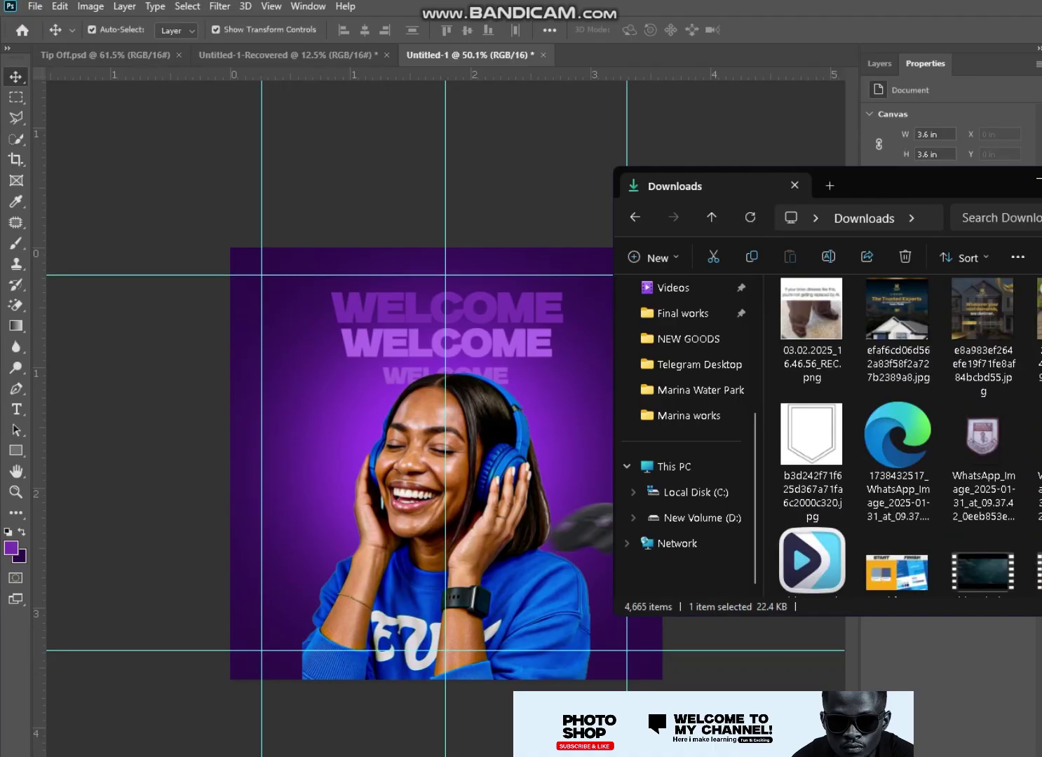
scroll(980, 439, "down", 3)
scroll(980, 439, "up", 1)
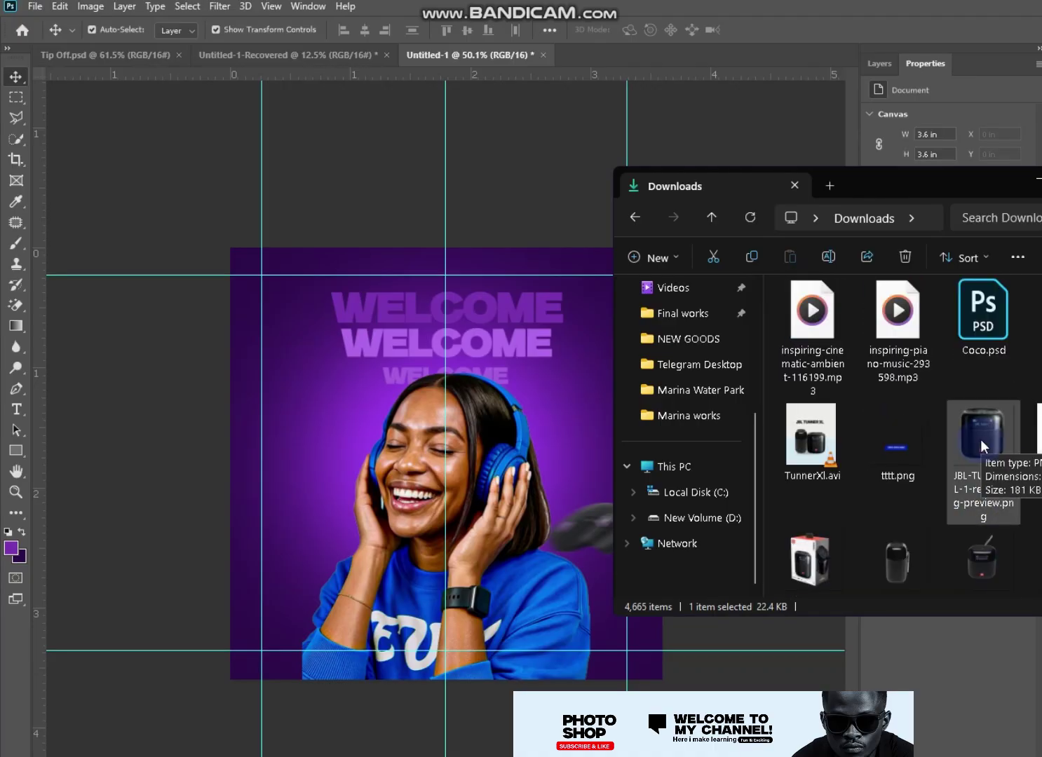
Step: Try JBL-TUNER-XL-1-removebg-preview.png on the flyer, cancel it, and reopen Downloads
left_click_drag(980, 439, 326, 499)
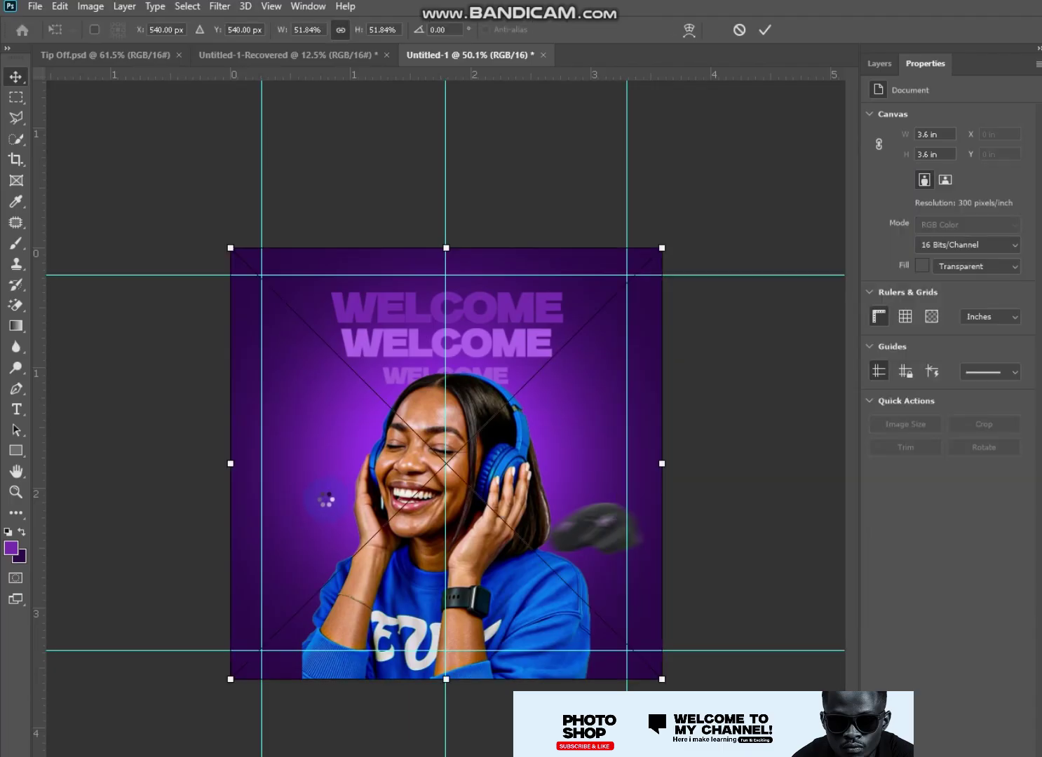
left_click_drag(458, 258, 449, 497)
key("Escape")
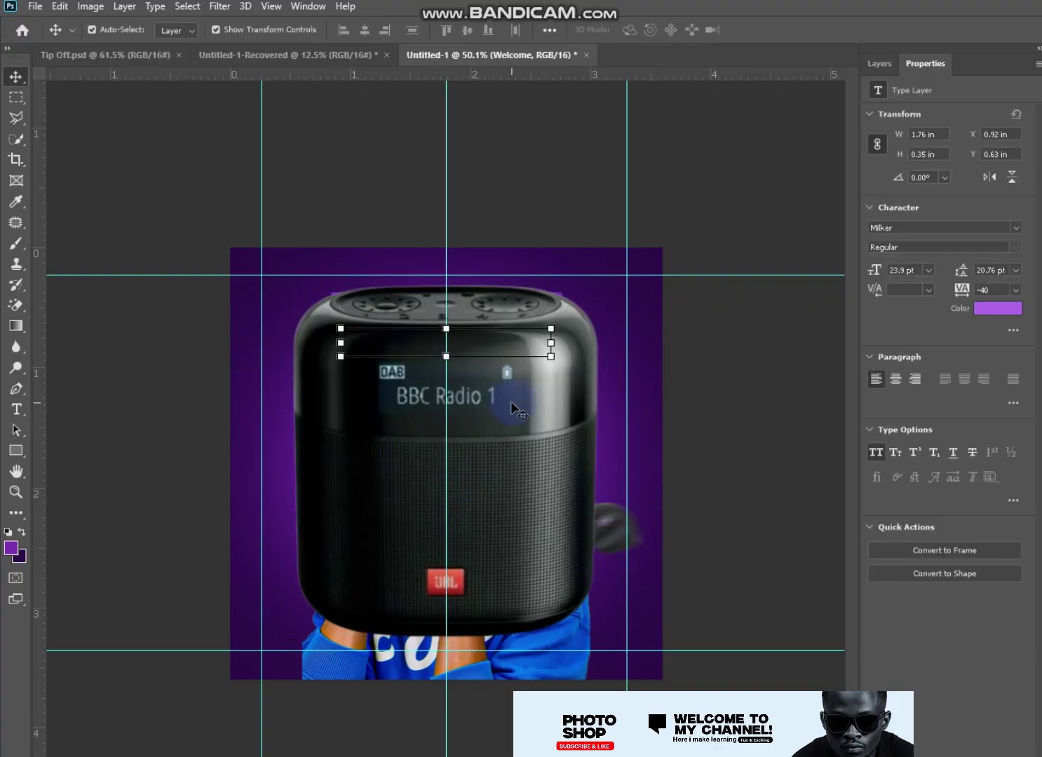
left_click(297, 740)
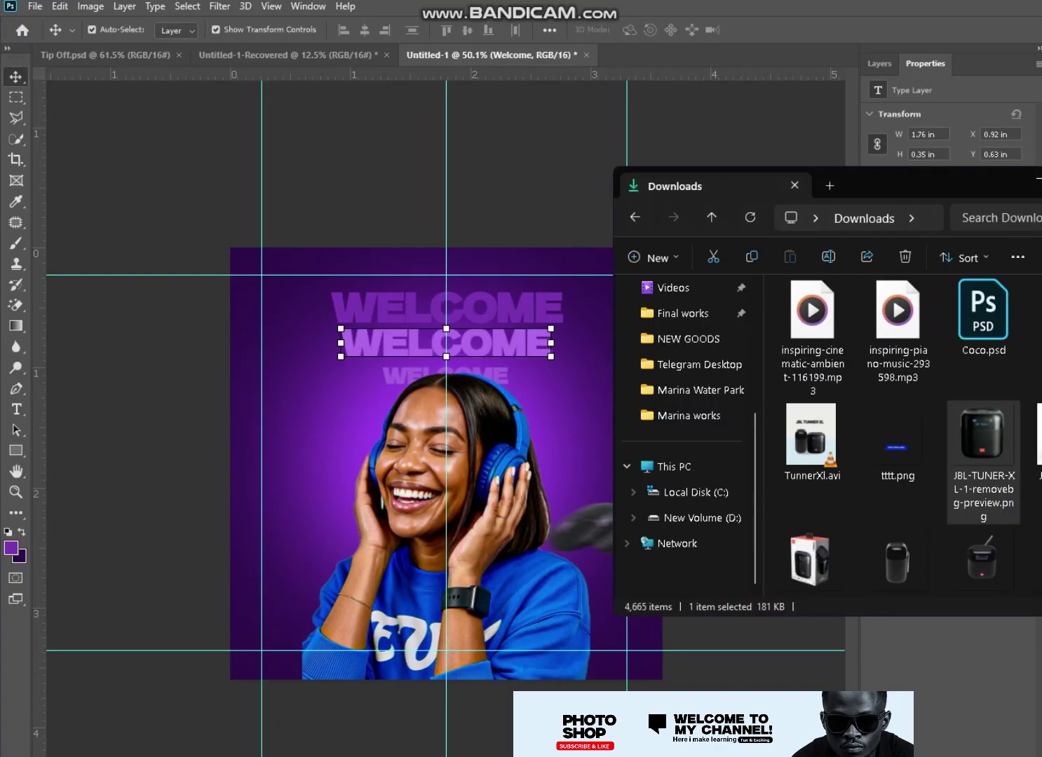
Step: Place the HK_ONYX speaker image in the flyer, scaled and moved to the lower-left corner
scroll(897, 434, "down", 5)
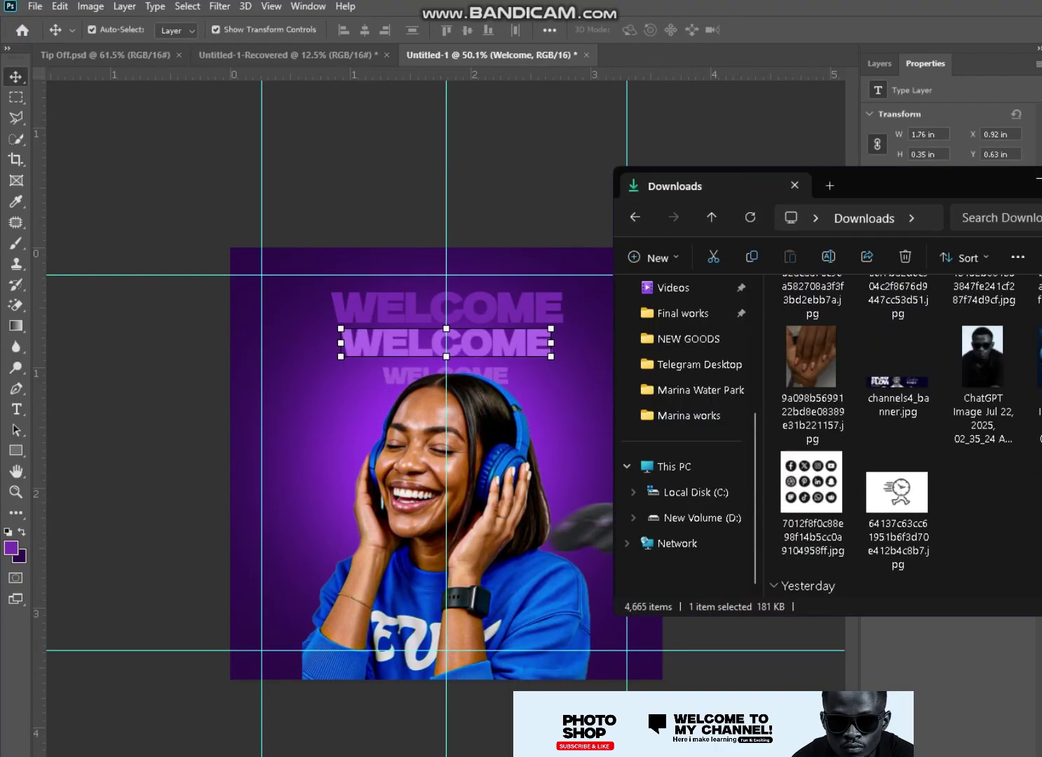
scroll(897, 434, "down", 5)
scroll(898, 435, "down", 5)
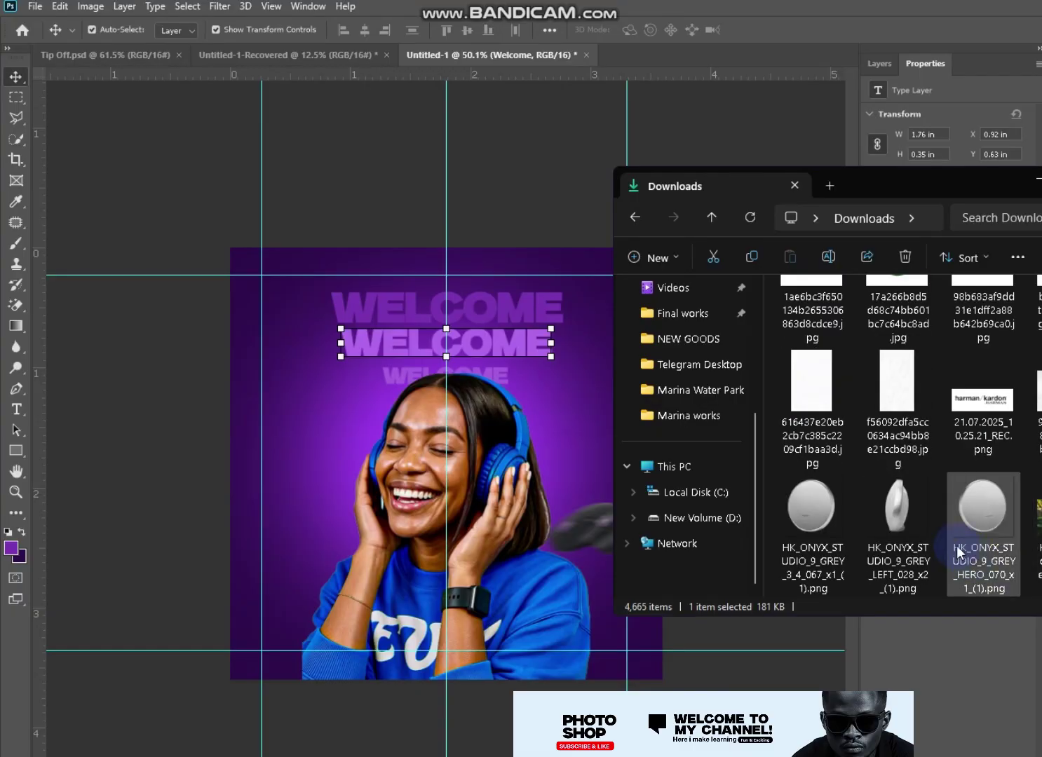
left_click_drag(812, 505, 411, 515)
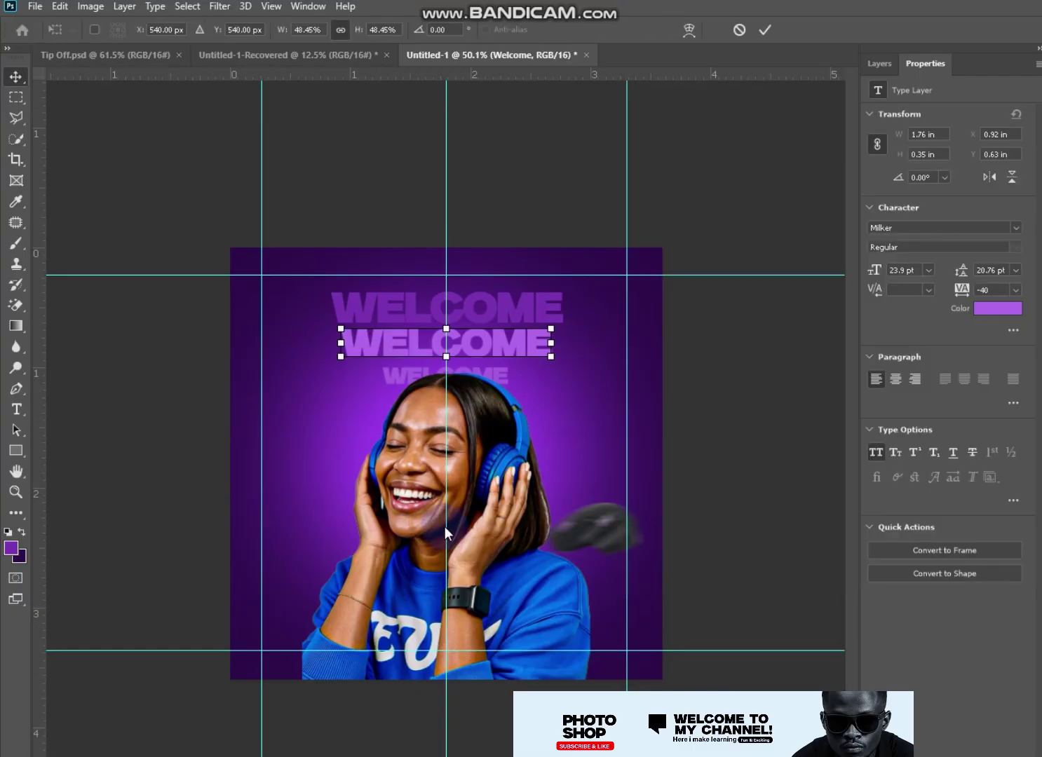
mouse_move(431, 74)
left_mouse_down()
mouse_move(431, 454)
mouse_move(444, 277)
mouse_move(441, 577)
left_mouse_up()
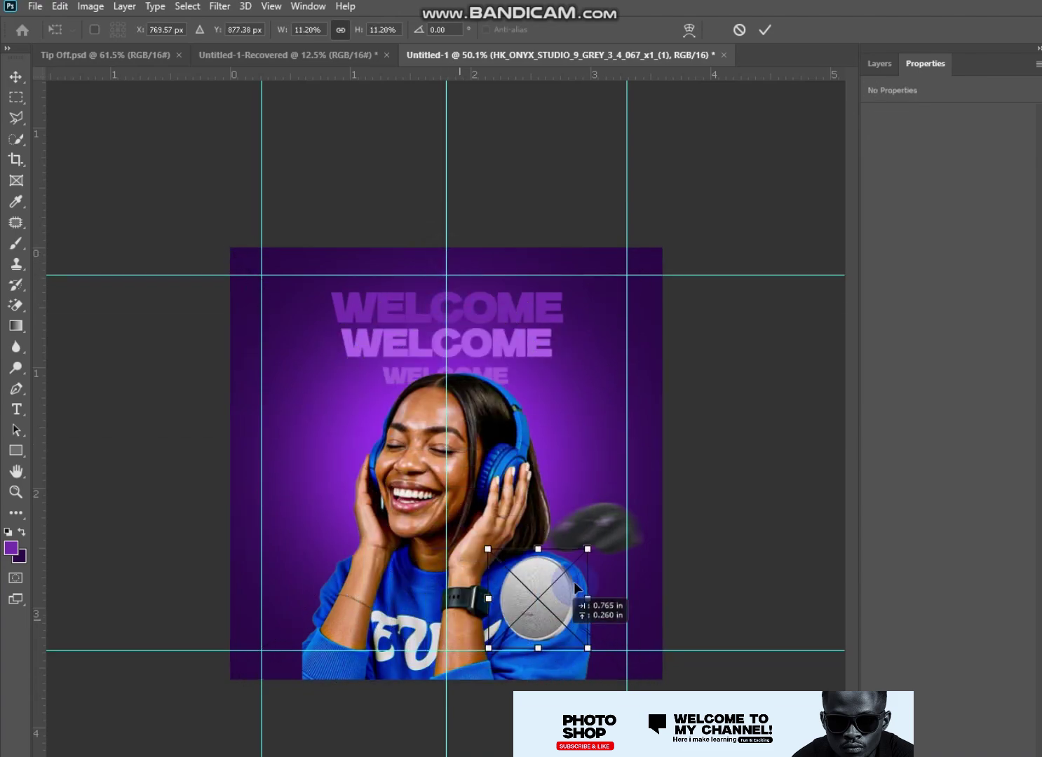
mouse_move(446, 624)
left_mouse_down()
mouse_move(314, 604)
mouse_move(429, 607)
mouse_move(325, 630)
mouse_move(337, 632)
left_mouse_up()
key("Return")
Step: Move the speaker layer below Layer 2, behind the woman, and nudge it into place
left_click(879, 63)
left_click_drag(948, 182, 943, 313)
mouse_move(302, 607)
left_mouse_down()
mouse_move(298, 596)
mouse_move(299, 622)
left_mouse_up()
key("ctrl+t")
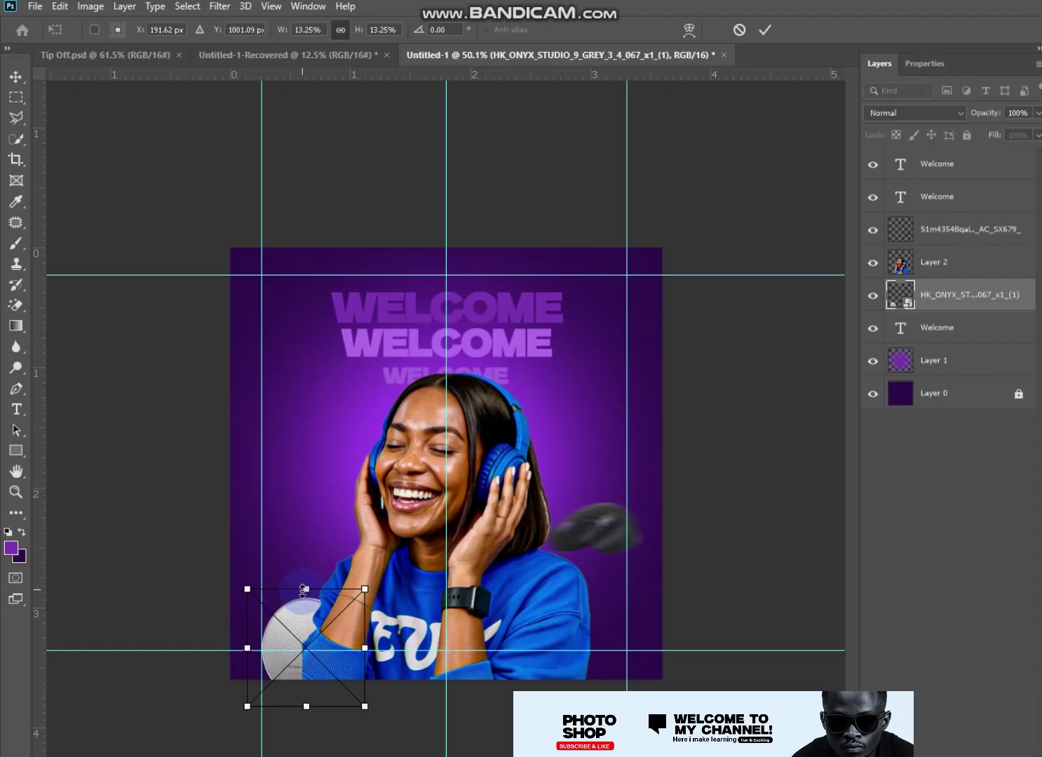
left_click(771, 495)
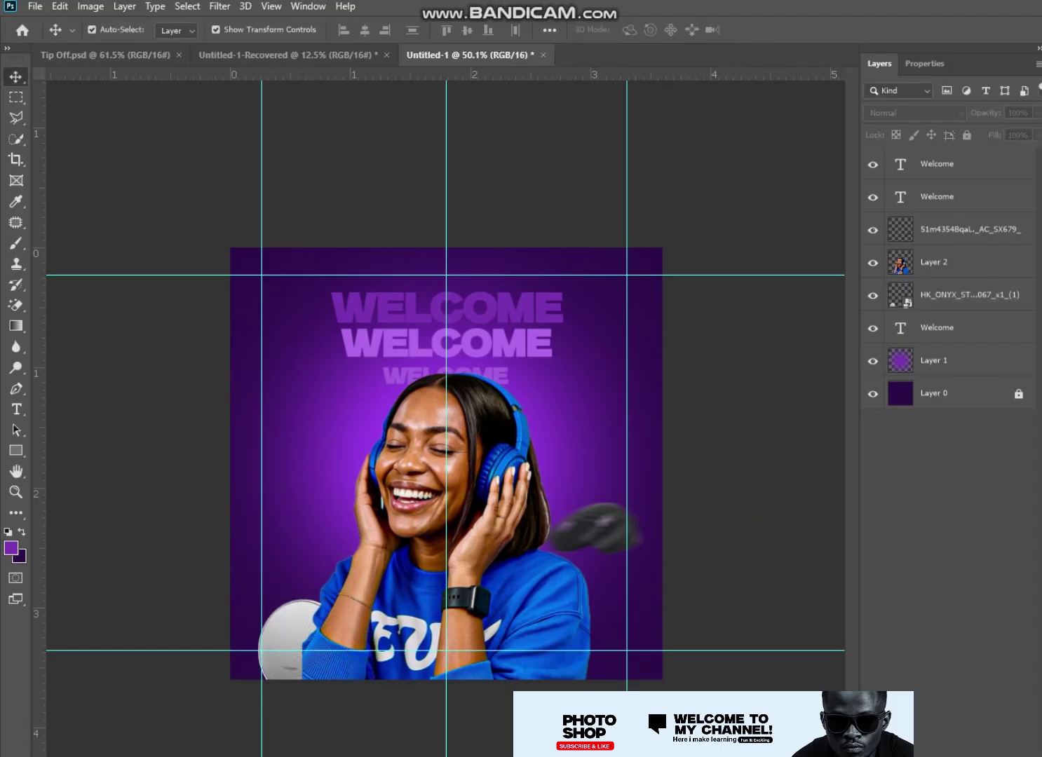
Step: Place the black pill speaker photo from the Downloads folder into the flyer
key("alt+Tab")
scroll(897, 435, "up", 5)
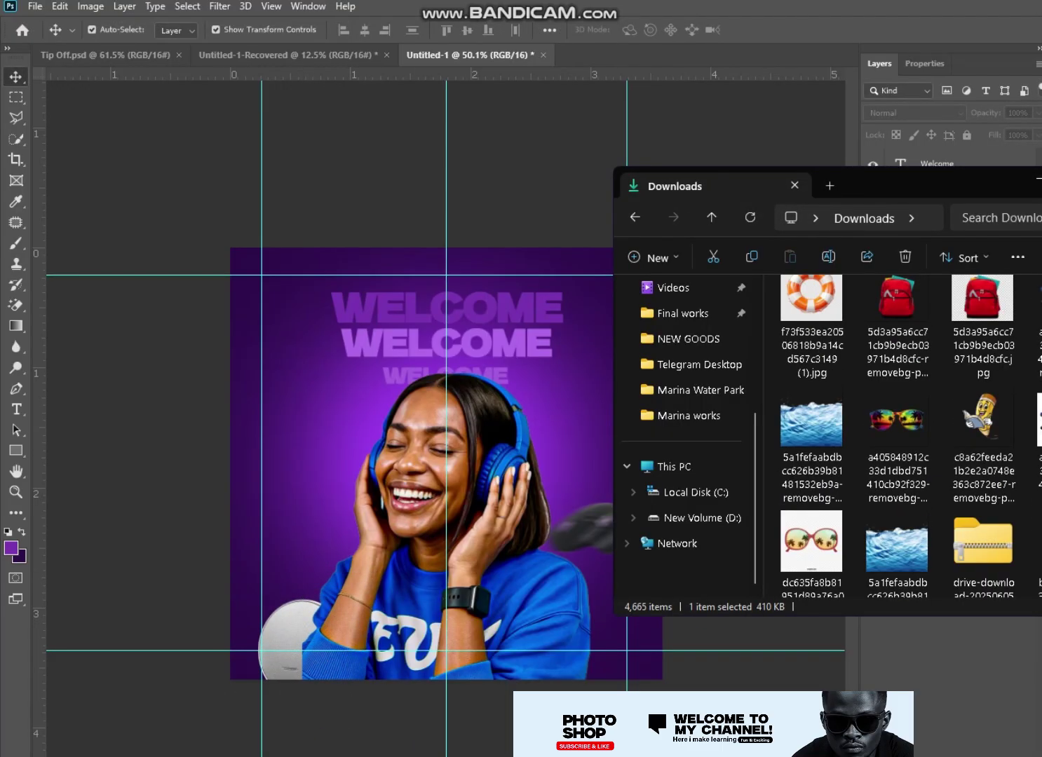
scroll(897, 435, "up", 5)
scroll(897, 434, "down", 5)
scroll(898, 435, "down", 3)
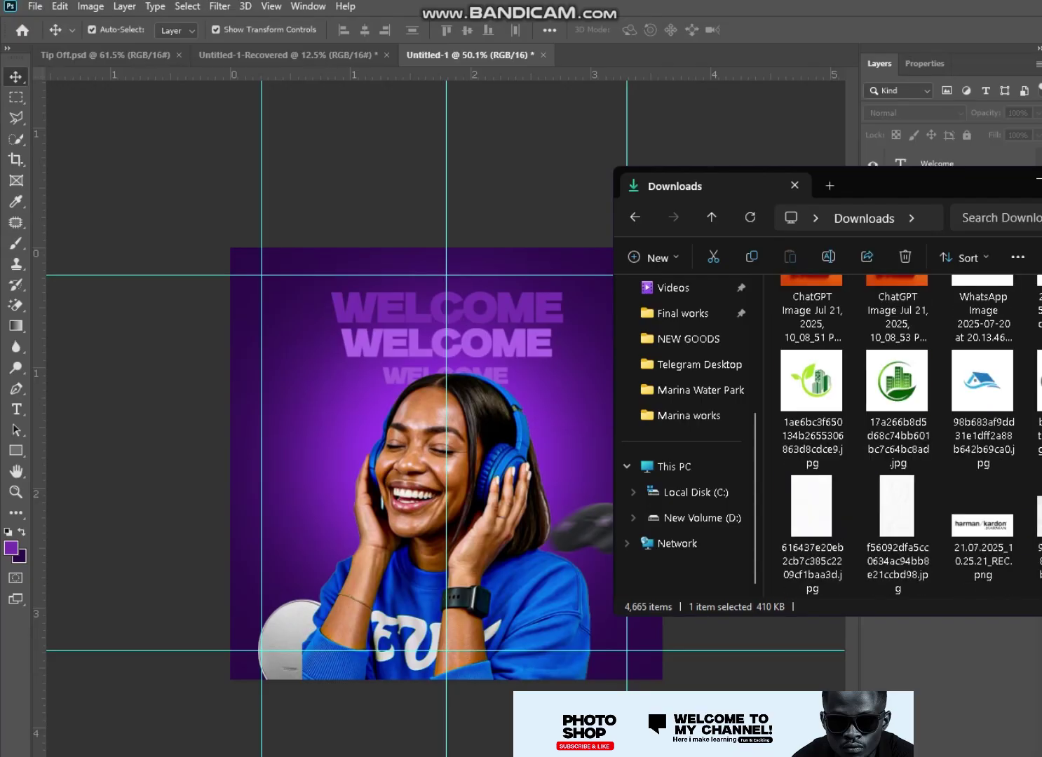
scroll(898, 435, "down", 2)
scroll(898, 435, "down", 1)
left_click_drag(811, 560, 484, 510)
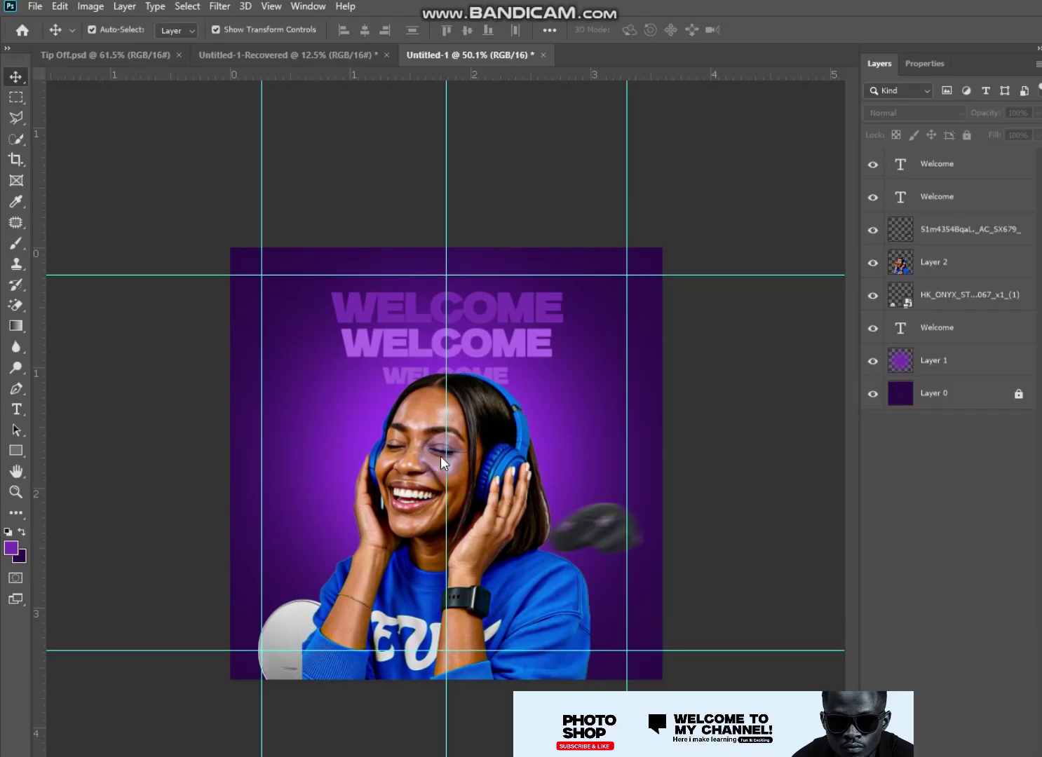
key("Return")
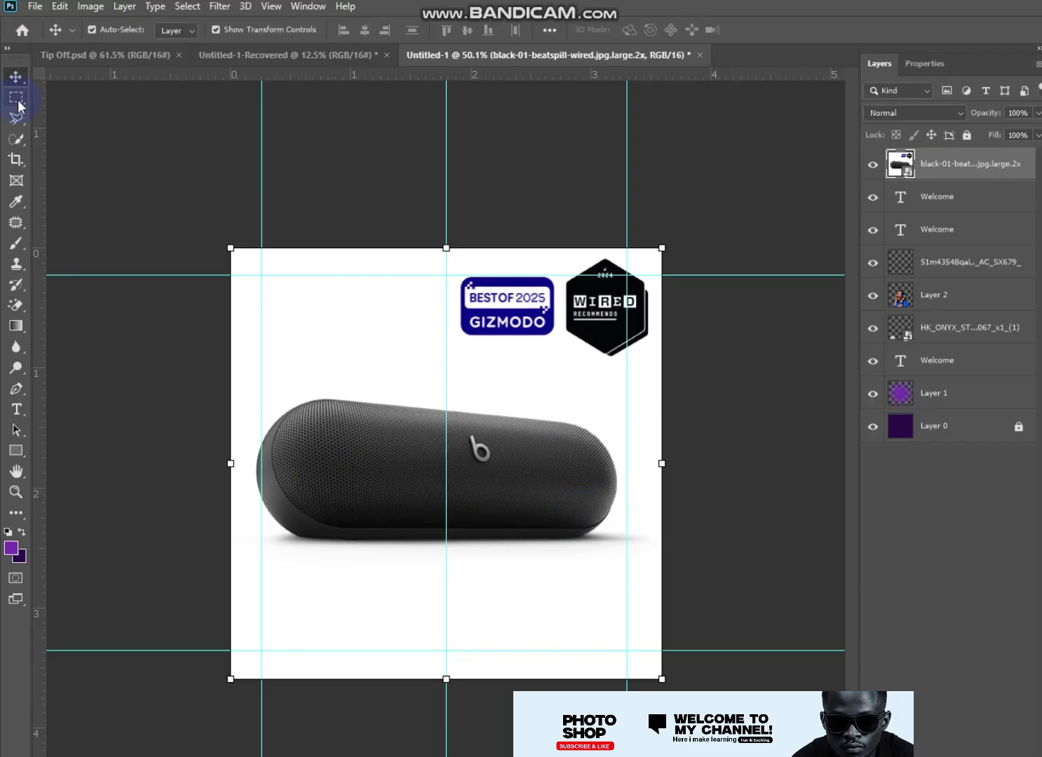
Step: Cut out the speaker with Select Subject onto Layer 3 and delete the original photo layer
left_click(187, 7)
left_click(226, 209)
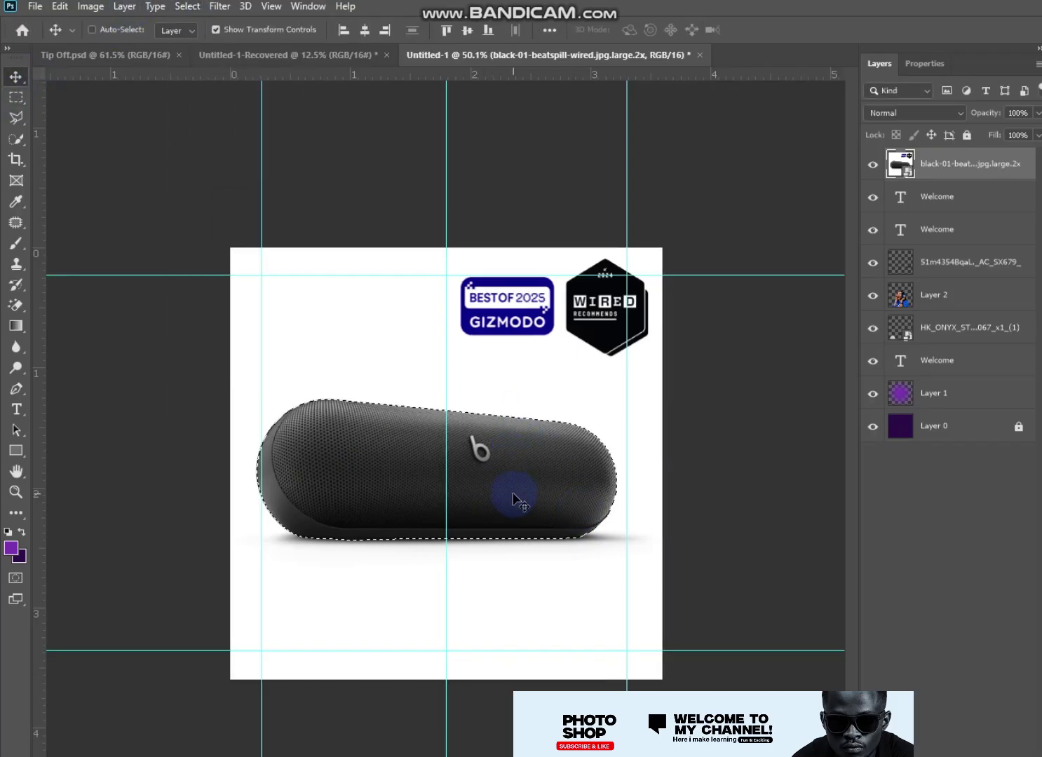
key("ctrl+j")
left_click(959, 200)
key("Delete")
Step: Scale the Layer 3 speaker to about 70%, put it behind the woman, and move it to her left
left_click(396, 510)
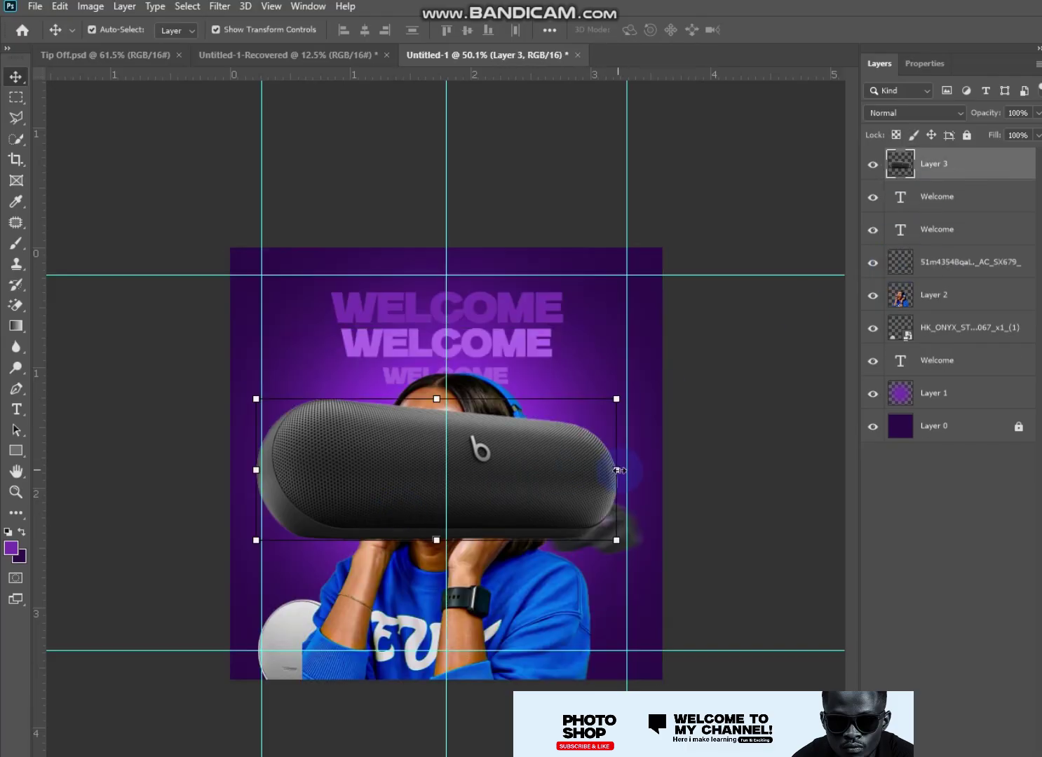
mouse_move(617, 468)
left_mouse_down()
mouse_move(503, 472)
mouse_move(369, 565)
mouse_move(428, 591)
mouse_move(421, 603)
left_mouse_up()
key("Return")
left_click_drag(988, 158, 971, 311)
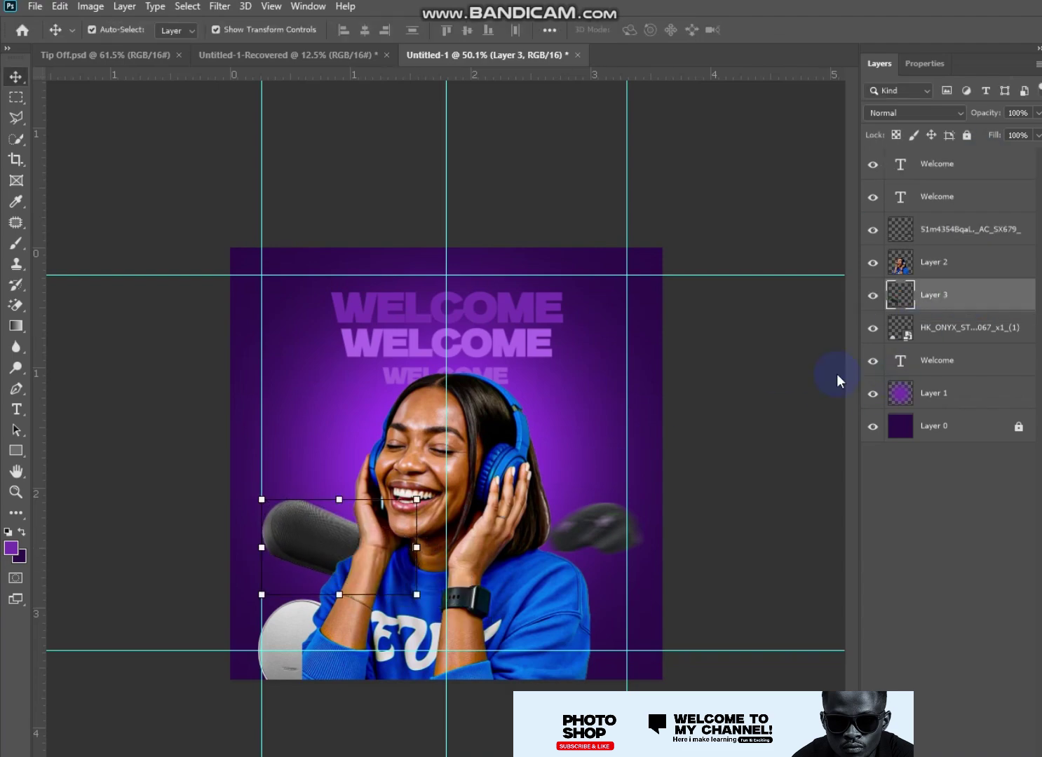
left_click_drag(326, 545, 277, 524)
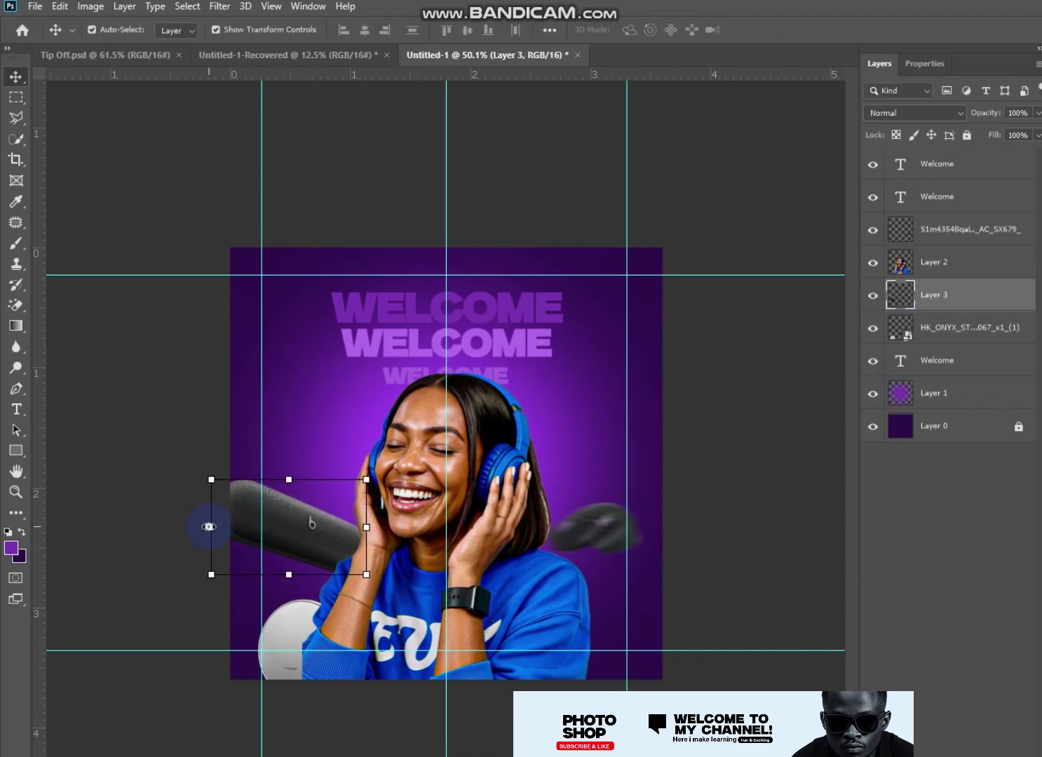
left_click_drag(209, 527, 301, 525)
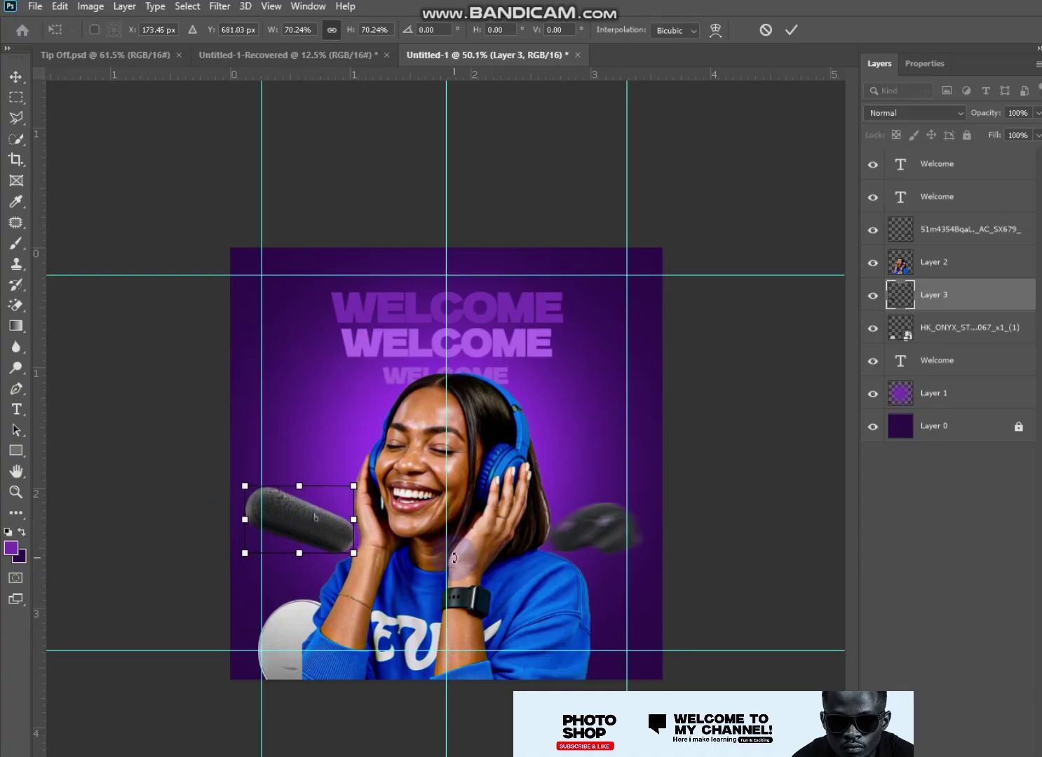
key("Return")
left_click(219, 7)
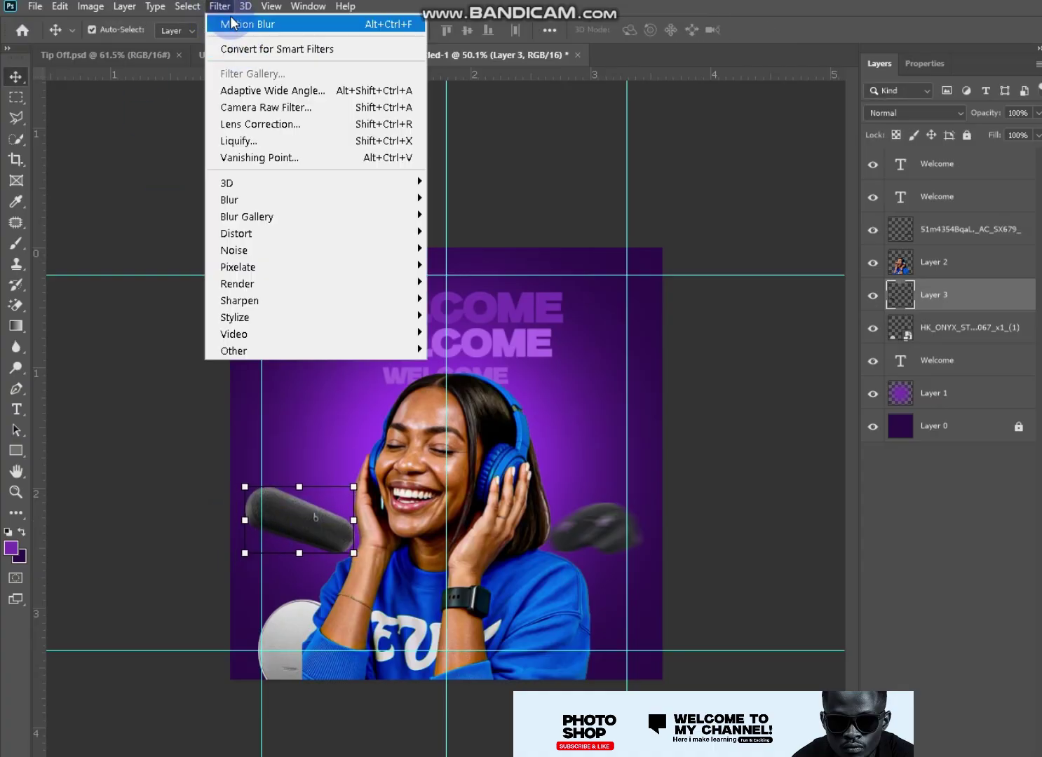
Step: Apply Camera Raw to the speaker: Texture +39, Clarity +13, Highlights +11, Exposure +0.20, Blacks -13
left_click(267, 113)
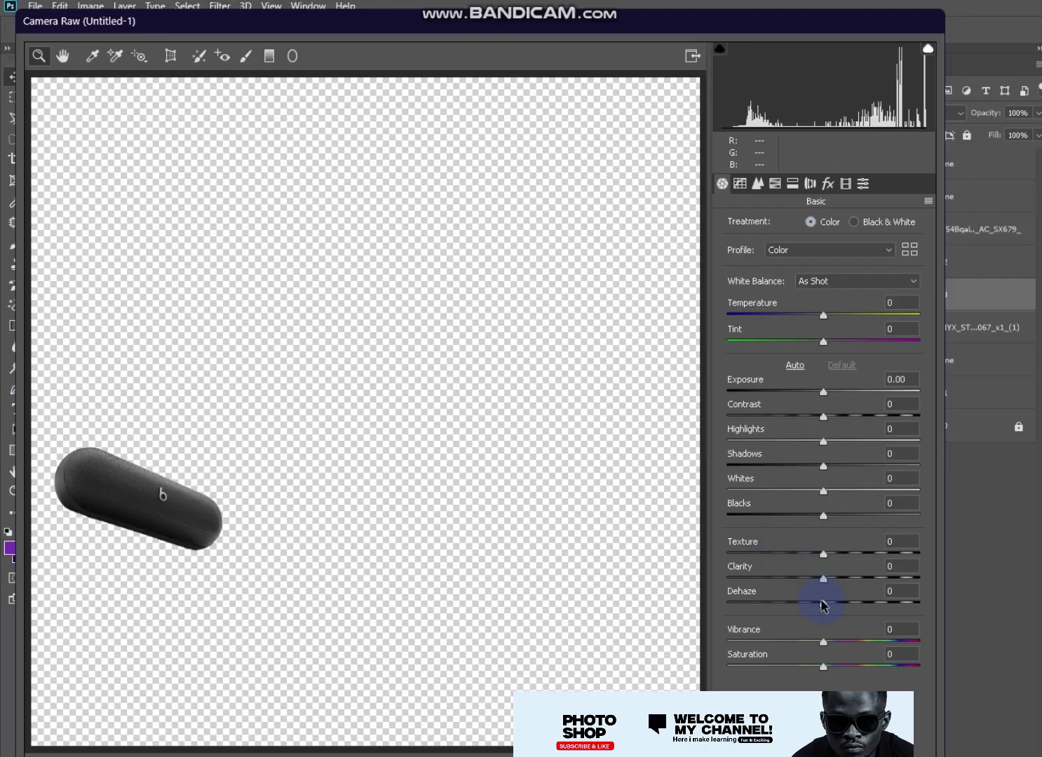
left_click_drag(824, 577, 861, 554)
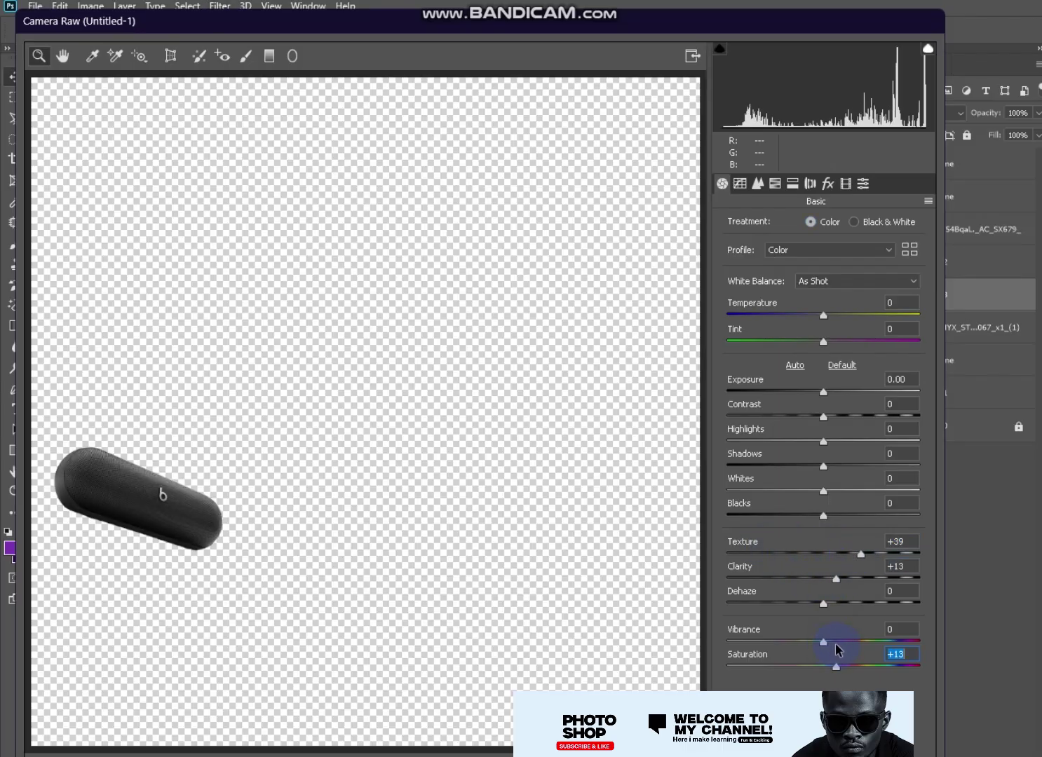
left_click(833, 441)
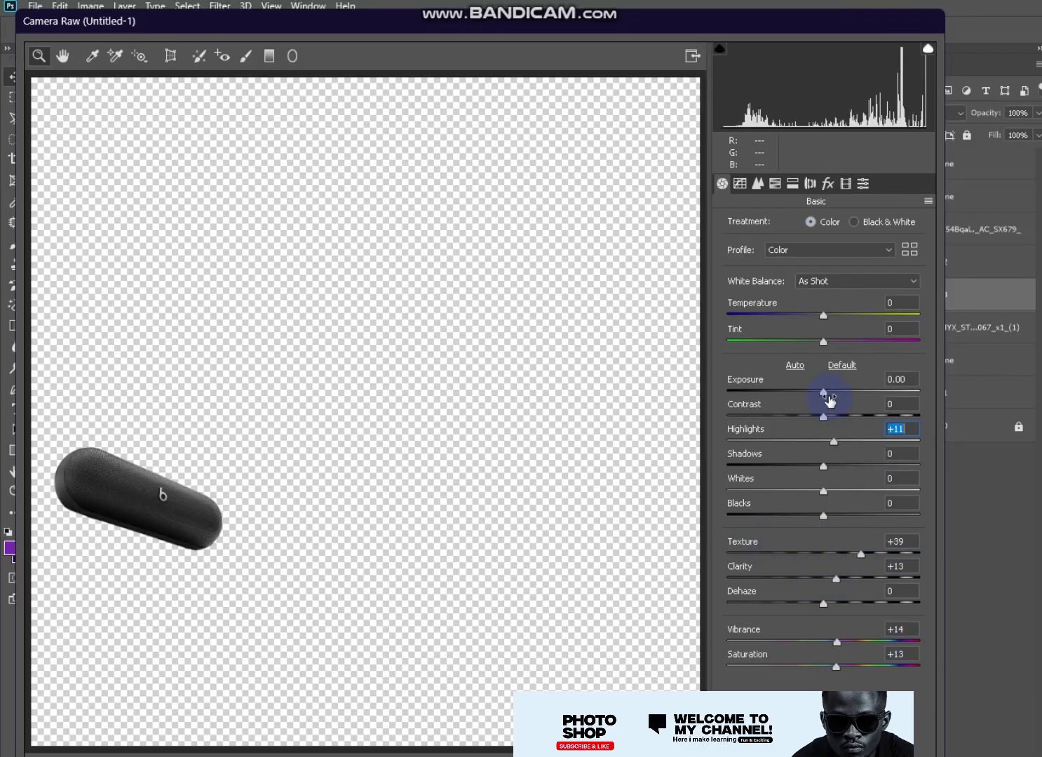
left_click_drag(823, 392, 828, 392)
left_click_drag(823, 515, 813, 516)
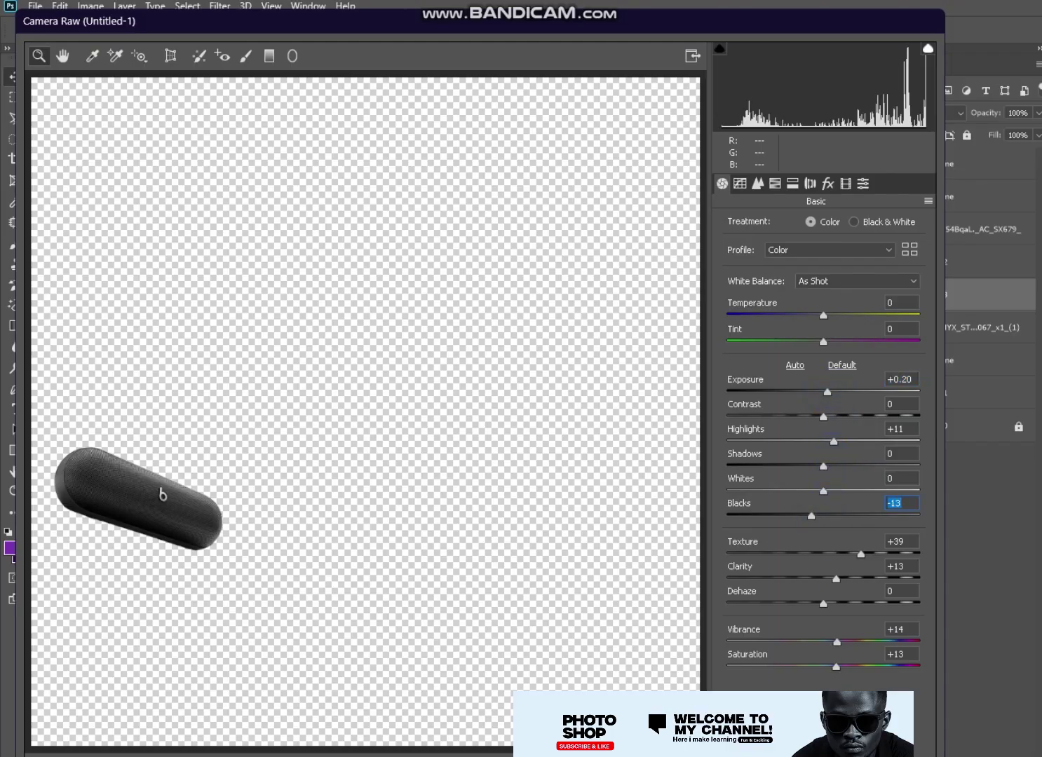
key("Return")
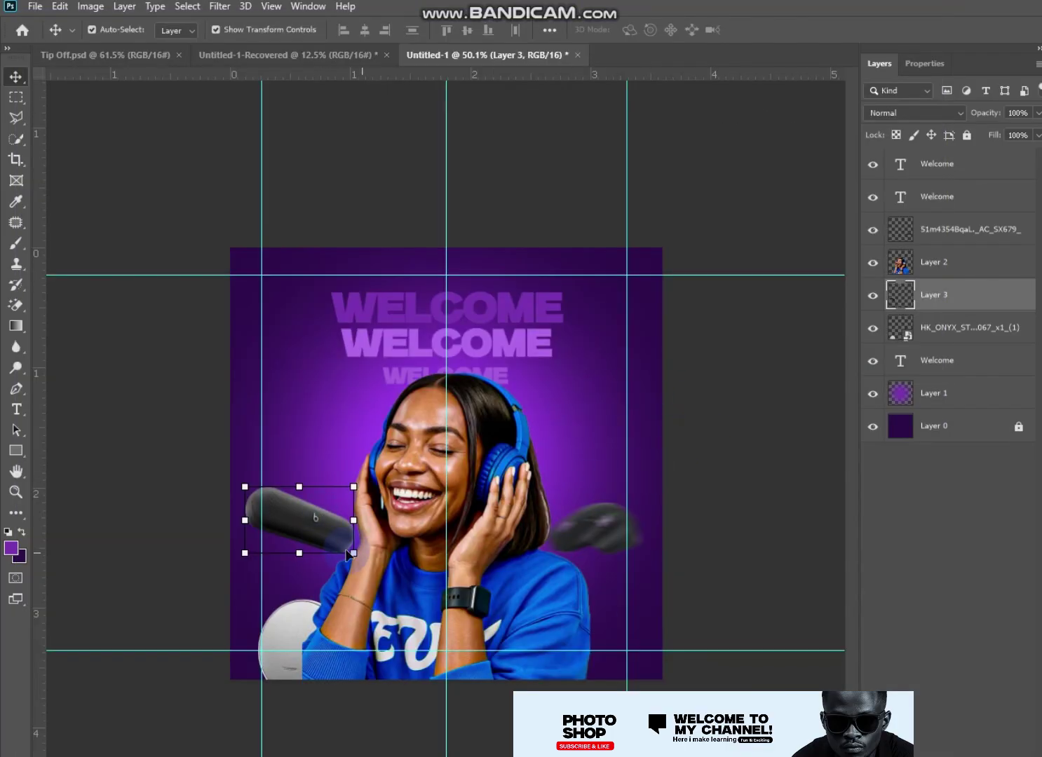
Step: Duplicate the speaker layer and give the copy a Motion Blur with a longer distance
key("ctrl+j")
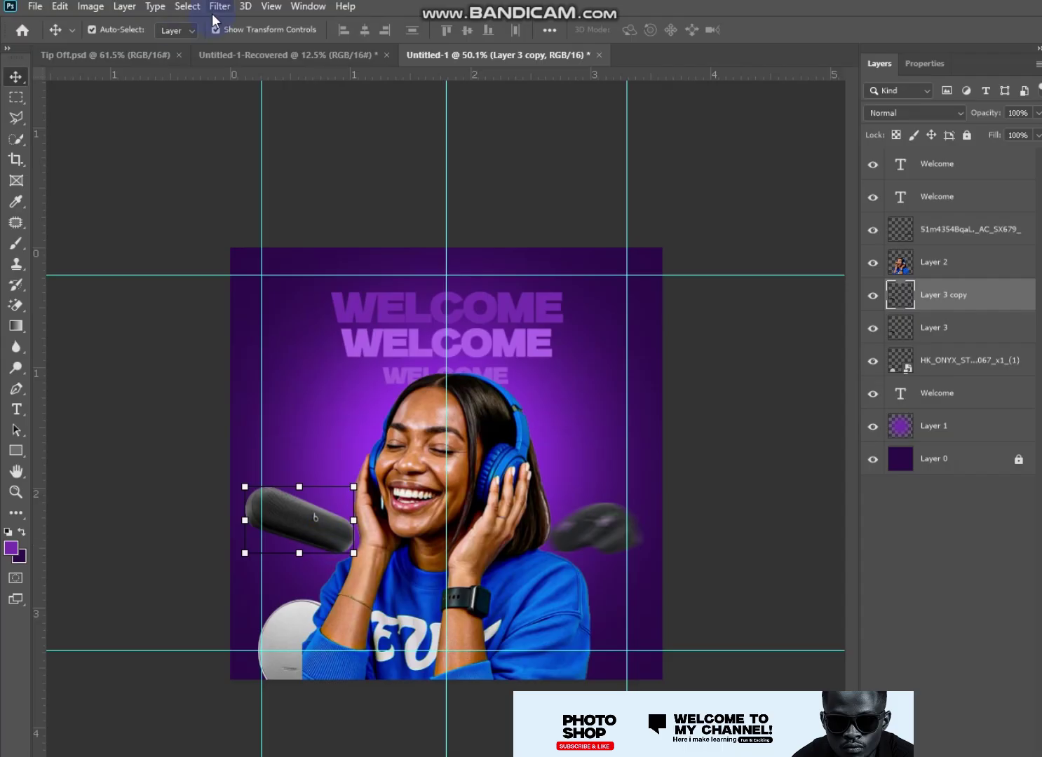
left_click(214, 11)
left_click(461, 300)
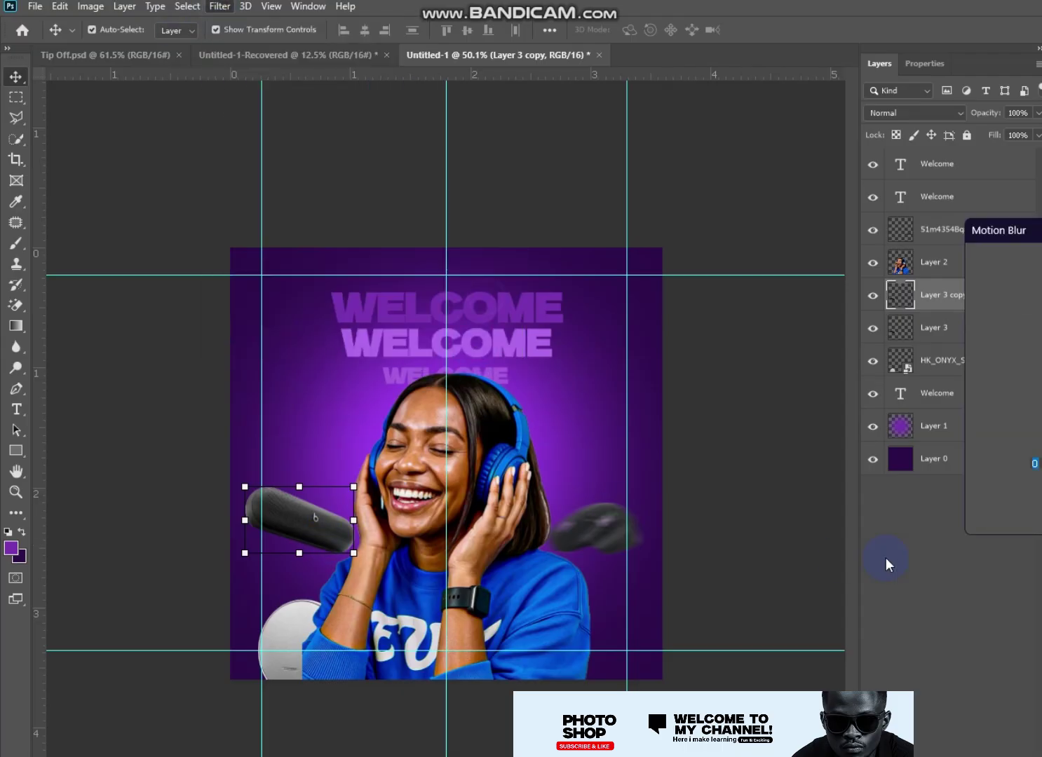
left_click_drag(1007, 522, 1034, 522)
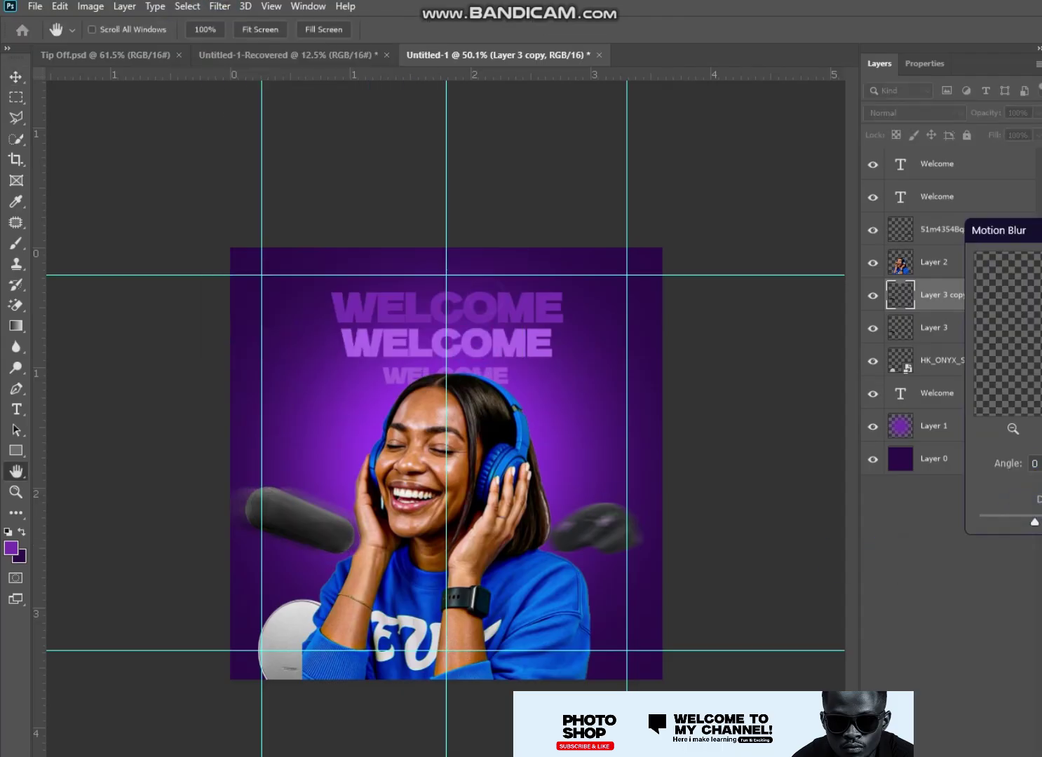
type("-2")
key("Return")
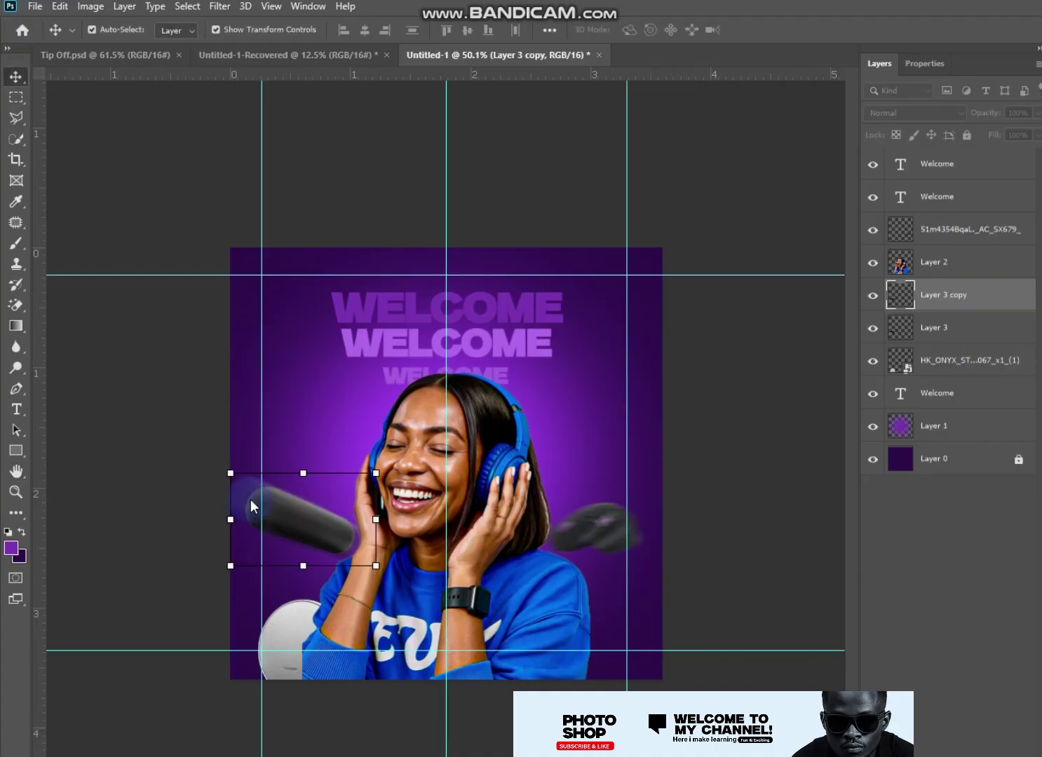
Step: Place the blurred copy beneath the original speaker, slightly enlarged and offset as a speed trail
left_click_drag(297, 519, 340, 537)
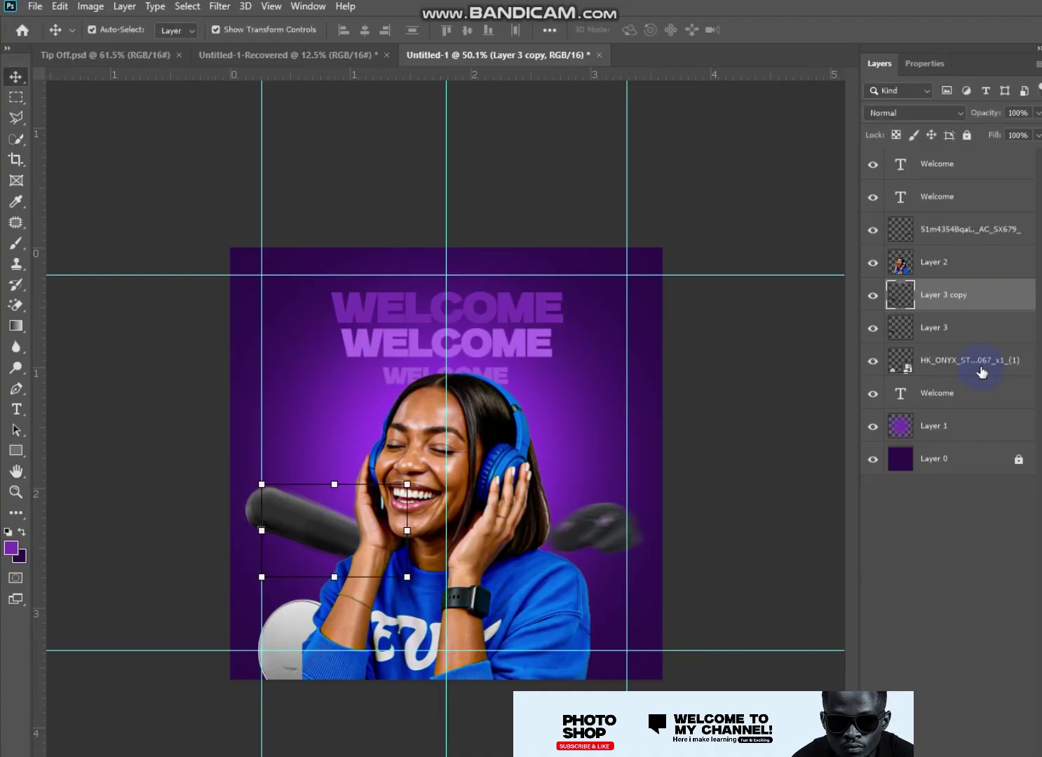
left_click_drag(900, 295, 890, 350)
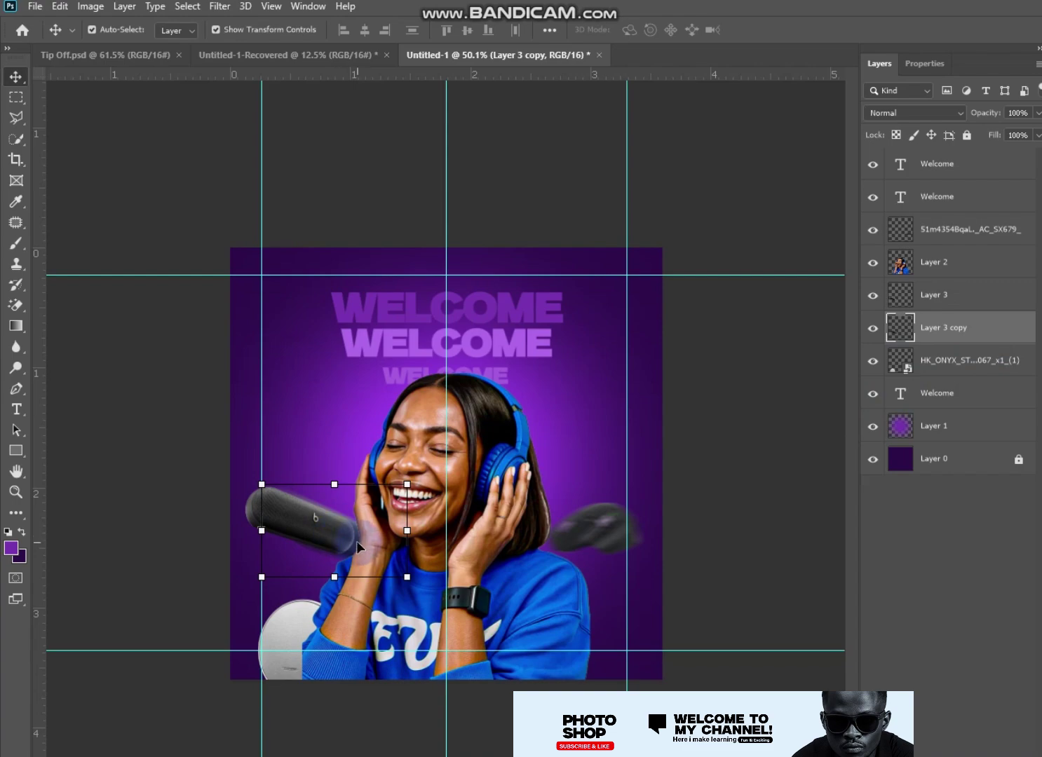
left_click_drag(357, 546, 359, 539)
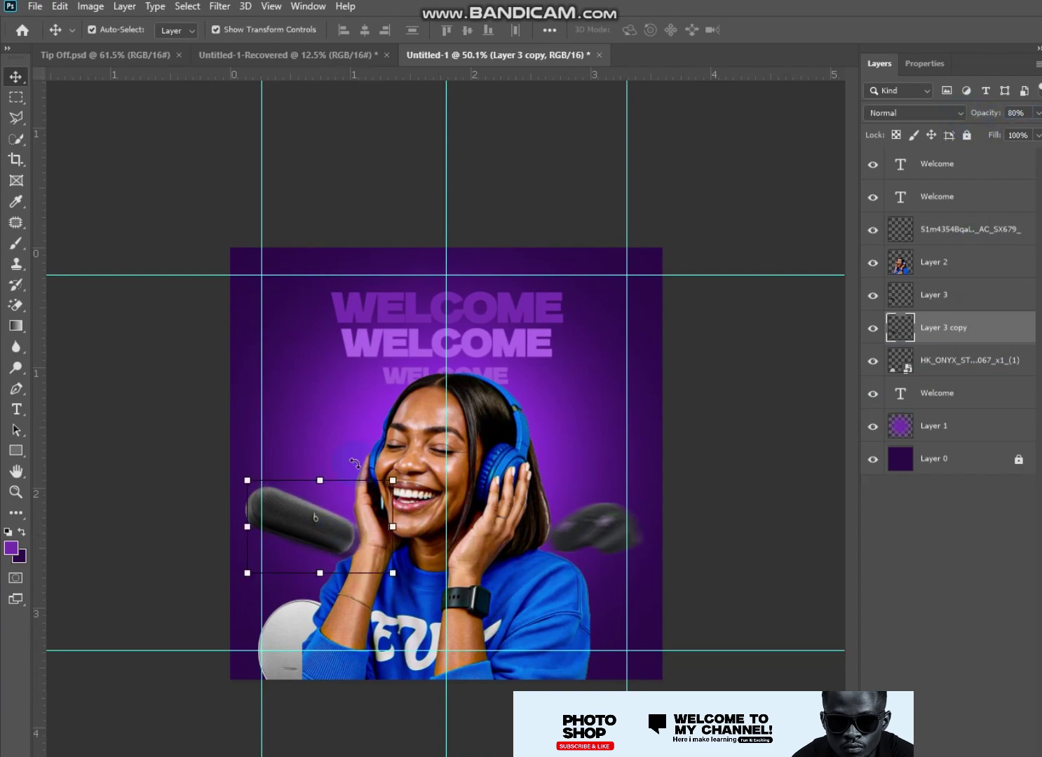
left_click_drag(320, 480, 318, 471)
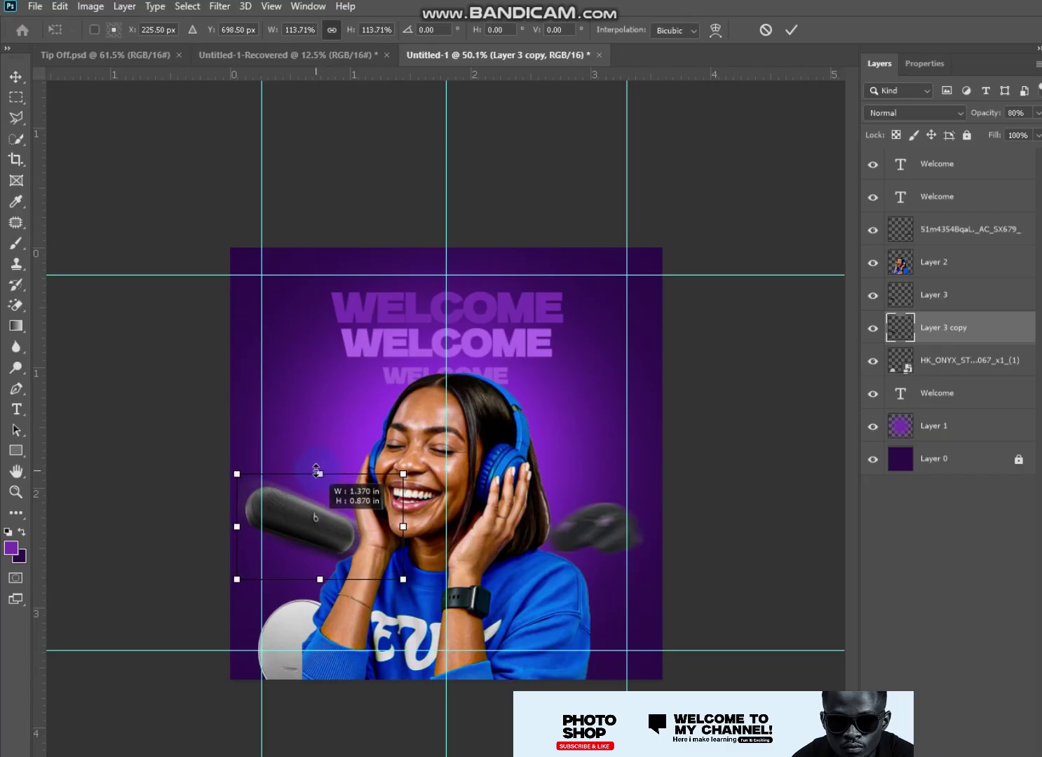
left_click_drag(315, 485, 318, 488)
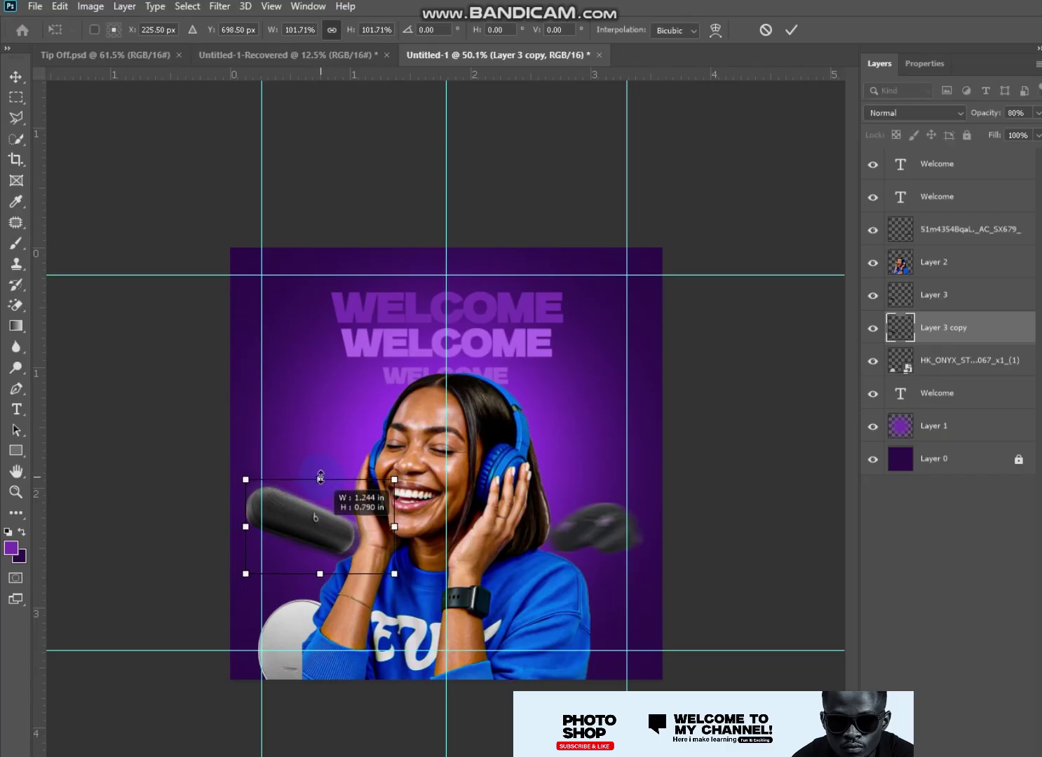
key("Return")
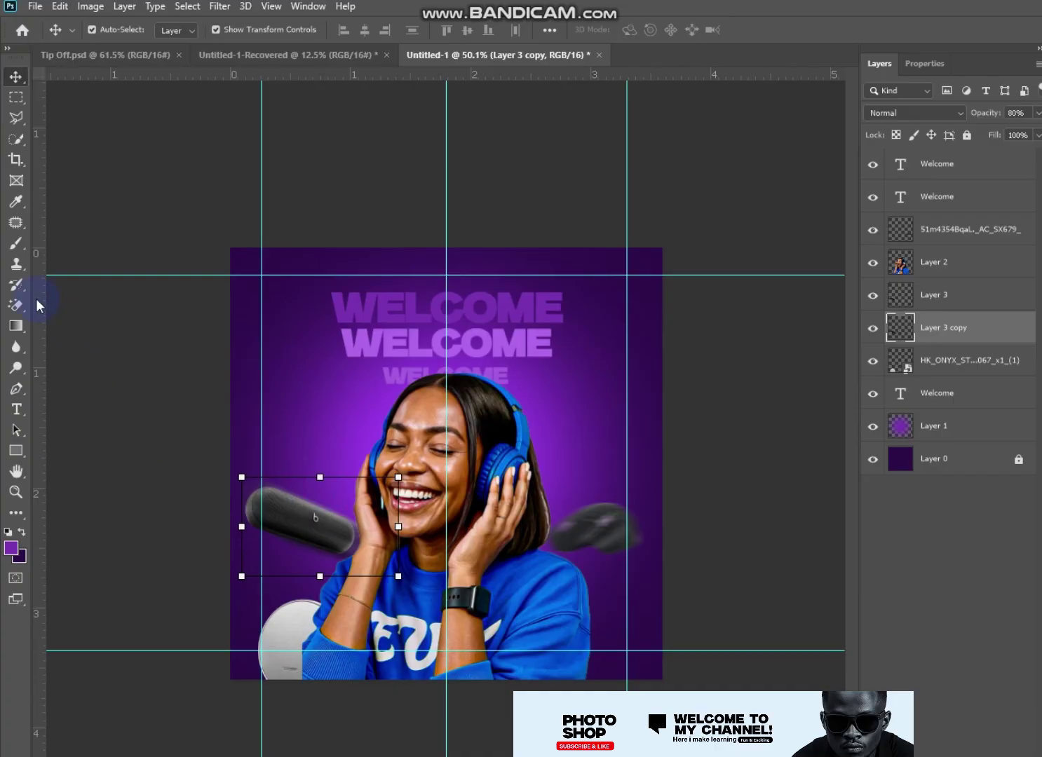
right_click(32, 305)
left_click(65, 304)
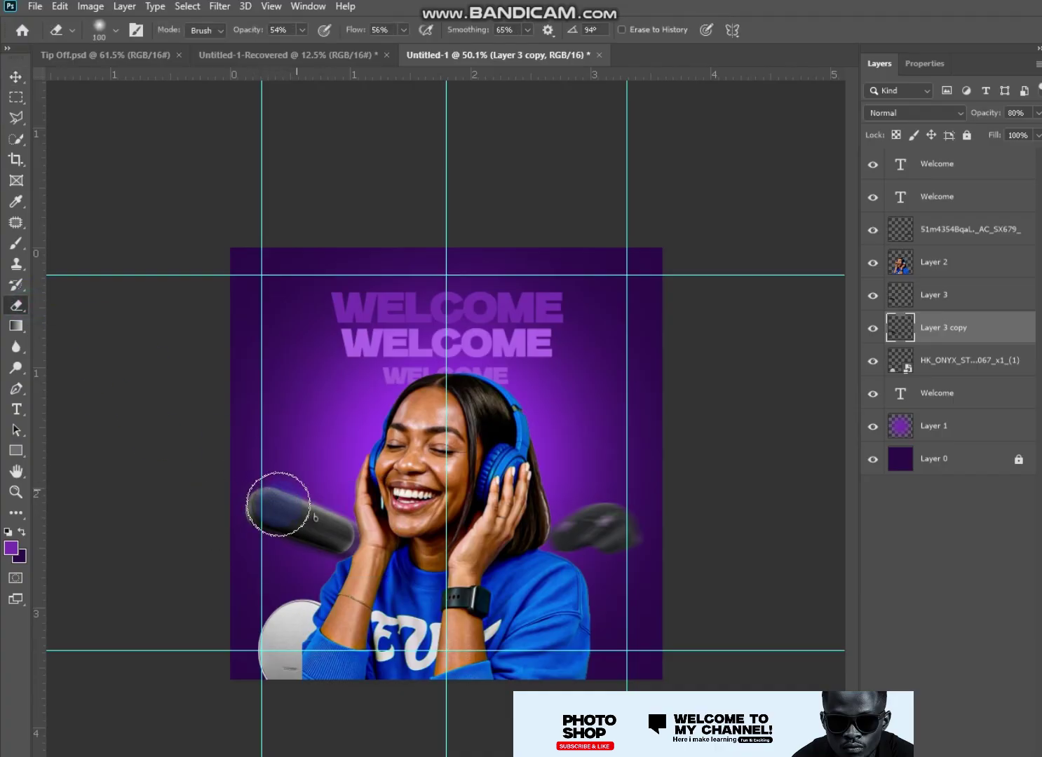
Step: Set up a 70 px brush with a light purple foreground colour
left_click(17, 74)
left_click(16, 242)
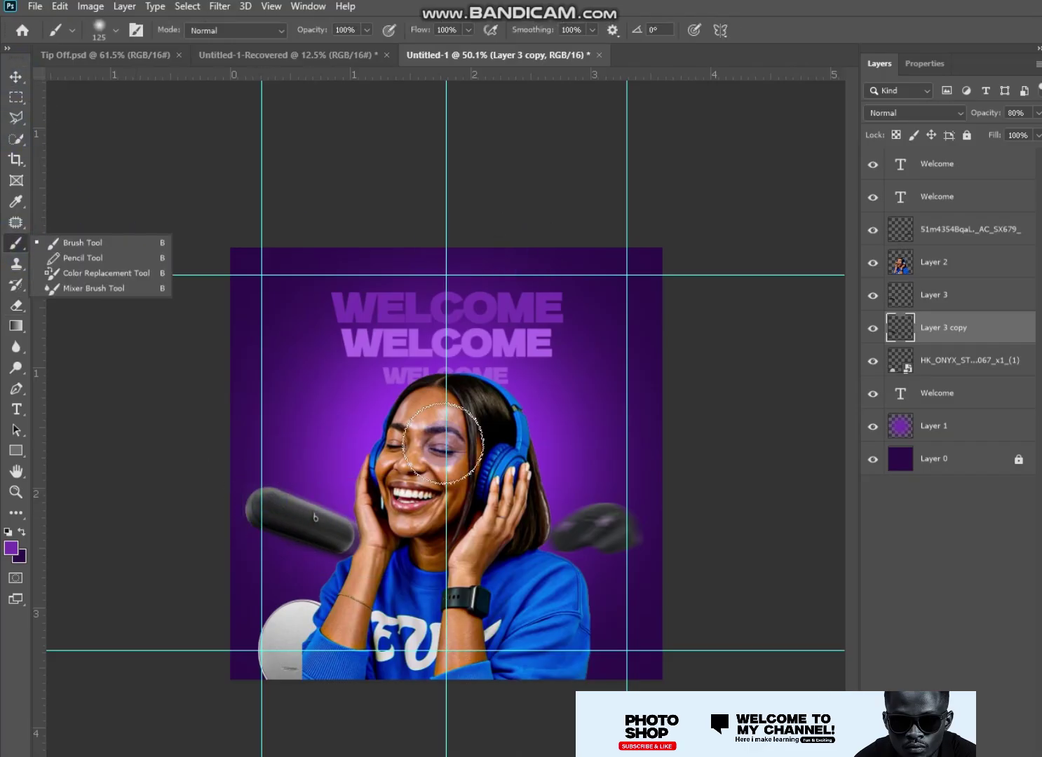
key("bracketleft")
key("bracketleft")
key("bracketleft")
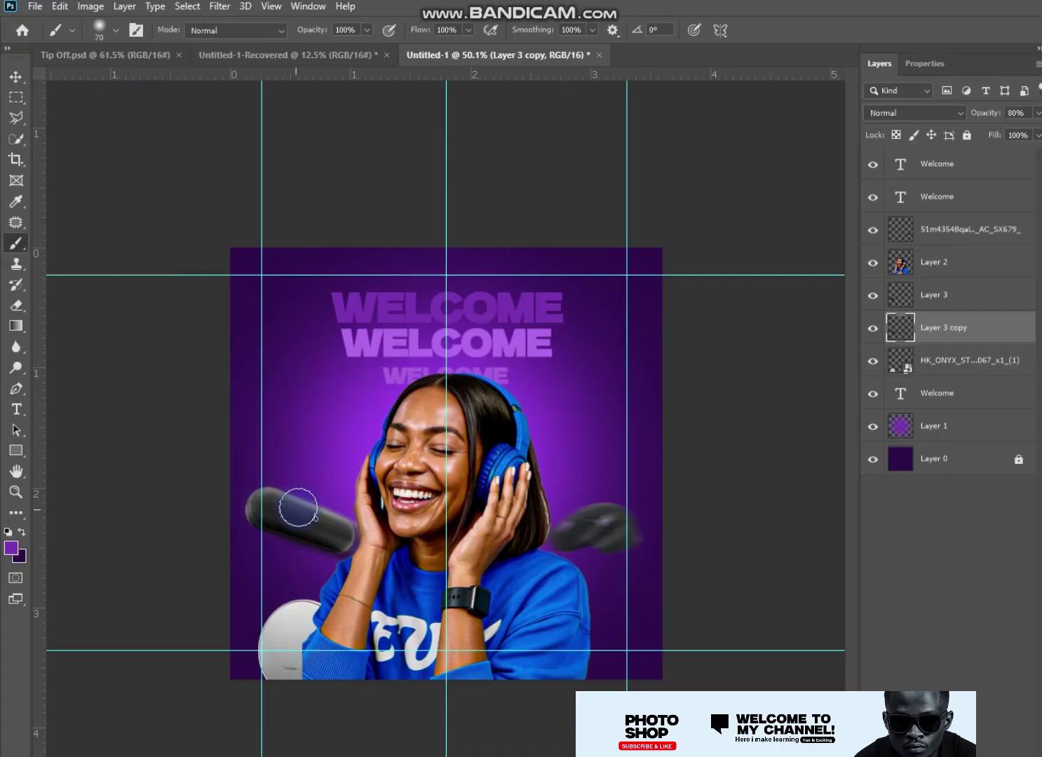
left_click(10, 552)
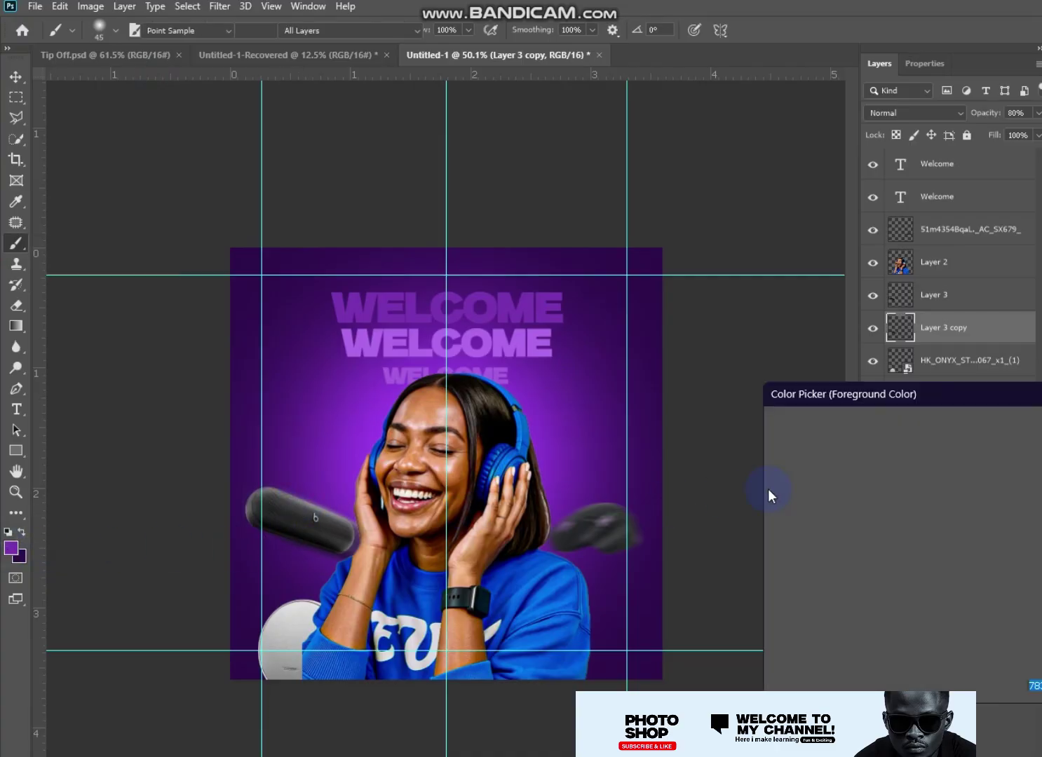
left_click_drag(907, 492, 895, 455)
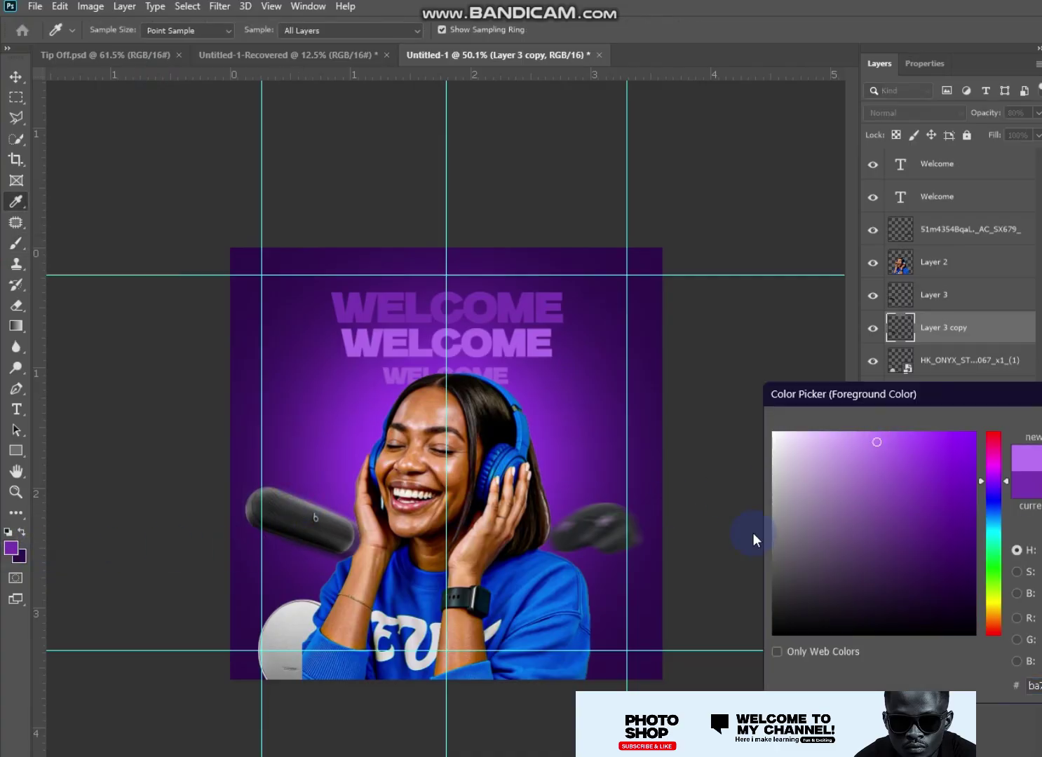
key("Return")
Step: Paint soft purple glow along the speaker's top and bottom edges on a new Layer 4
scroll(295, 505, "up", 1)
scroll(242, 498, "up", 3)
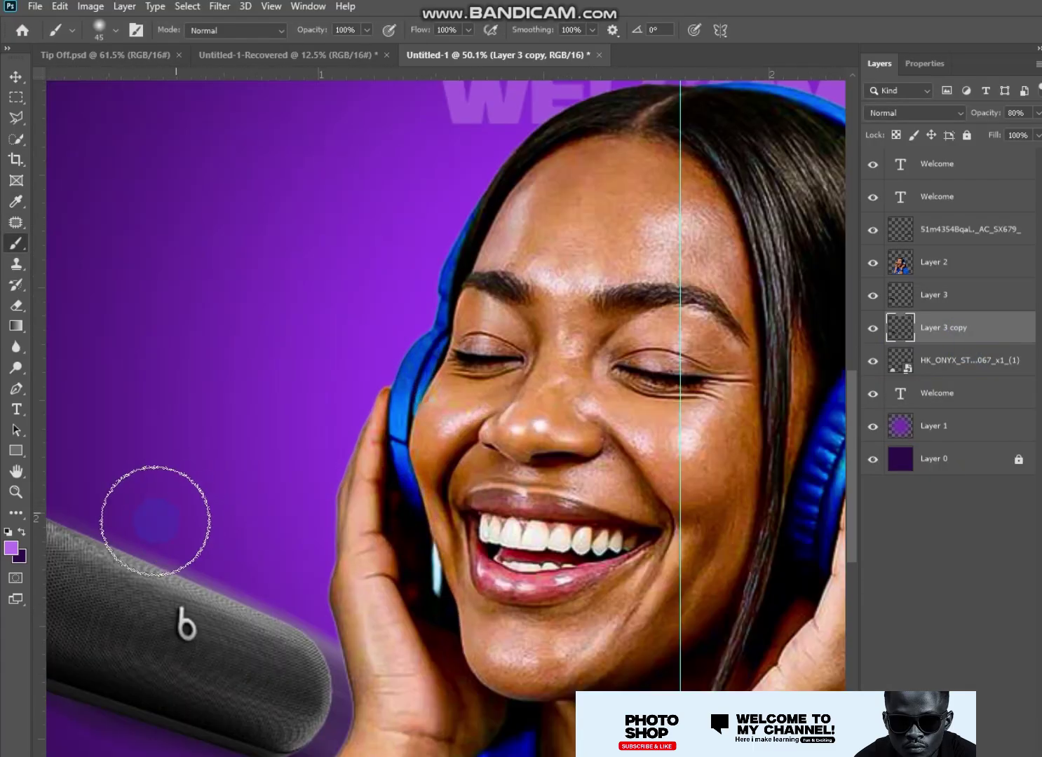
key("bracketleft")
scroll(431, 523, "up", 3)
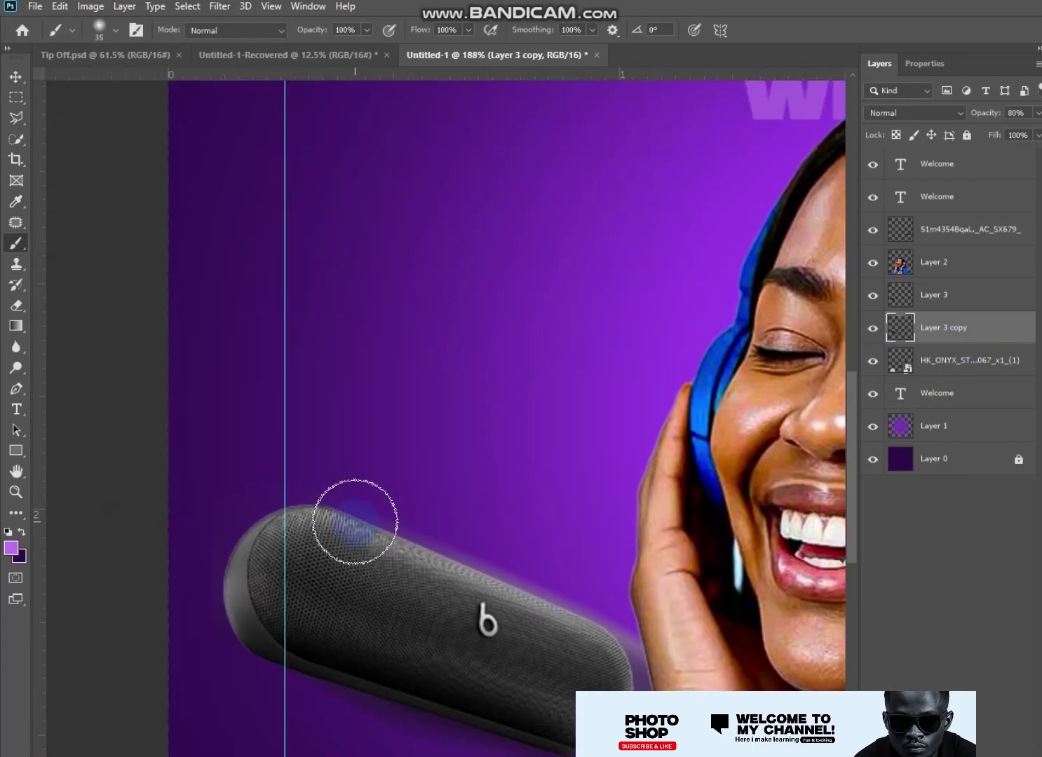
mouse_move(355, 521)
left_mouse_down()
mouse_move(496, 612)
mouse_move(638, 656)
left_mouse_up()
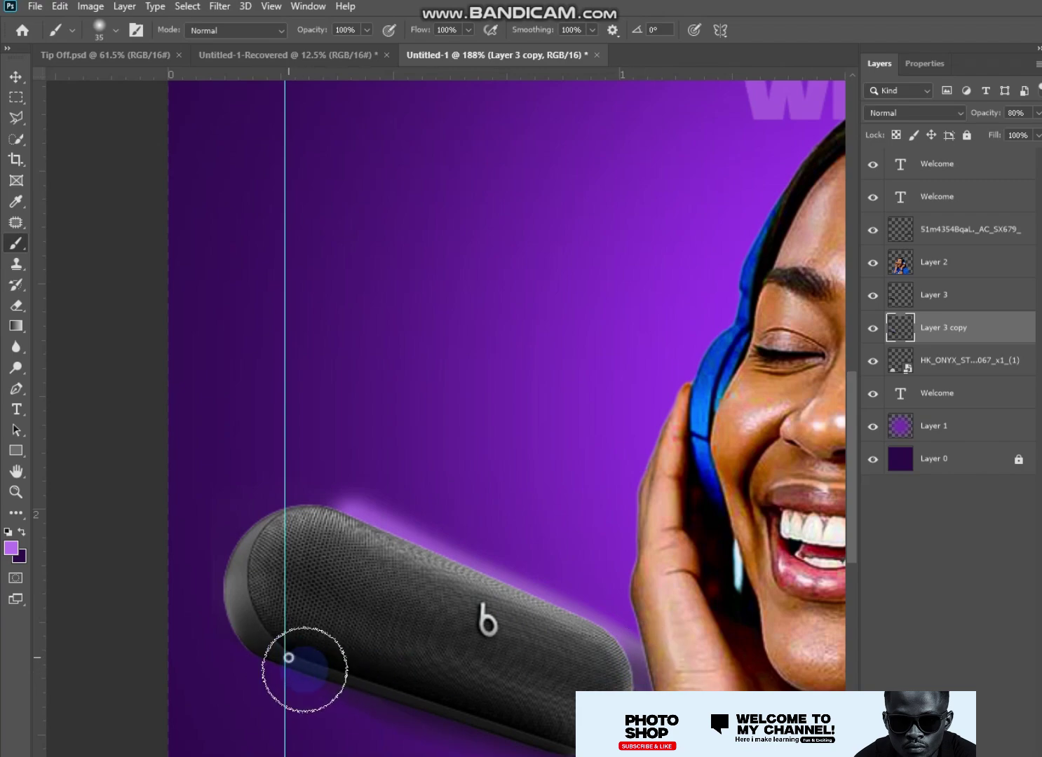
left_click_drag(288, 657, 519, 743)
key("ctrl+z")
key("ctrl+z")
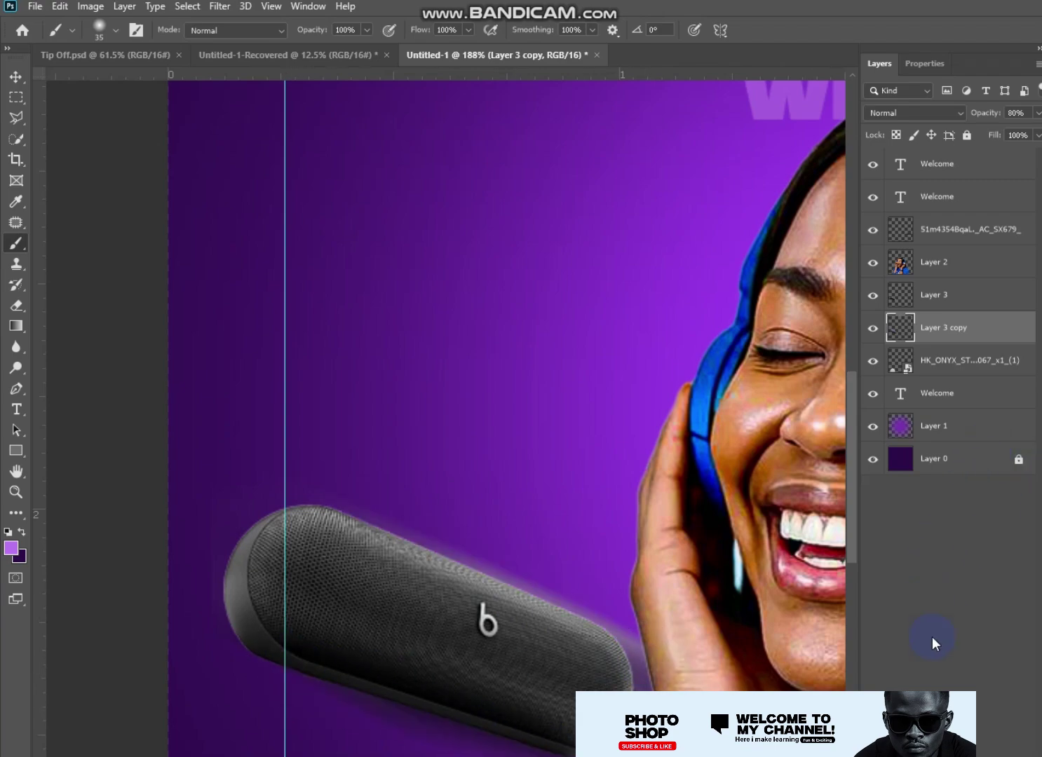
key("ctrl+shift+alt+n")
mouse_move(281, 515)
left_mouse_down()
mouse_move(489, 581)
mouse_move(639, 662)
left_mouse_up()
left_click_drag(276, 654, 533, 743)
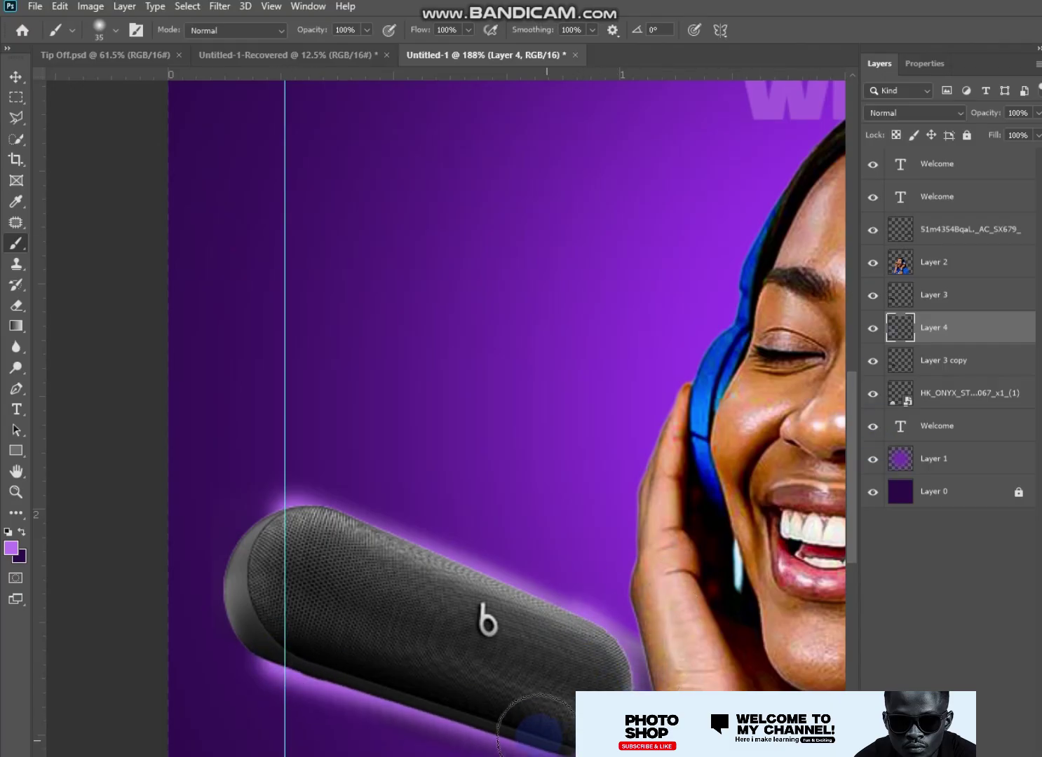
Step: Set Layer 4 to Hard Light blending and add an Outer Glow layer style
left_click(912, 113)
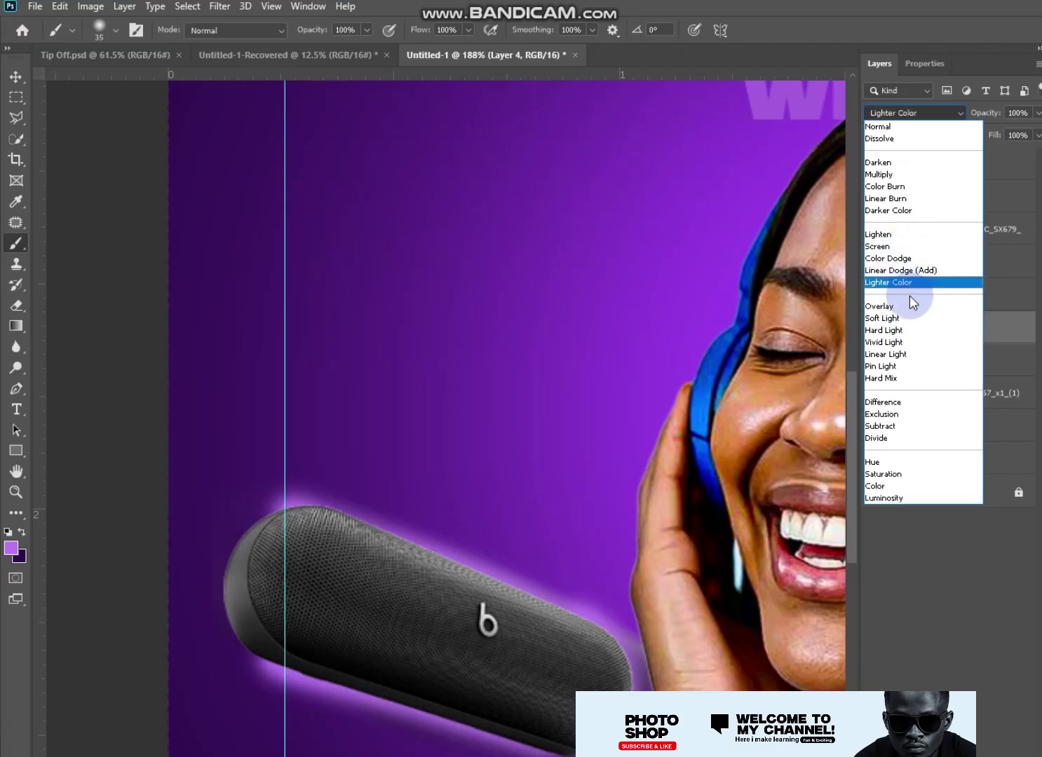
left_click(910, 331)
double_click(977, 330)
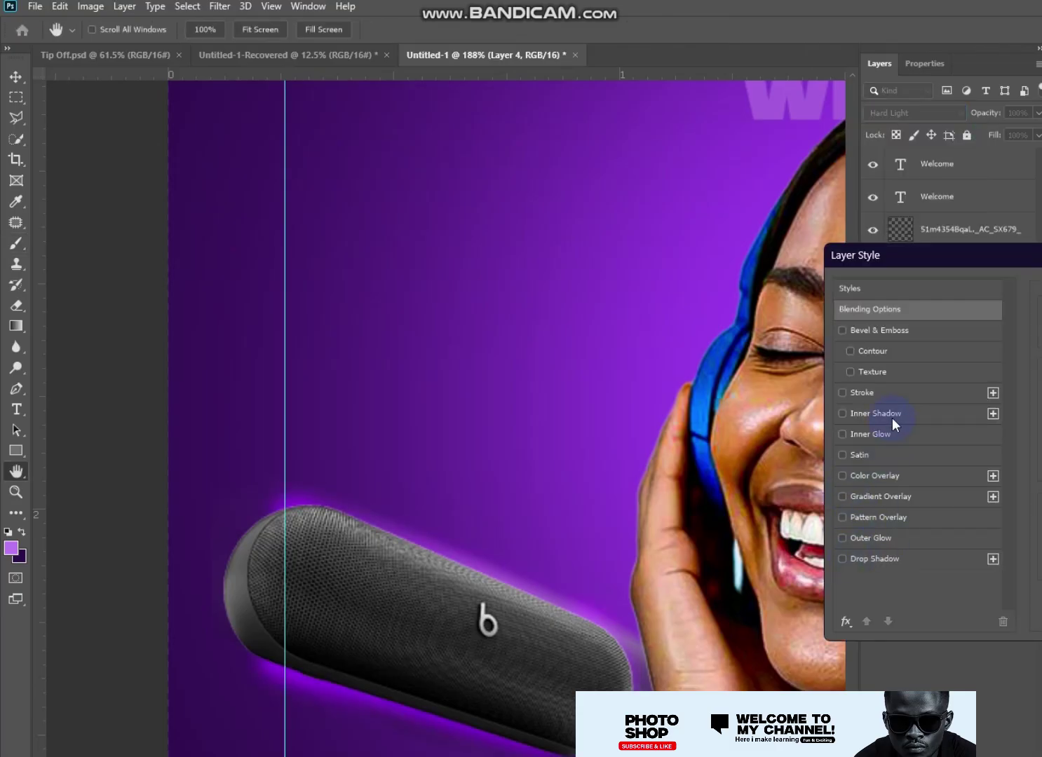
left_click(902, 534)
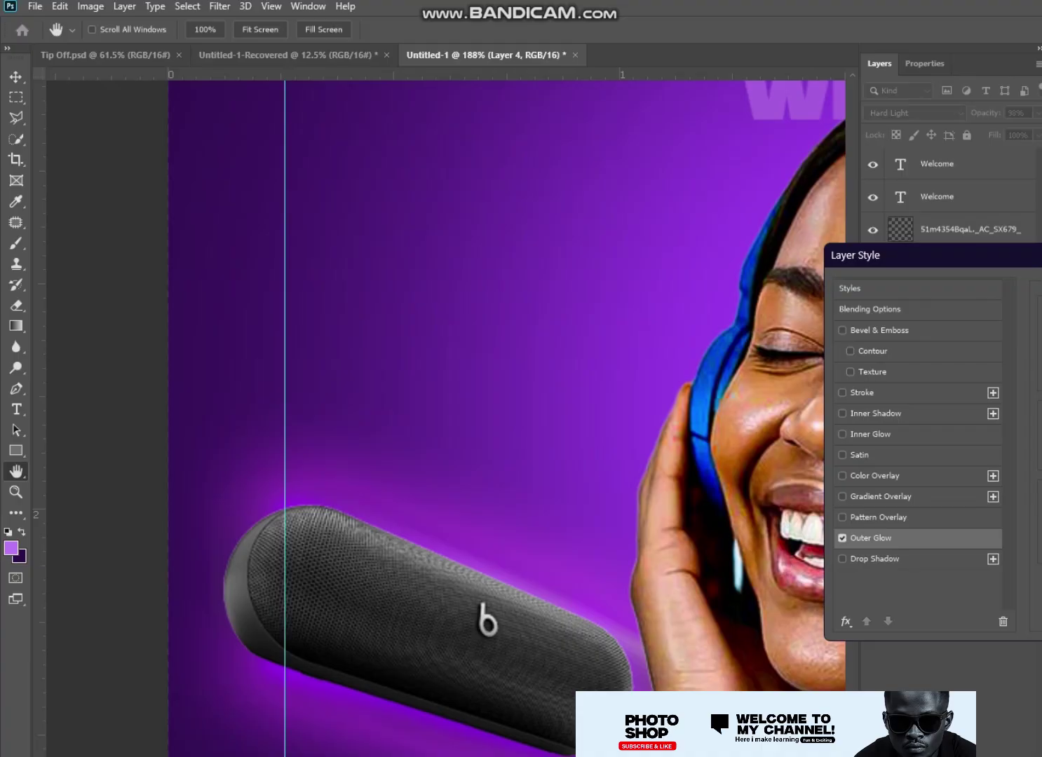
key("Return")
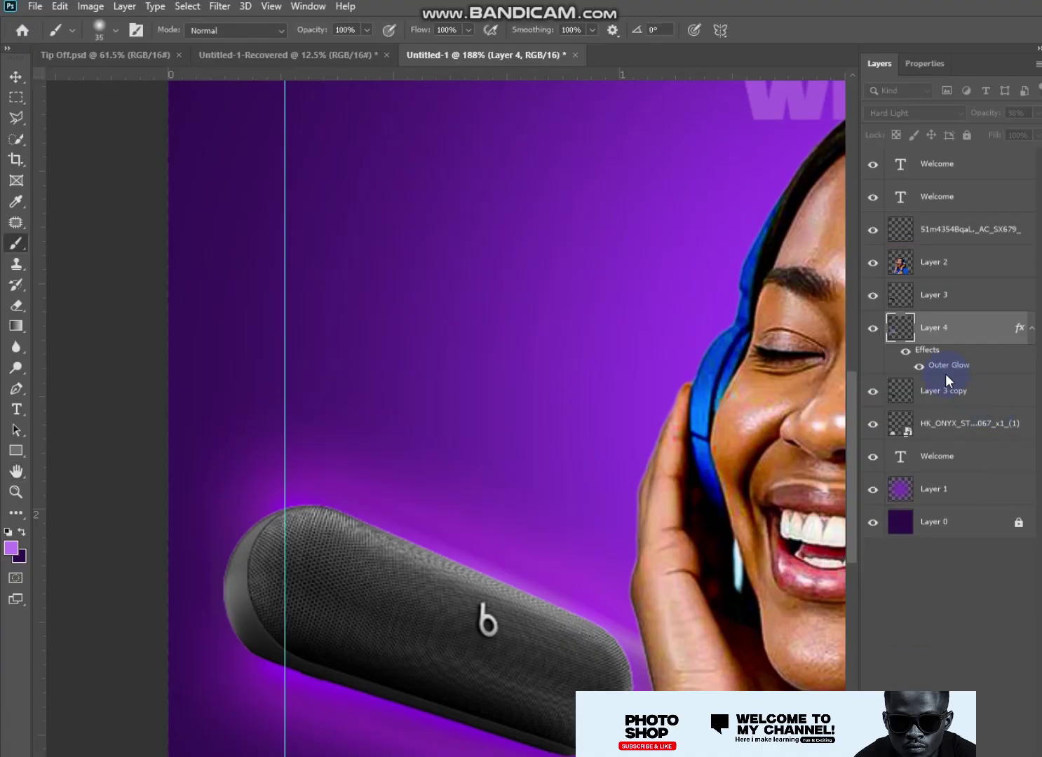
scroll(617, 427, "down", 3)
scroll(616, 427, "down", 2)
Step: Scale down and slightly reposition the dark mouse image on the right
scroll(544, 442, "down", 2)
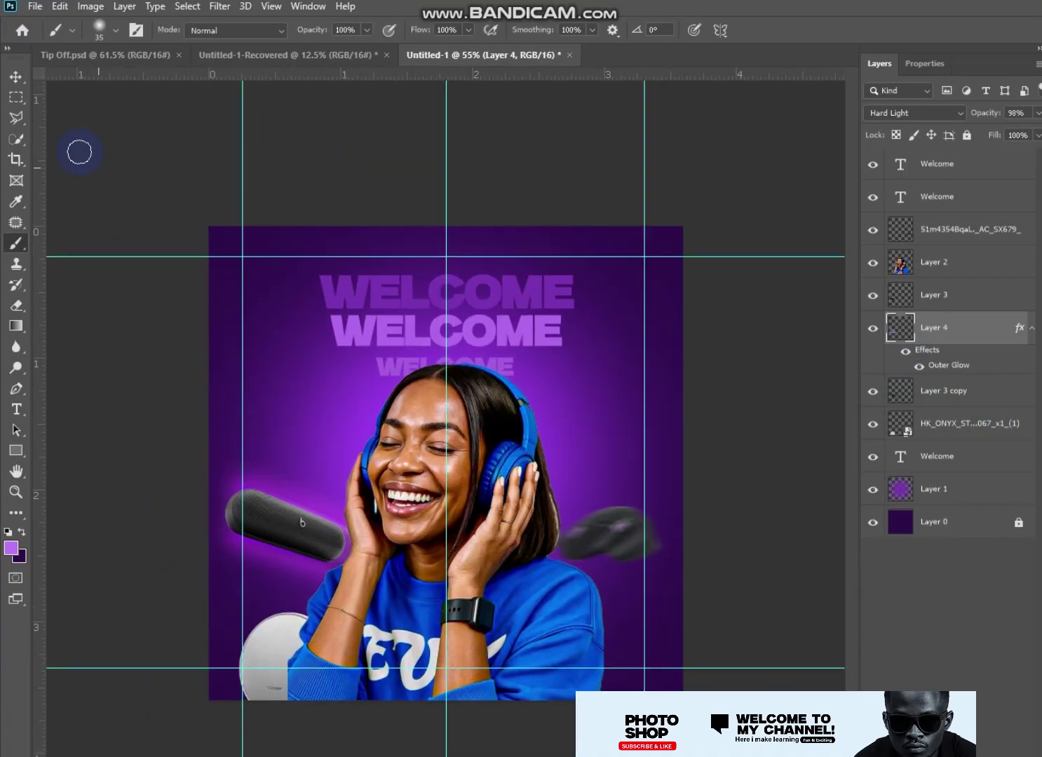
key("v")
scroll(532, 398, "down", 1)
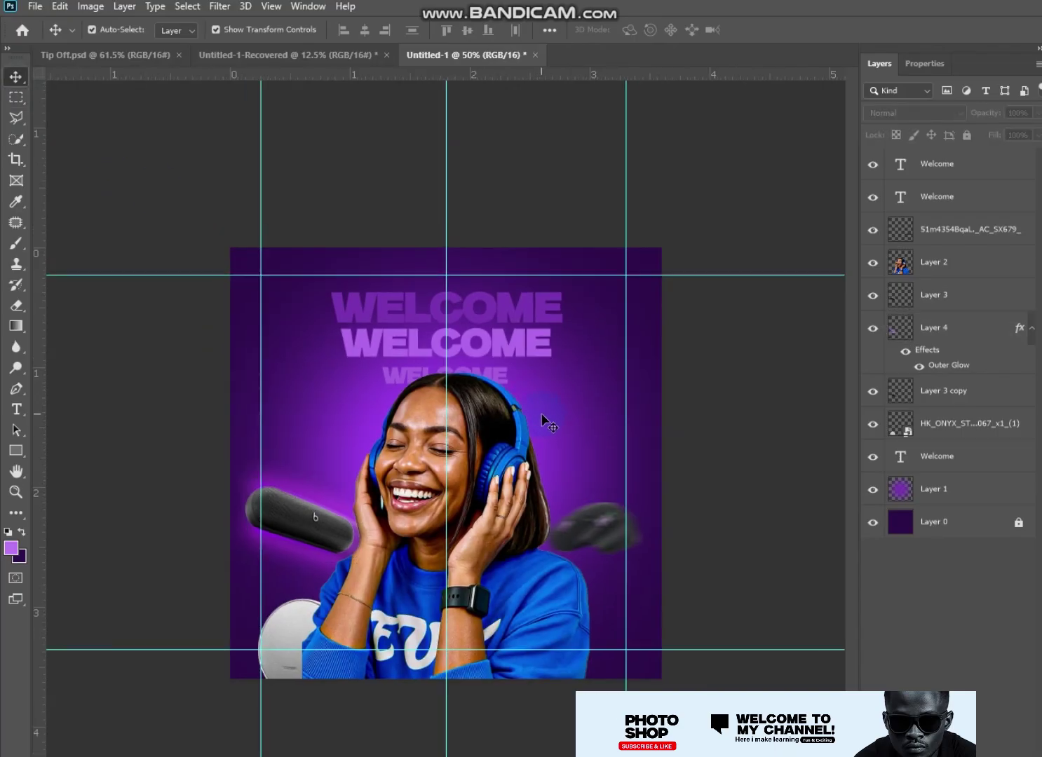
left_click_drag(603, 542, 626, 535)
key("ctrl+t")
key("Return")
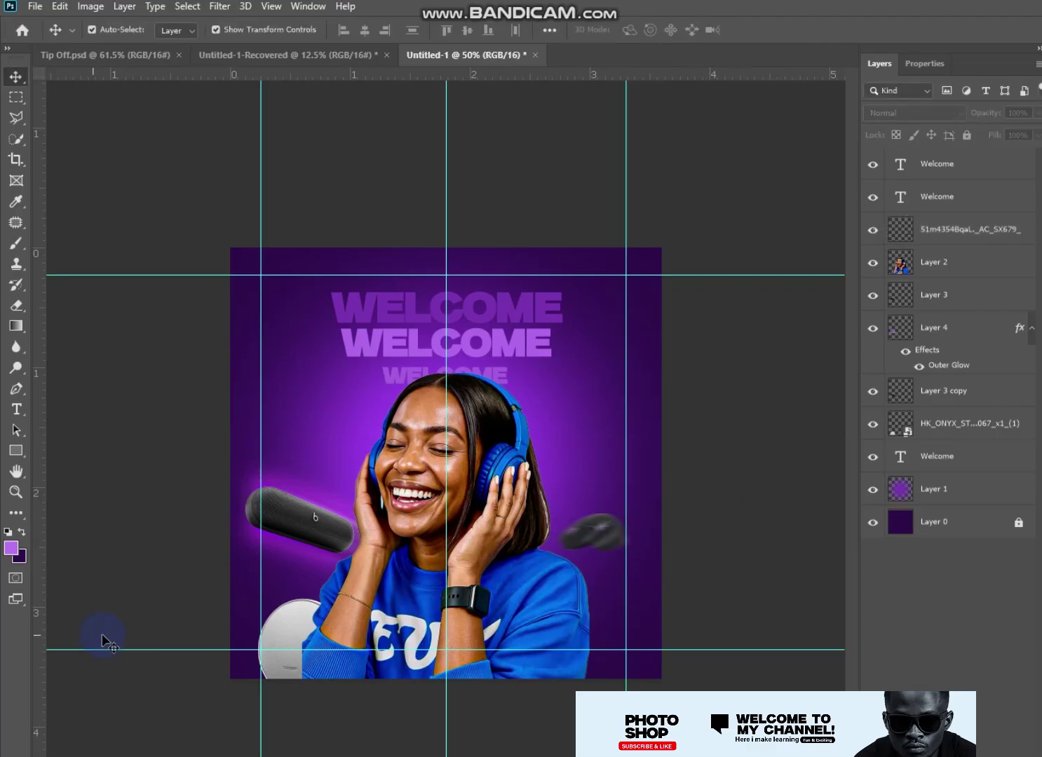
Step: Rotate the HK_ONYX speaker about -22 degrees, move it into place, and stack it above the woman
left_click_drag(290, 621, 290, 623)
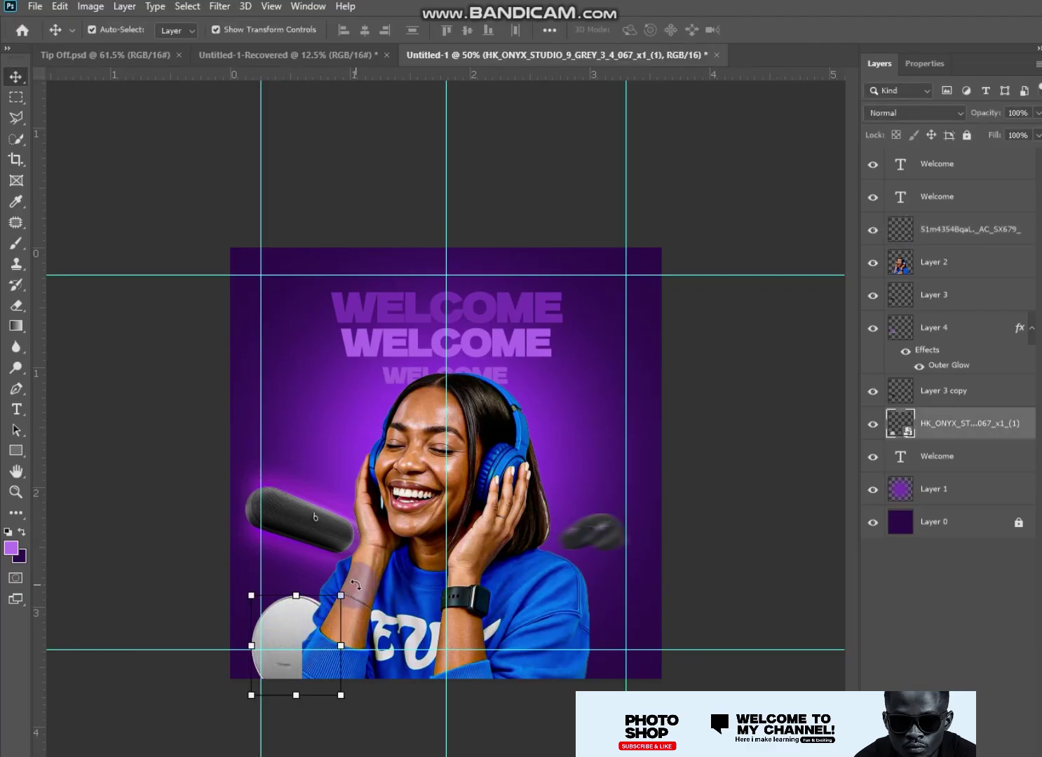
left_click_drag(356, 584, 329, 565)
left_click_drag(291, 614, 294, 616)
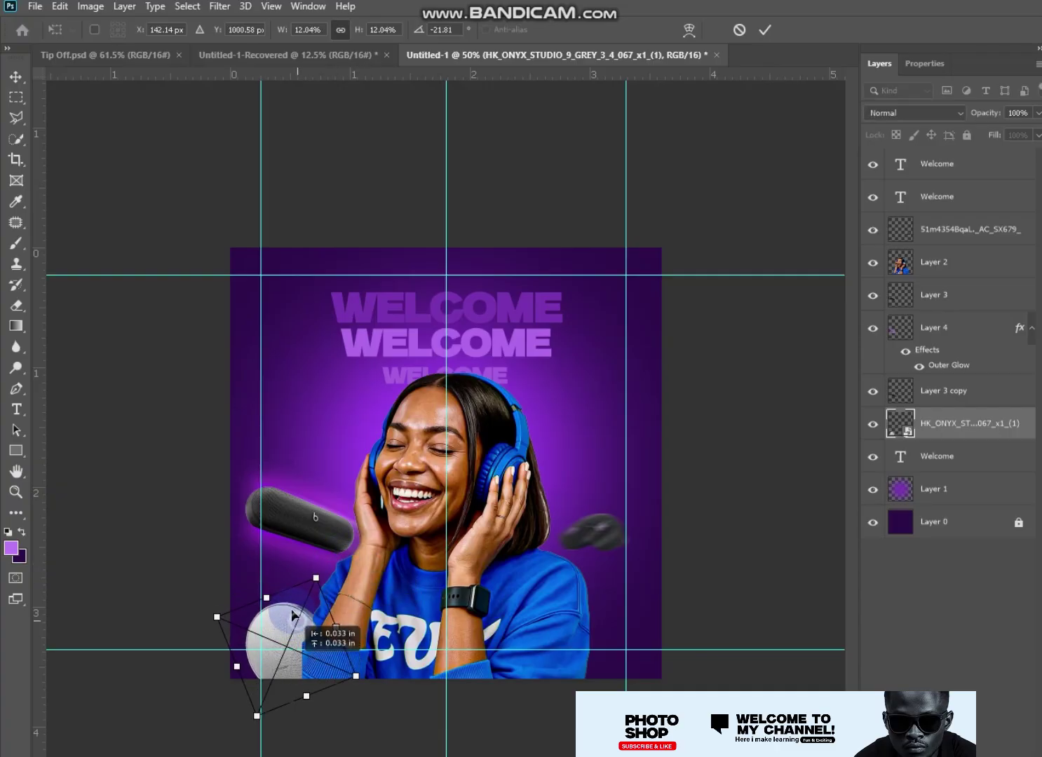
left_click_drag(902, 424, 946, 261)
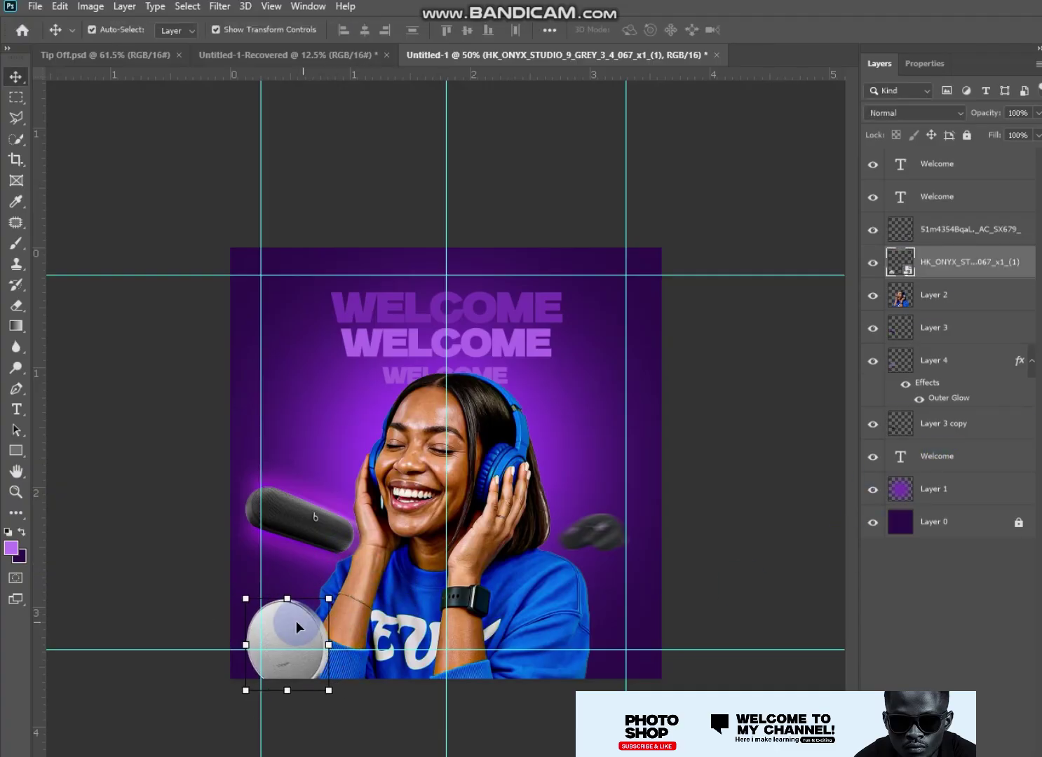
left_click_drag(295, 620, 319, 636)
left_click(680, 406)
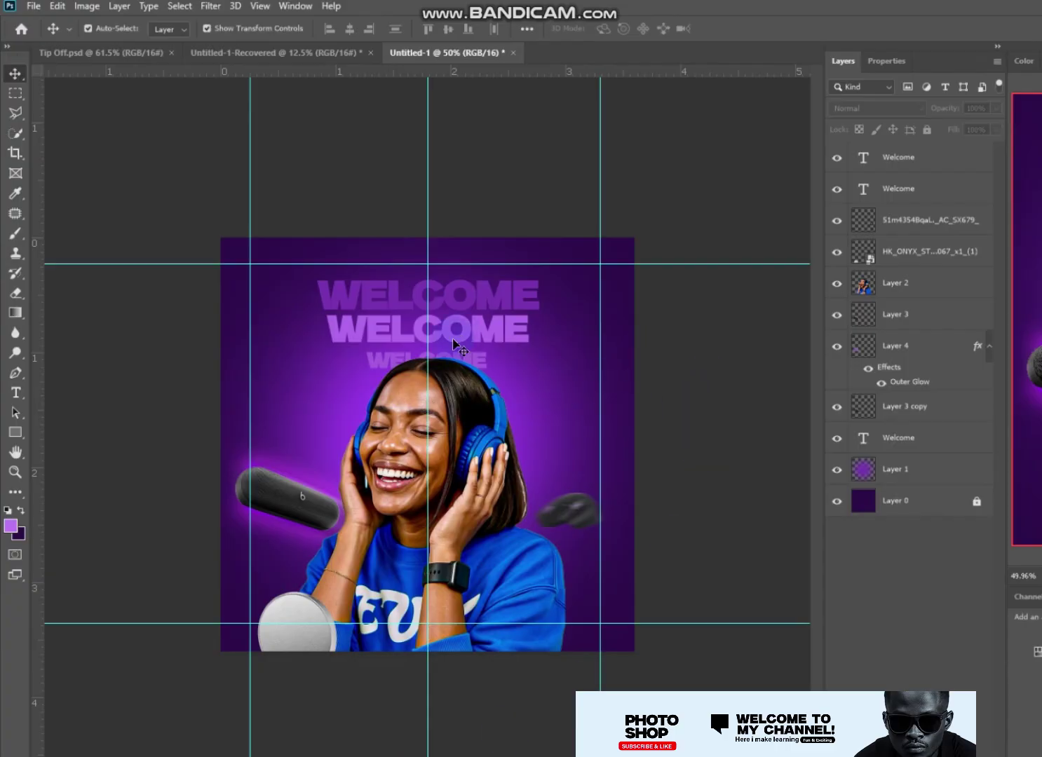
Step: Add light-purple AUGUST text beside the woman's head and draw a rectangle across the second WELCOME
left_click(17, 392)
left_click(266, 387)
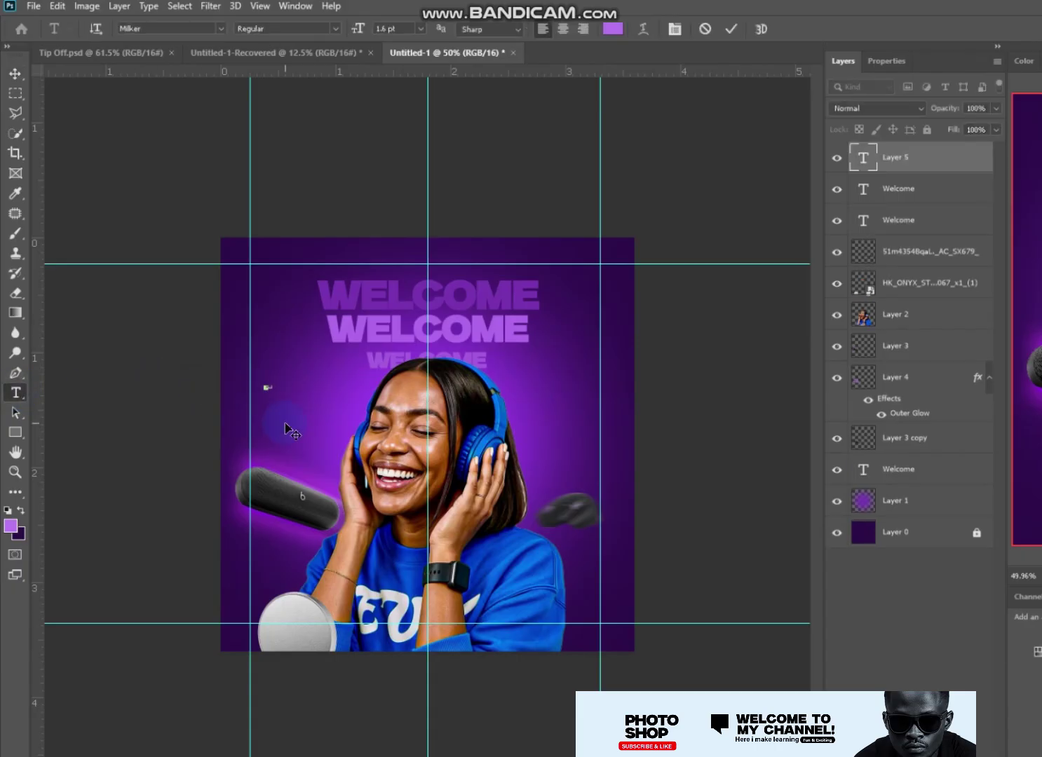
left_click(14, 73)
left_click_drag(278, 390, 407, 392)
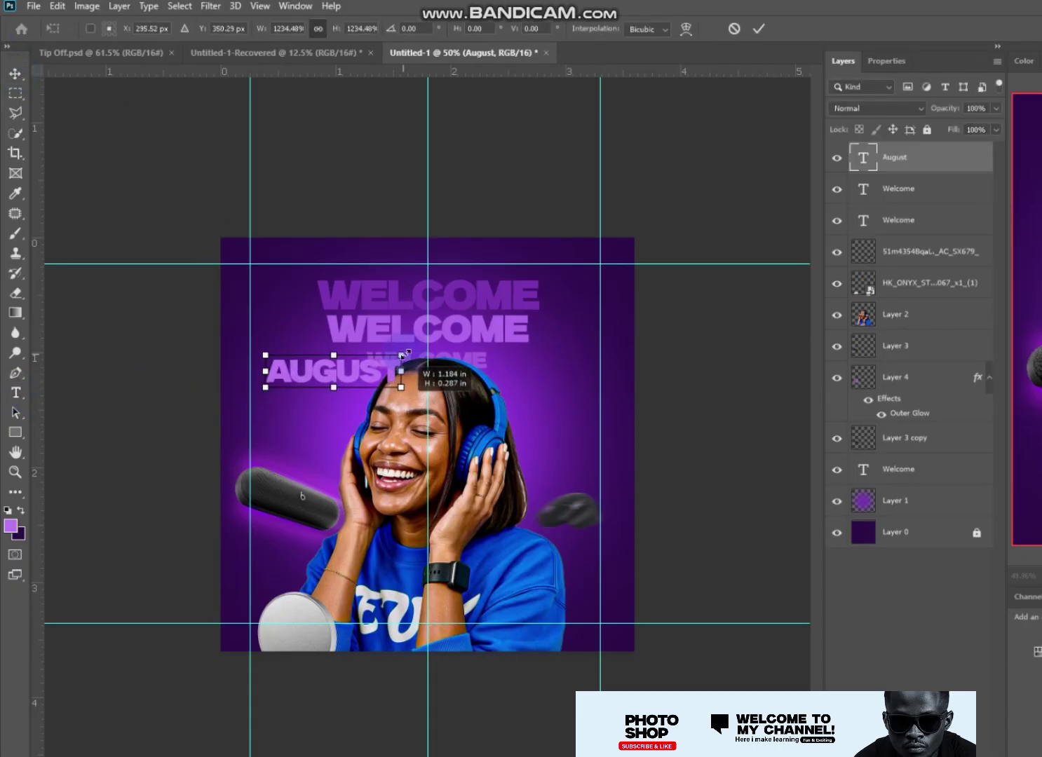
mouse_move(344, 380)
left_mouse_down()
mouse_move(440, 337)
mouse_move(295, 410)
left_mouse_up()
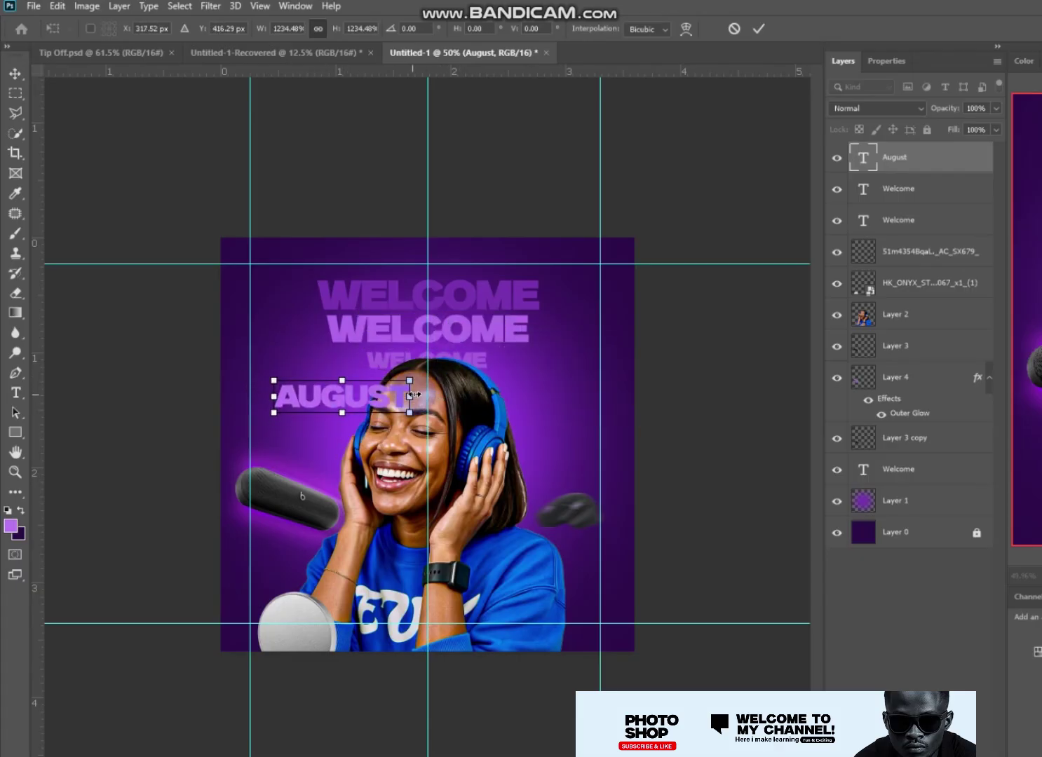
mouse_move(418, 417)
left_mouse_down()
mouse_move(324, 395)
mouse_move(407, 326)
mouse_move(504, 351)
mouse_move(539, 385)
mouse_move(474, 393)
mouse_move(442, 473)
mouse_move(466, 392)
mouse_move(329, 394)
left_mouse_up()
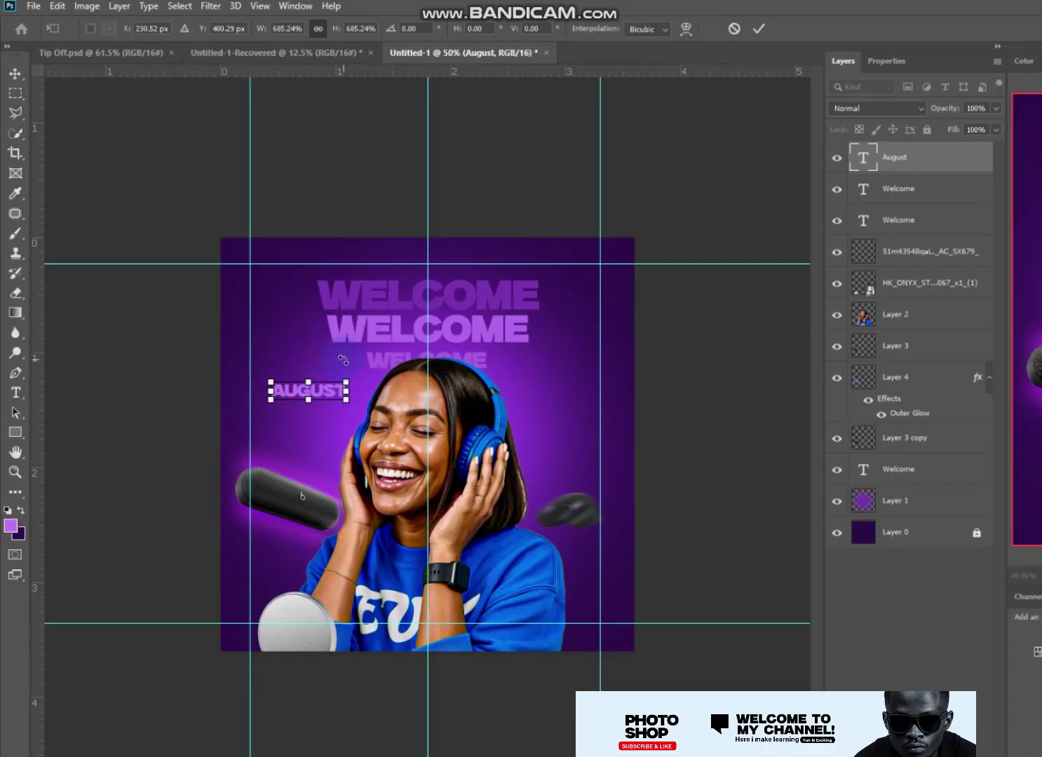
mouse_move(330, 395)
left_mouse_down()
mouse_move(451, 329)
mouse_move(370, 337)
mouse_move(333, 394)
left_mouse_up()
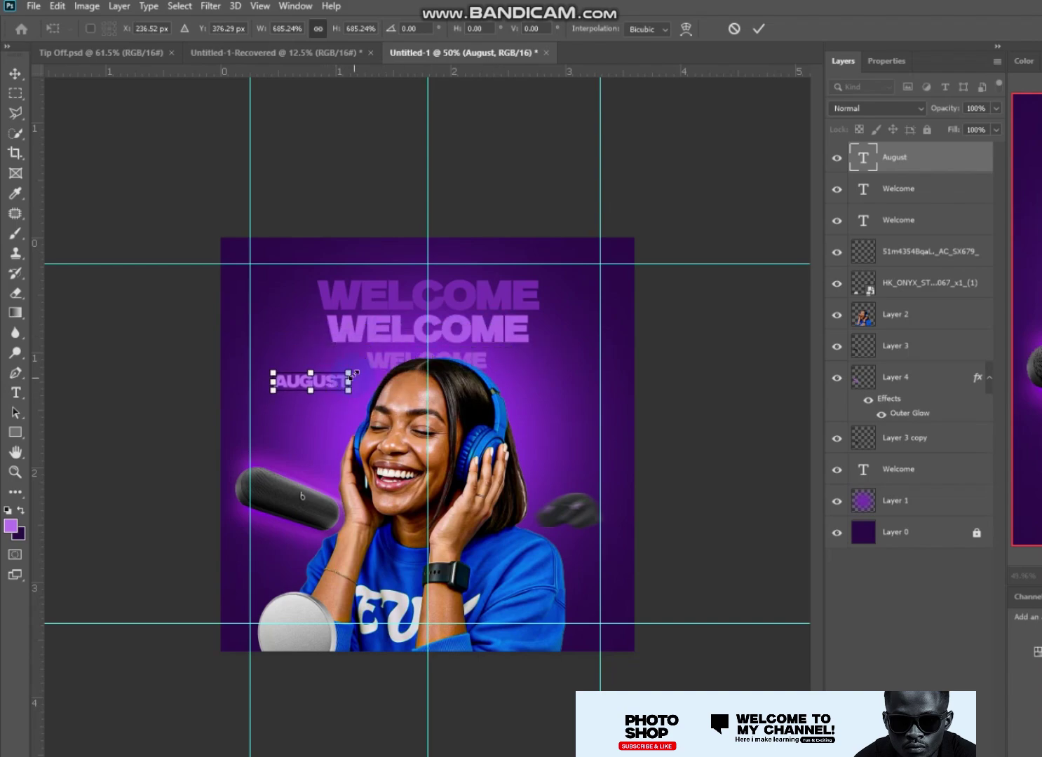
key("Return")
left_click(681, 384)
left_click(16, 432)
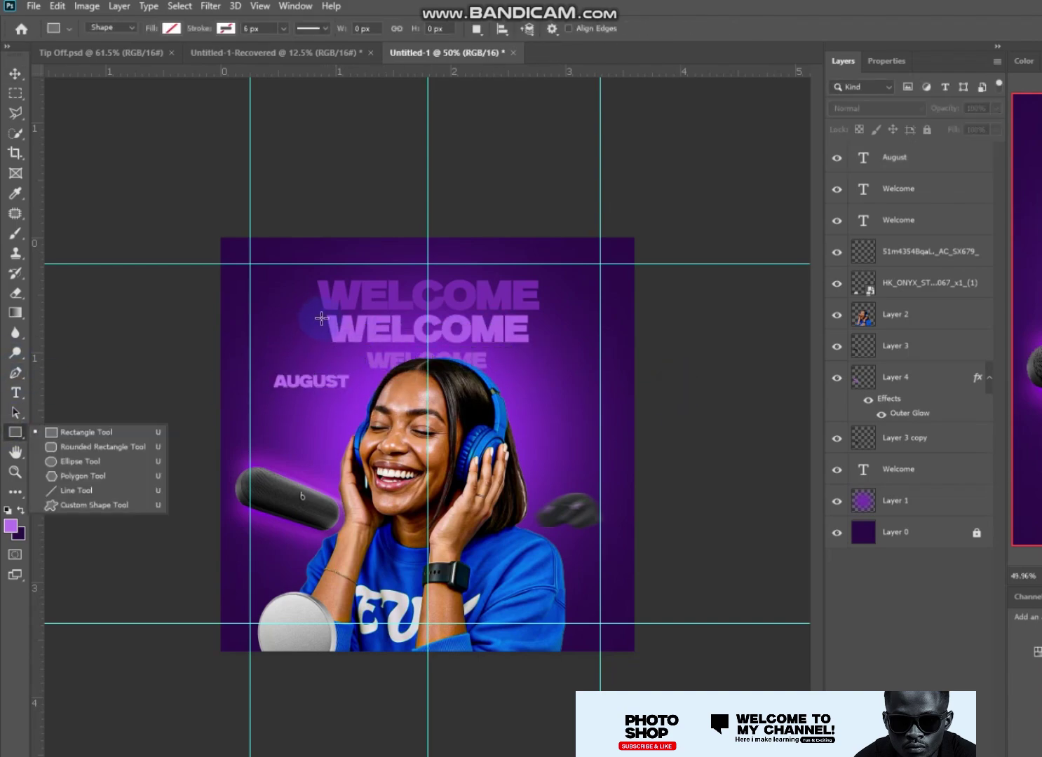
left_click_drag(322, 319, 541, 346)
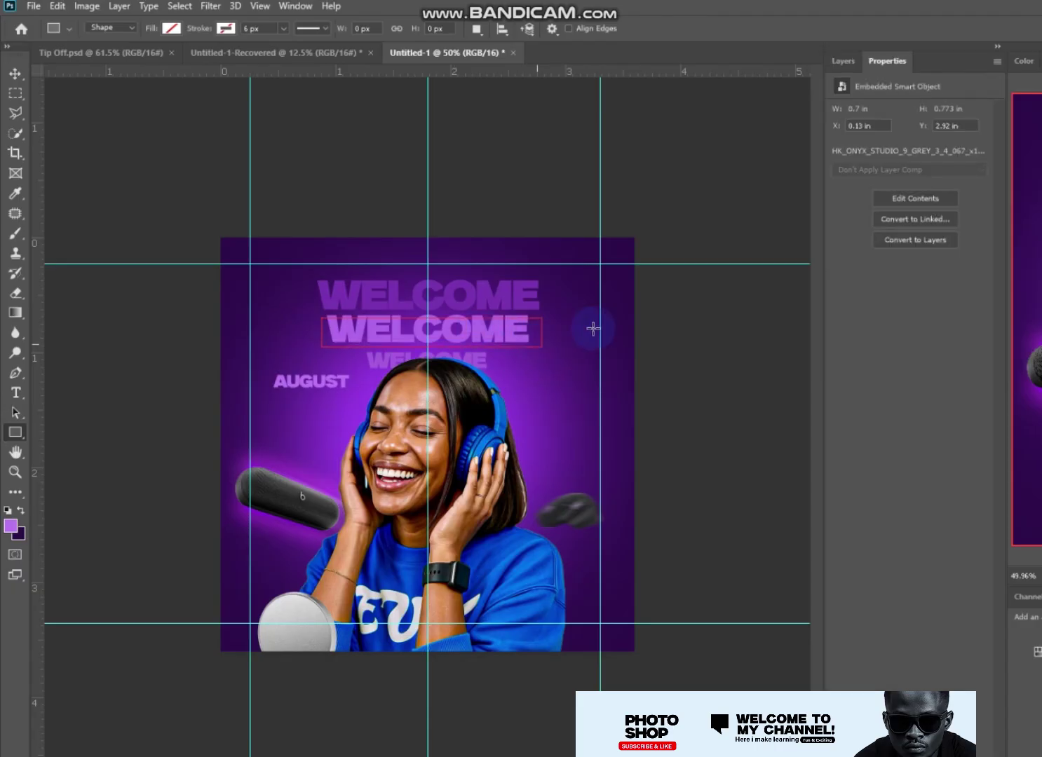
Step: Fill the rounded rectangle with blue through its shape properties
double_click(872, 163)
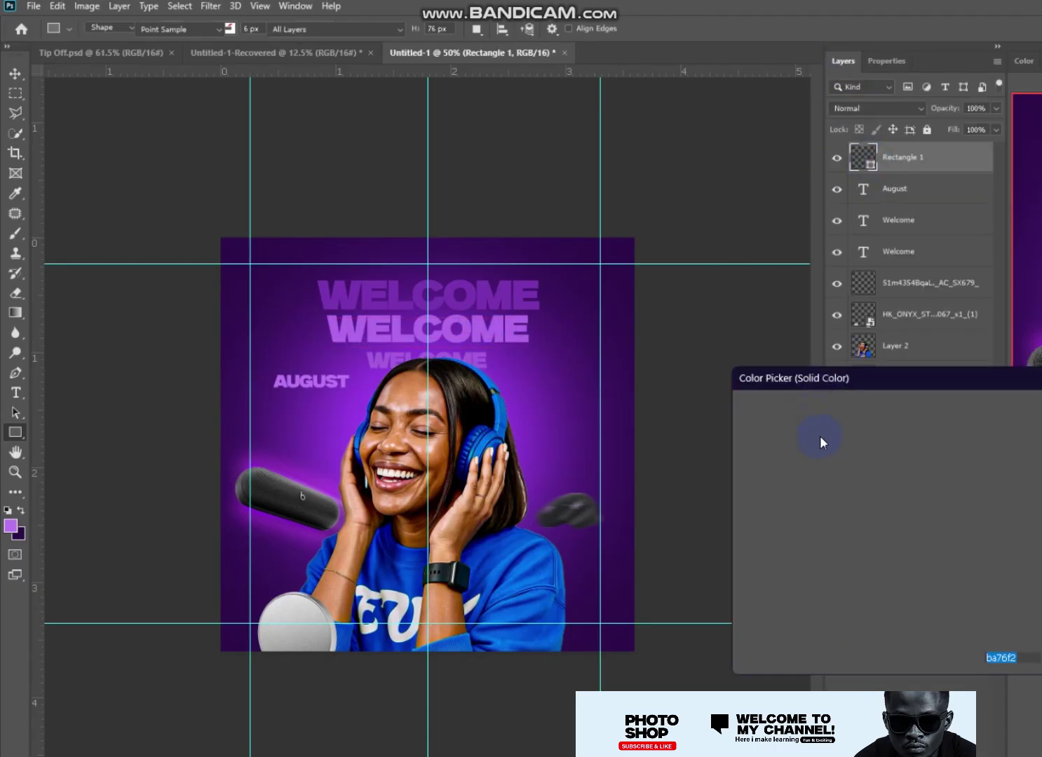
left_click(519, 575)
key("Return")
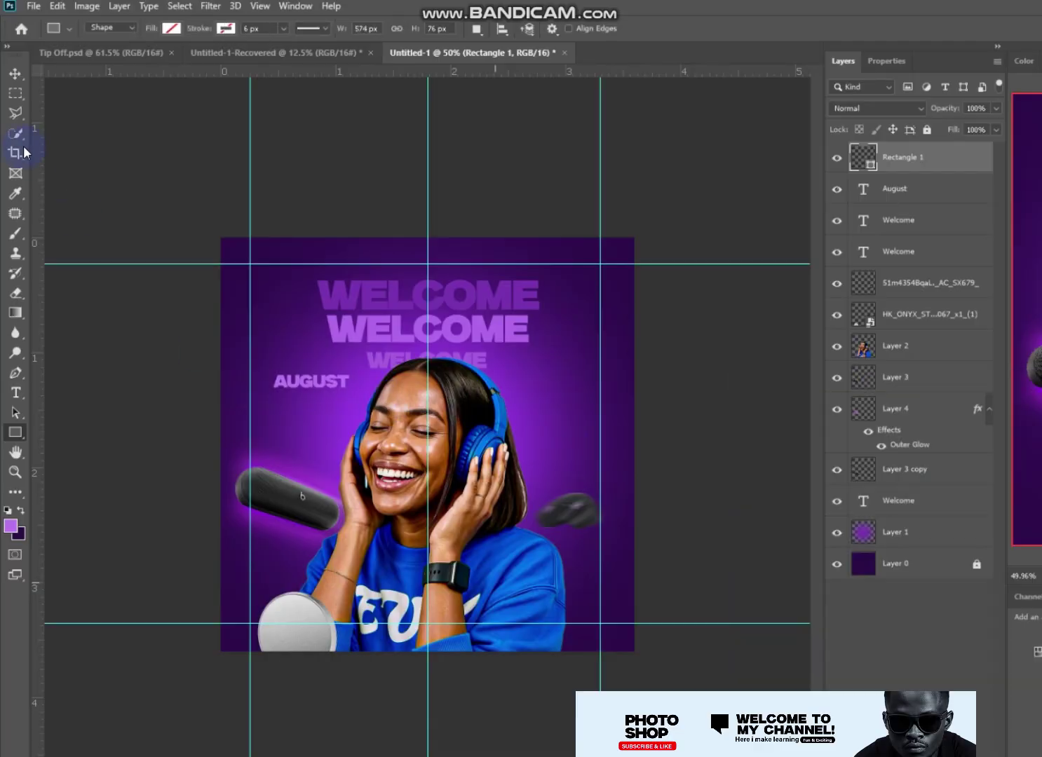
left_click(885, 61)
left_click(872, 166)
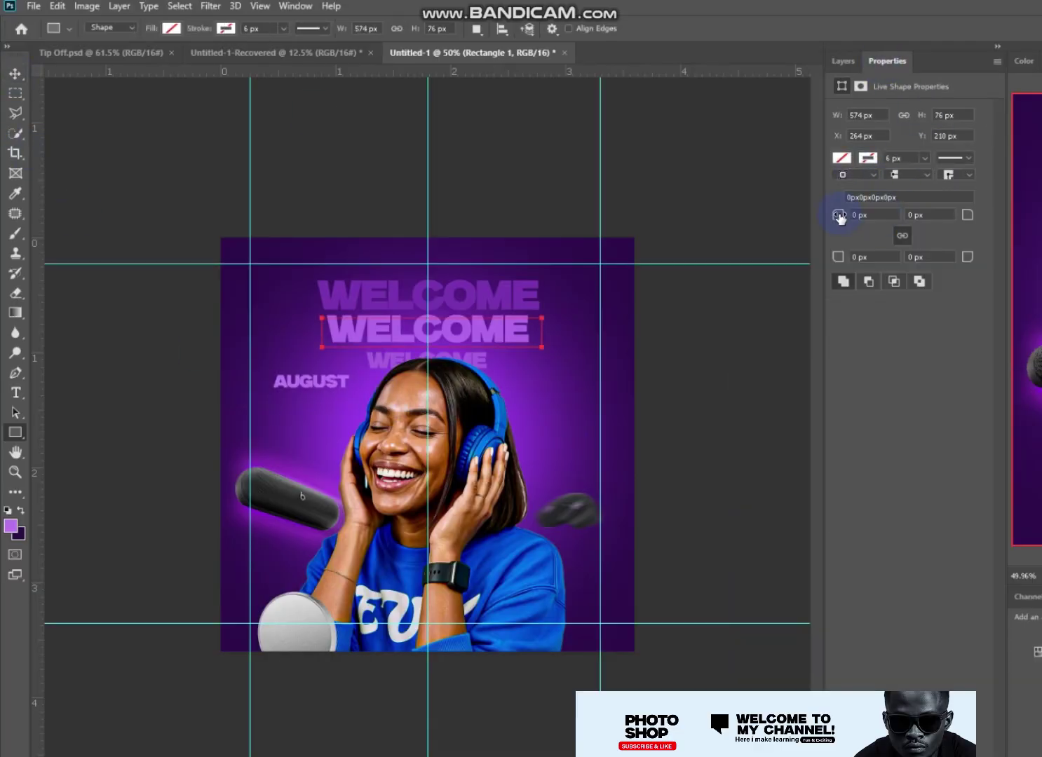
left_click(842, 159)
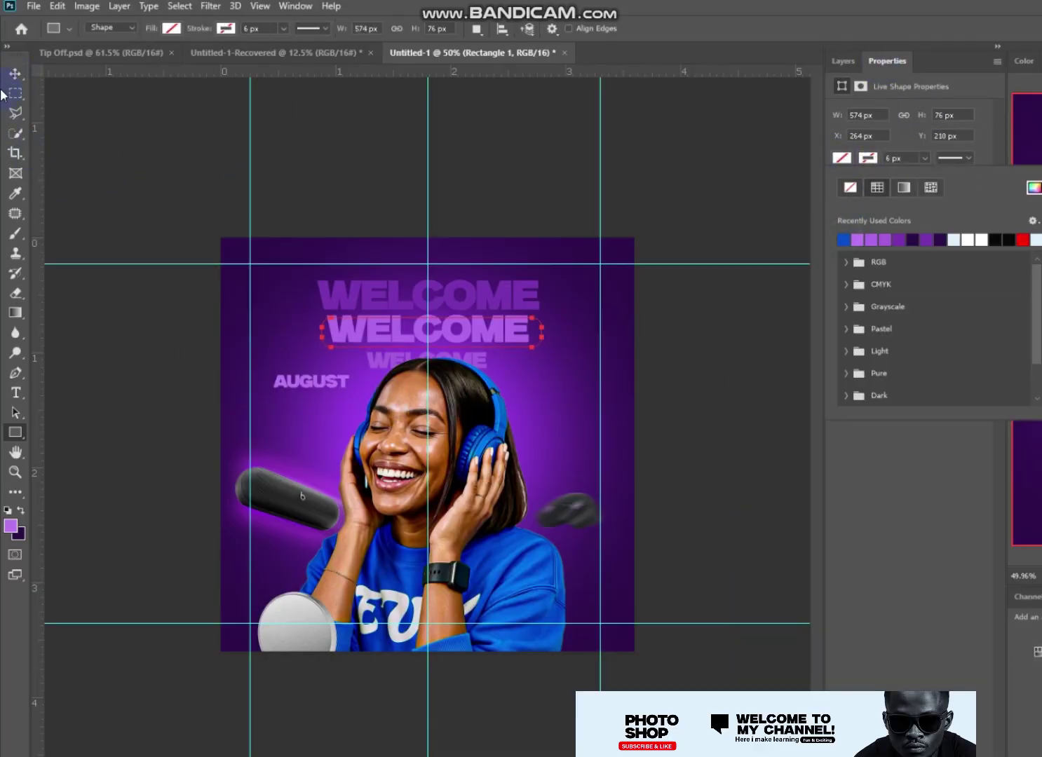
left_click(843, 240)
Step: Nudge the blue bar over WELCOME and move the AUGUST text onto it
key("v")
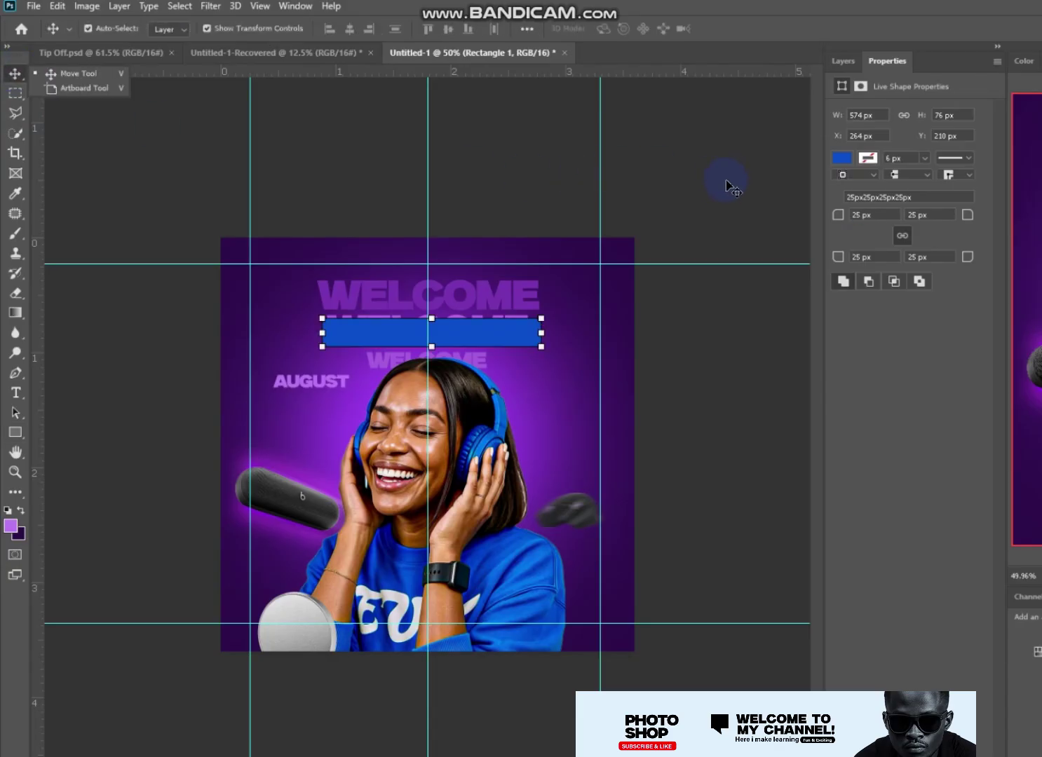
left_click_drag(475, 336, 473, 332)
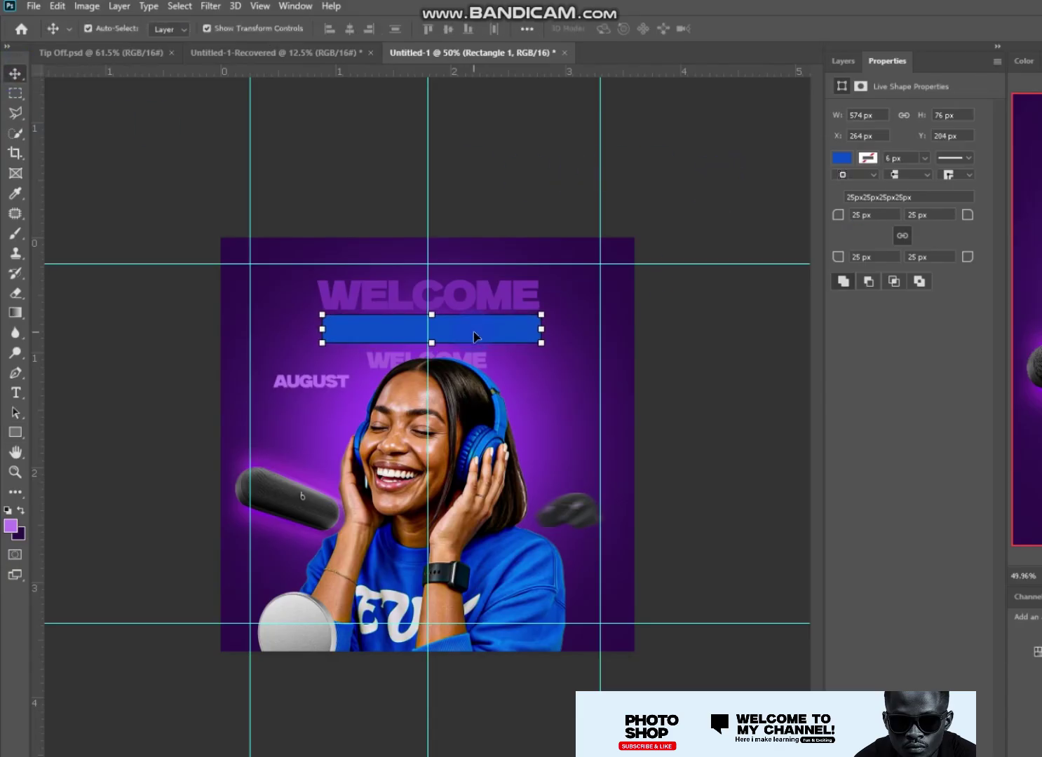
left_click(722, 326)
left_click_drag(319, 382, 406, 325)
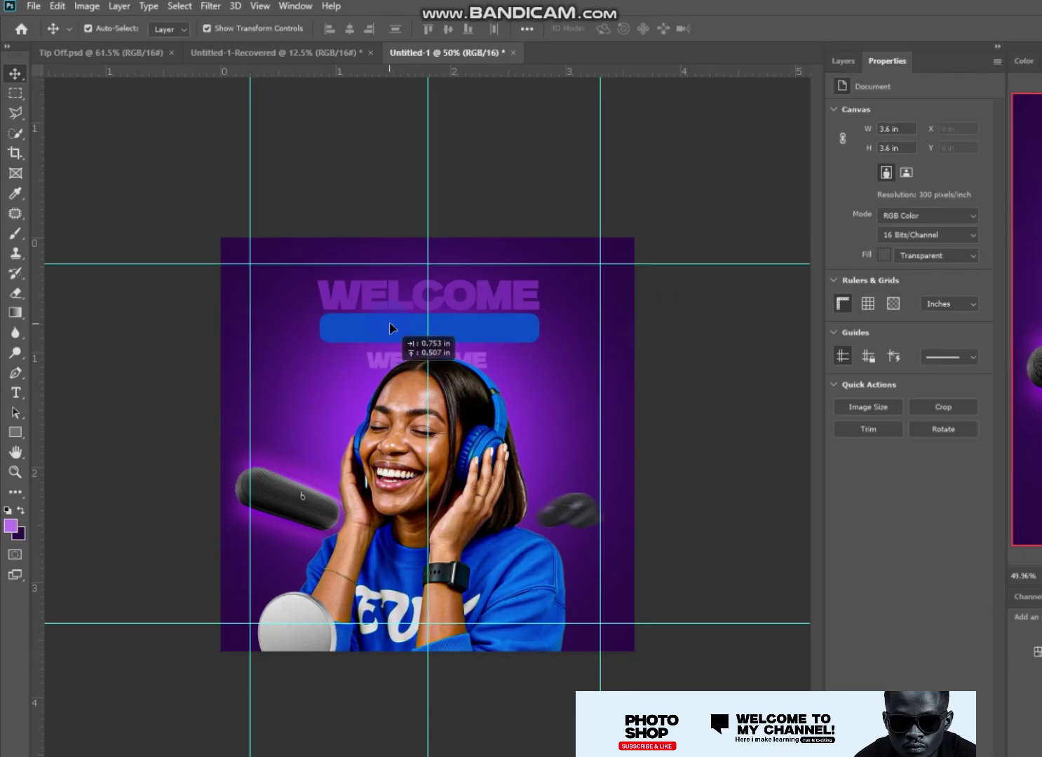
Step: Stack AUGUST above the blue bar, enlarge it to about 150%, and make the bar semi-transparent
left_click(843, 61)
left_click_drag(924, 193, 912, 155)
left_click_drag(434, 329, 481, 337)
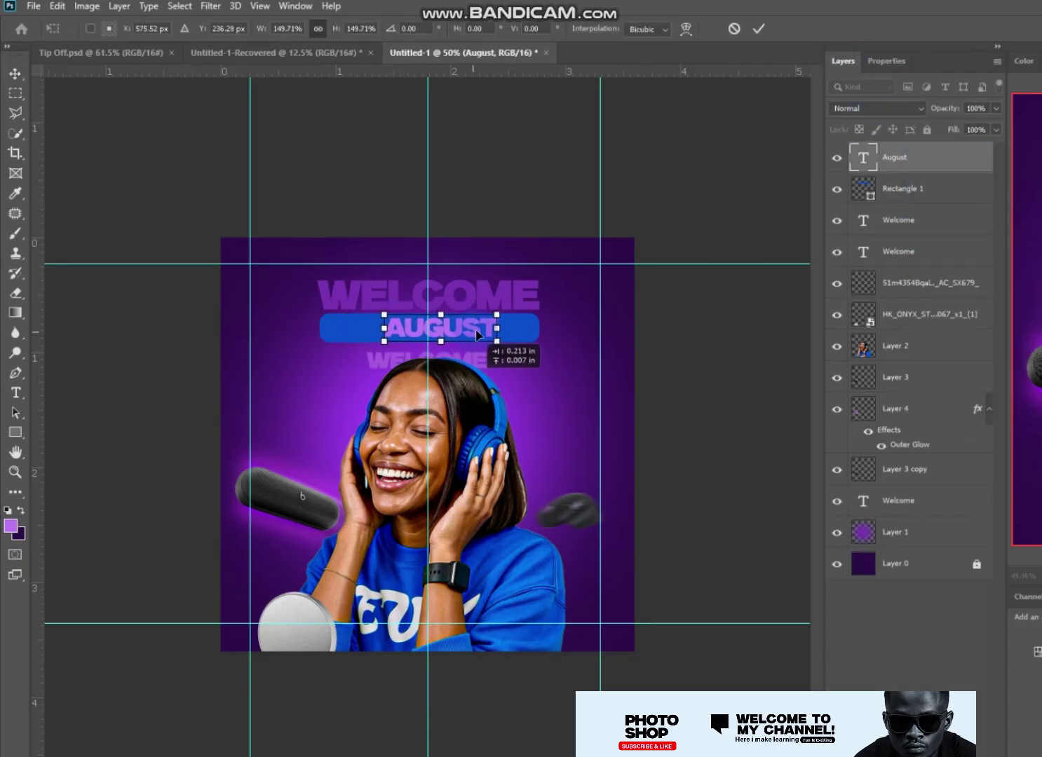
left_click(680, 340)
left_click(915, 193)
left_click_drag(945, 109, 936, 112)
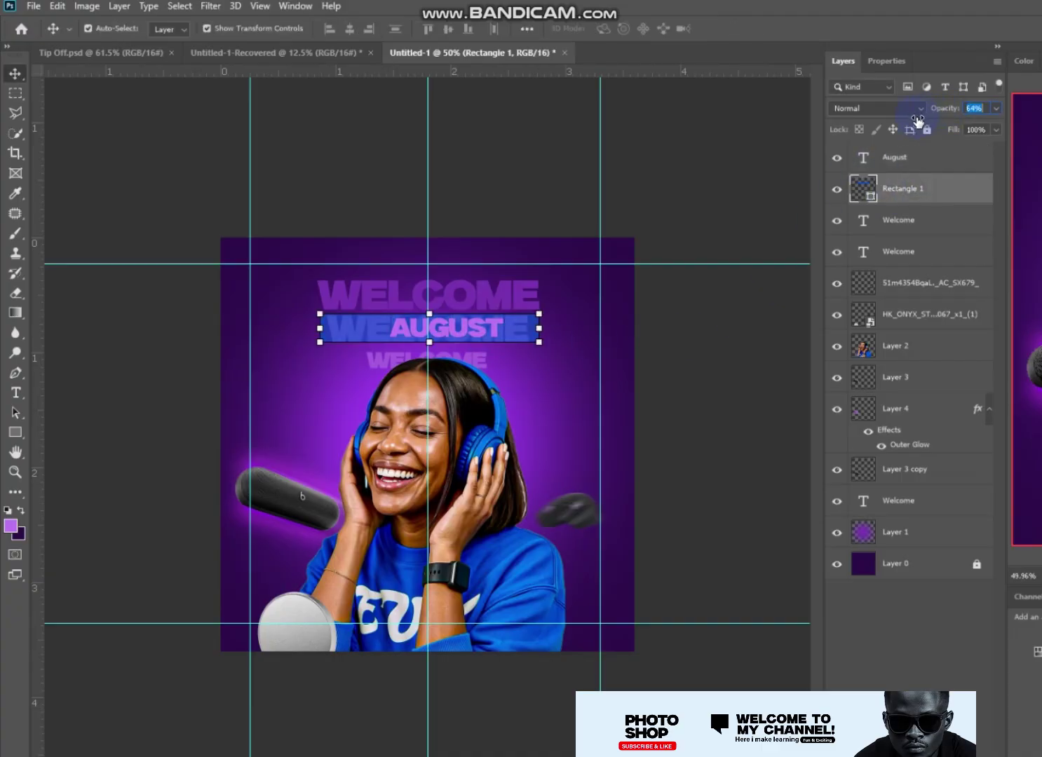
Step: Make the AUGUST text white (#ffffff) and shift it within the bar
left_click(481, 331)
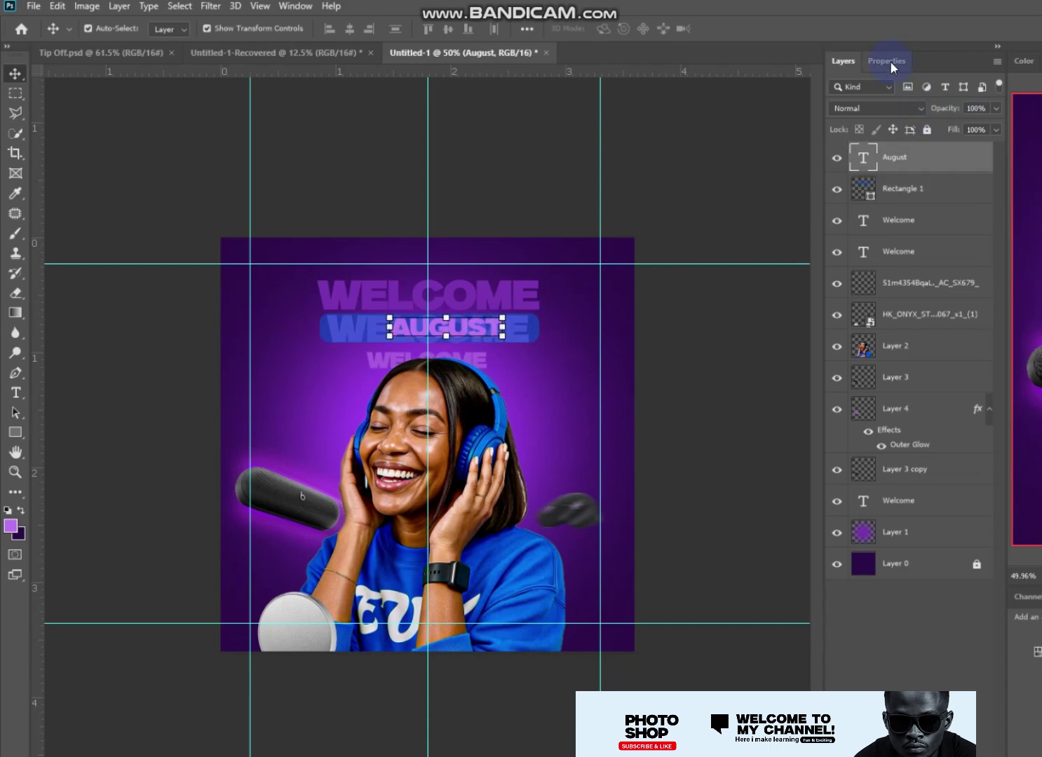
left_click(886, 61)
left_click(955, 295)
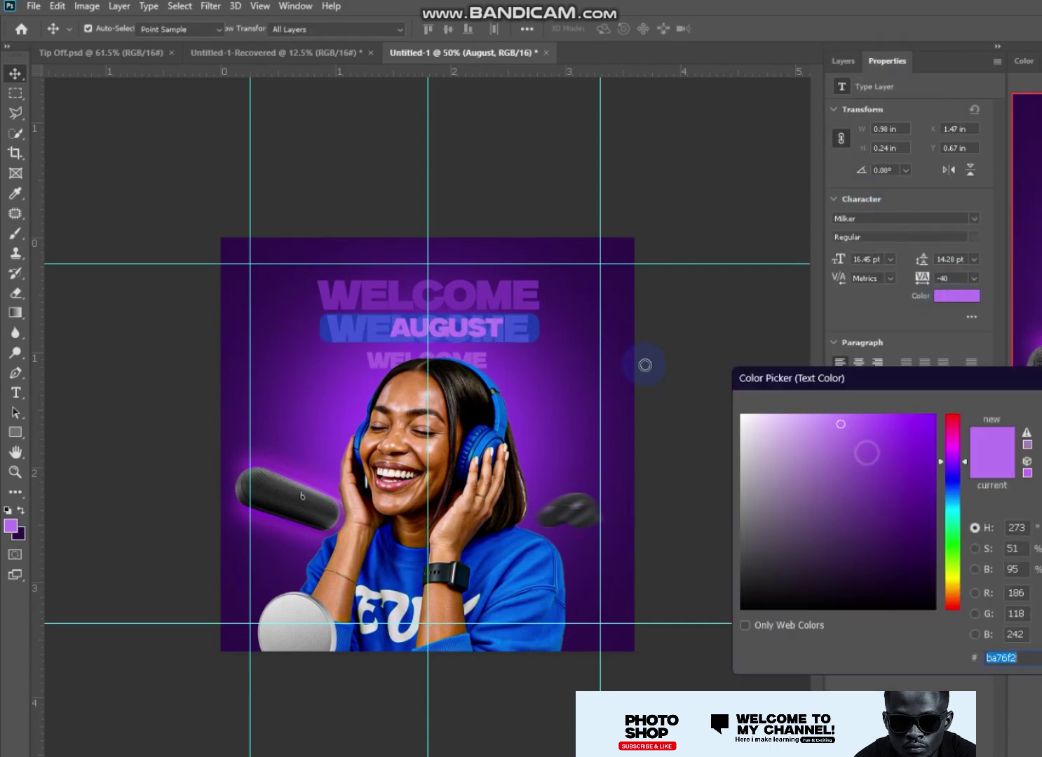
type("ffffff")
key("Return")
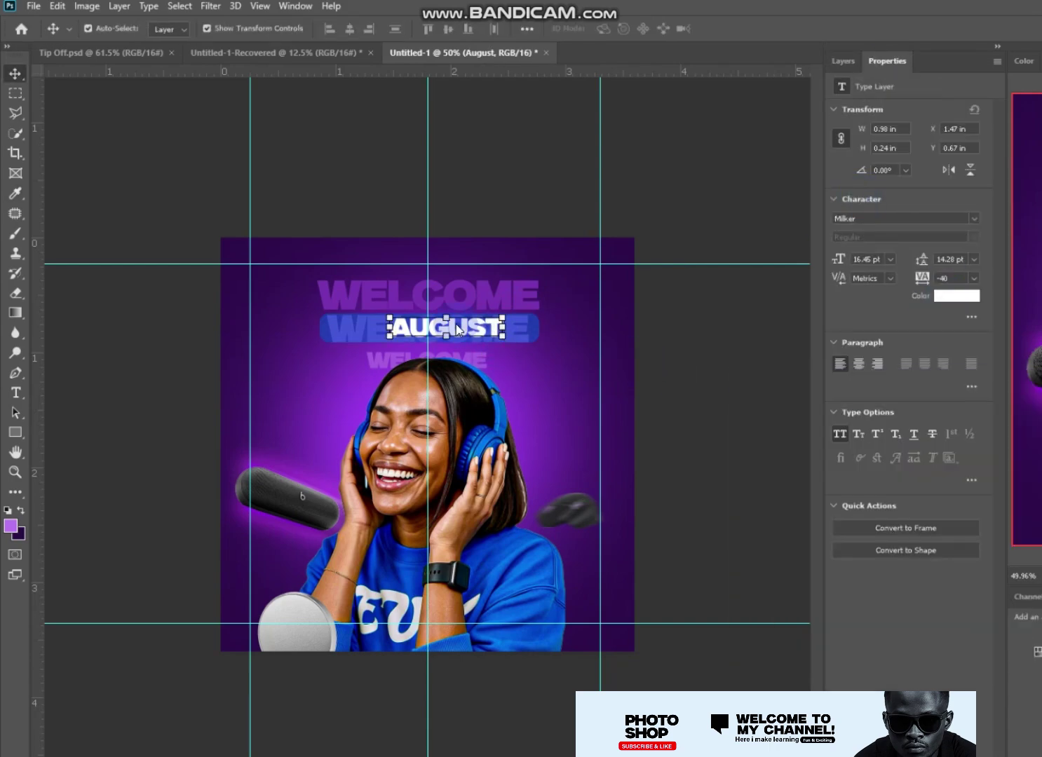
mouse_move(463, 332)
left_mouse_down()
mouse_move(481, 332)
mouse_move(387, 332)
left_mouse_up()
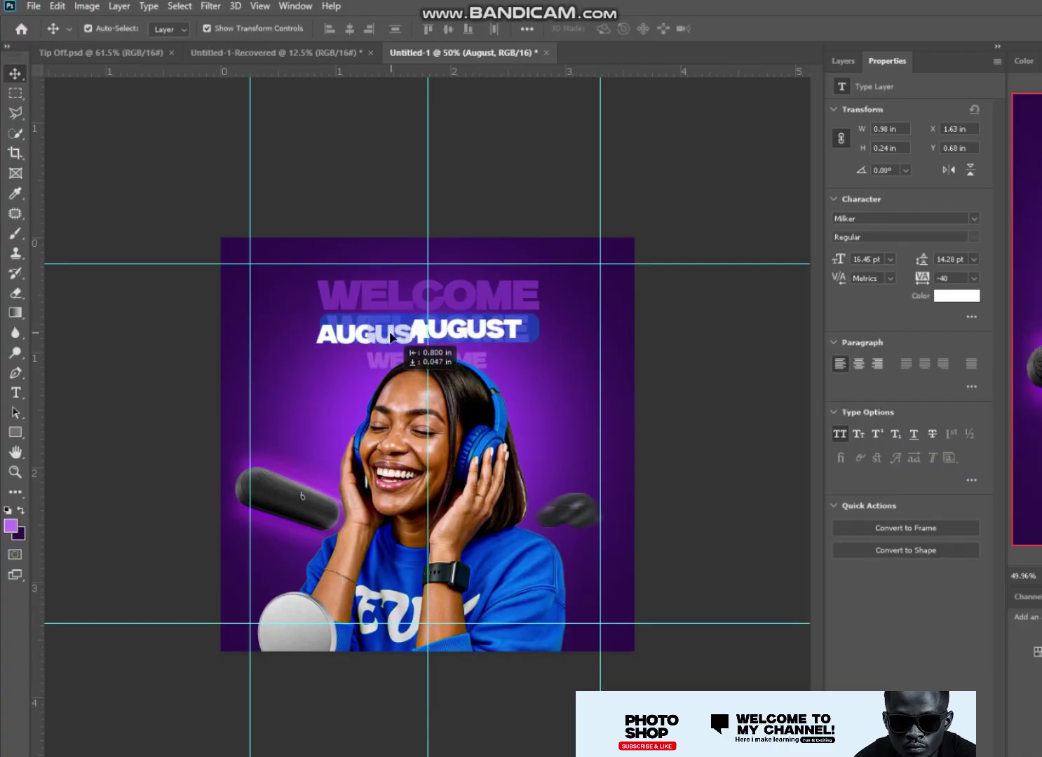
Step: Change the duplicated AUGUST text to 'To' and set it right beside AUGUST
key("t")
double_click(388, 329)
type("T")
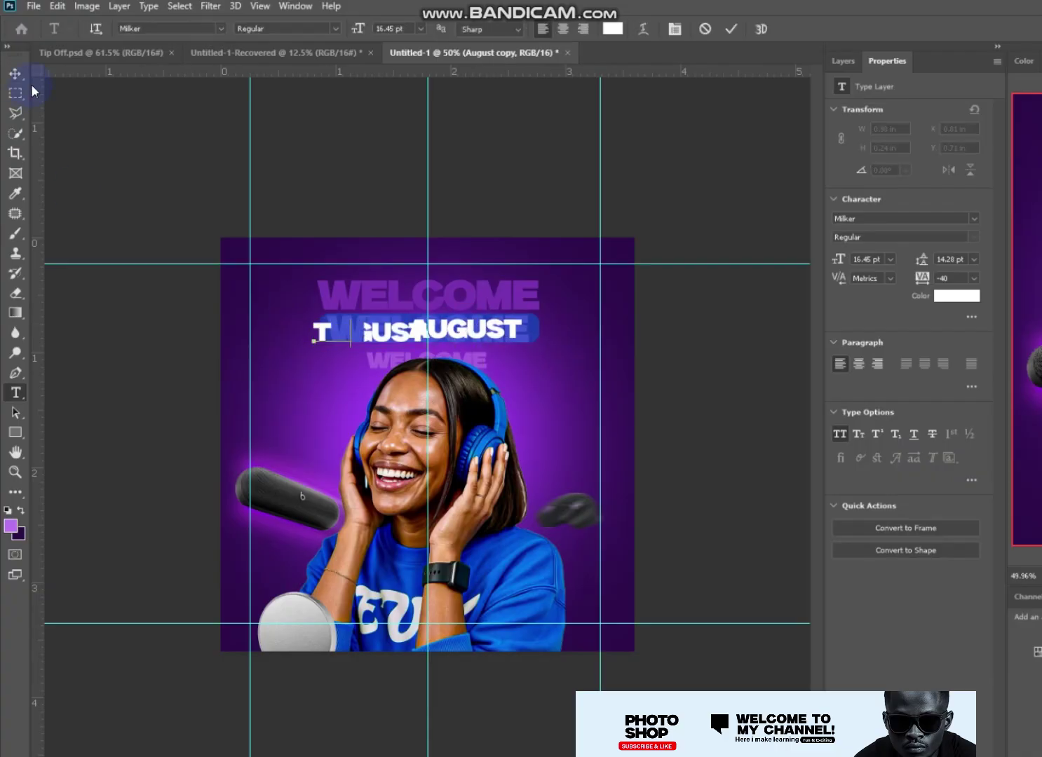
type("o")
left_click(15, 73)
left_click_drag(338, 337, 371, 336)
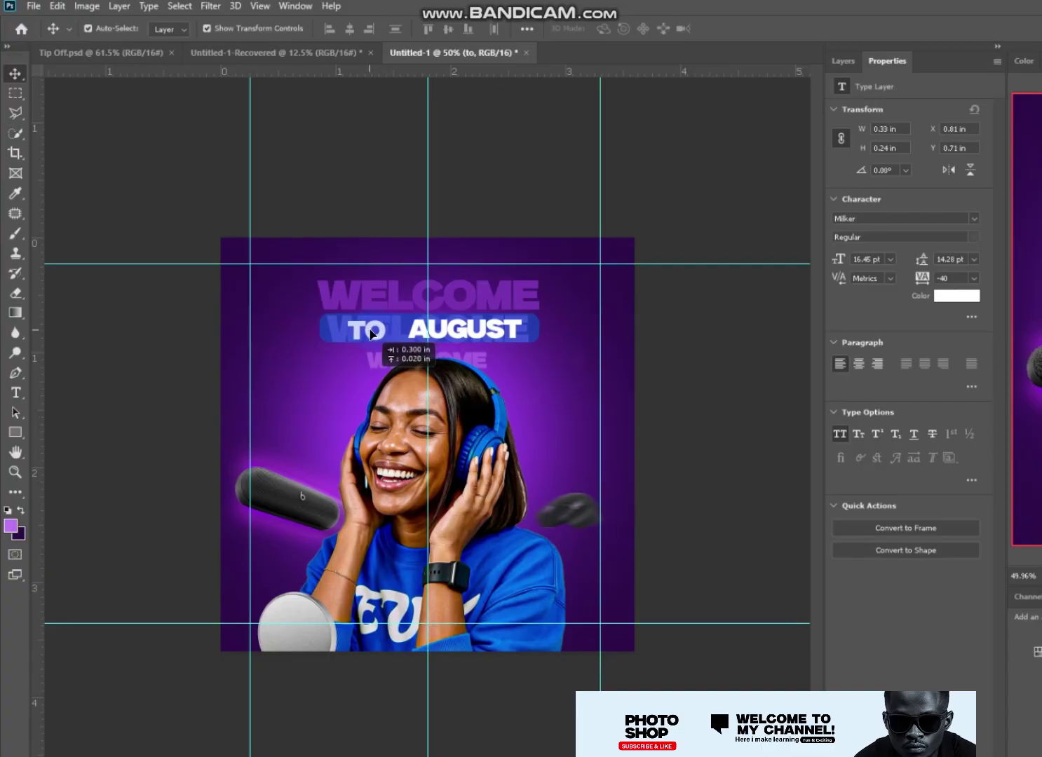
left_click(462, 329)
key("shift+Left")
key("shift+Left")
key("shift+Left")
key("shift+Left")
key("shift+Left")
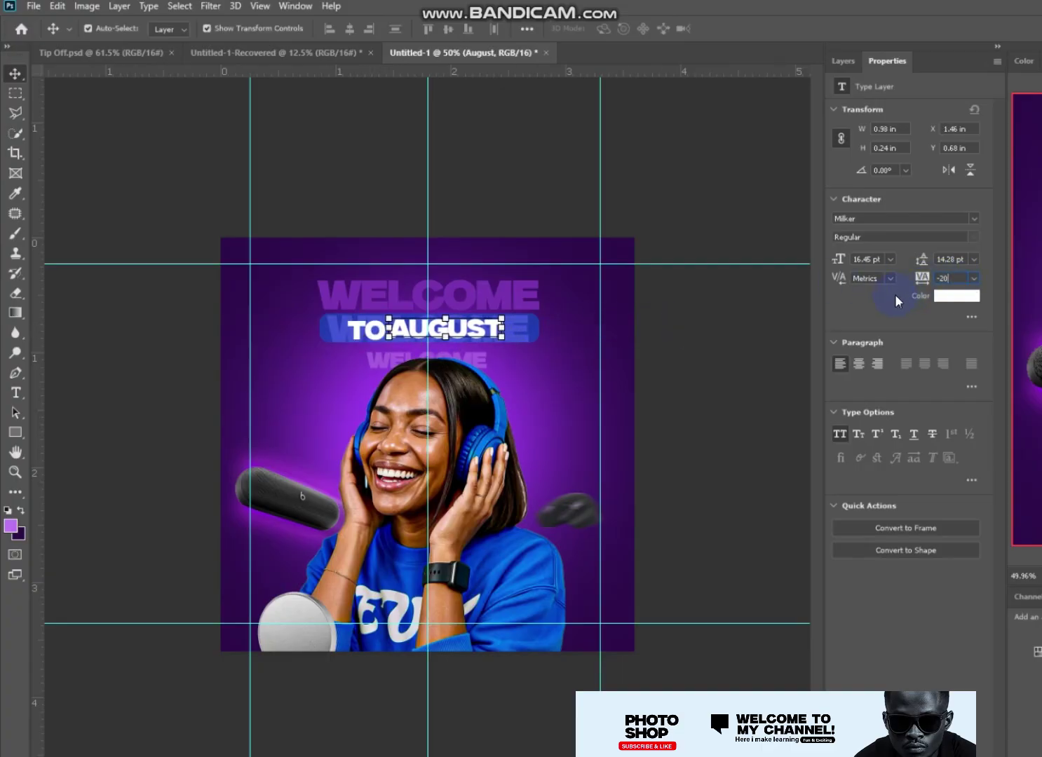
Step: Narrow the blue bar behind the title from both sides to fit TO AUGUST
left_click(721, 329)
key("ctrl+z")
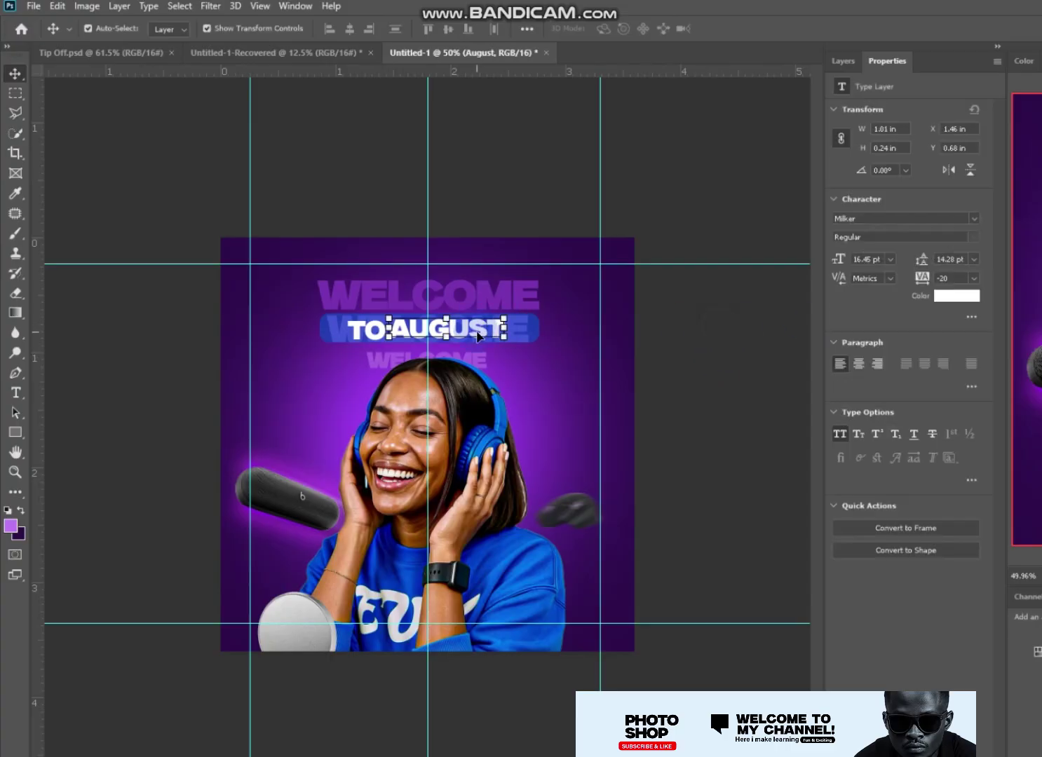
key("shift+alt+bracketleft")
key("alt+bracketleft")
left_click(842, 61)
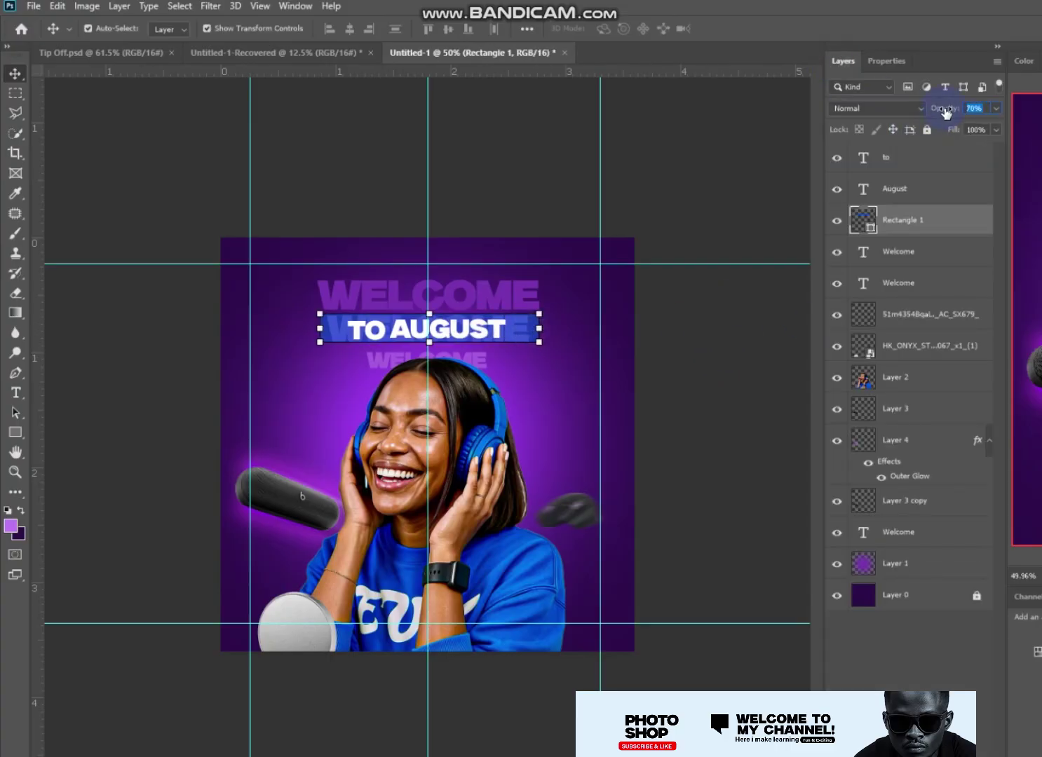
left_click(682, 251)
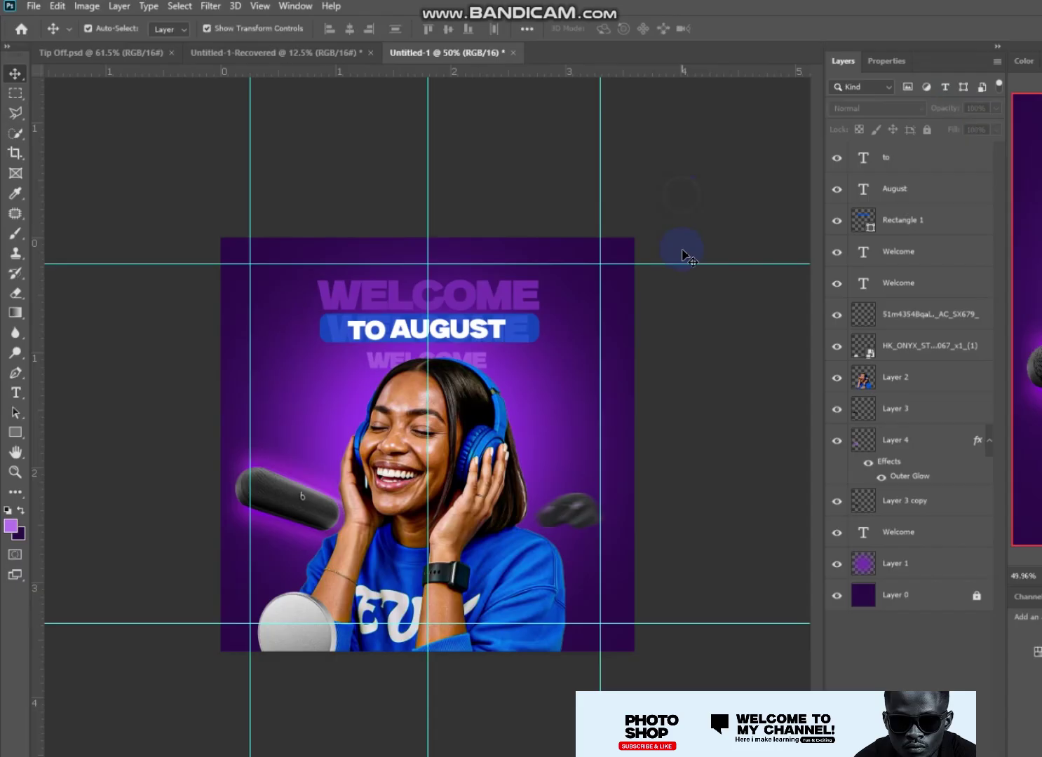
left_click(535, 334)
left_click_drag(540, 330, 517, 330)
left_click_drag(321, 330, 337, 329)
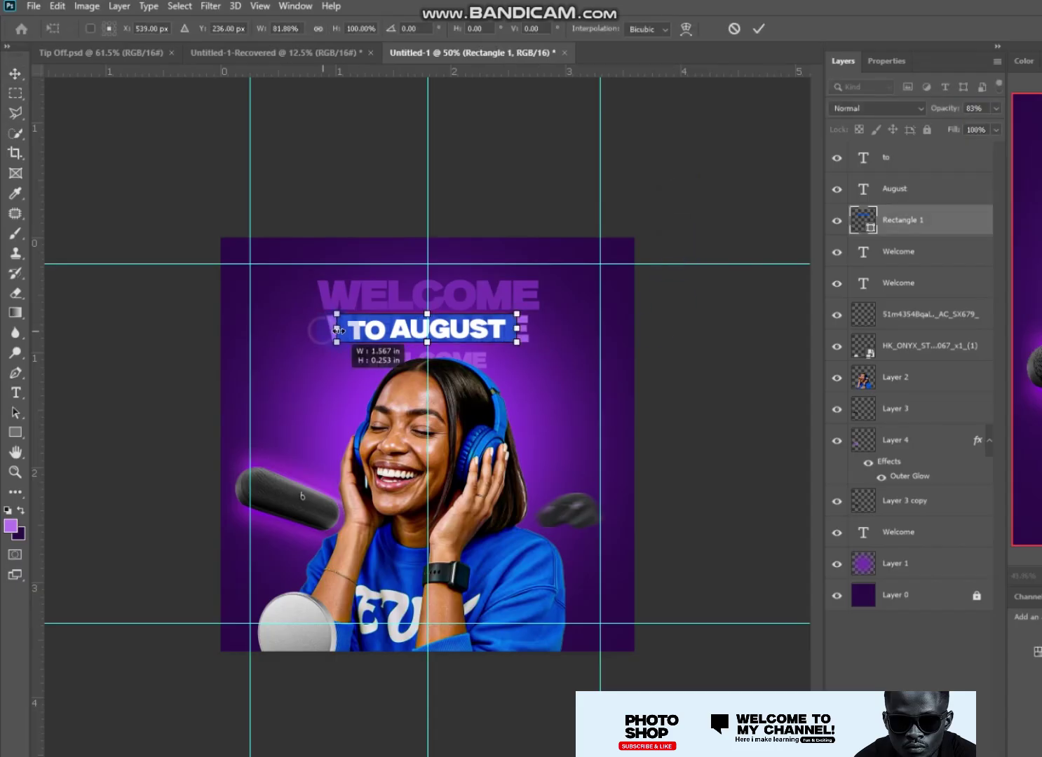
key("Return")
Step: Select the AUGUST and TO text layers to check the title pieces, then deselect
key("alt+shift+bracketright")
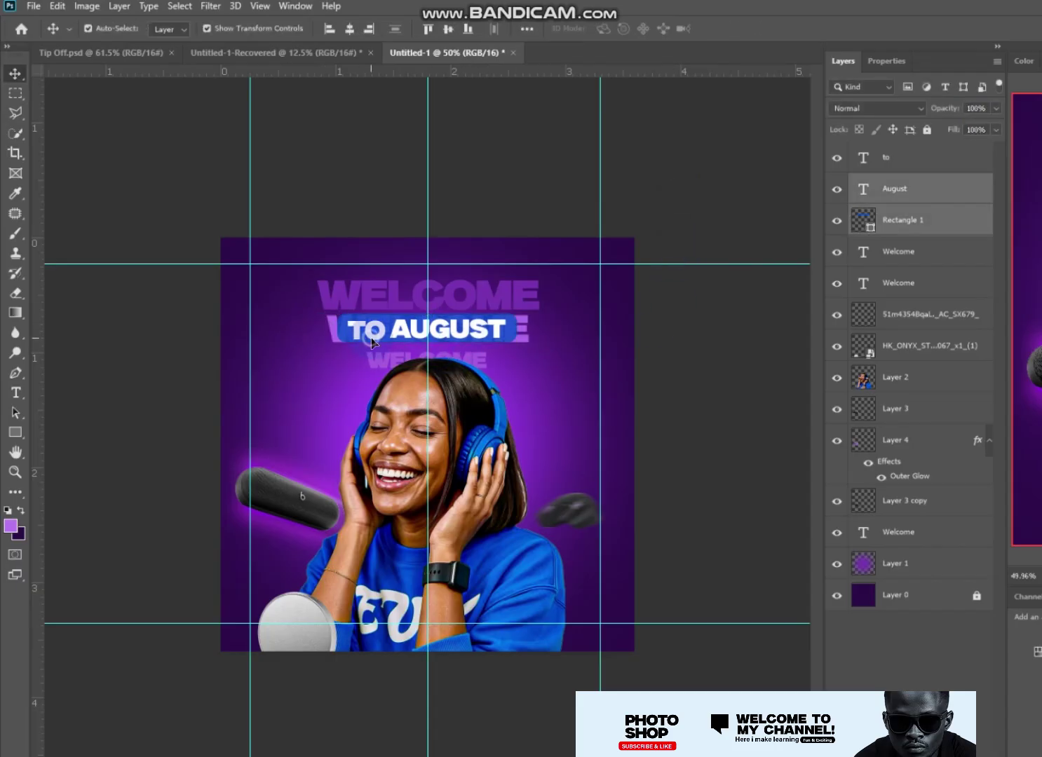
key("alt+shift+bracketright")
left_click(685, 344)
left_click(484, 328)
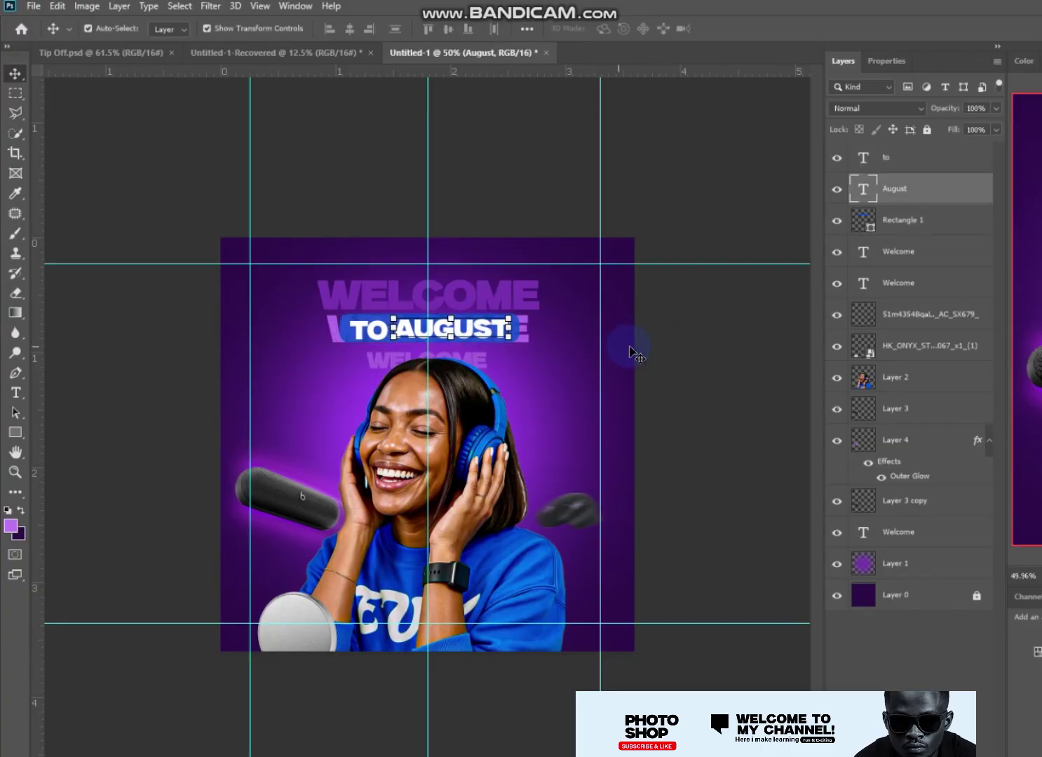
left_click(638, 349)
left_click(370, 330)
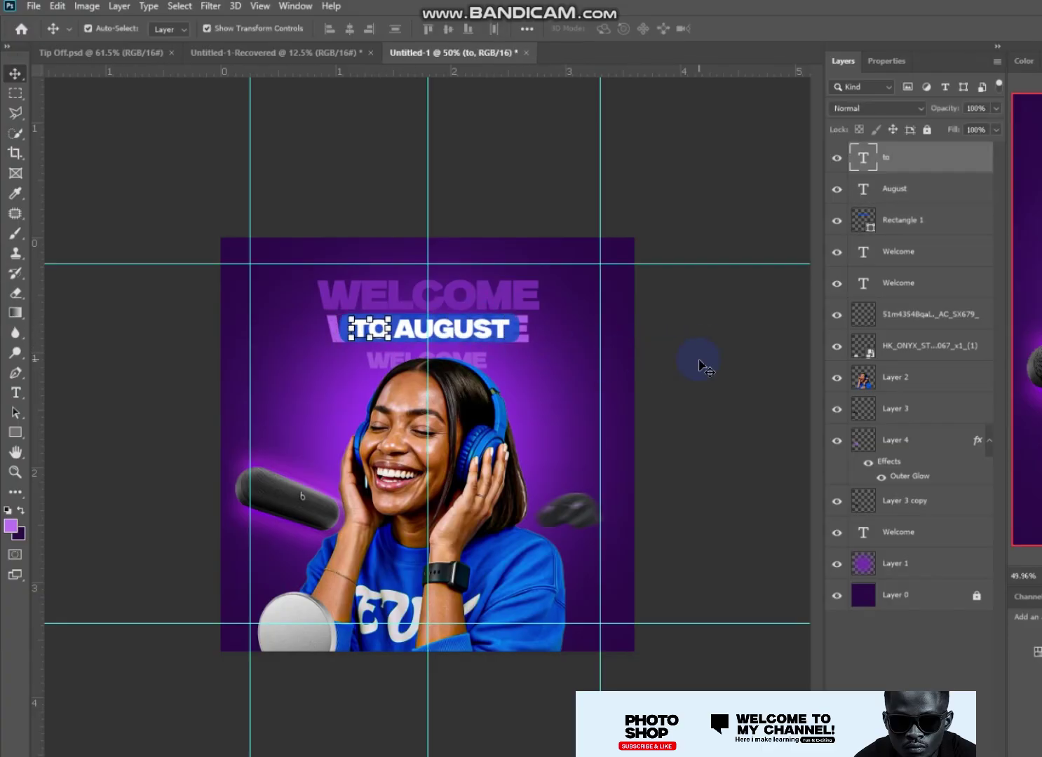
left_click(703, 362)
Step: Recolour the top WELCOME text to a brighter purple
scroll(710, 351, "down", 1)
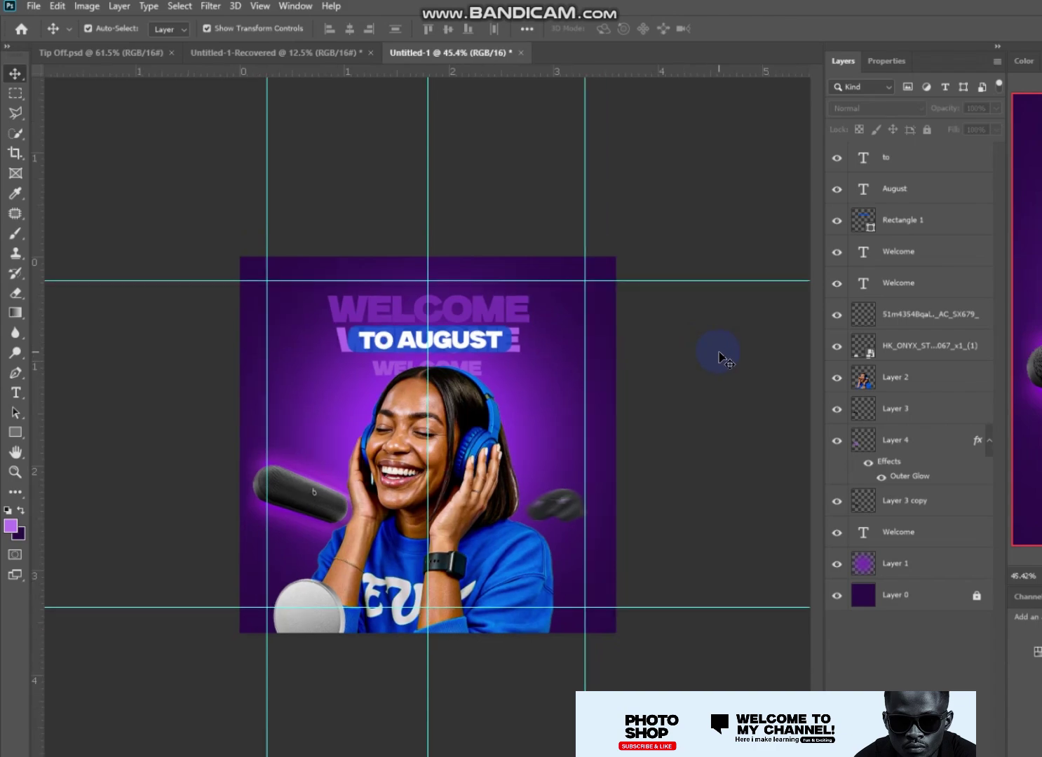
left_click(496, 315)
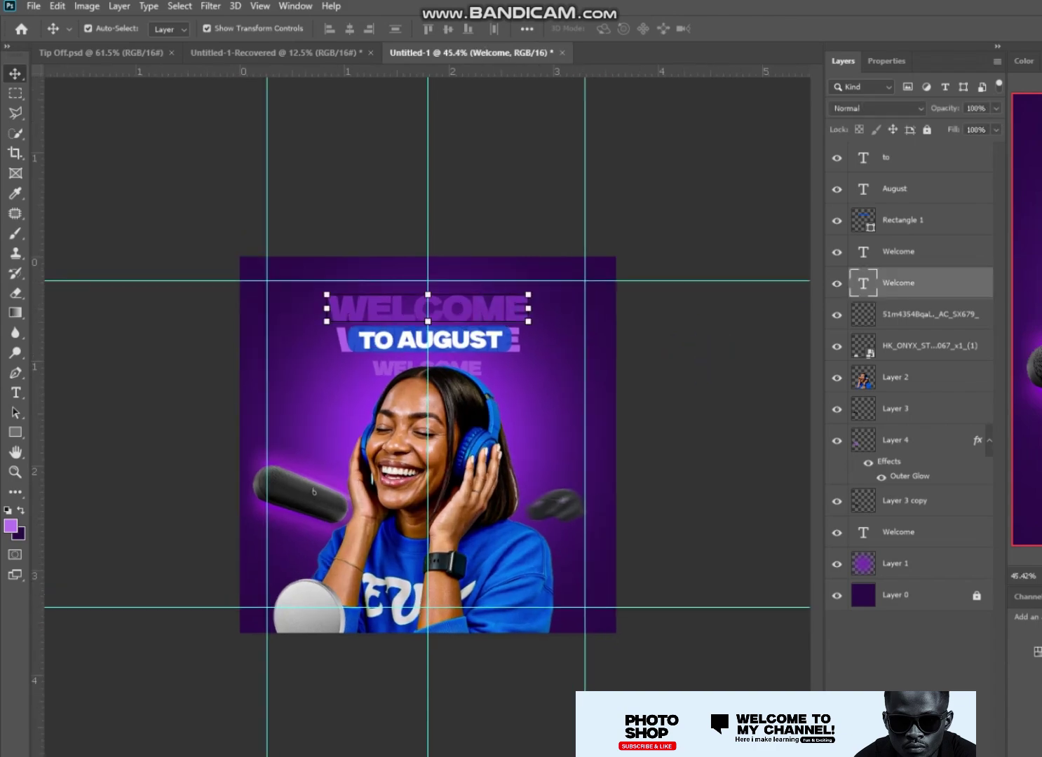
left_click(886, 61)
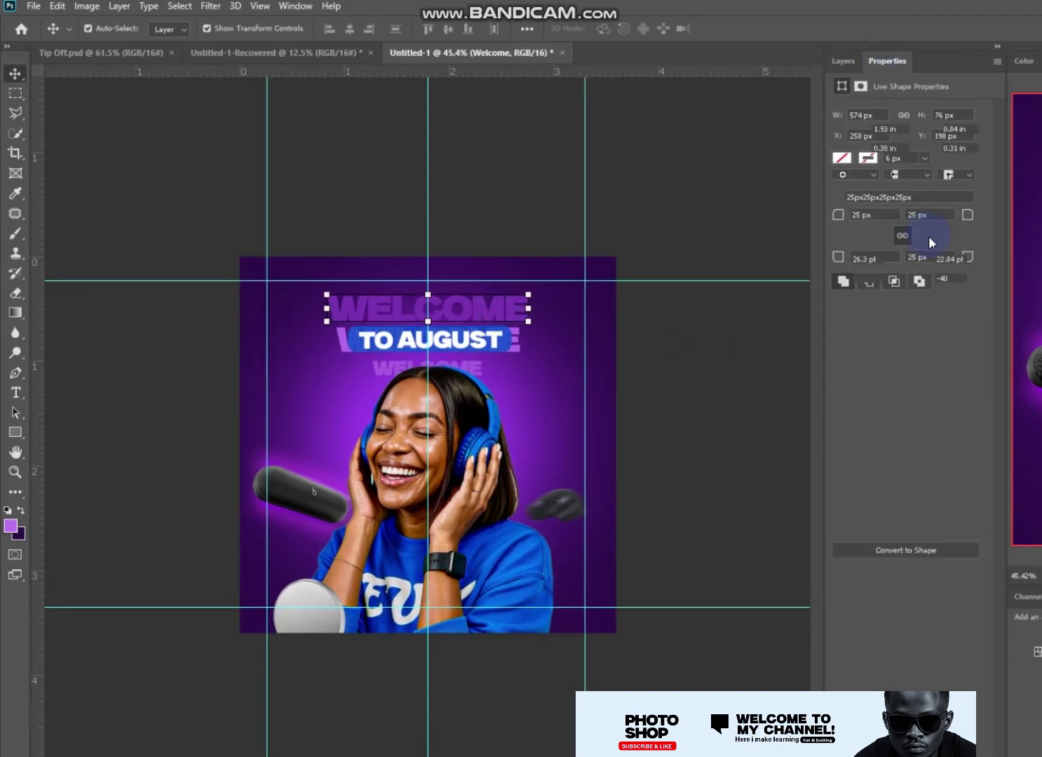
left_click(956, 295)
left_click_drag(877, 474, 870, 422)
key("Return")
Step: Move the round silver speaker down off the canvas
key("v")
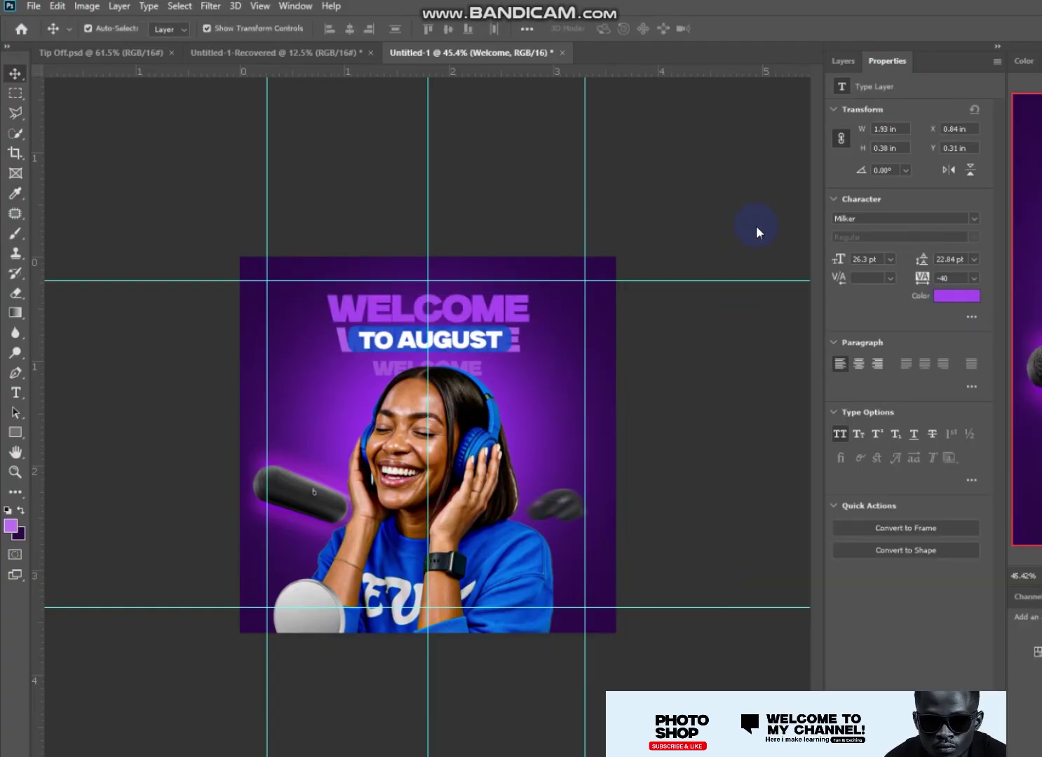
left_click_drag(747, 401, 722, 394)
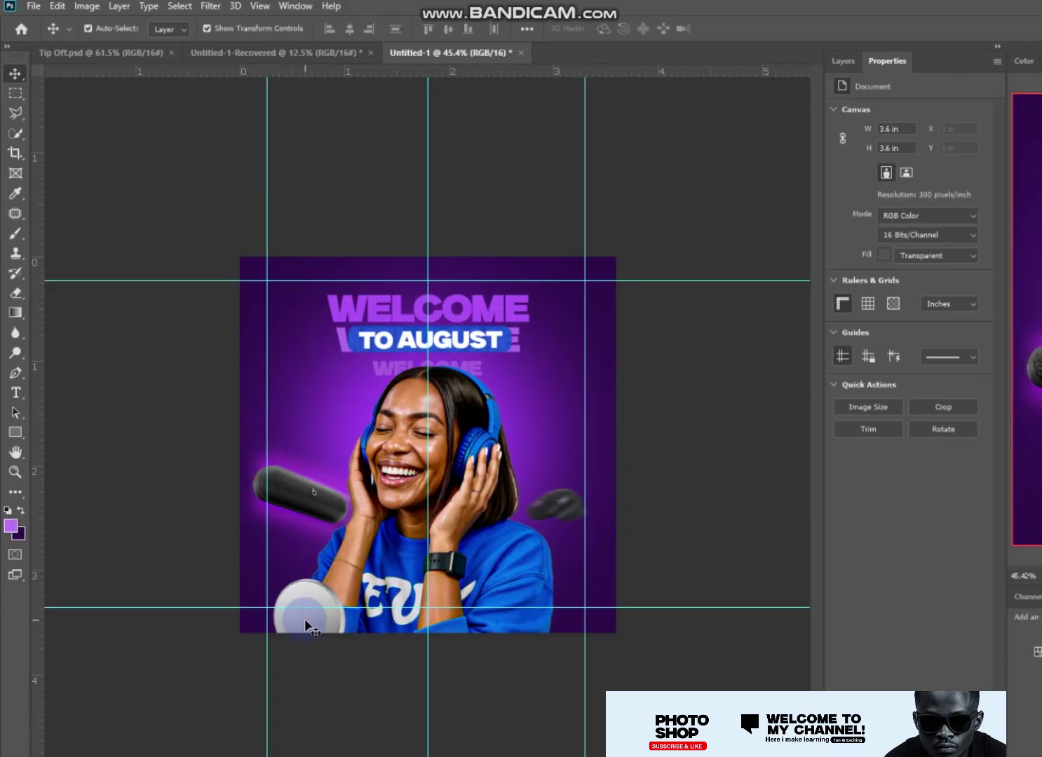
mouse_move(302, 622)
left_mouse_down()
mouse_move(280, 691)
mouse_move(284, 652)
left_mouse_up()
Step: Erase the lower edge of the woman's photo with an enlarged eraser brush
left_click(312, 655)
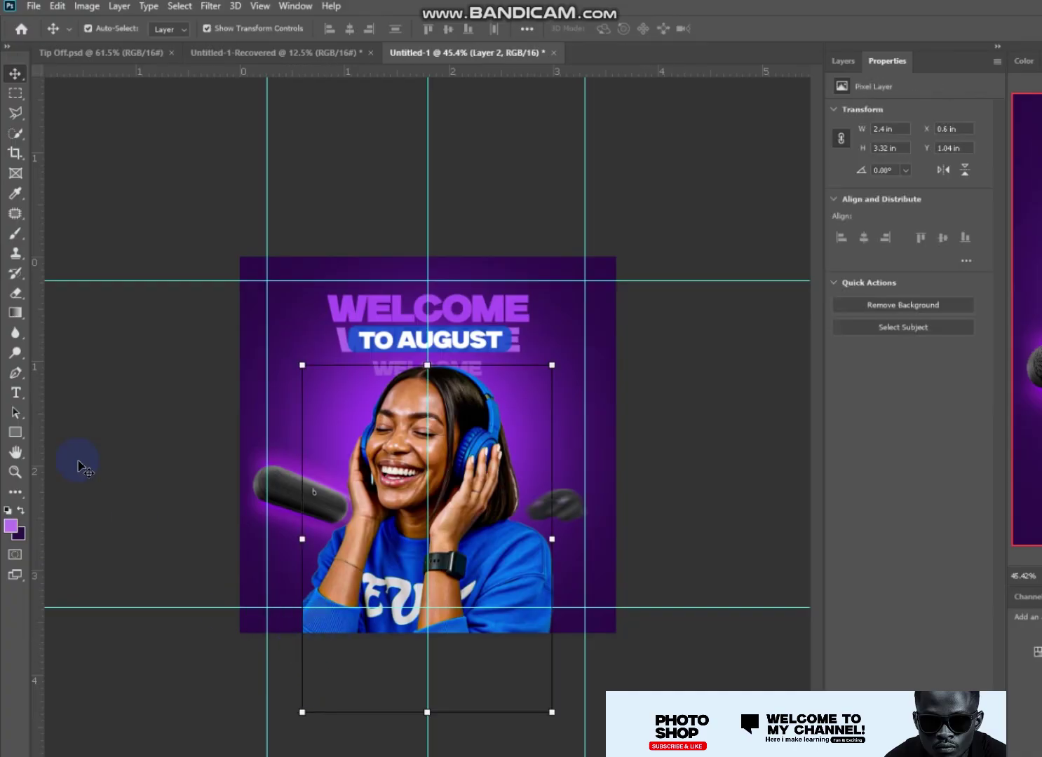
left_click(16, 292)
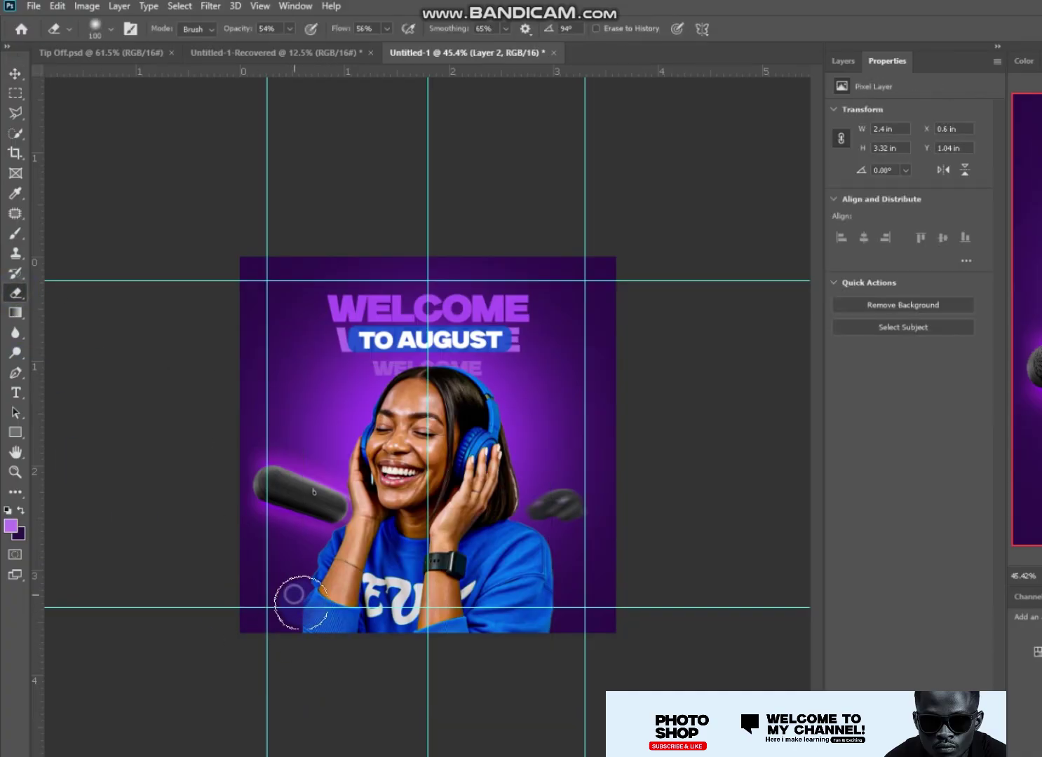
key("bracketright")
key("bracketright")
key("bracketright")
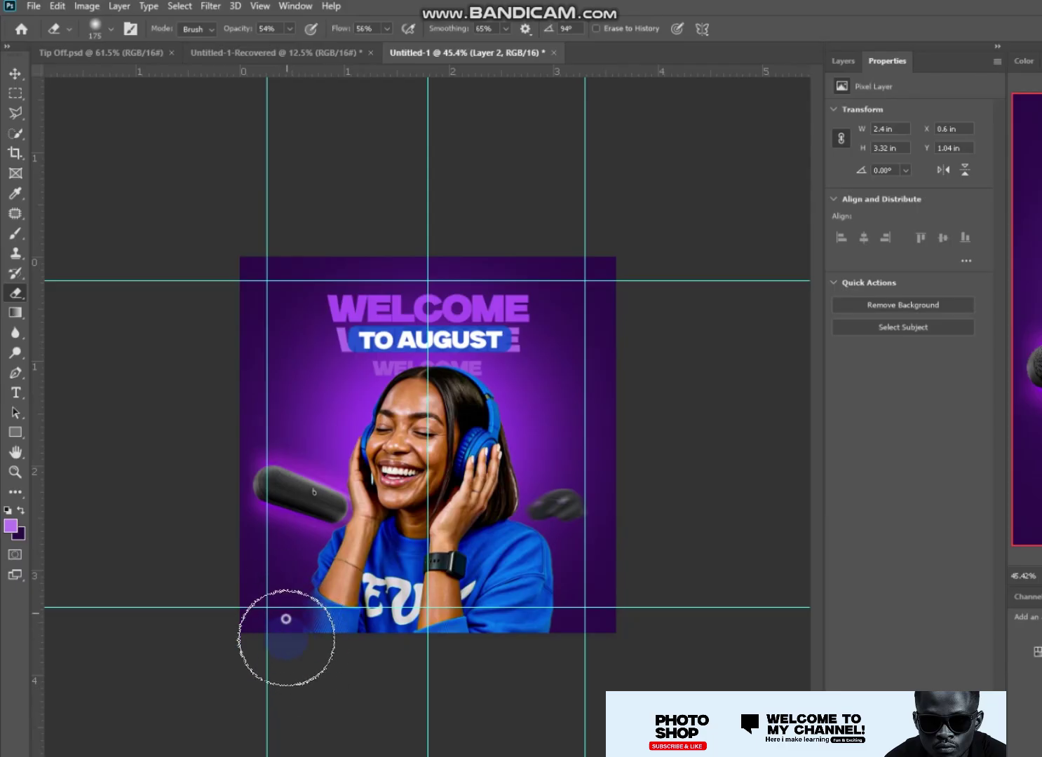
left_click(15, 73)
left_click(82, 344)
left_click(15, 431)
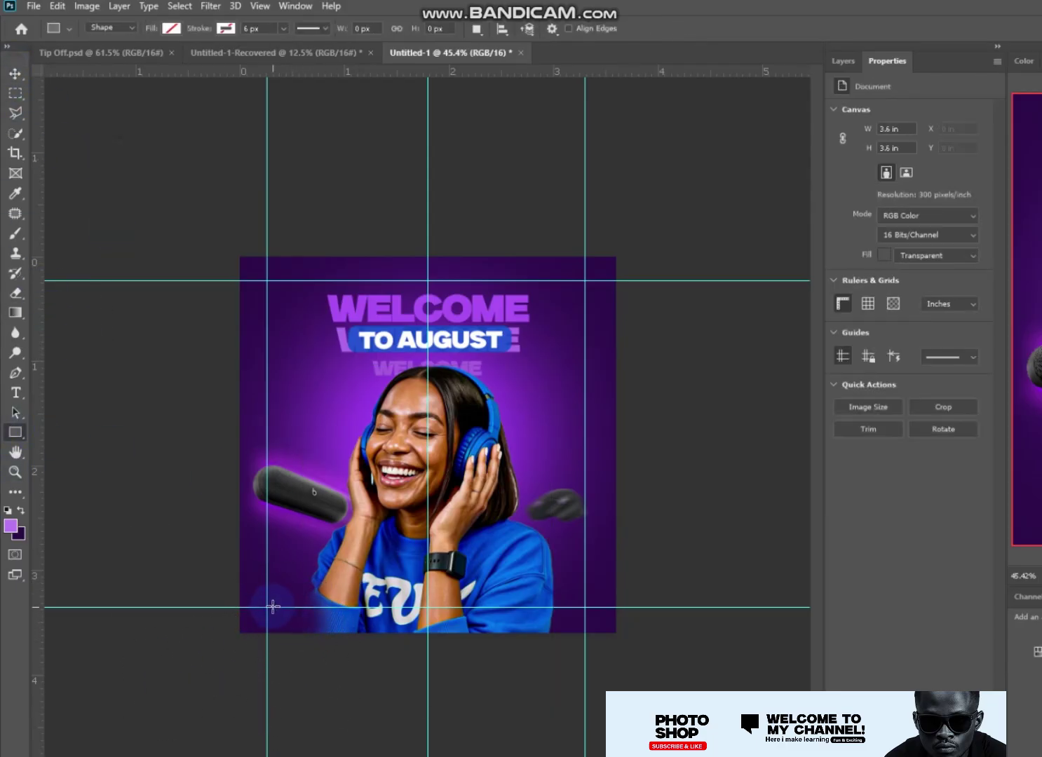
Step: Draw a wide white rectangle across the flyer's bottom and stretch its left edge
left_click_drag(273, 607, 639, 648)
left_click(842, 157)
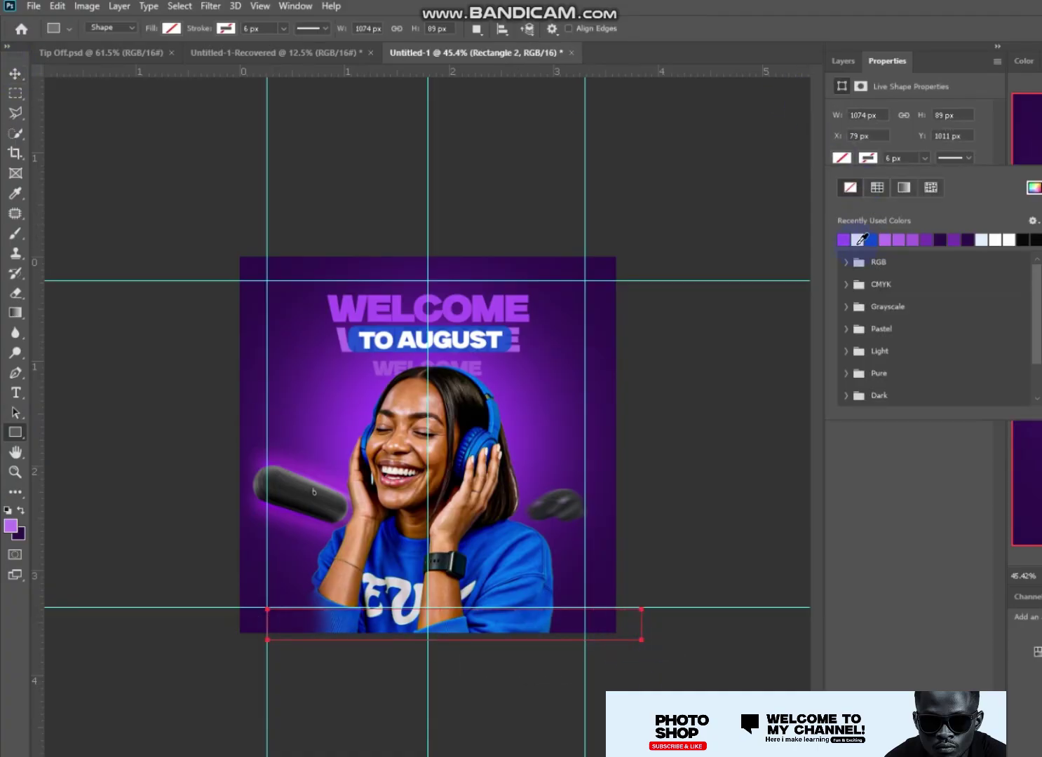
left_click(856, 239)
key("v")
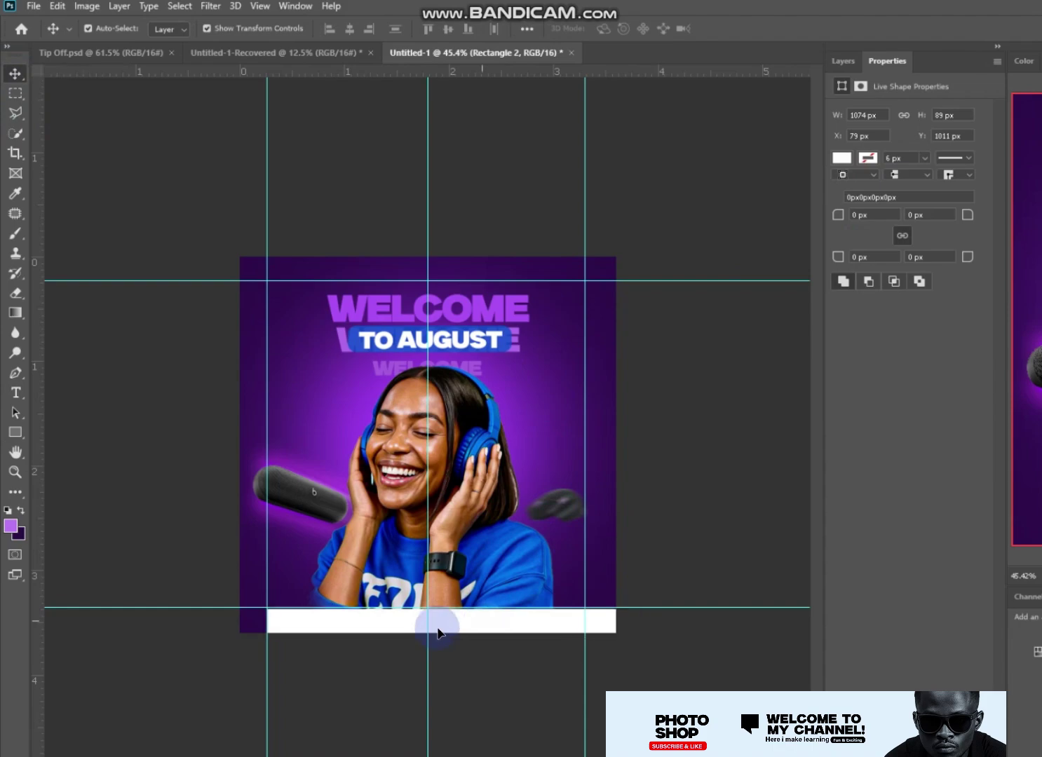
left_click_drag(266, 623, 207, 624)
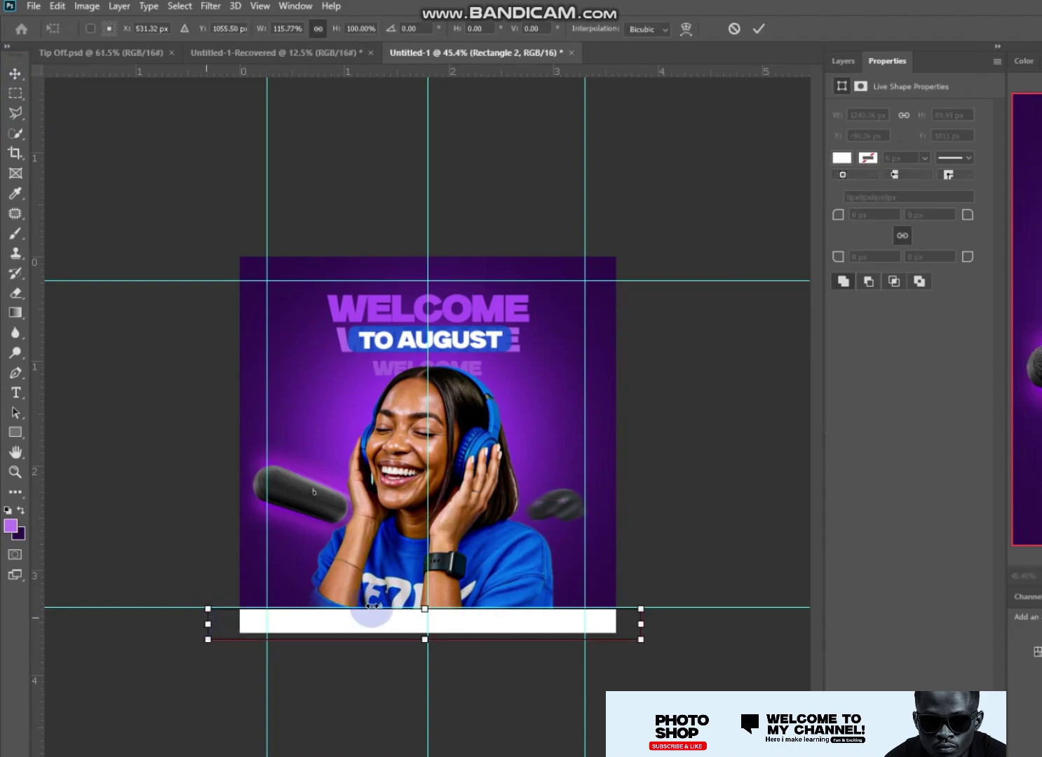
left_click(737, 398)
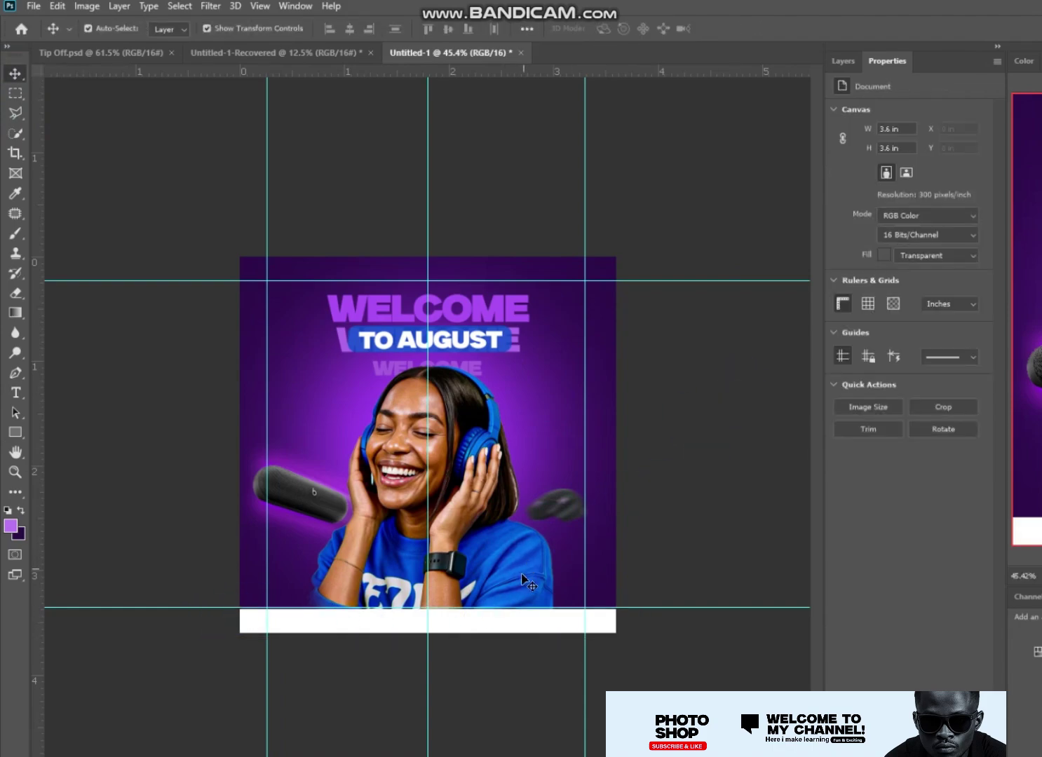
Step: Move the white bar up, fit its edges to the guides, and set 30 px rounded corners
left_click_drag(491, 616, 494, 586)
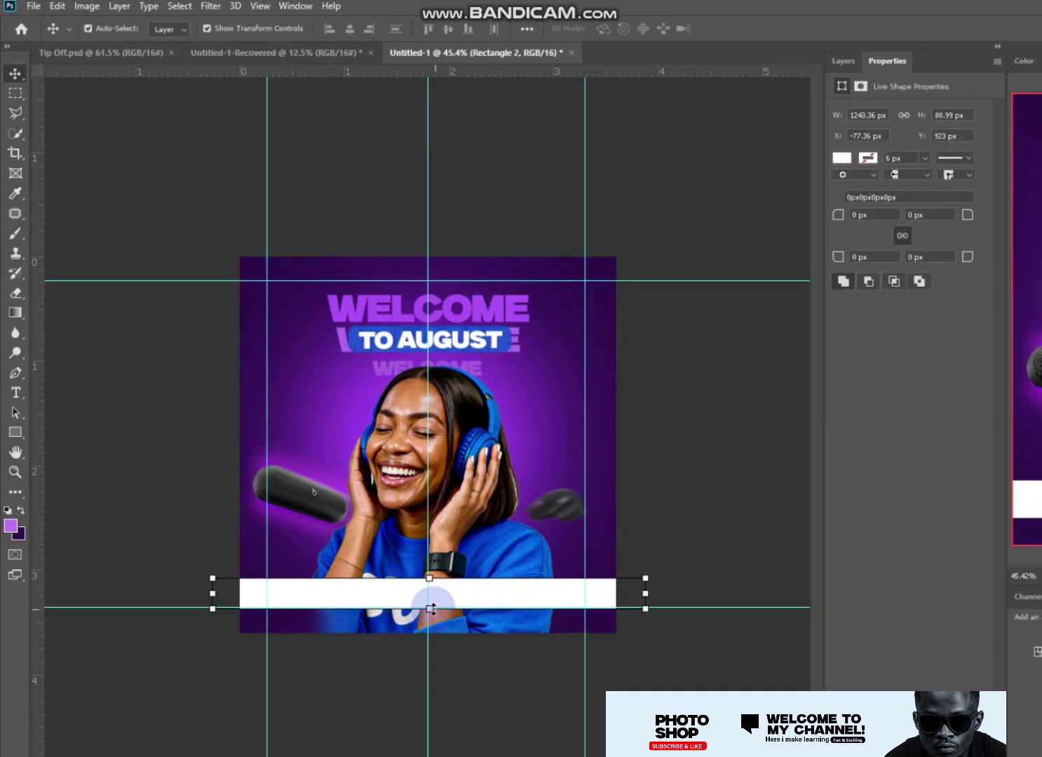
left_click_drag(428, 607, 428, 620)
left_click_drag(213, 596, 264, 599)
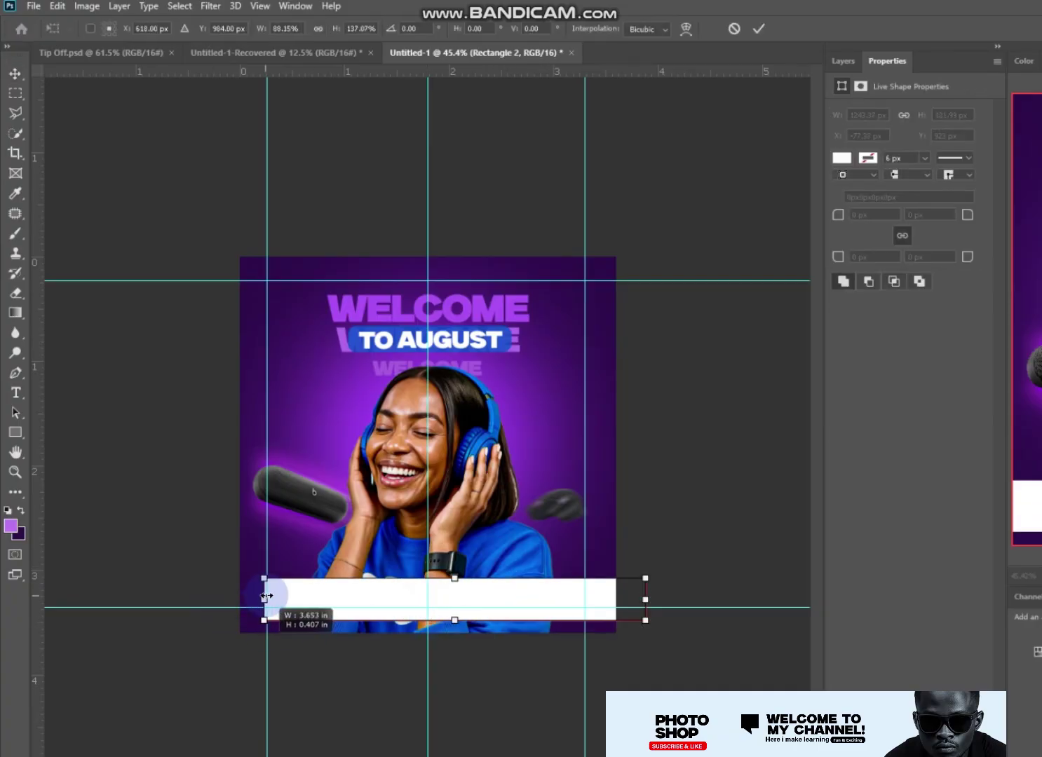
left_click_drag(642, 600, 583, 601)
left_click_drag(264, 600, 267, 599)
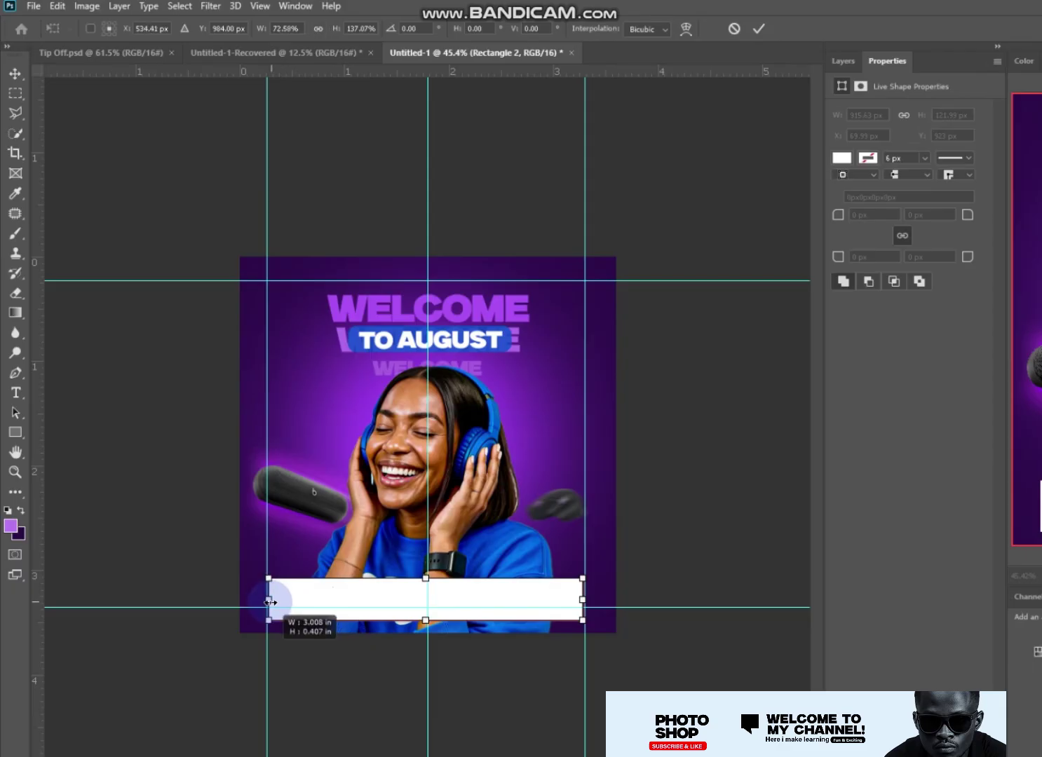
left_click(818, 481)
type("30")
key("Return")
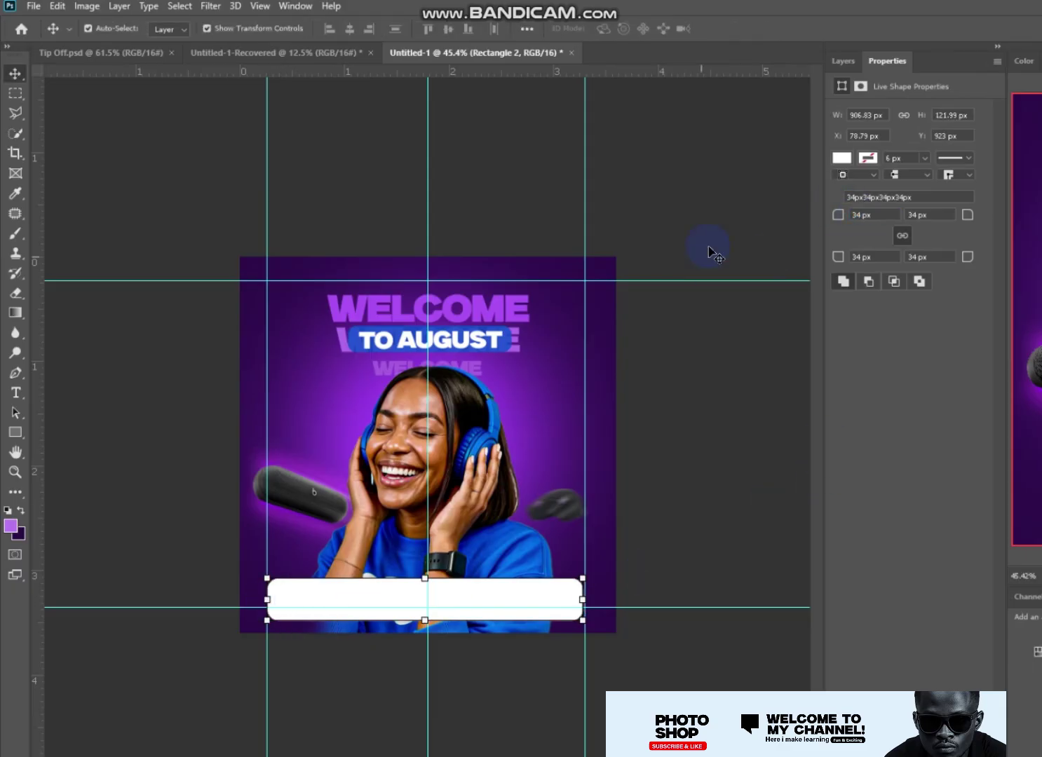
Step: Fill the rounded bar blue and lower its opacity so it's semi-transparent
left_click(705, 249)
left_click(477, 597)
left_click(841, 157)
left_click(843, 239)
key("Return")
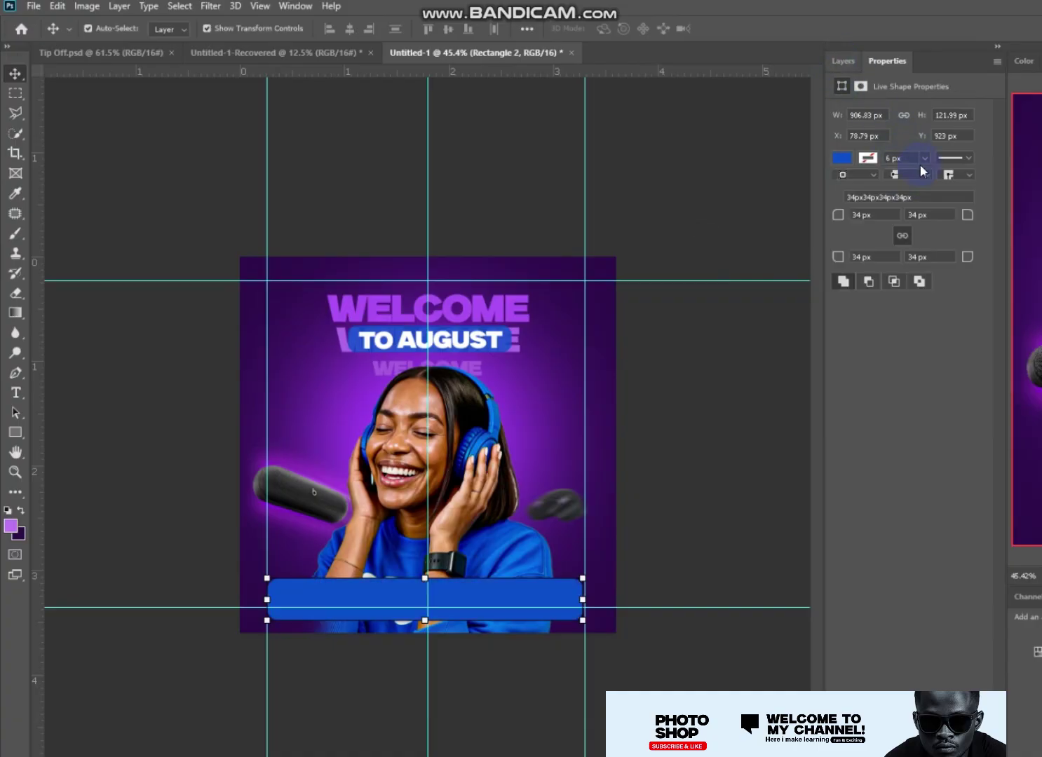
key("F7")
left_click_drag(917, 120, 928, 120)
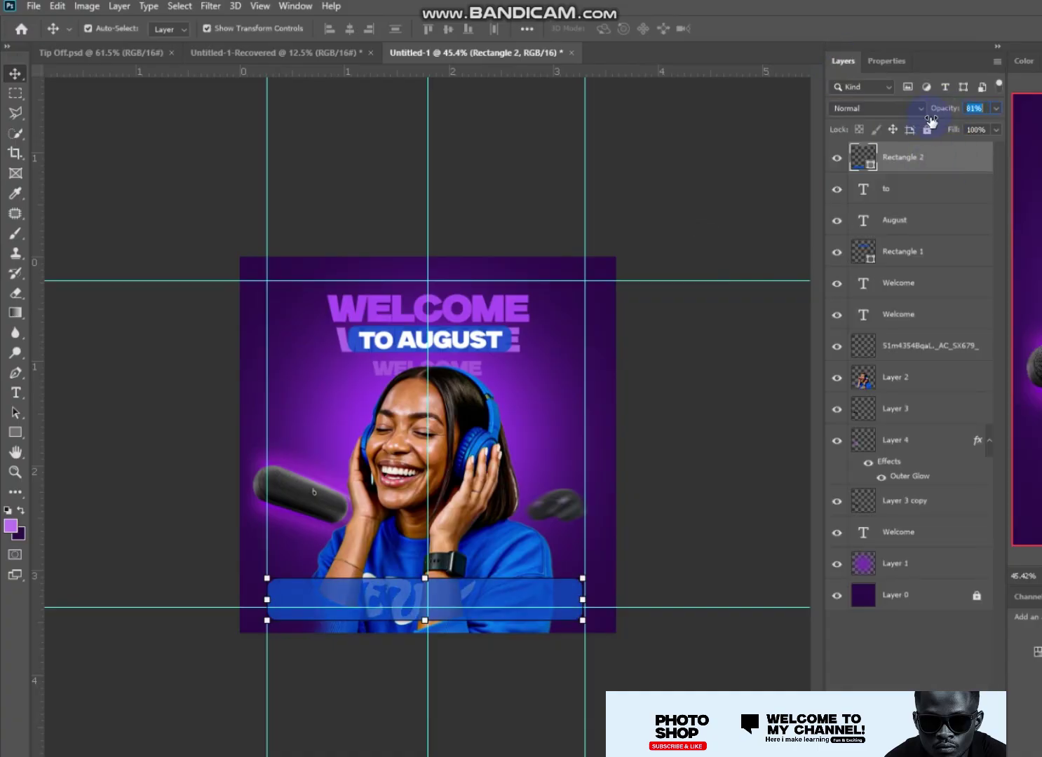
left_click(737, 175)
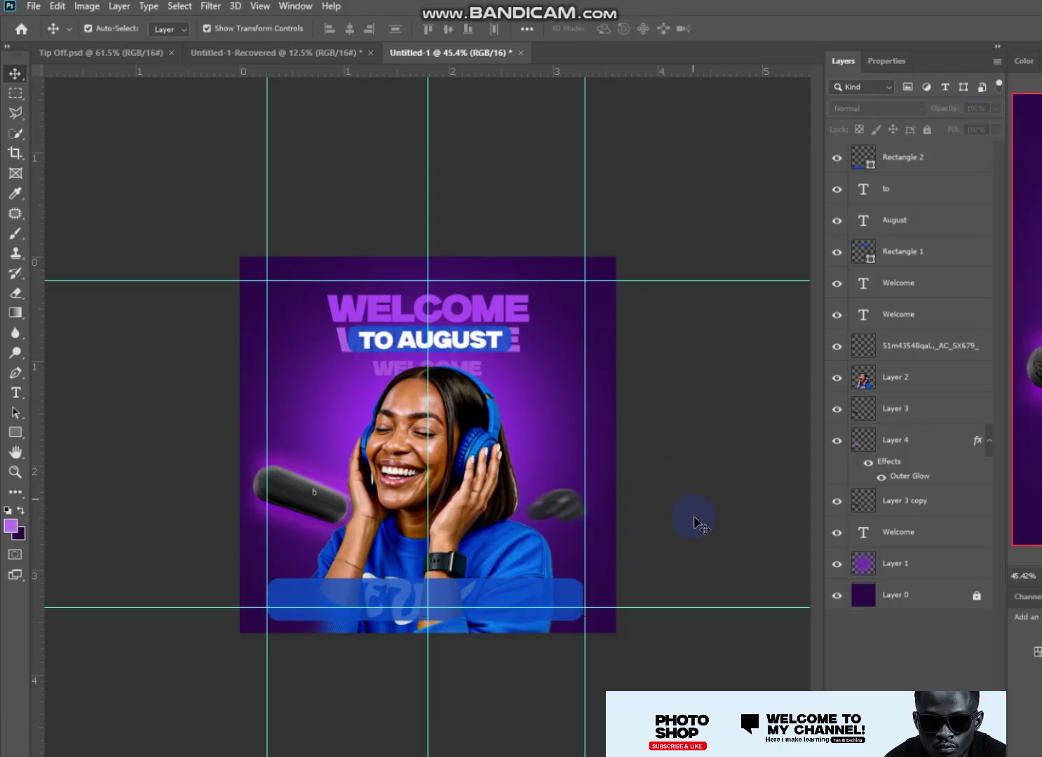
Step: Bring the purple pattern image from Downloads into the flyer, scaled to cover the square
left_click(176, 708)
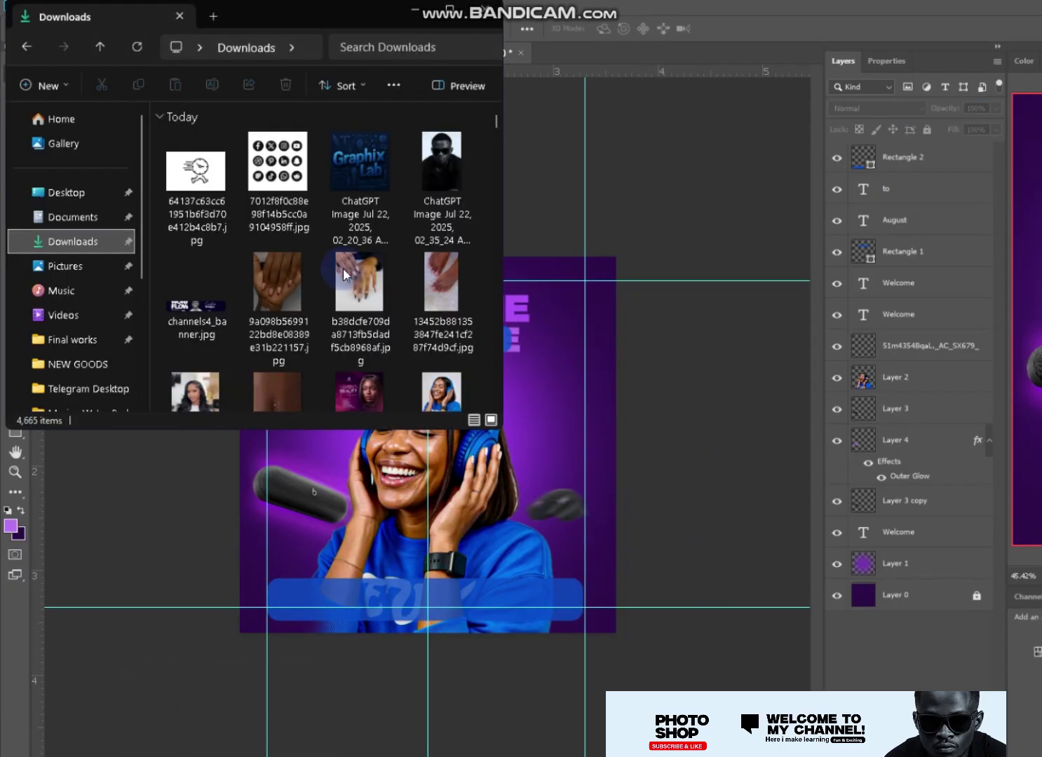
left_click(93, 241)
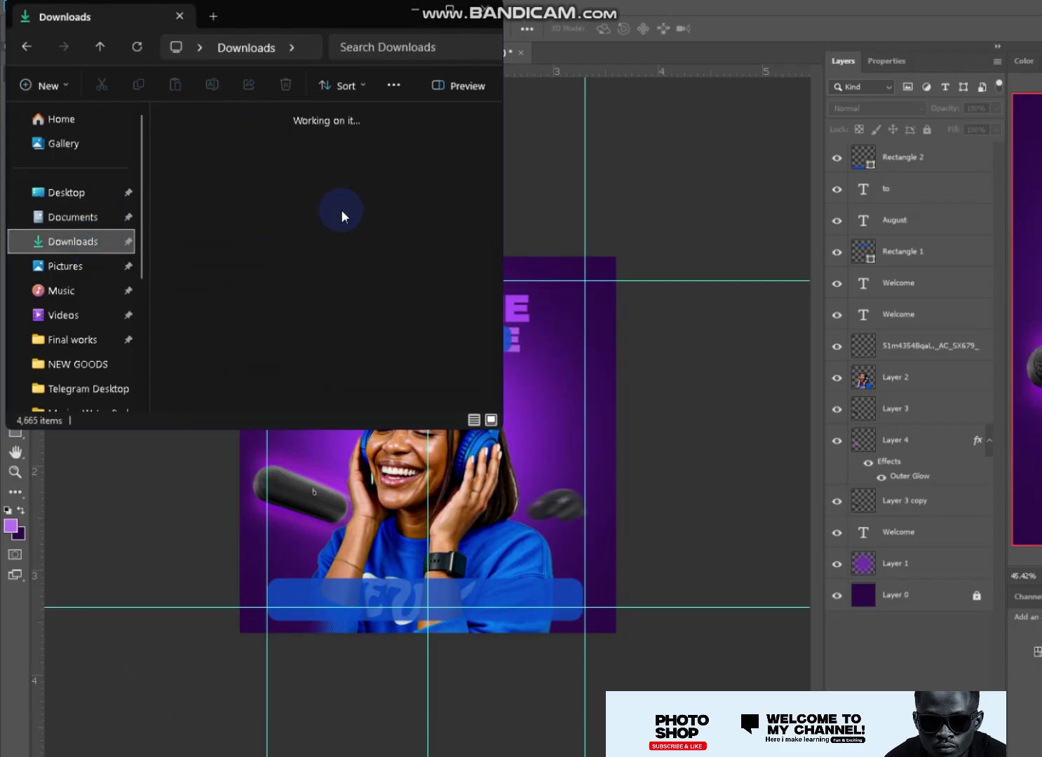
mouse_move(258, 159)
left_mouse_down()
mouse_move(630, 422)
mouse_move(588, 394)
left_mouse_up()
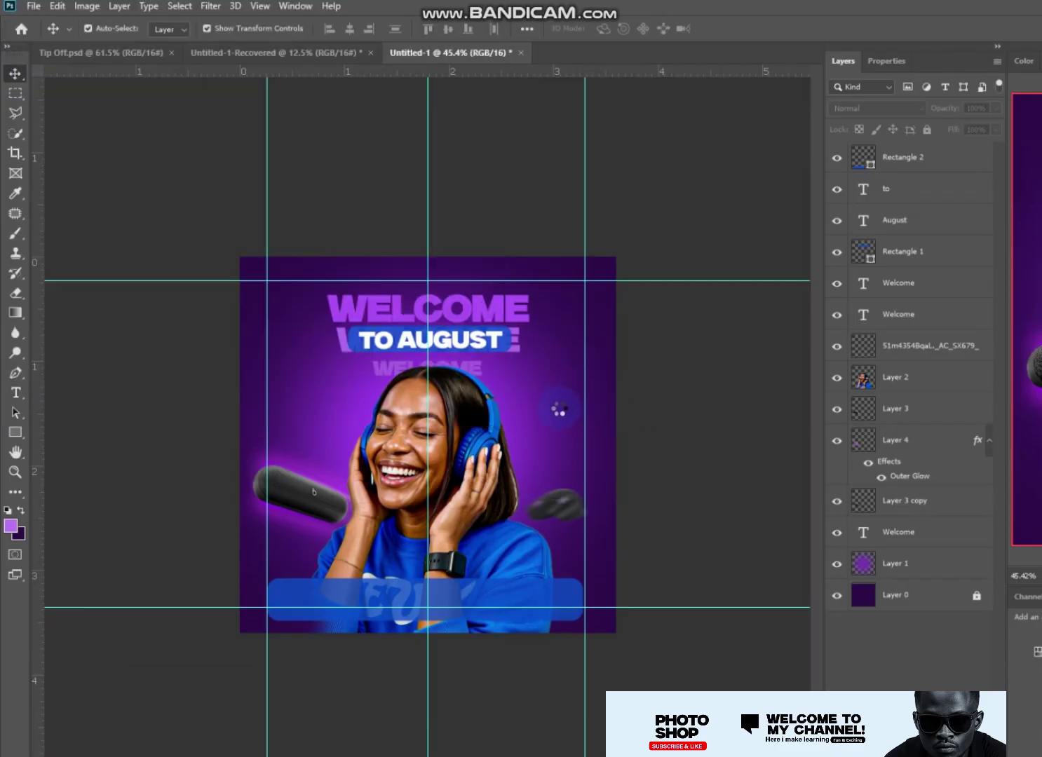
left_click_drag(551, 443, 621, 455)
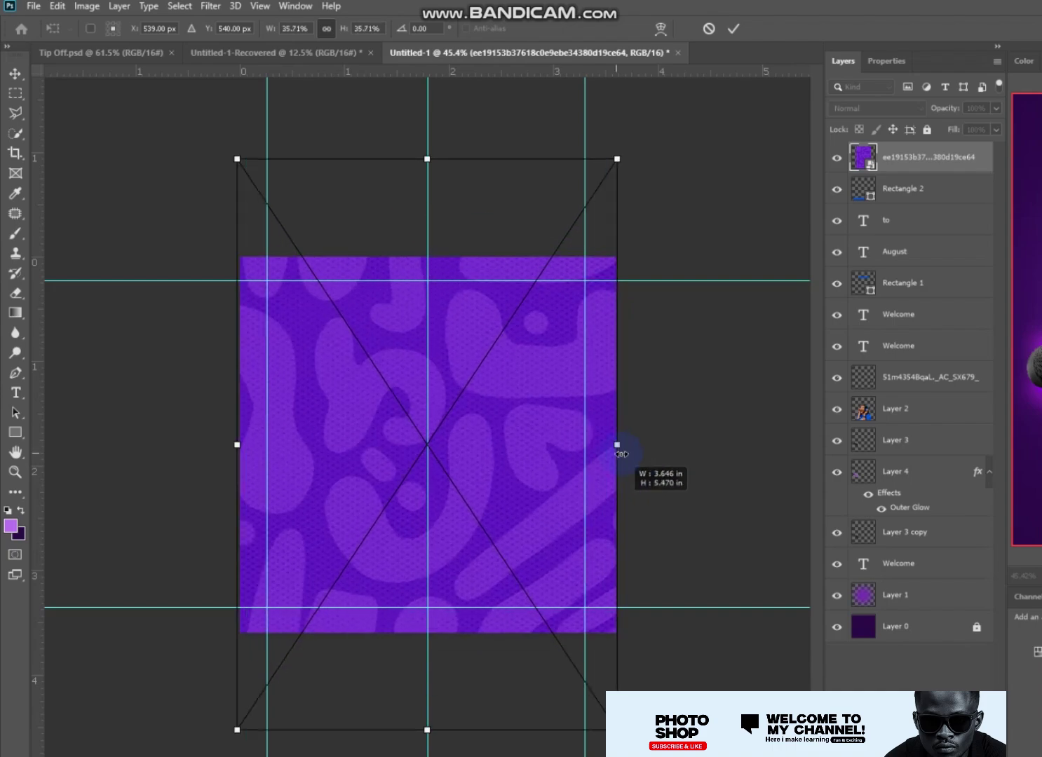
key("Return")
Step: Place the pattern layer just above Layer 0 with Soft Light blending
left_click_drag(935, 155, 904, 596)
left_click(877, 108)
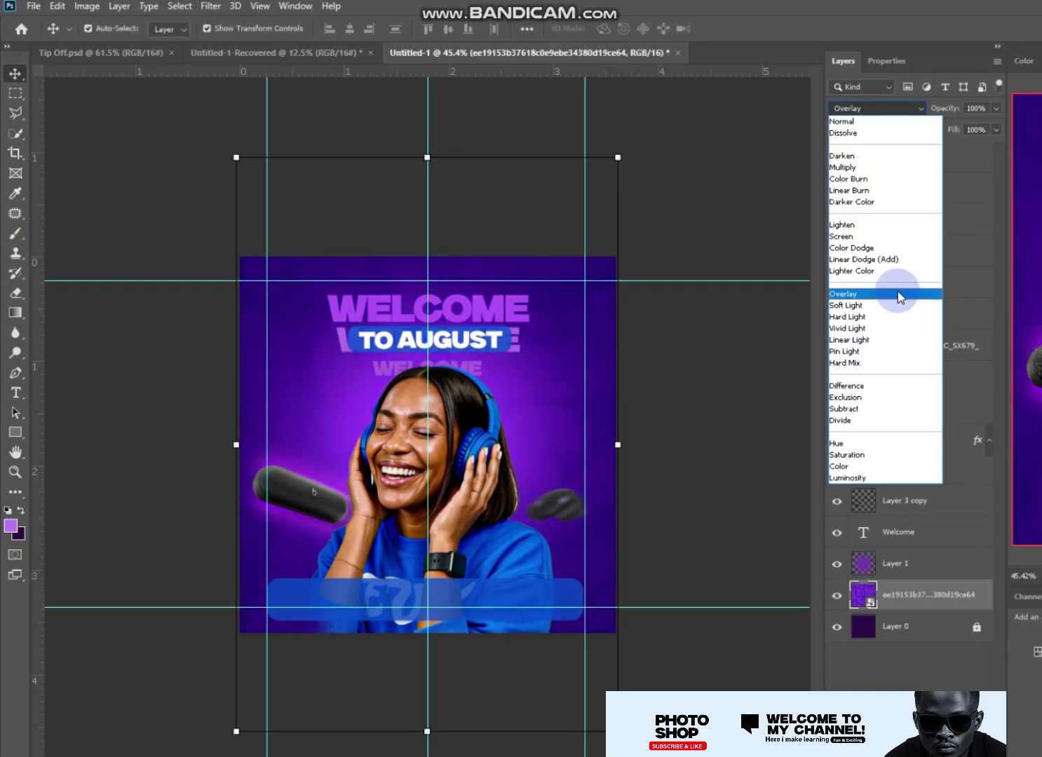
left_click(903, 306)
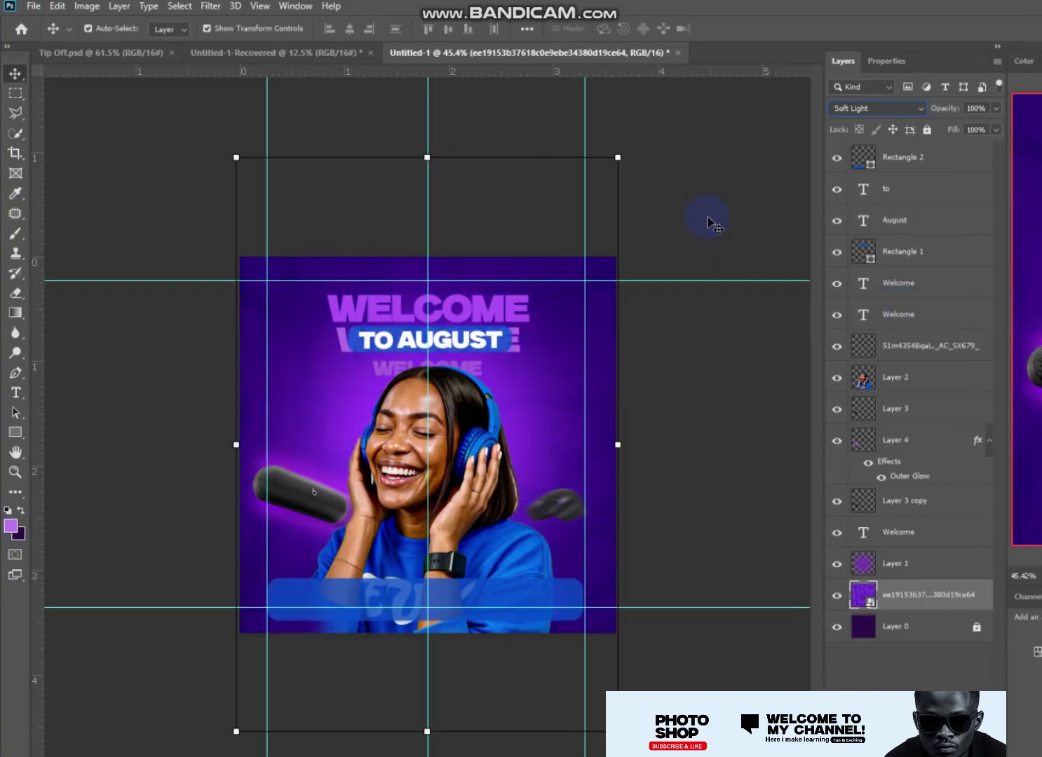
left_click(712, 218)
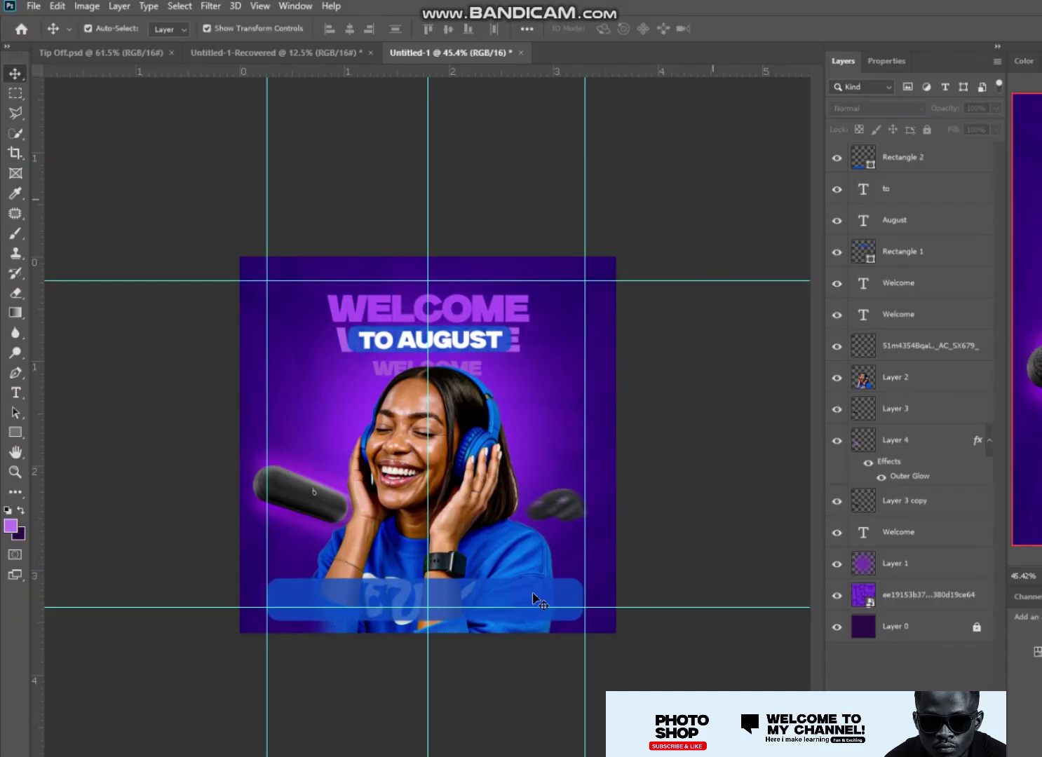
Step: Select the To, August and Rectangle 1 layers together and nudge them upward
left_click(397, 346)
left_click(374, 339, "shift")
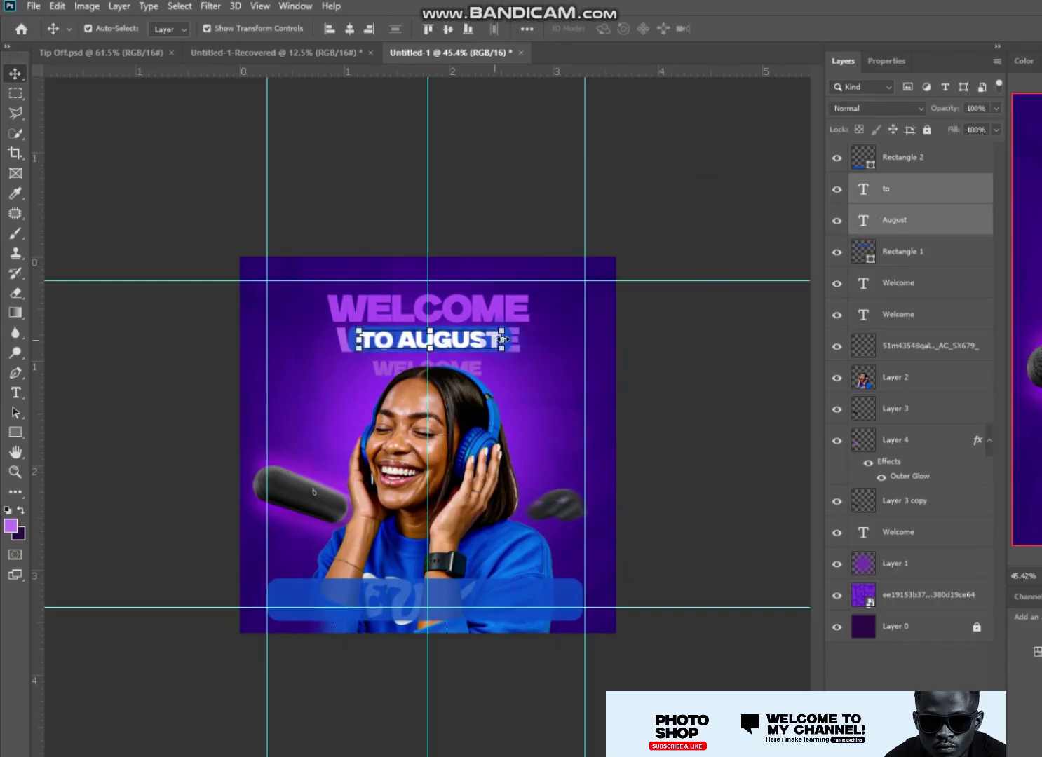
scroll(395, 399, "up", 3)
scroll(395, 399, "up", 3)
left_click(418, 255, "shift")
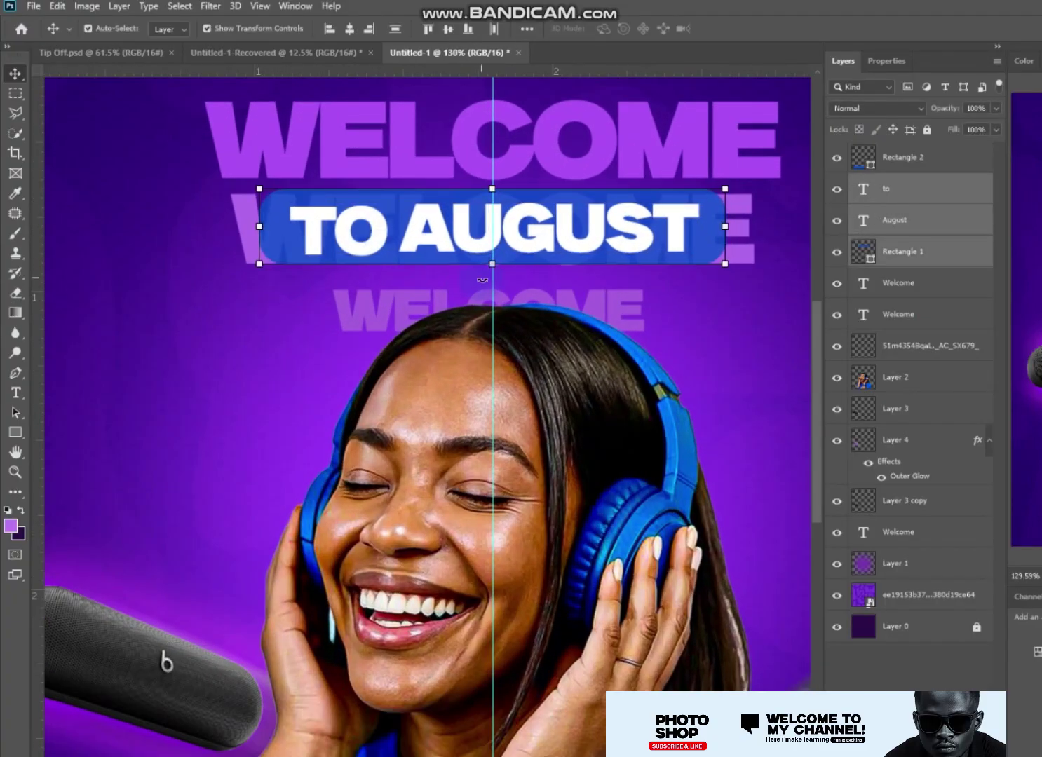
key("Up")
key("Up")
key("Up")
key("shift+Up")
key("shift+Up")
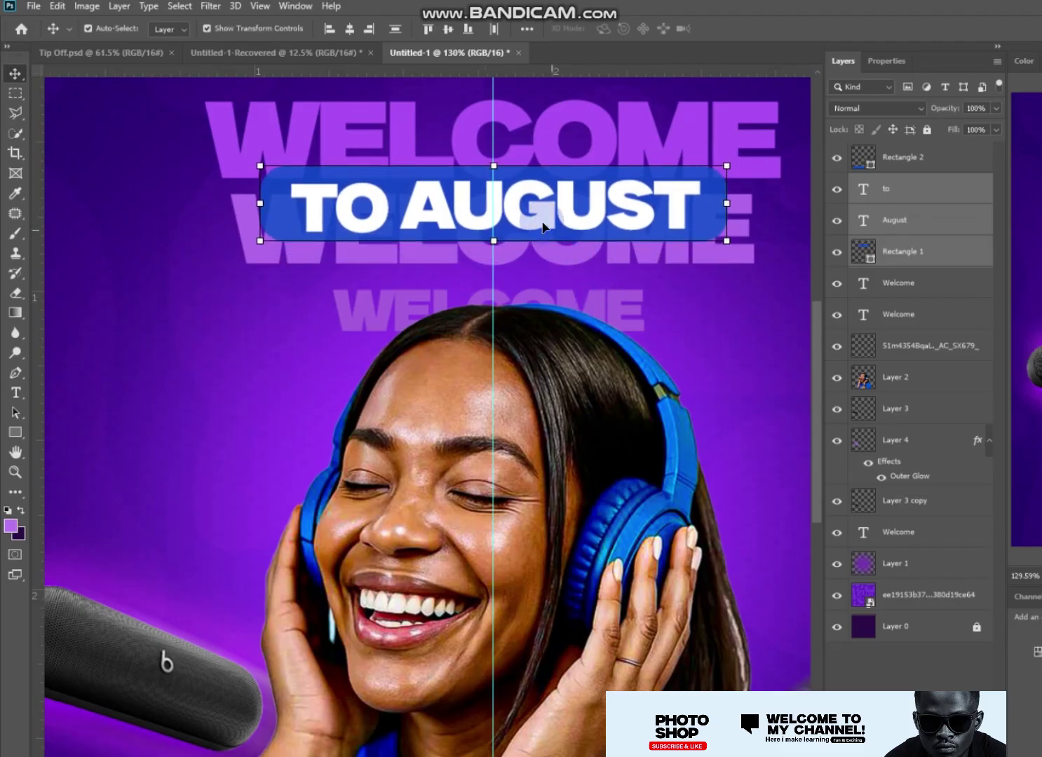
key("alt+bracketleft")
left_click(710, 324)
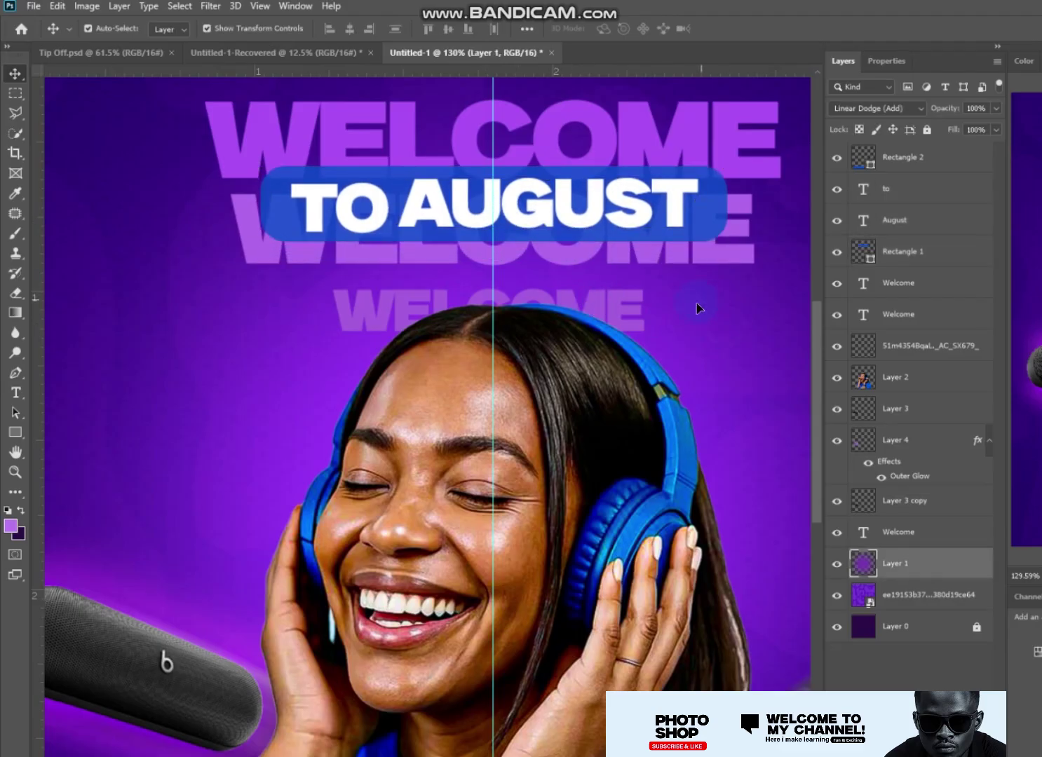
scroll(763, 361, "down", 3)
left_click(703, 303)
scroll(703, 302, "up", 1)
scroll(708, 353, "down", 1)
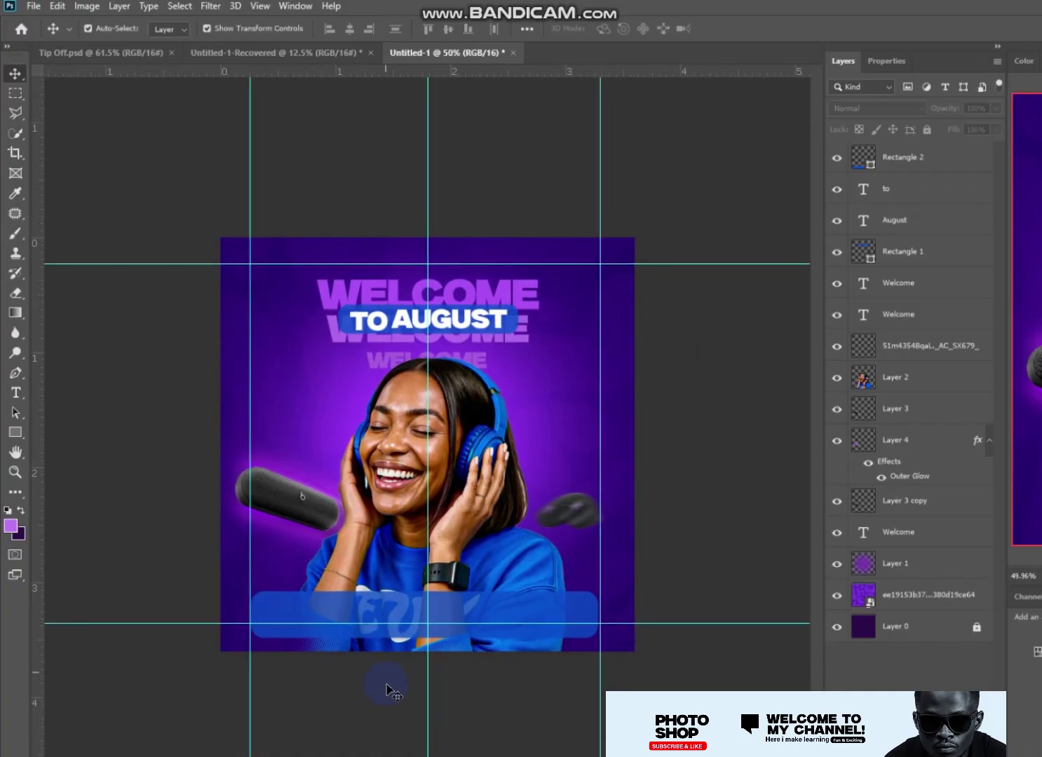
Step: Find the gold coin image in Downloads and place it onto the flyer
left_click(280, 712)
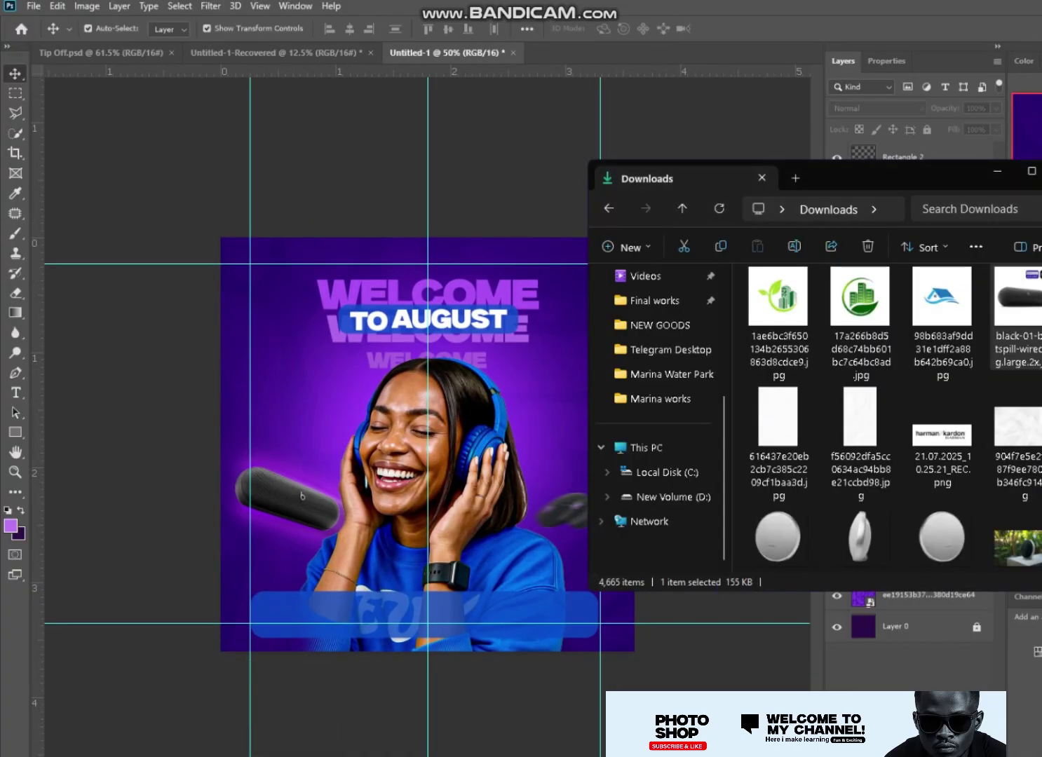
scroll(883, 420, "down", 5)
scroll(883, 421, "down", 5)
scroll(883, 421, "down", 5)
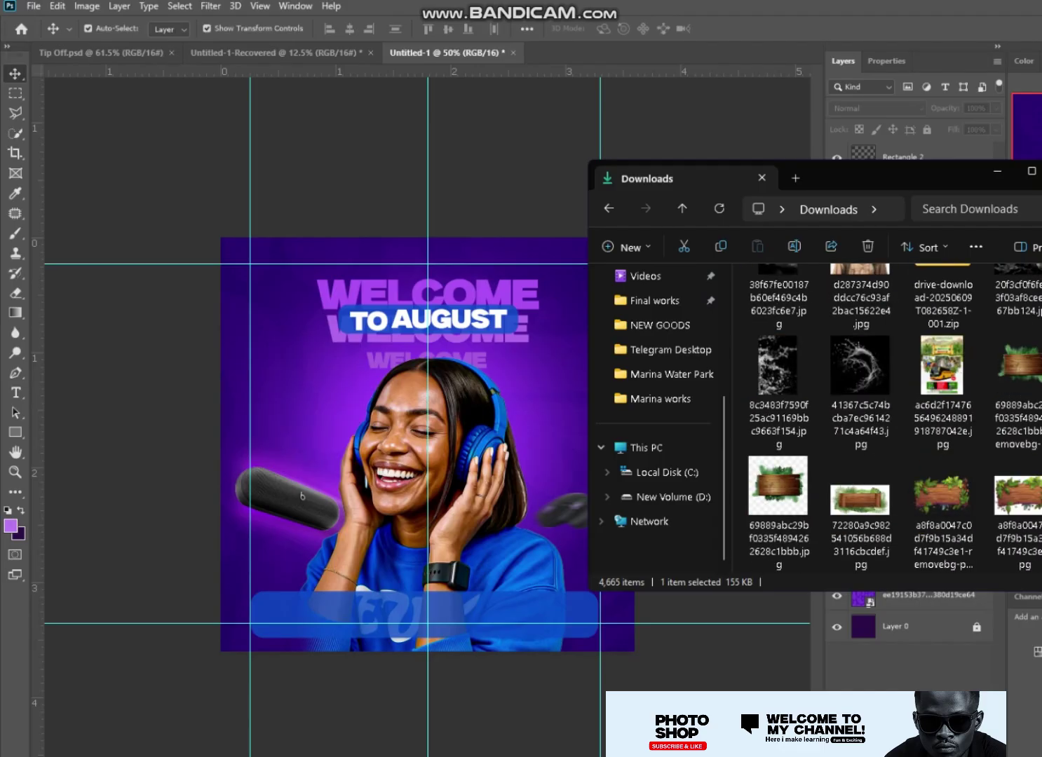
scroll(884, 420, "down", 5)
scroll(883, 421, "down", 5)
scroll(883, 421, "down", 5)
scroll(883, 421, "down", 5)
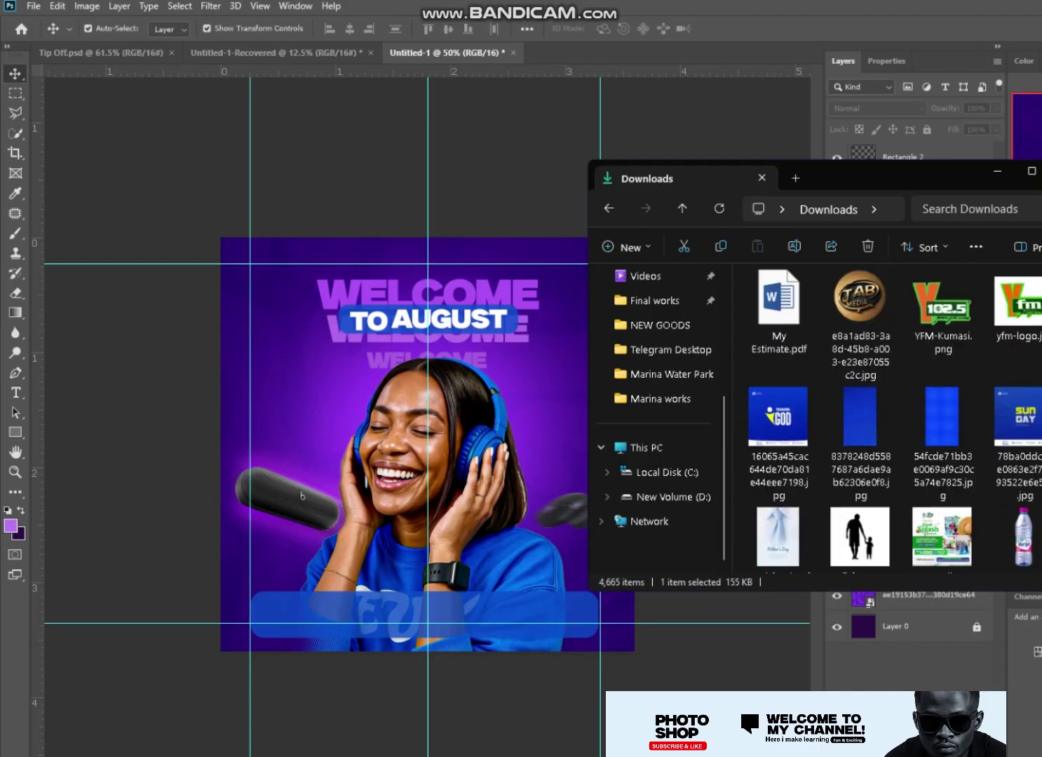
scroll(884, 421, "up", 5)
scroll(883, 420, "up", 5)
left_click(416, 526)
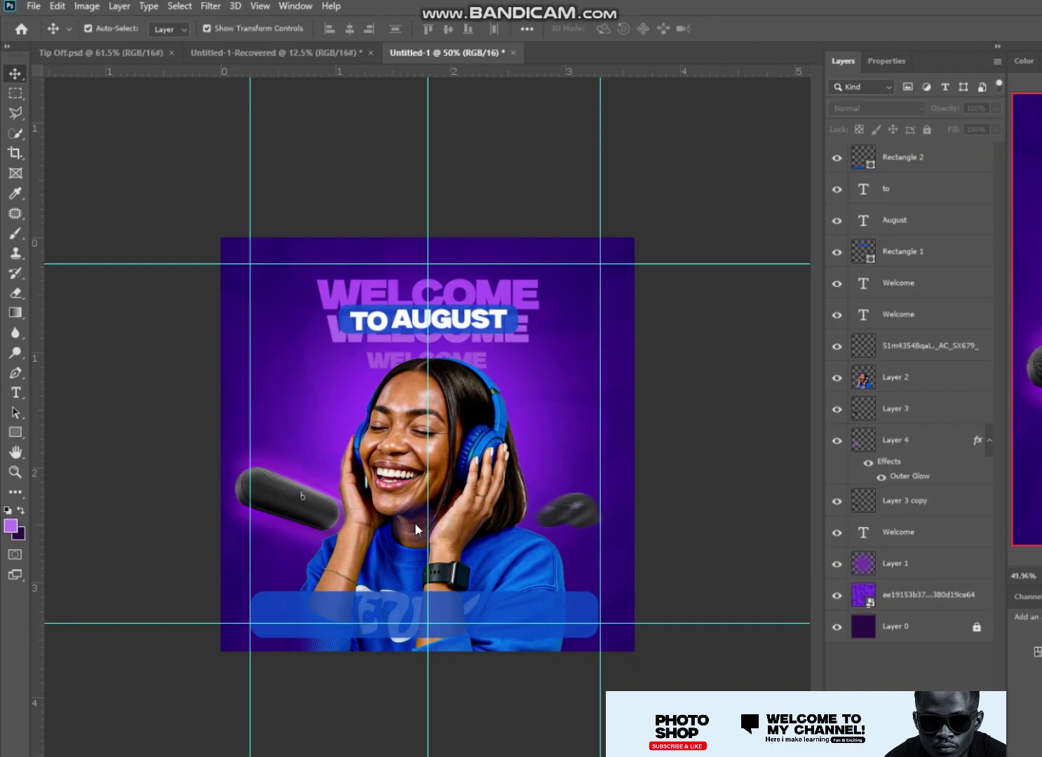
key("Return")
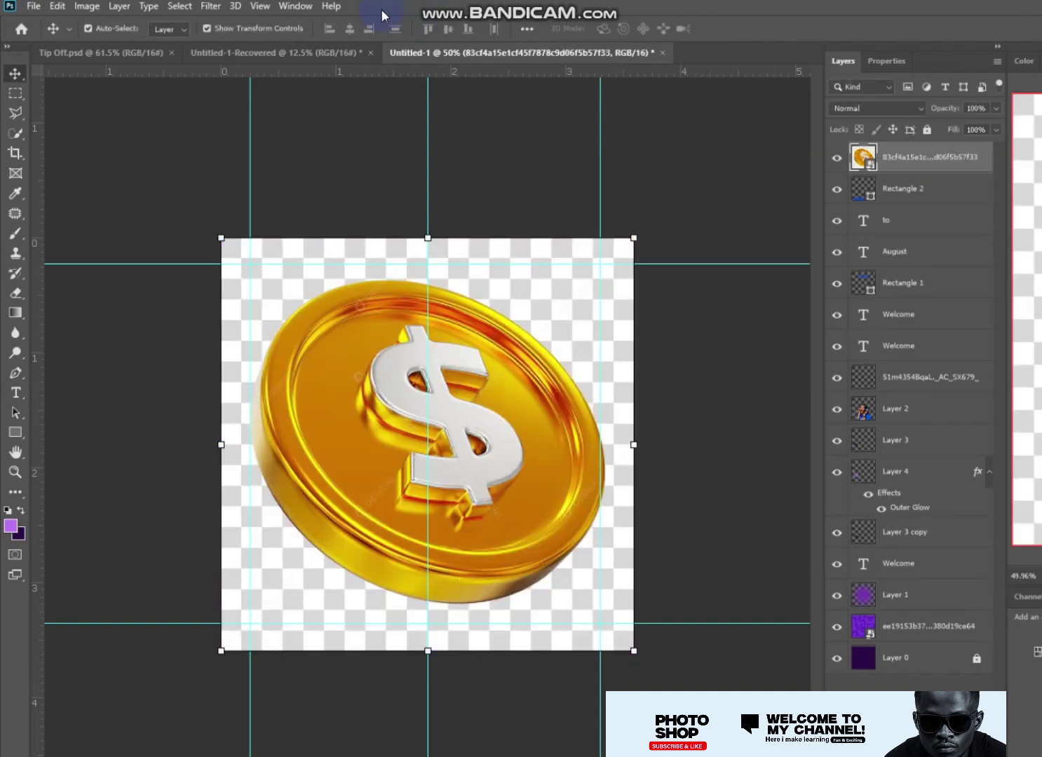
left_click(180, 5)
left_click(285, 226)
Step: Copy the coin to its own layer, delete the original, and shrink it by her hand
key("ctrl+j")
left_click(935, 191)
key("Delete")
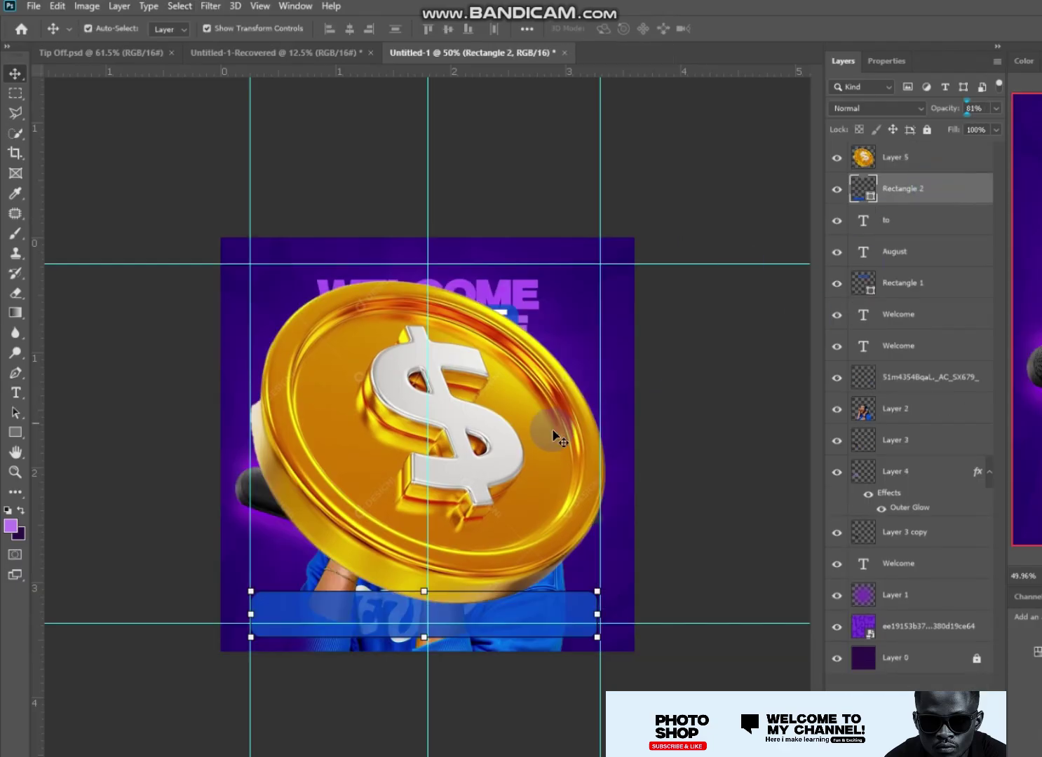
mouse_move(248, 273)
left_mouse_down()
mouse_move(542, 530)
mouse_move(545, 517)
mouse_move(251, 339)
mouse_move(303, 414)
mouse_move(268, 633)
mouse_move(205, 679)
mouse_move(247, 621)
left_mouse_up()
key("Return")
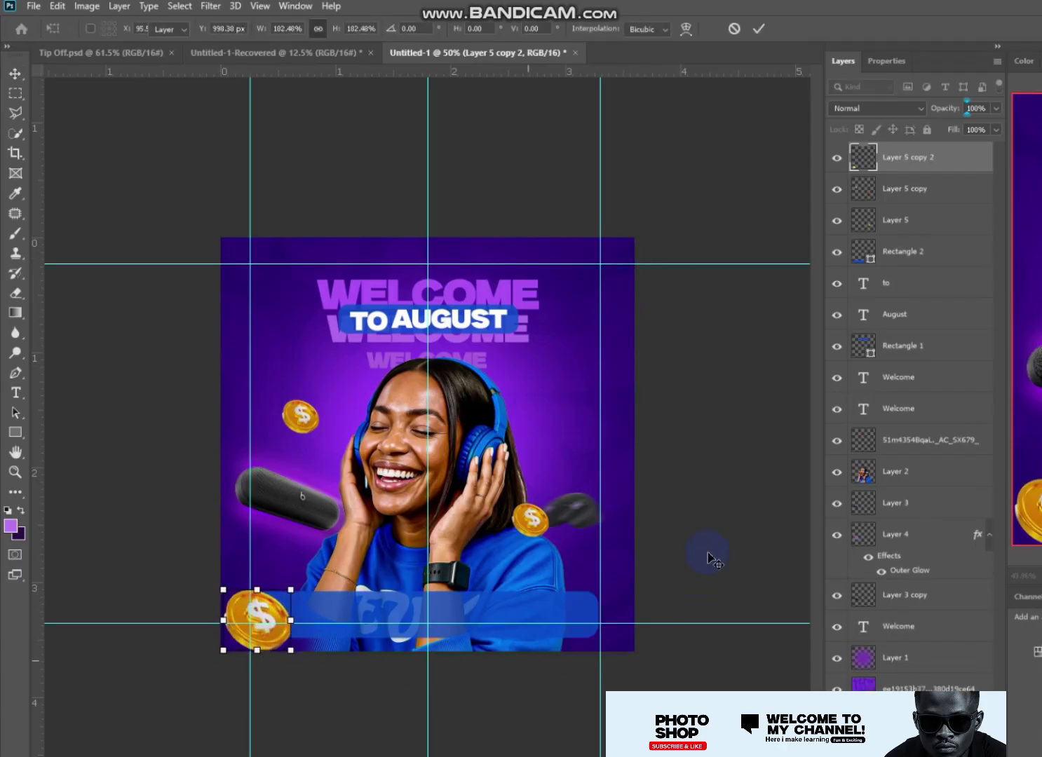
left_click(705, 551)
Step: Apply a Motion Blur at angle 7 to the coin by her hand
left_click(529, 519)
left_click(210, 5)
mouse_move(219, 192)
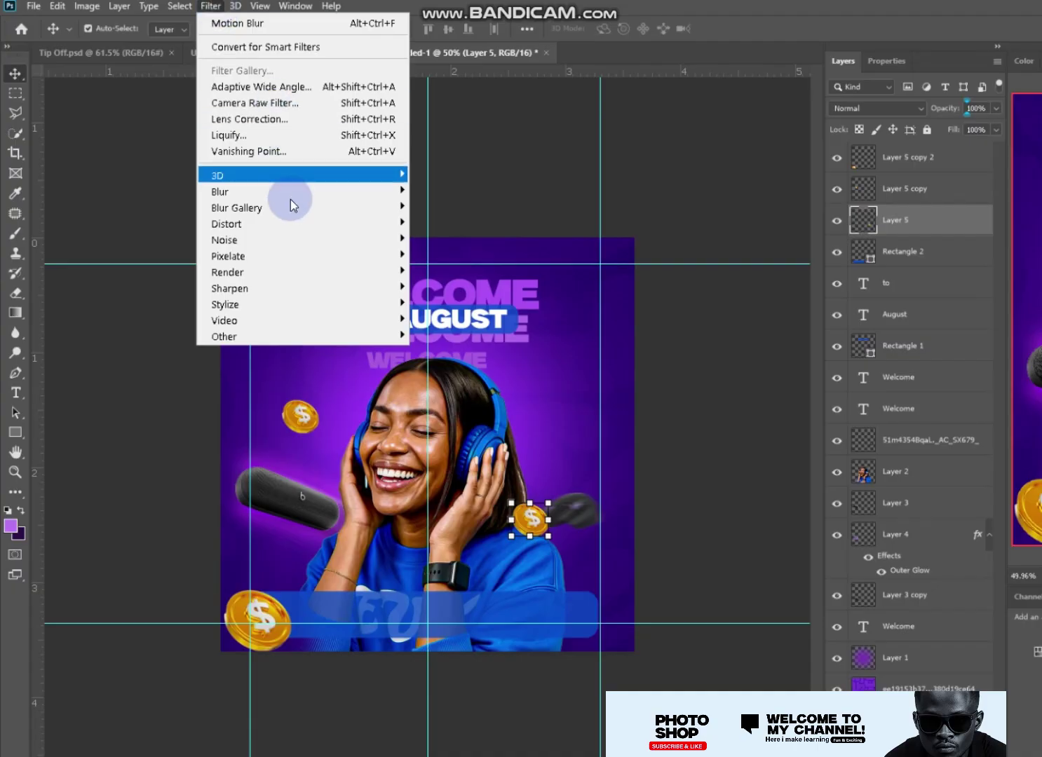
left_click(477, 287)
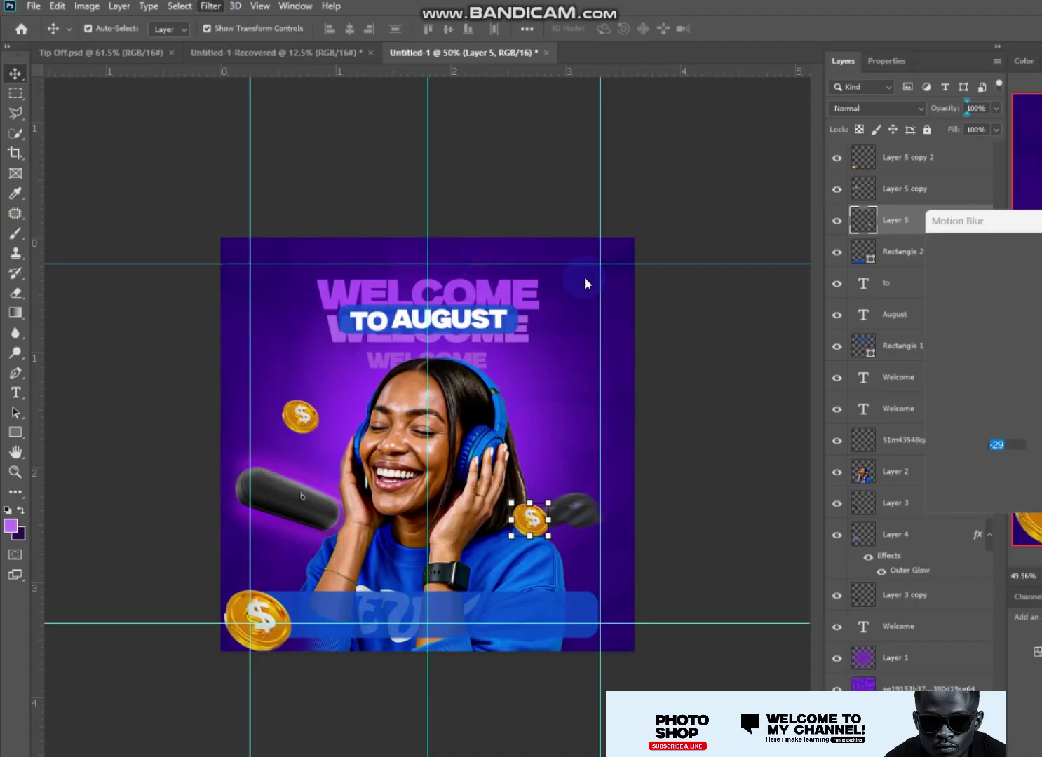
type("7")
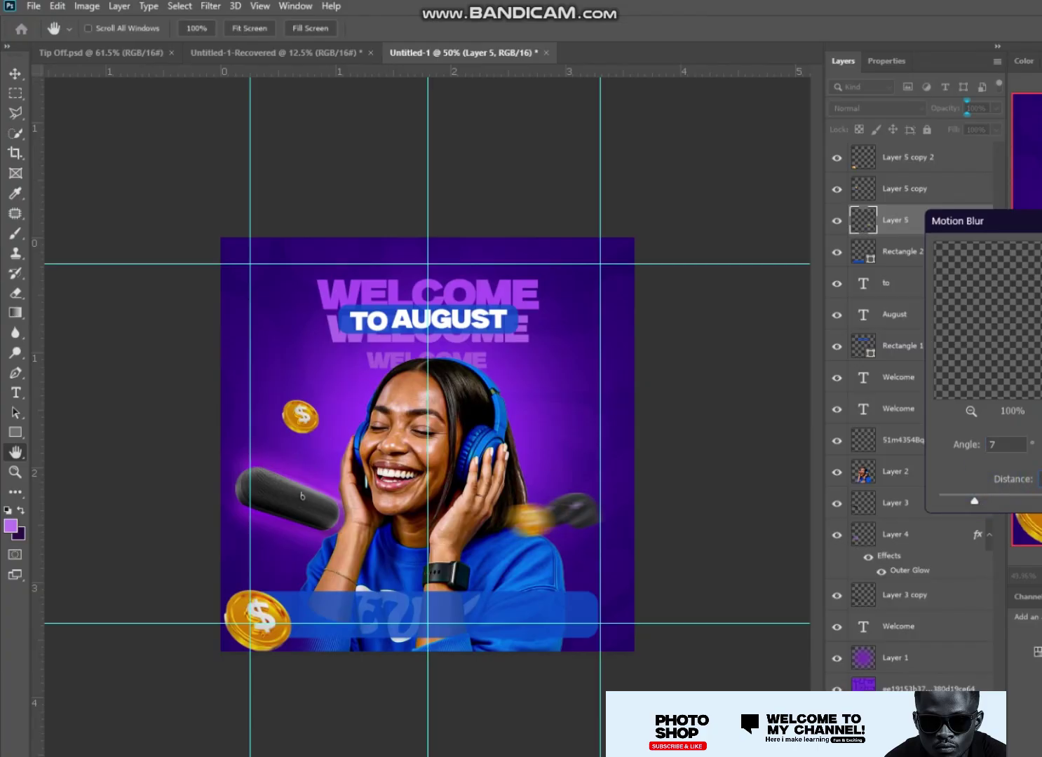
key("Return")
left_click(712, 347)
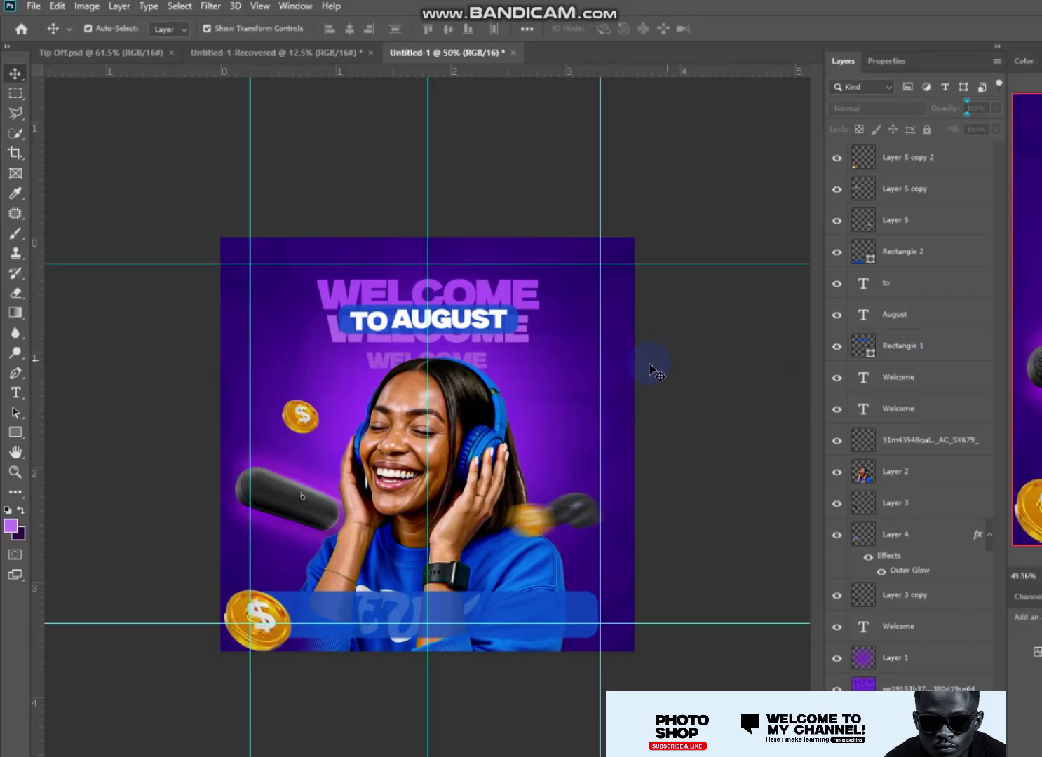
Step: Give the coin beside her face a Gaussian Blur of radius 3.3
left_click(301, 418)
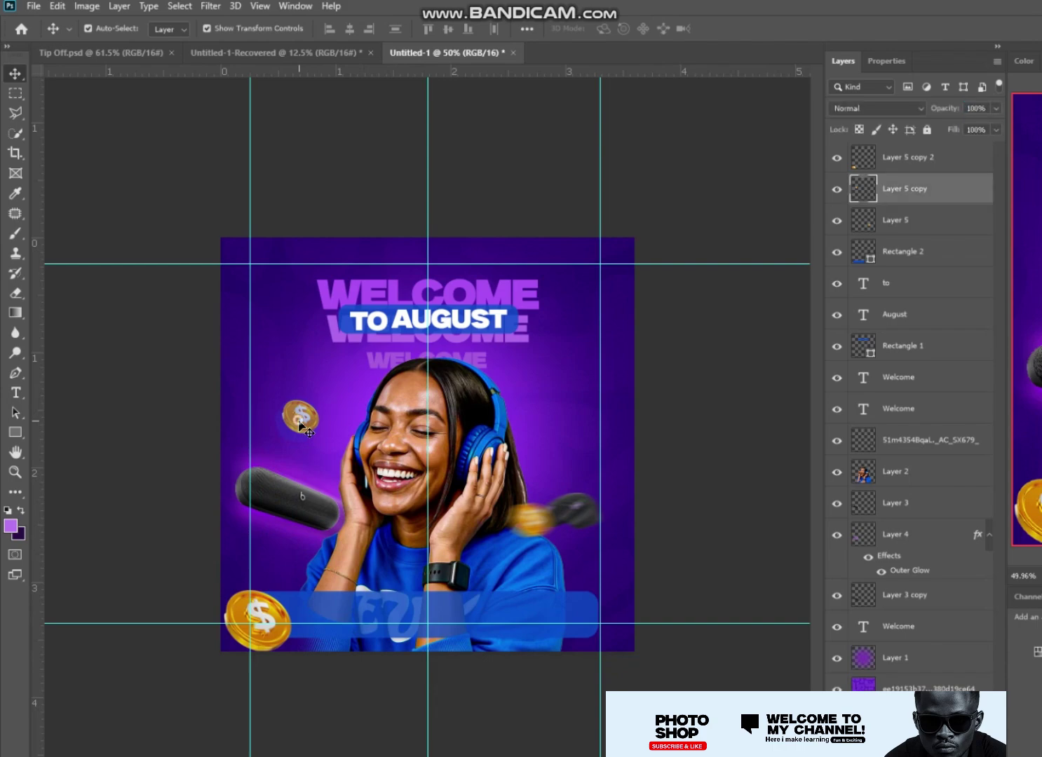
left_click(210, 5)
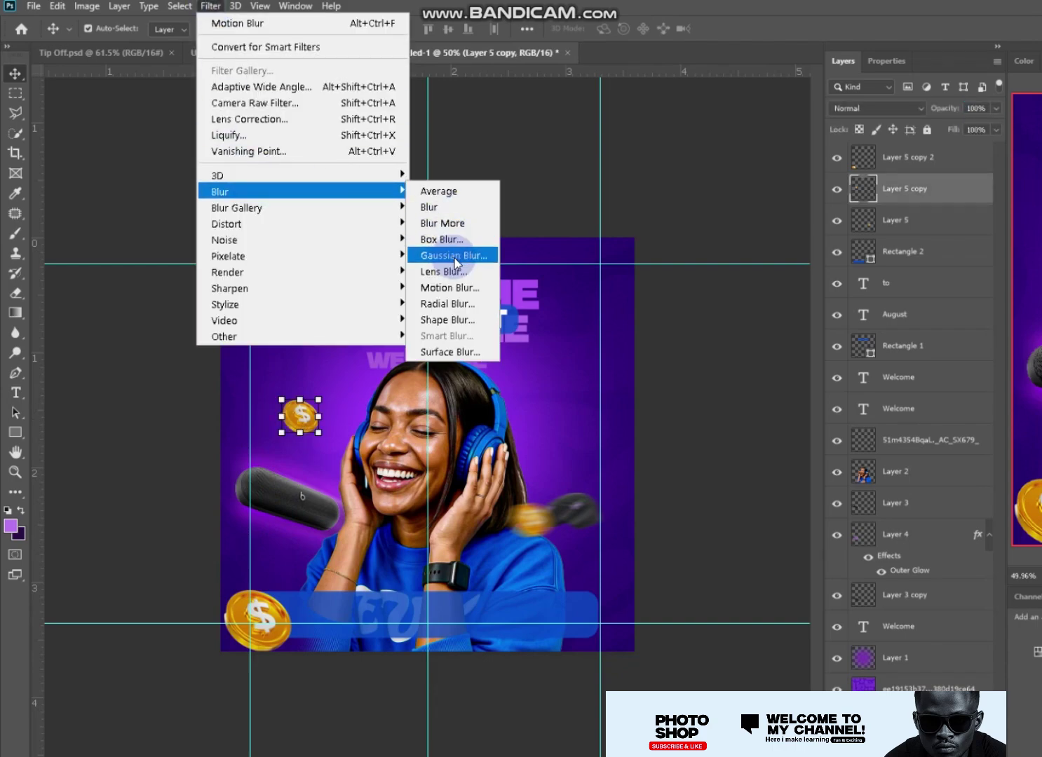
left_click(454, 256)
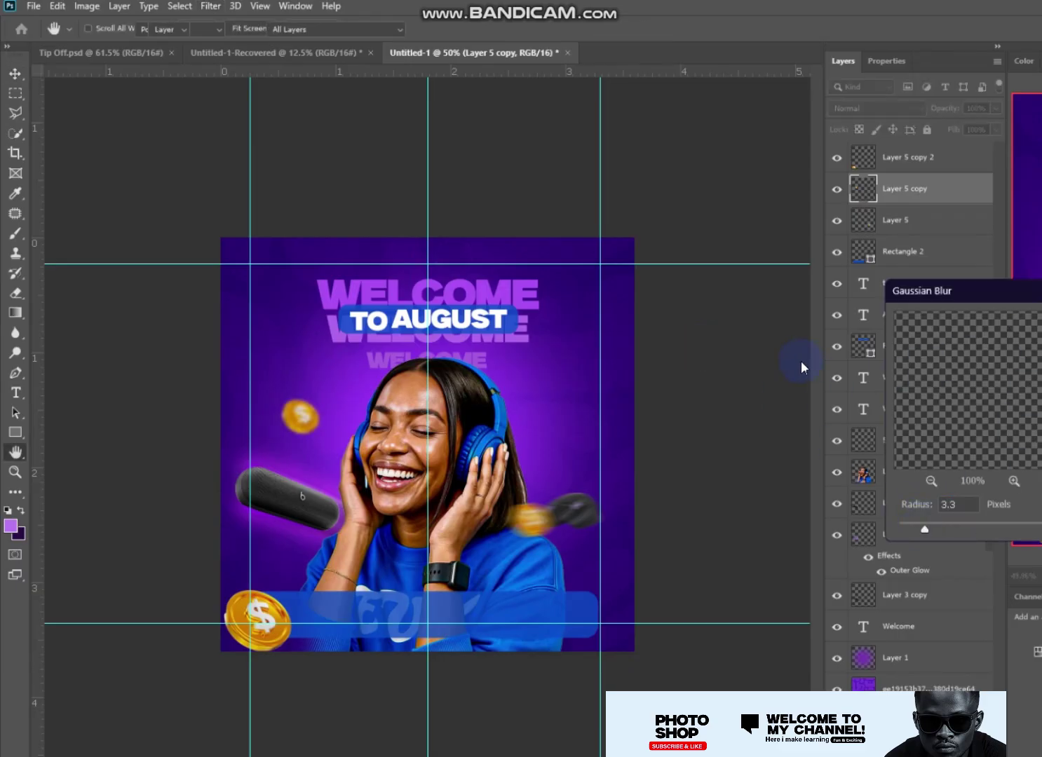
key("Return")
Step: Reposition and slightly enlarge the bottom-left coin
left_click_drag(261, 589, 265, 610)
key("ctrl+t")
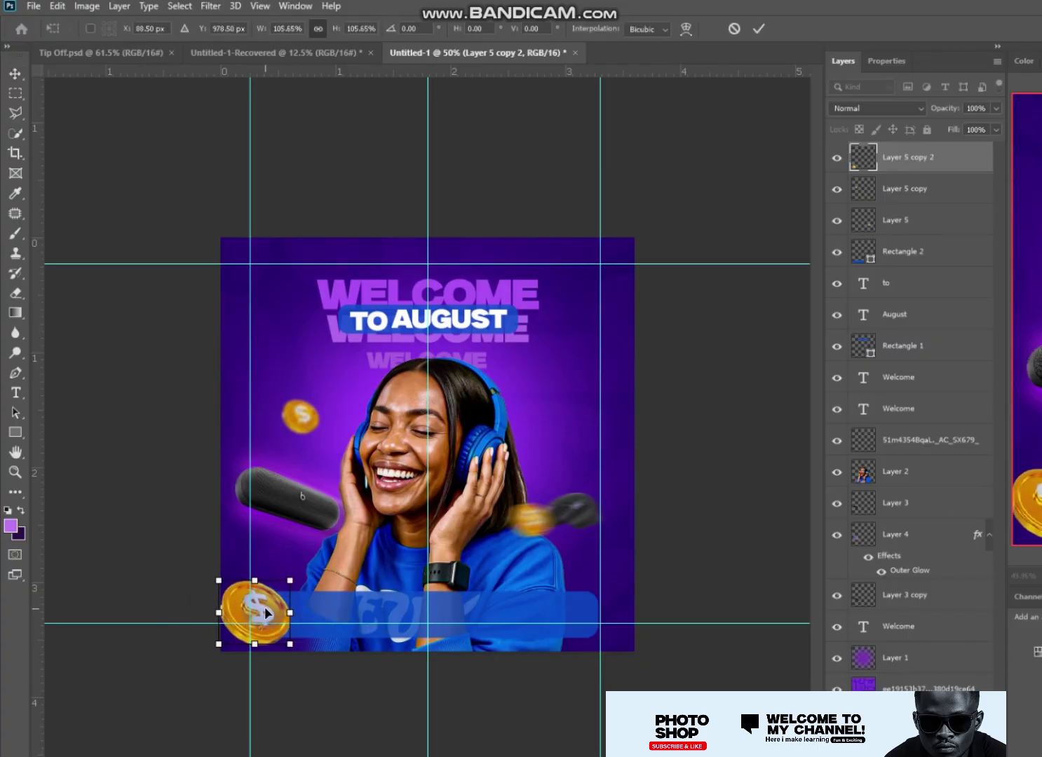
key("Return")
Step: Adjust the bottom-left coin's Hue/Saturation to Hue +8 and Saturation +13
right_click(258, 613)
left_click(87, 7)
mouse_move(304, 139)
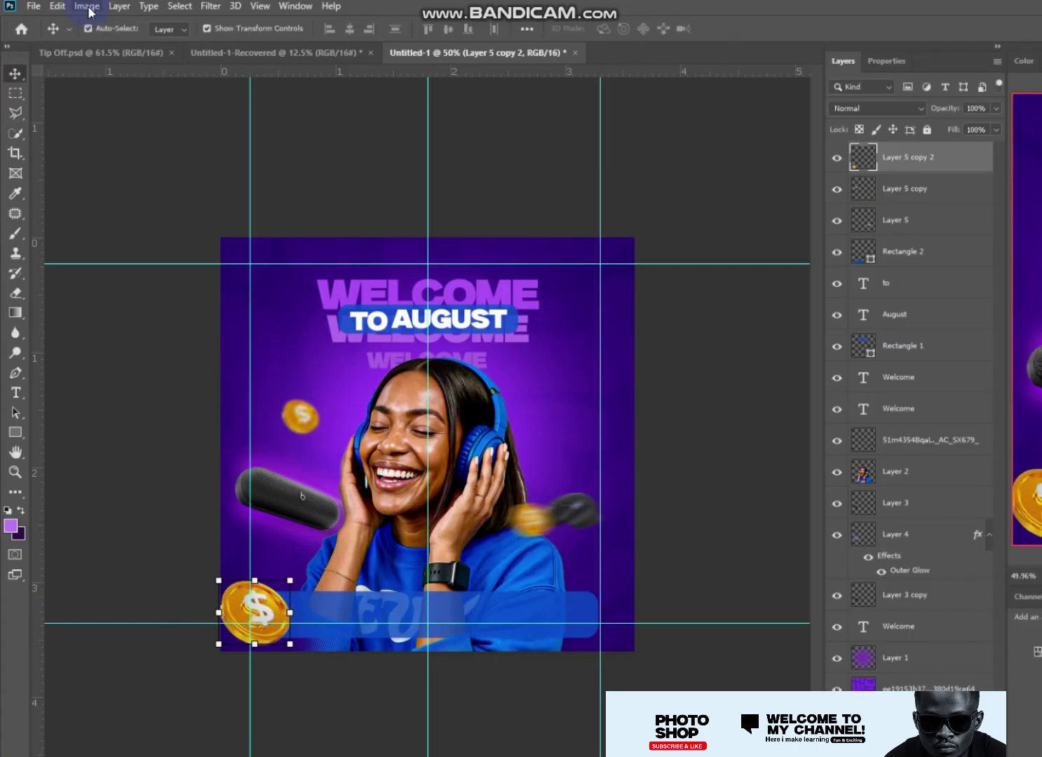
left_click(87, 7)
left_click(305, 136)
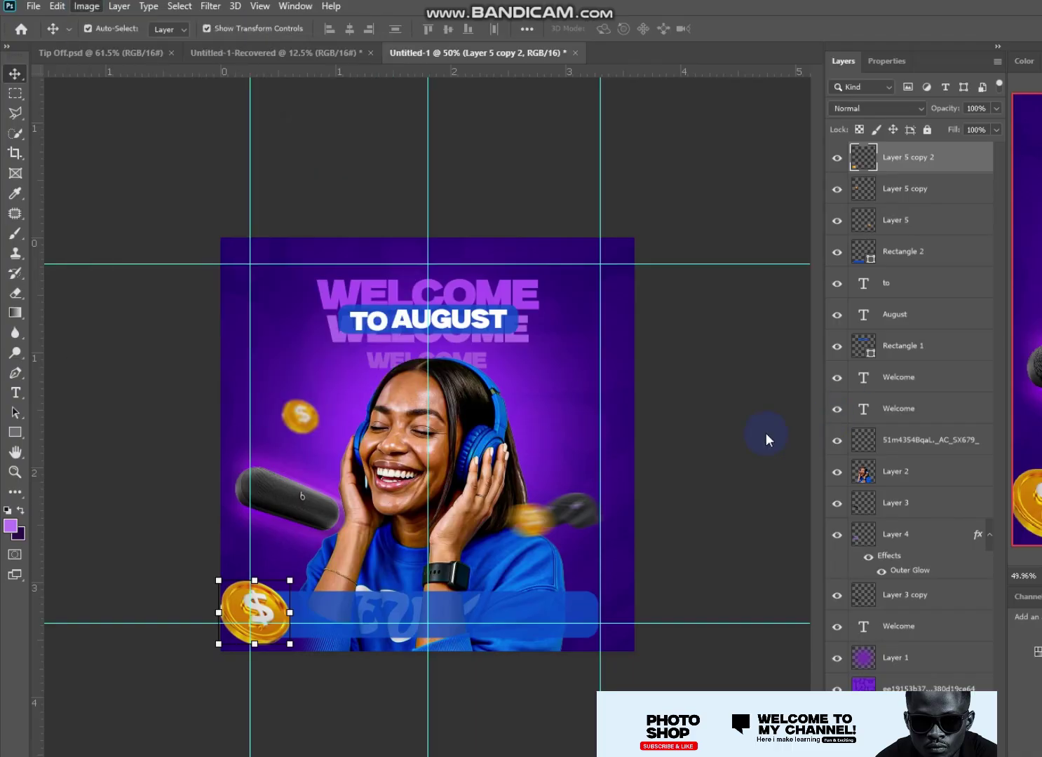
left_click_drag(995, 295, 811, 292)
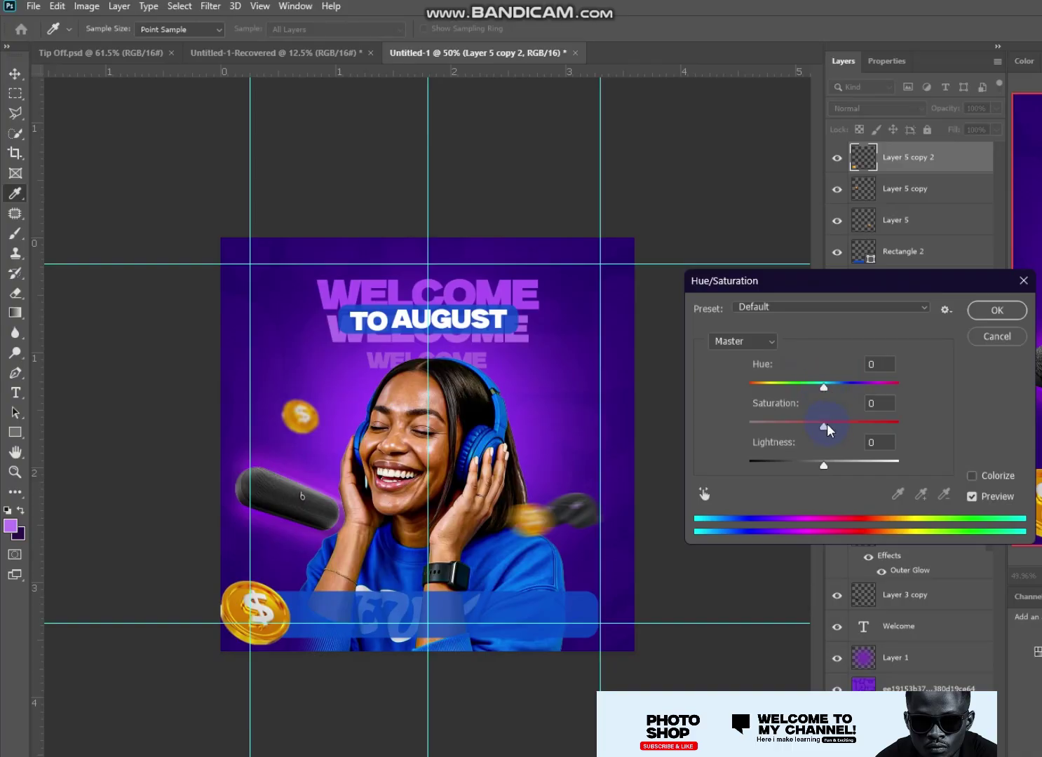
mouse_move(824, 425)
left_mouse_down()
mouse_move(833, 425)
mouse_move(830, 387)
left_mouse_up()
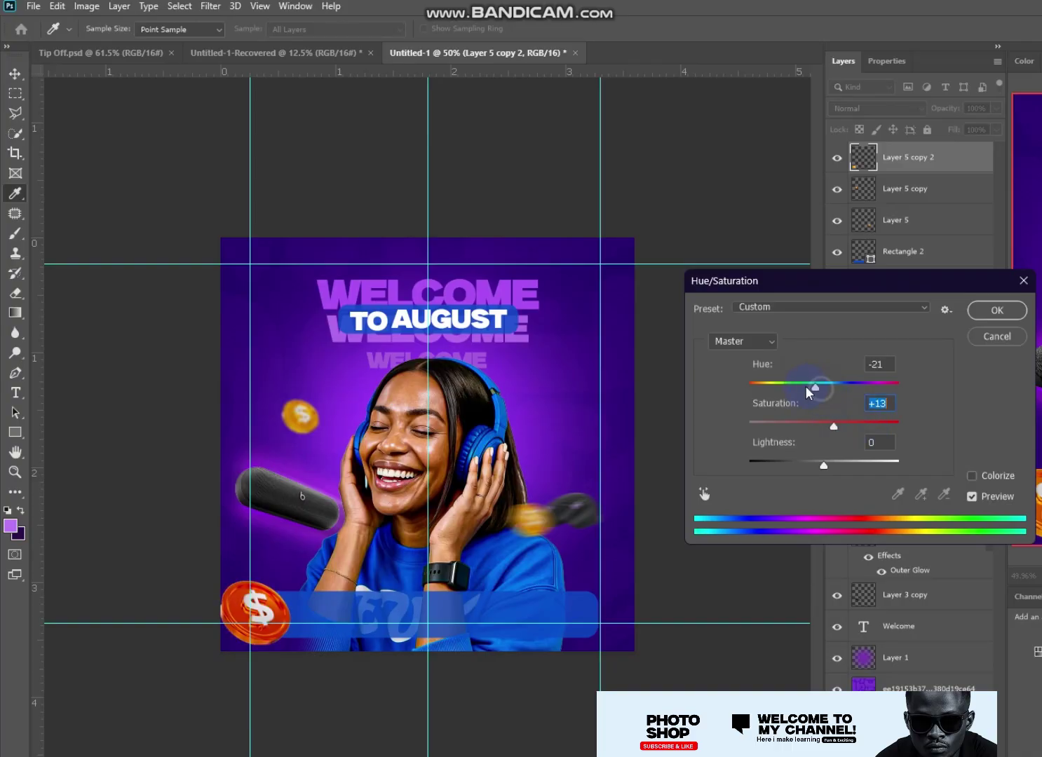
left_click(996, 310)
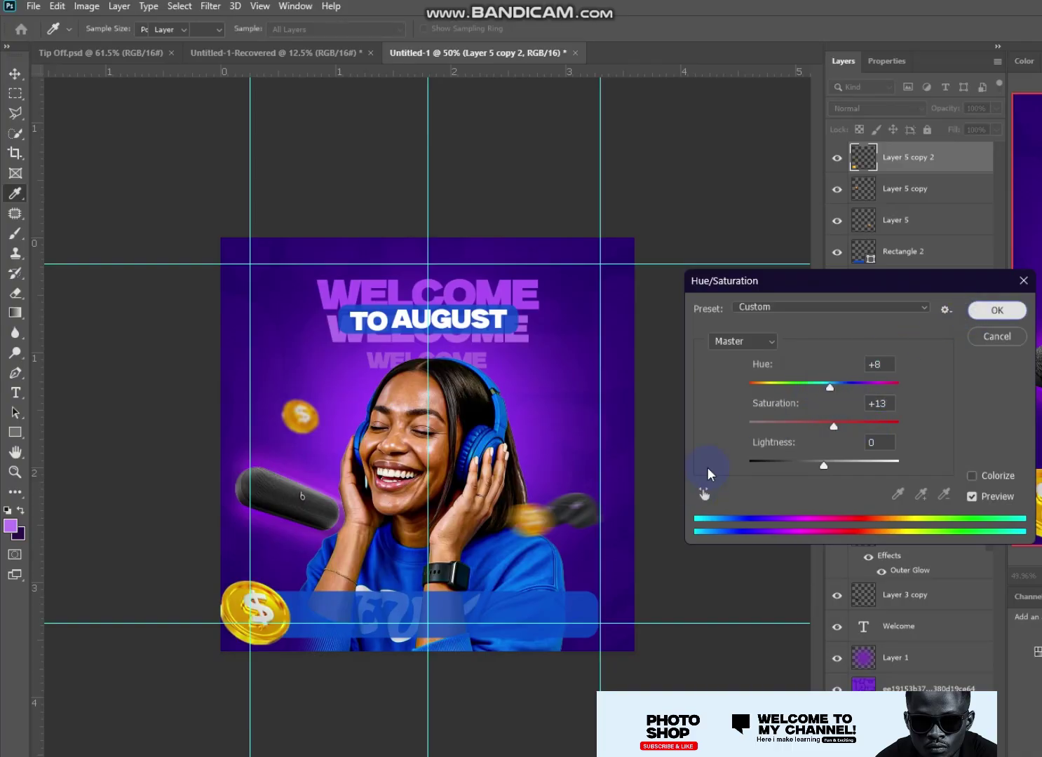
key("v")
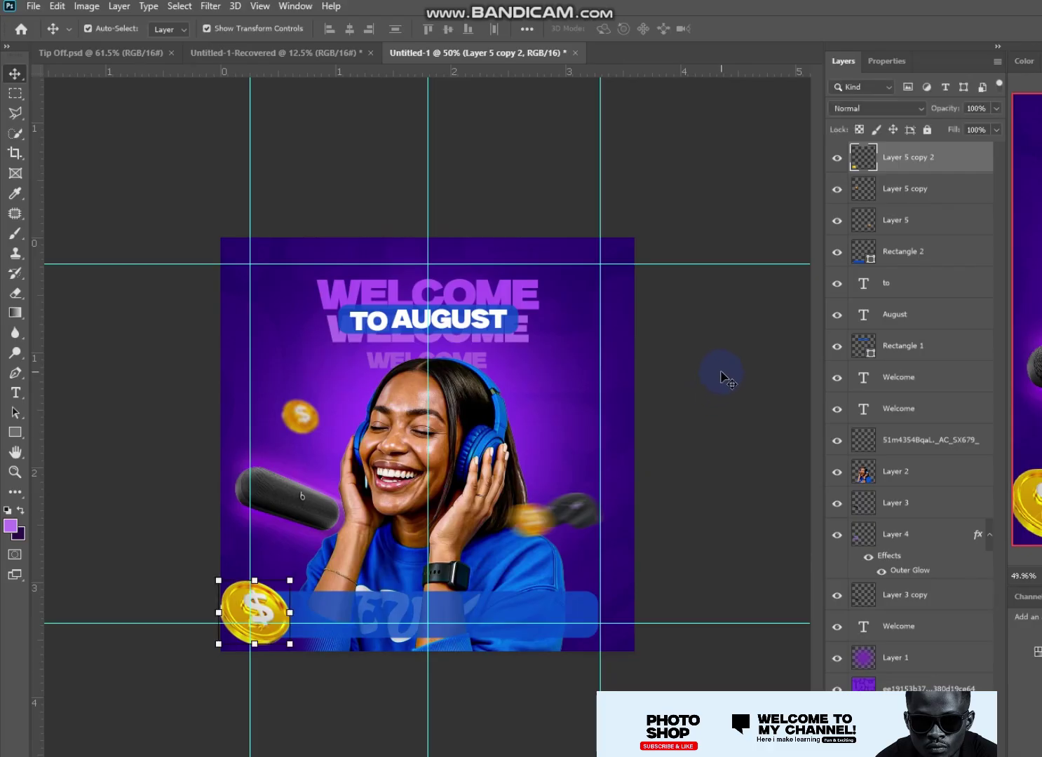
left_click(722, 379)
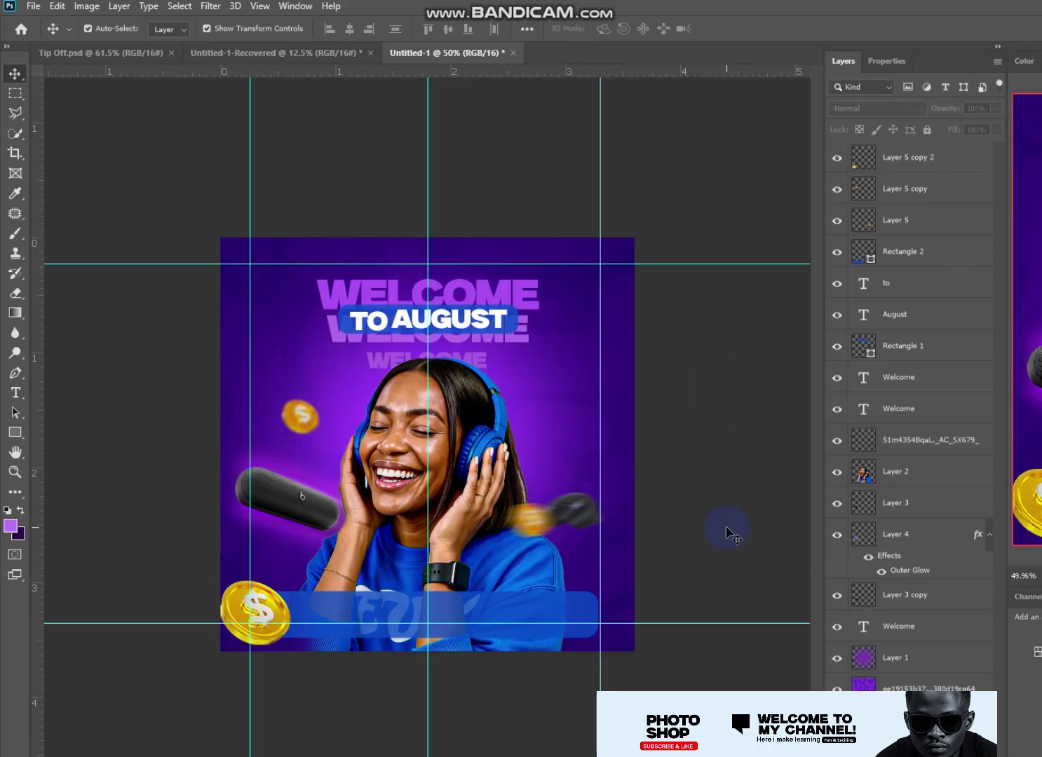
Step: Add the two-line tagline ENJOY YOUR TECH LIFE right of the headphones, coloured white (ffffff)
left_click(16, 392)
left_click(553, 427)
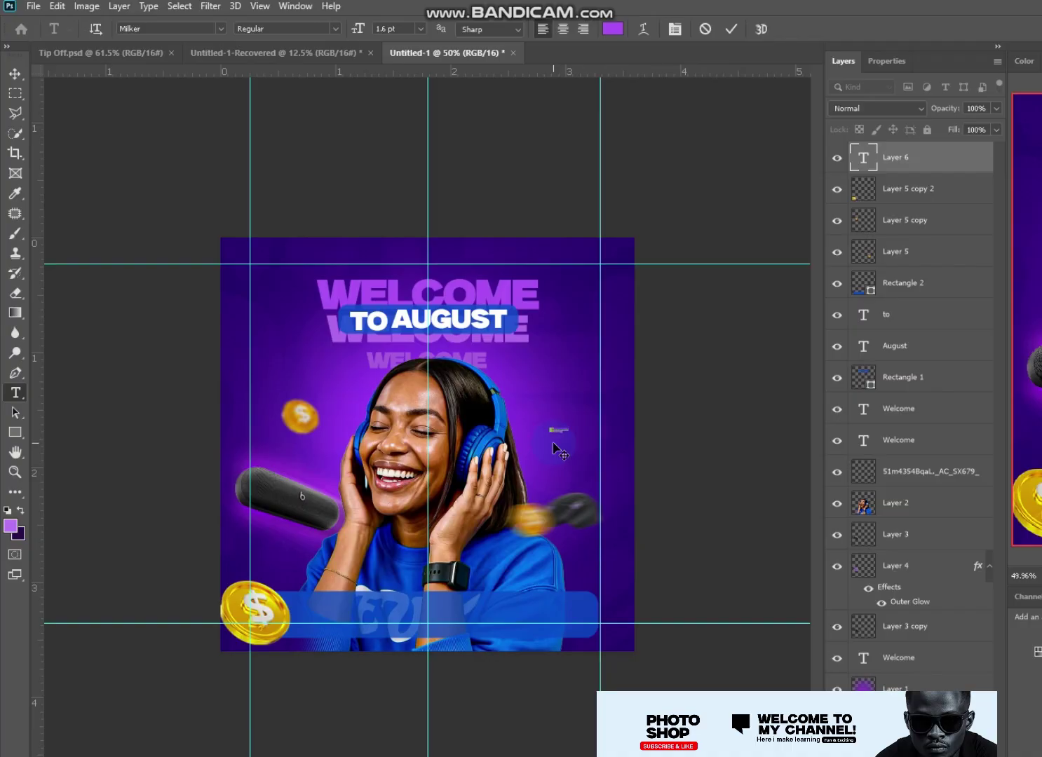
left_click(731, 29)
left_click(612, 28)
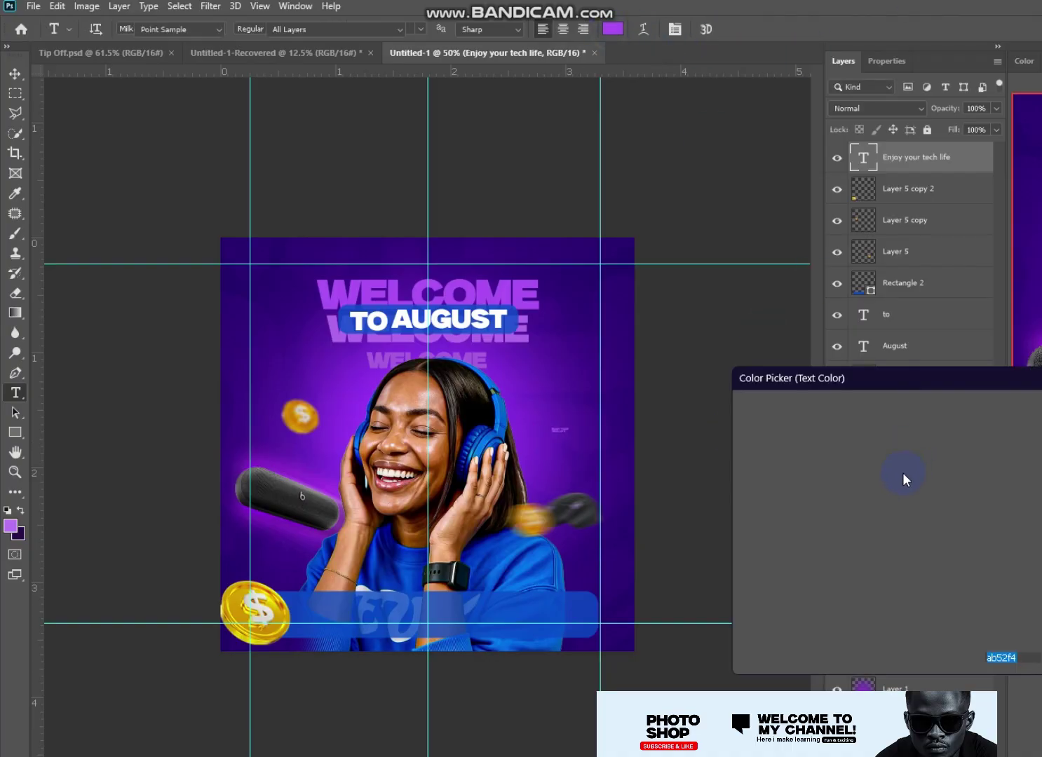
type("ffffff")
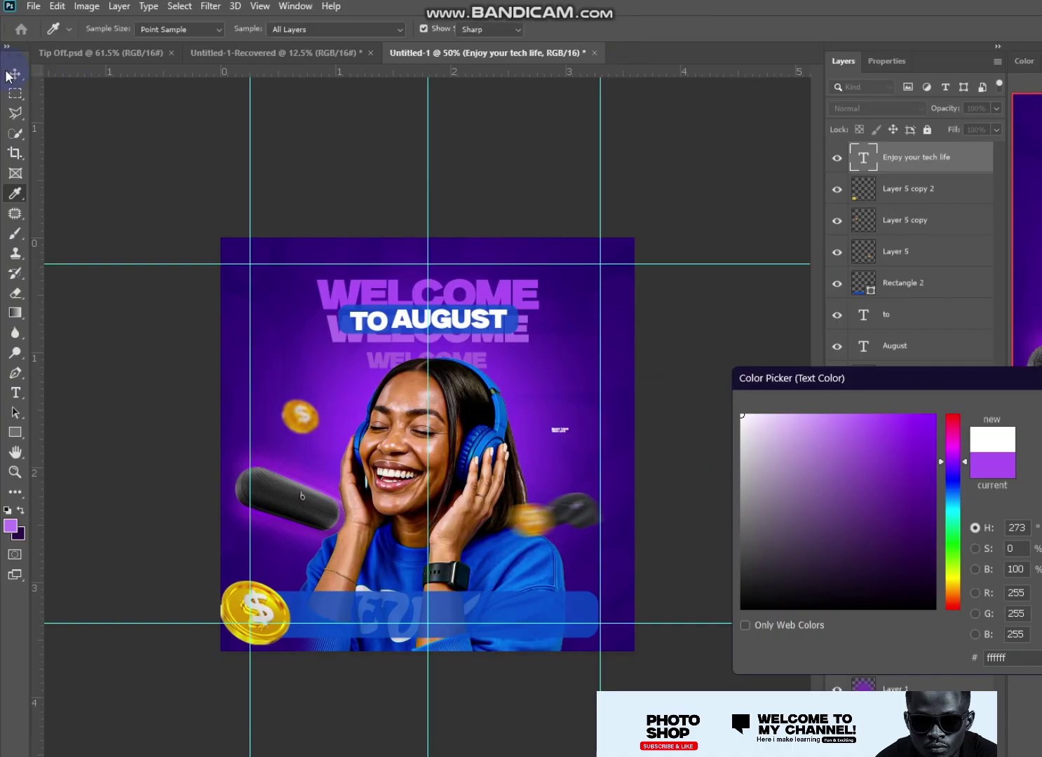
key("Return")
left_click(15, 74)
Step: Scale the tagline up slightly and set its leading to 6 pt
key("ctrl+t")
mouse_move(571, 434)
left_mouse_down()
mouse_move(596, 452)
mouse_move(566, 444)
left_mouse_up()
key("Return")
left_click(886, 61)
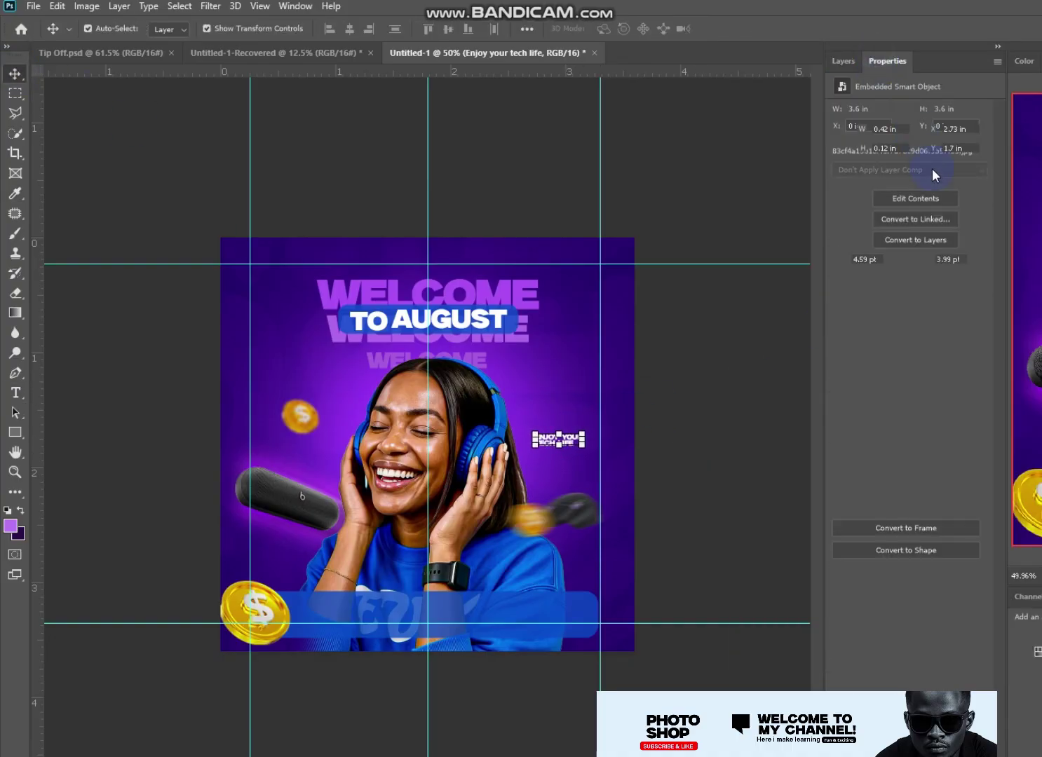
key("Return")
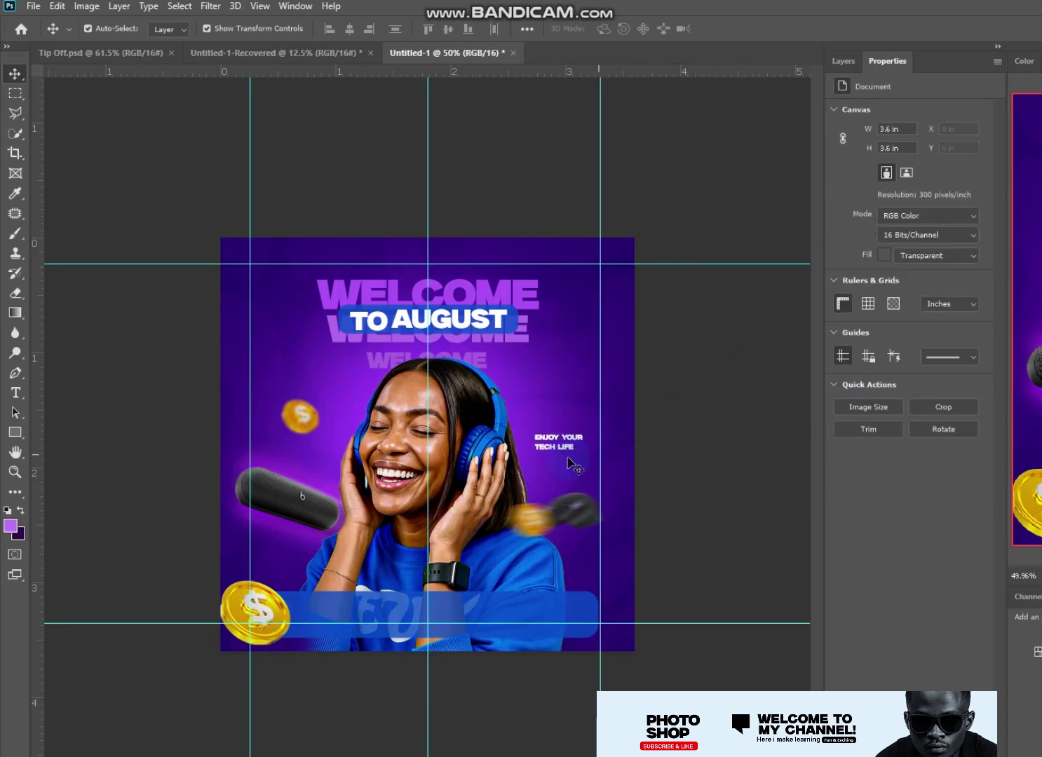
scroll(690, 424, "up", 2)
Step: Give the tagline 0 tracking, 5 pt leading and the Milker font
left_click(943, 278)
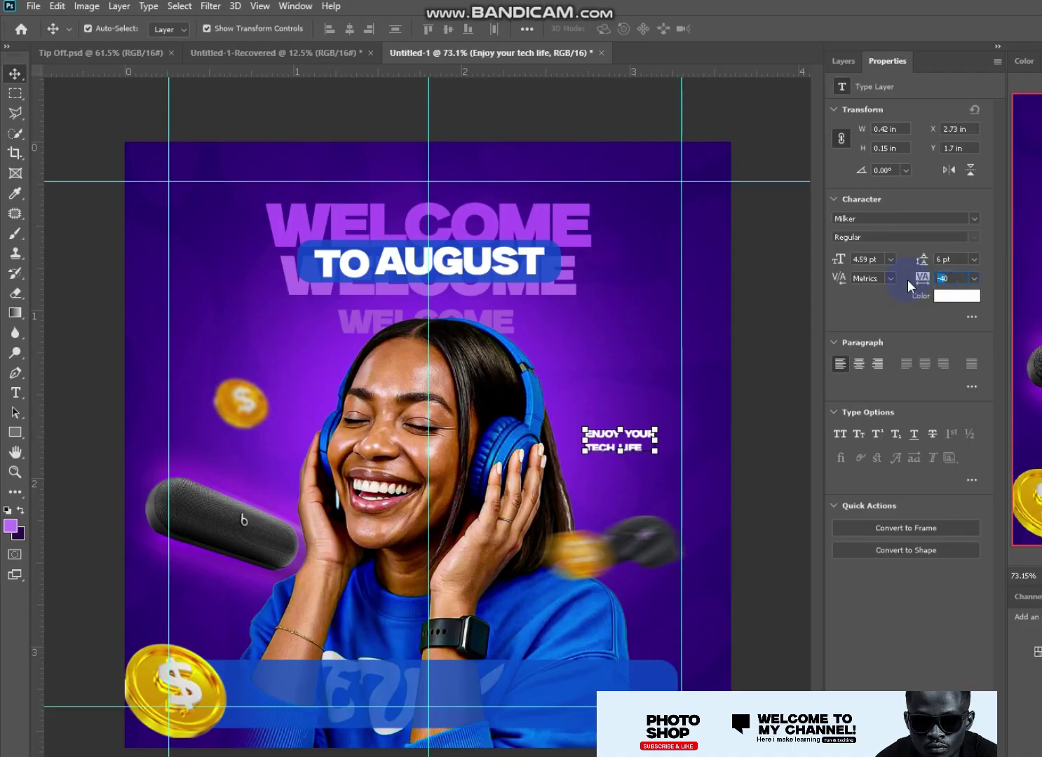
type("0")
key("Return")
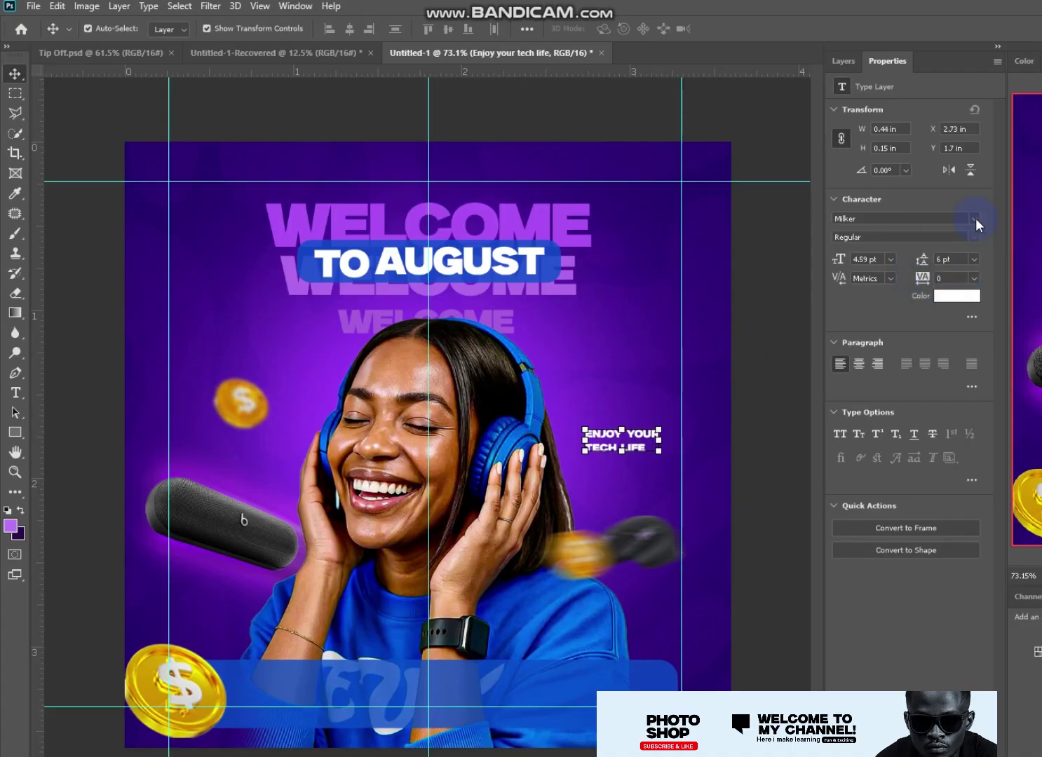
left_click_drag(926, 260, 921, 259)
left_click(836, 311)
left_click(972, 220)
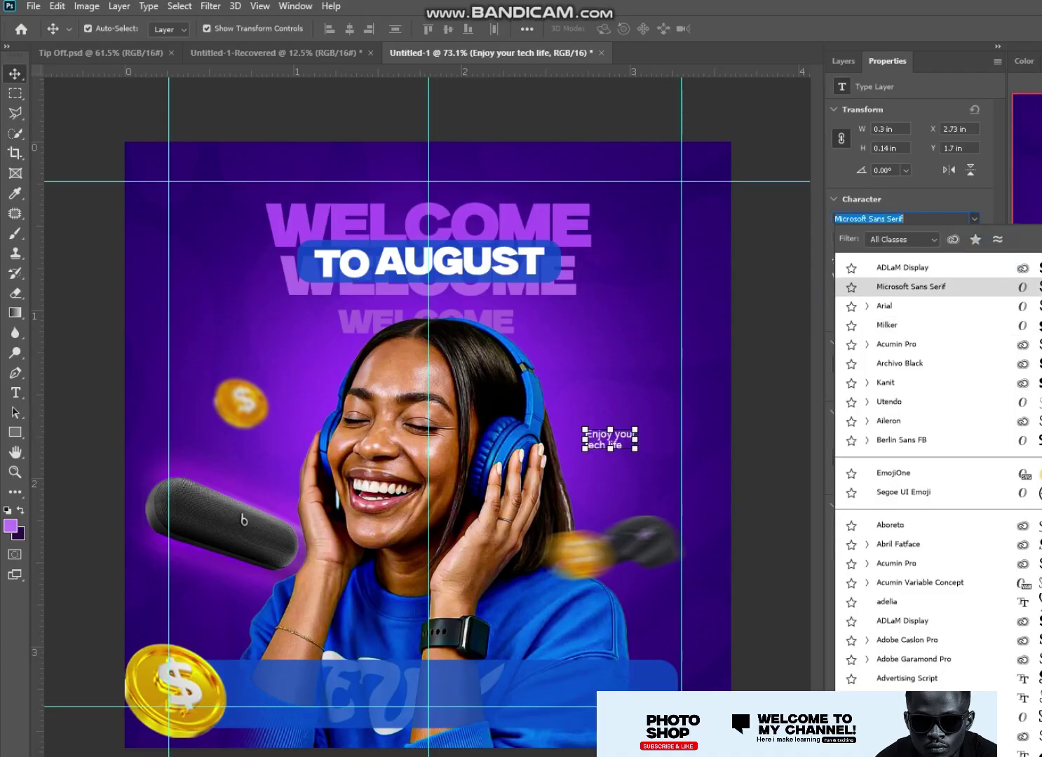
key("Down")
key("Down")
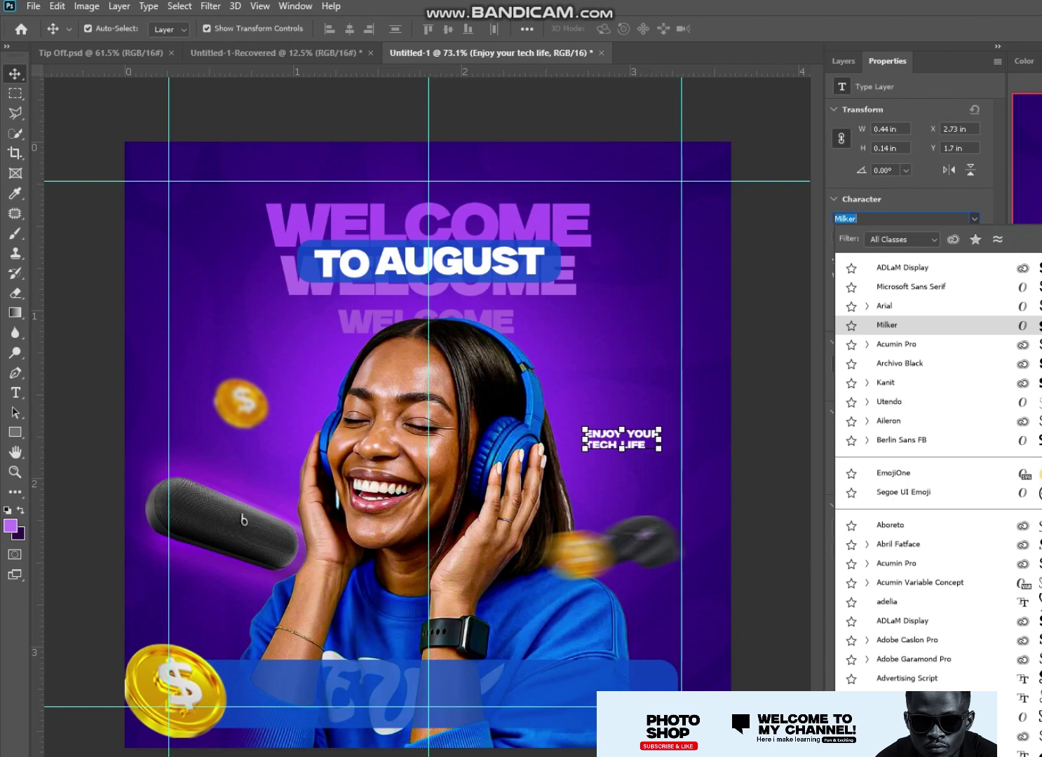
left_click(734, 436)
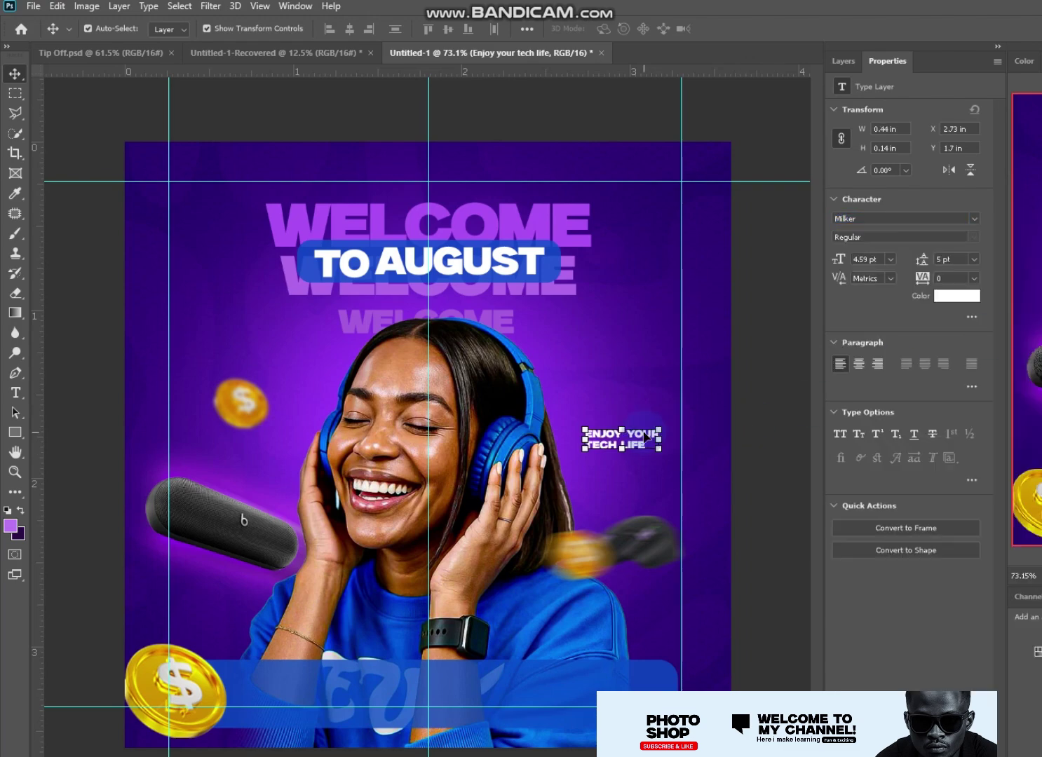
Step: Nudge the tagline slightly up and left, then begin editing its text colour
left_click_drag(644, 436, 661, 413)
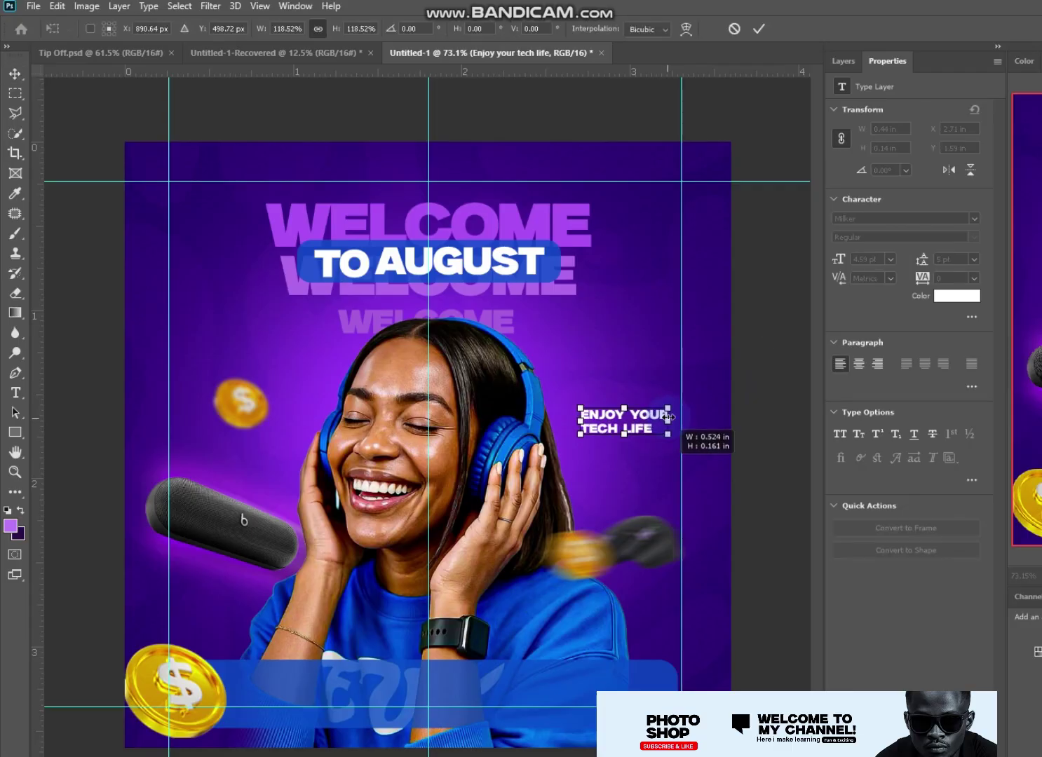
left_click(729, 390)
left_click(15, 392)
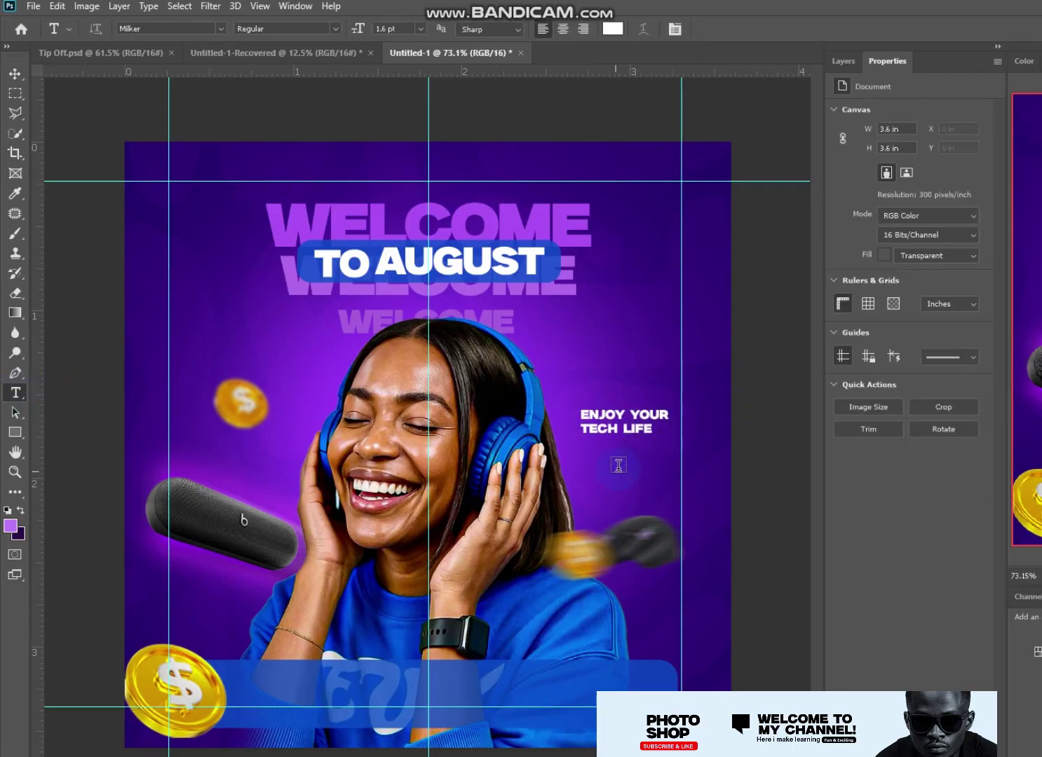
left_click(626, 431)
left_click(956, 295)
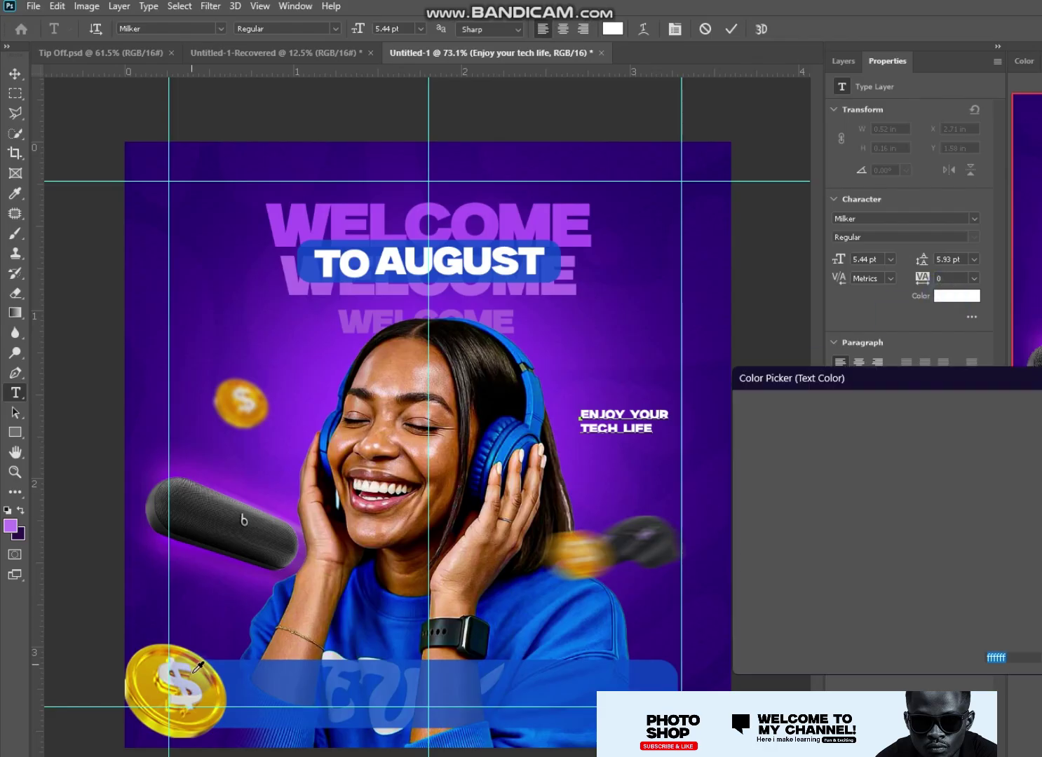
Step: Colour the word LIFE yellow (e7d300) and commit the edit
left_click(934, 433)
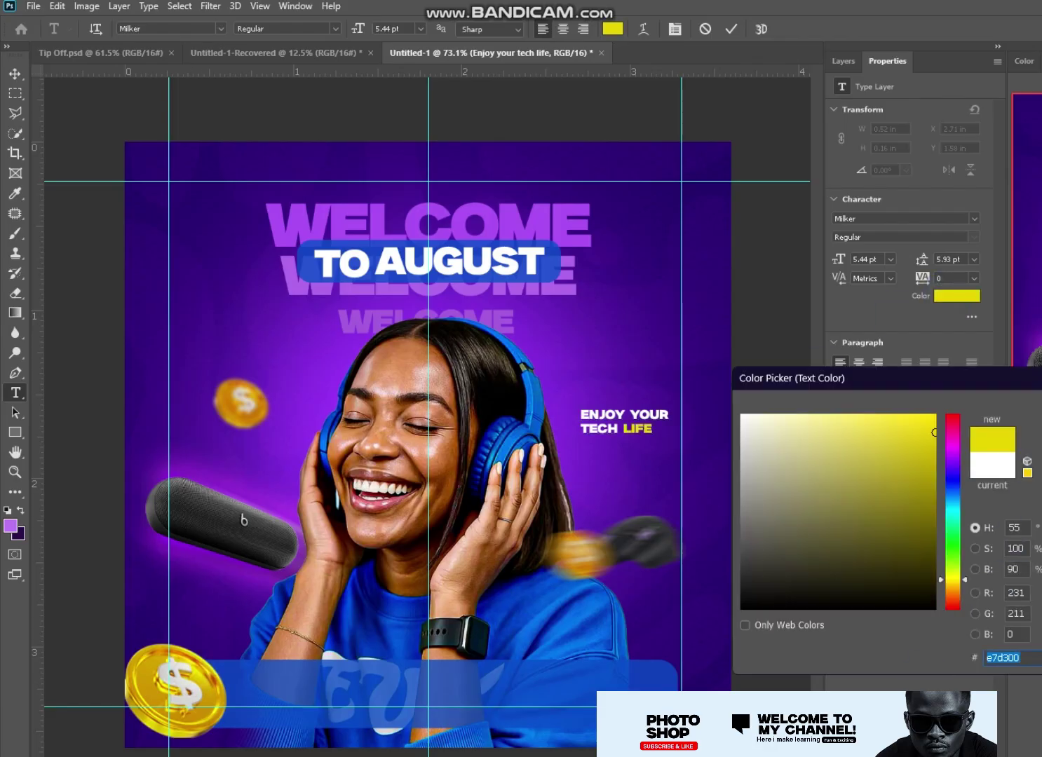
key("Return")
left_click(729, 29)
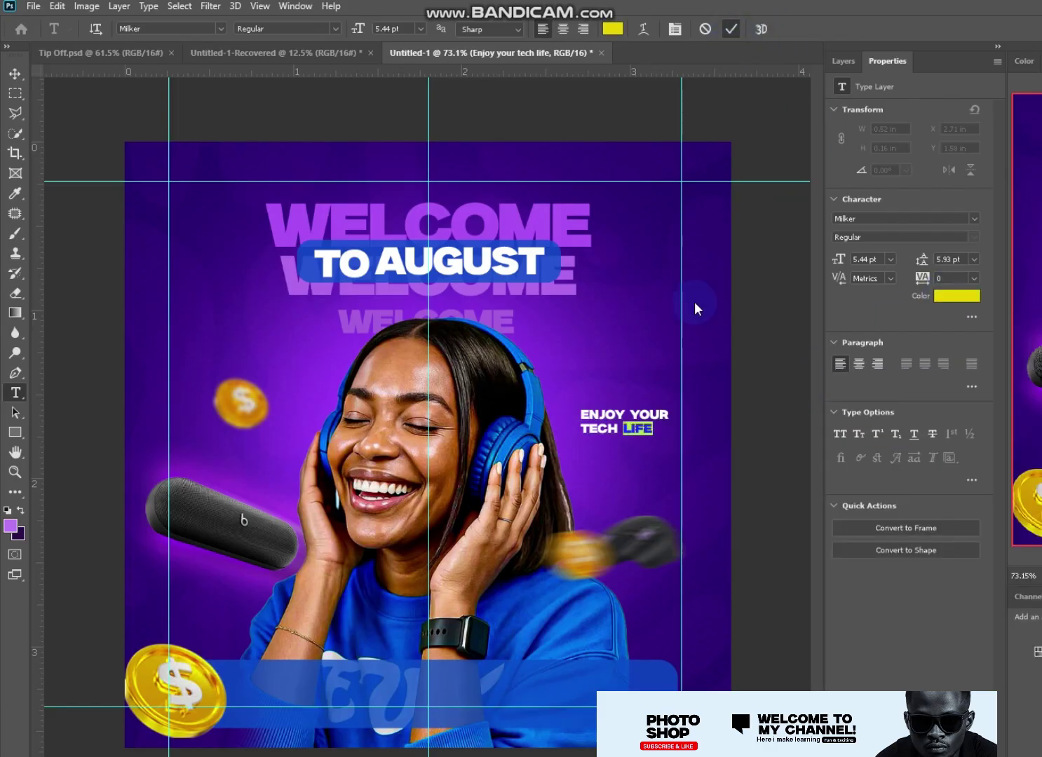
Step: Enlarge the TECH LIFE line to 6.44 pt, then deselect and zoom out to the whole flyer
left_click(582, 427)
key("ctrl+a")
left_click_drag(837, 261, 837, 257)
left_click(731, 30)
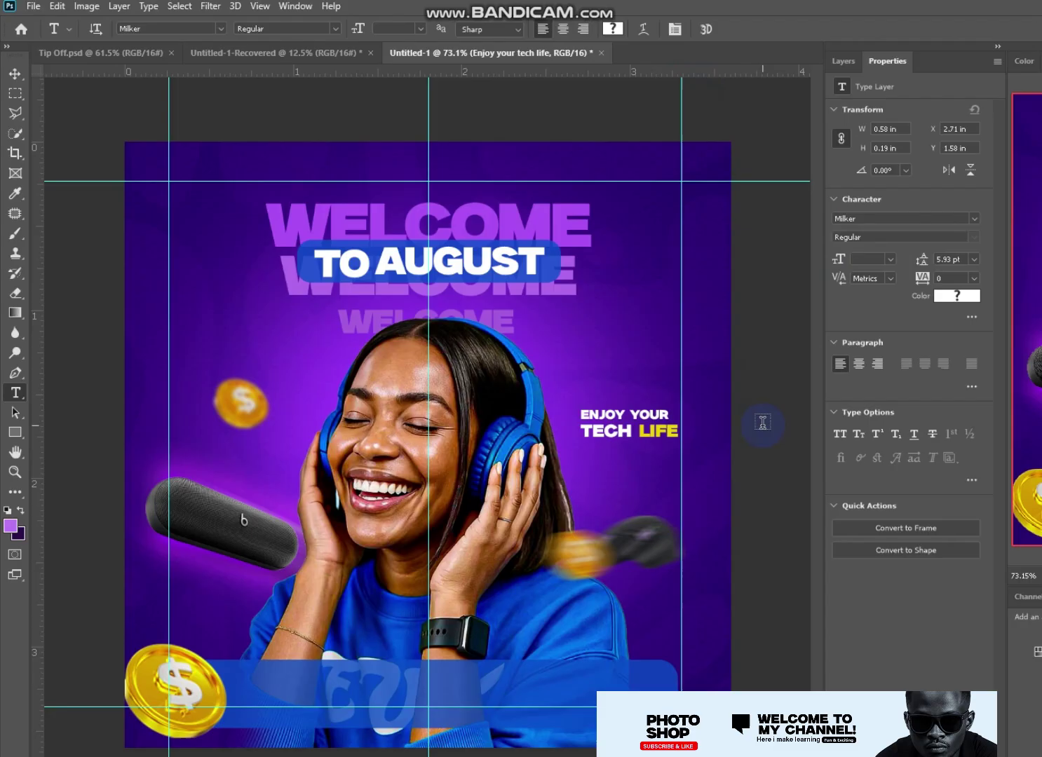
left_click(14, 73)
left_click(743, 357)
key("ctrl+minus")
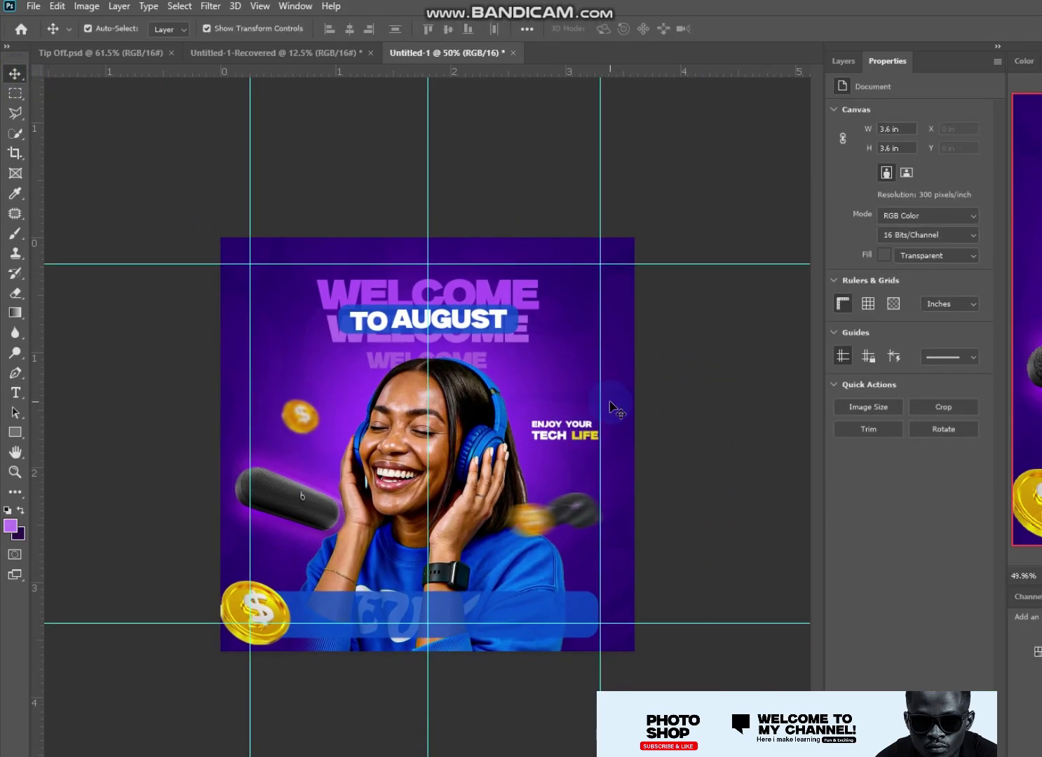
scroll(414, 420, "down", 1)
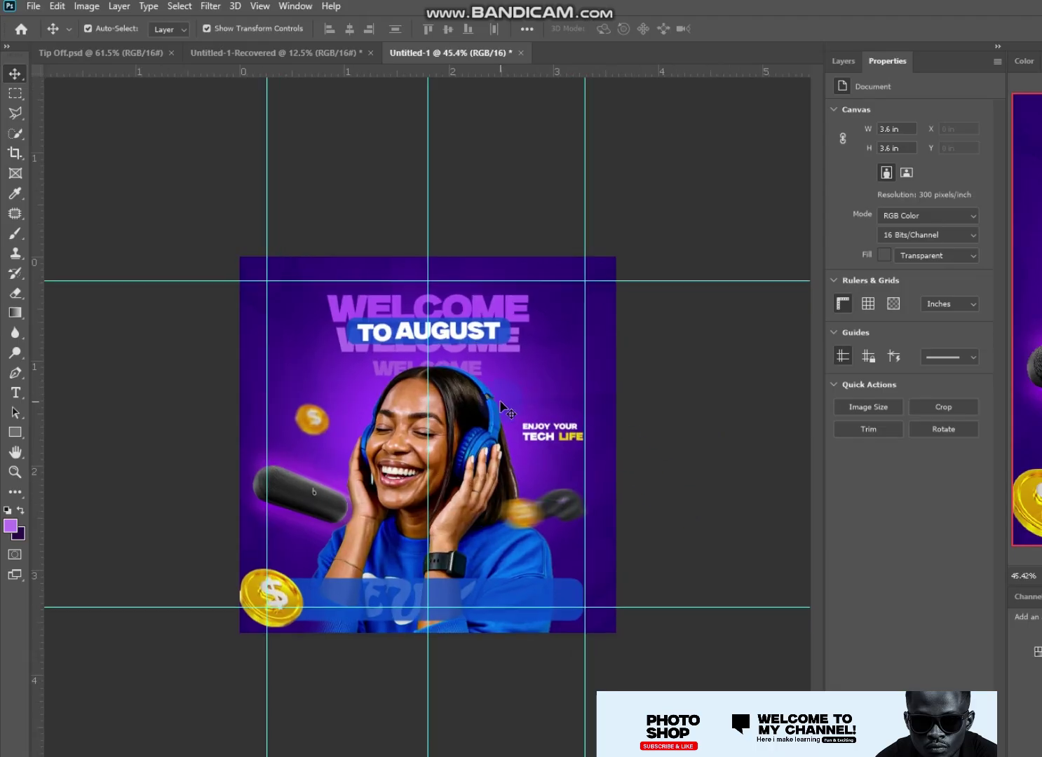
Step: Create a new empty Layer 6 and set up a white hard round brush
left_click(14, 232)
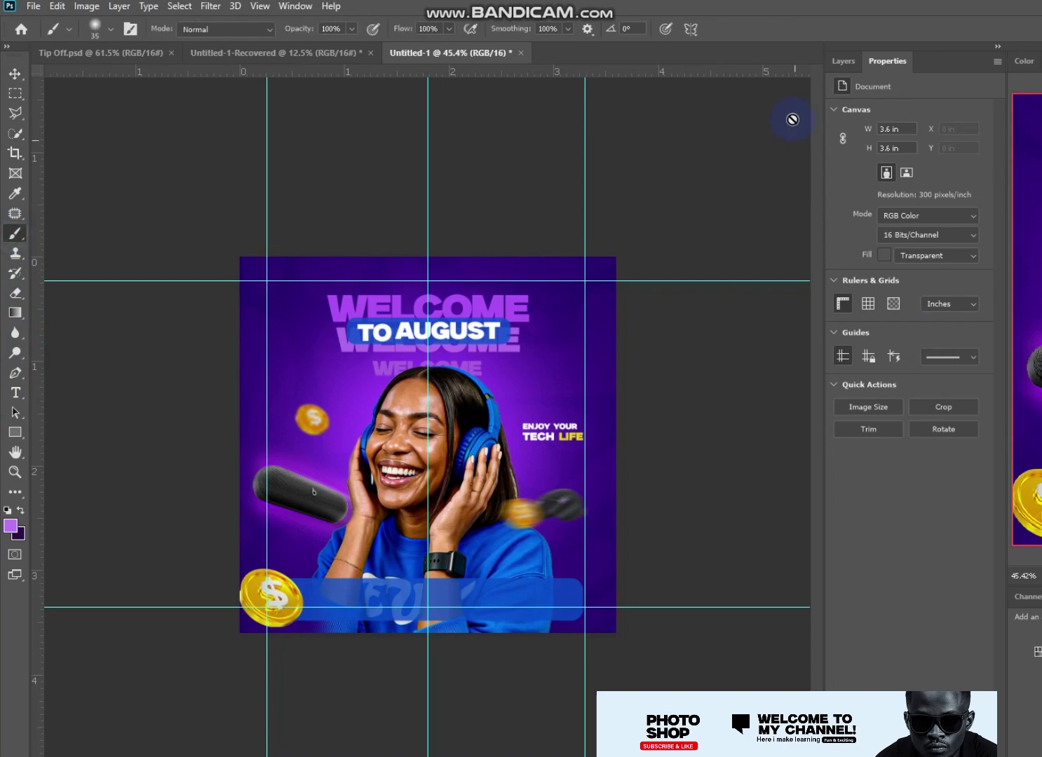
left_click(843, 61)
key("ctrl+shift+alt+n")
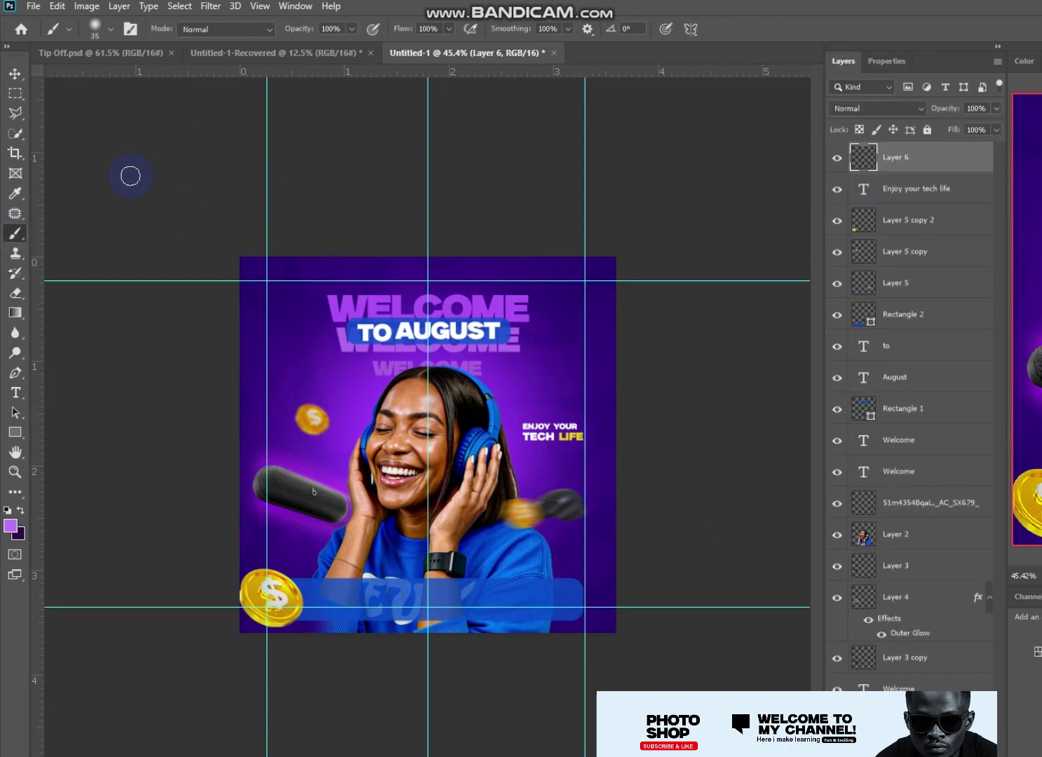
left_click(95, 28)
left_click(32, 144)
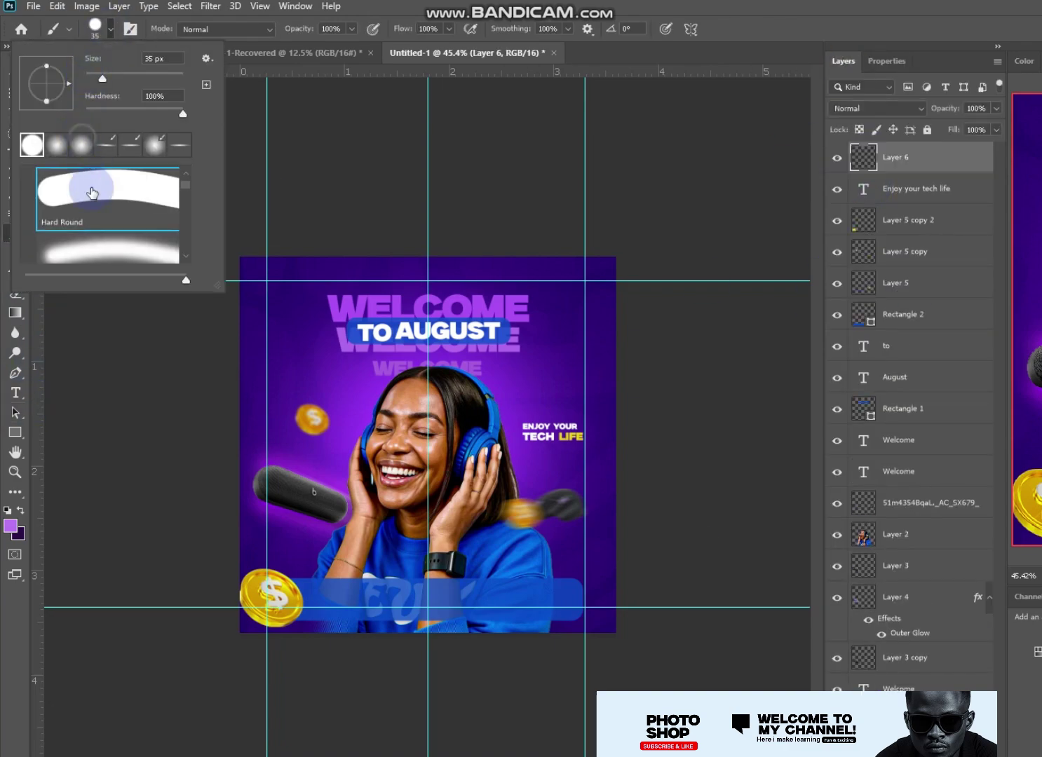
left_click(216, 486)
left_click(11, 526)
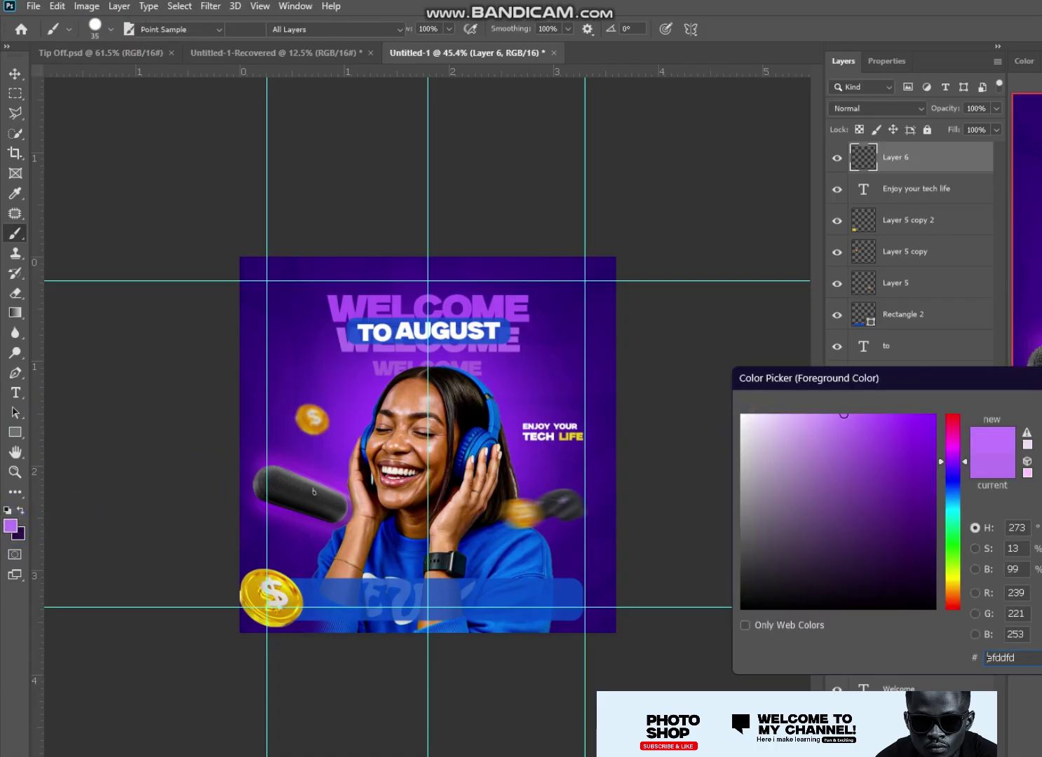
key("Return")
key("b")
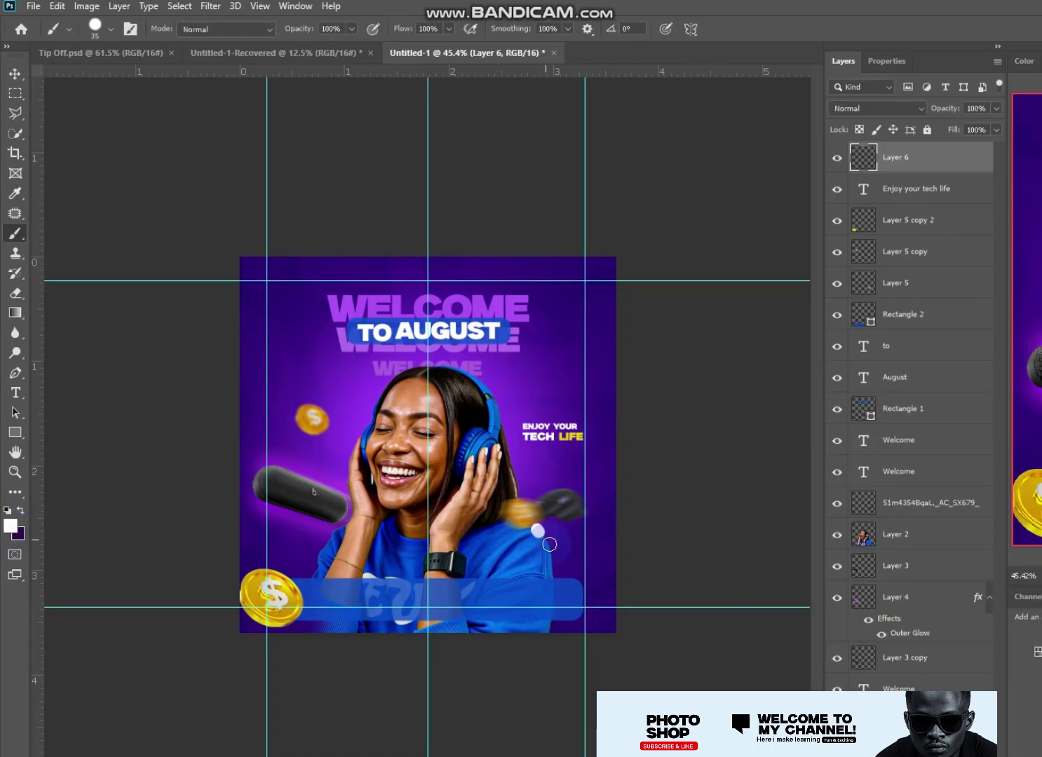
Step: Paint a white curved stroke down beside the woman's shoulder on Layer 6
left_click_drag(948, 200, 915, 549)
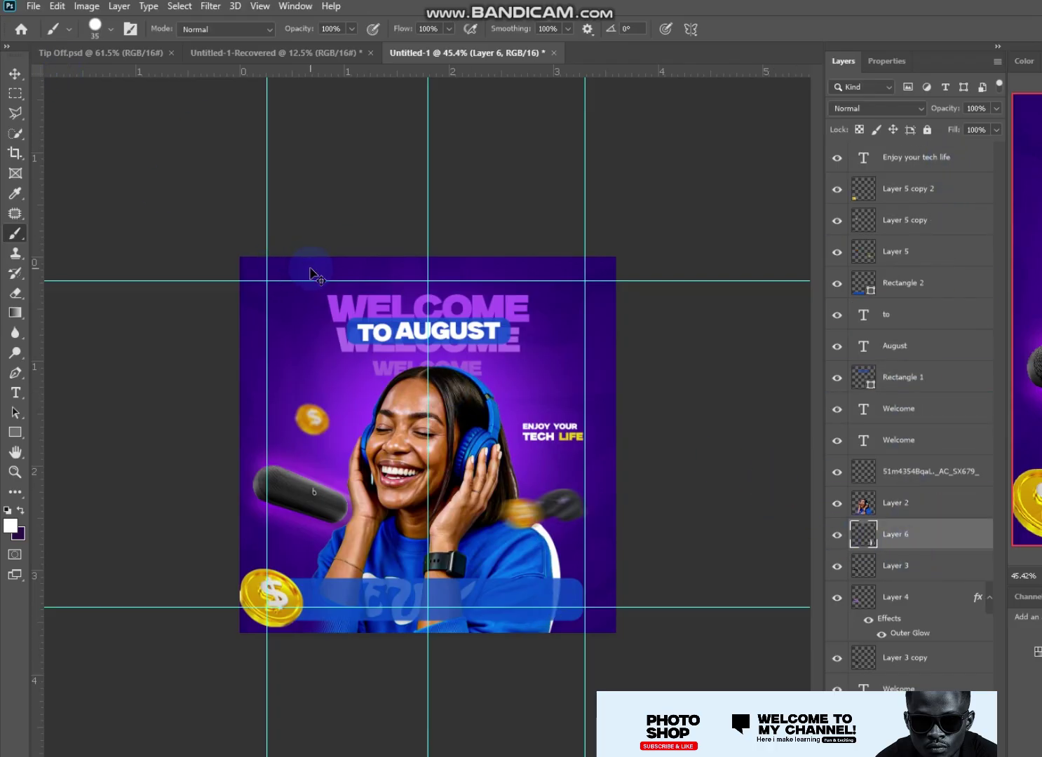
key("ctrl+shift+bracketright")
scroll(499, 403, "up", 5)
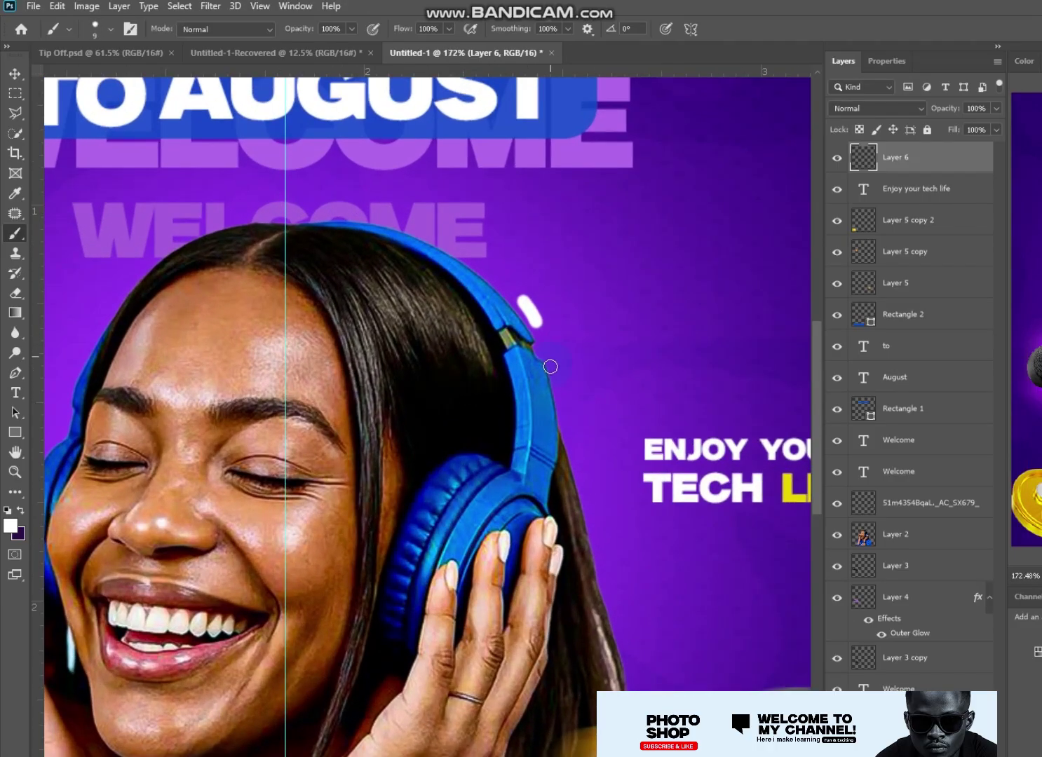
left_click_drag(550, 366, 585, 468)
key("ctrl+z")
scroll(591, 364, "down", 3)
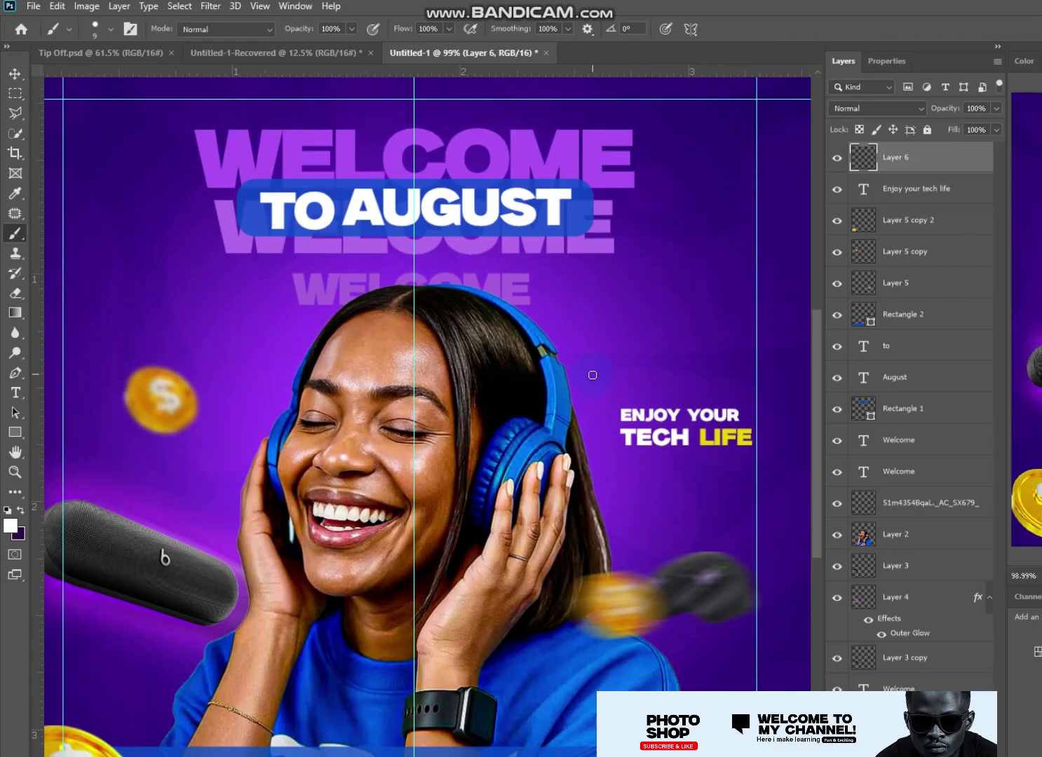
scroll(582, 456, "down", 2)
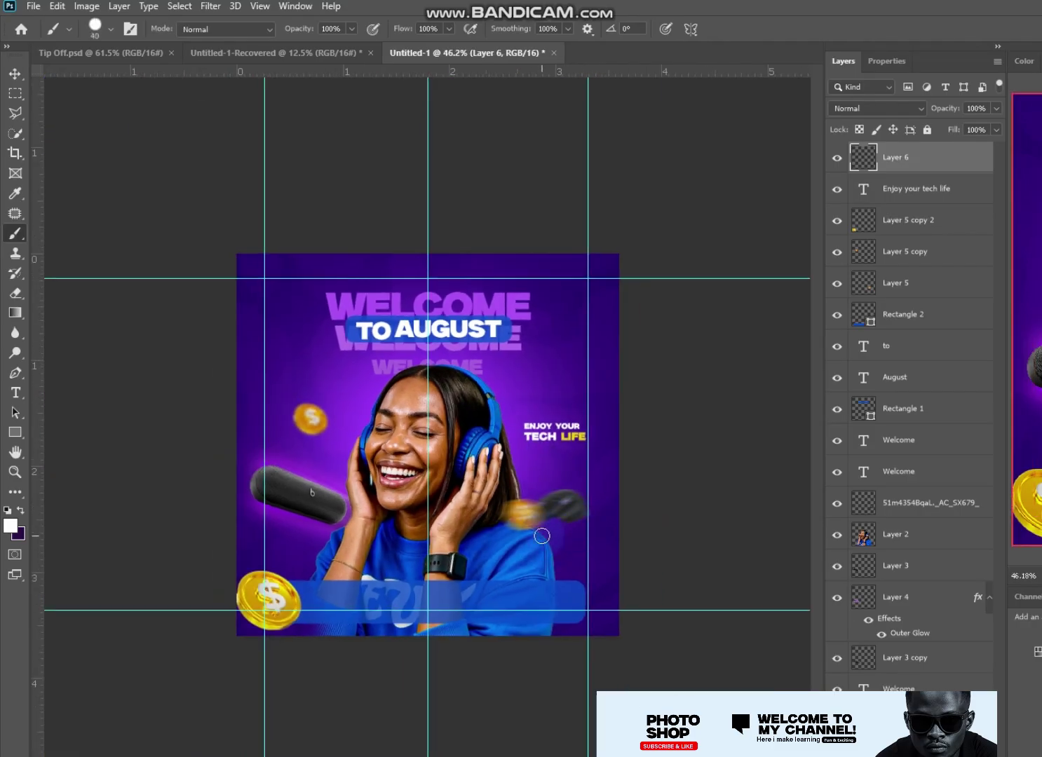
left_click_drag(566, 575, 543, 650)
Step: Move the stroke layer beneath Layer 2, rotate it about 9 degrees, then delete it
left_click_drag(936, 158, 849, 547)
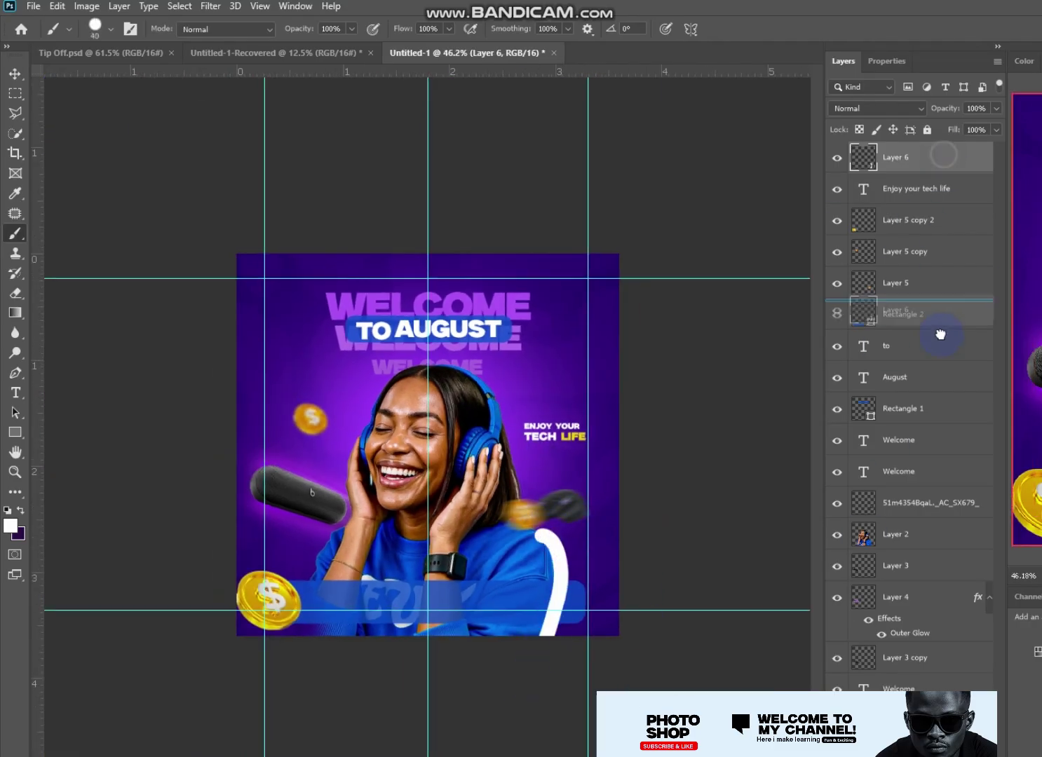
left_click(15, 74)
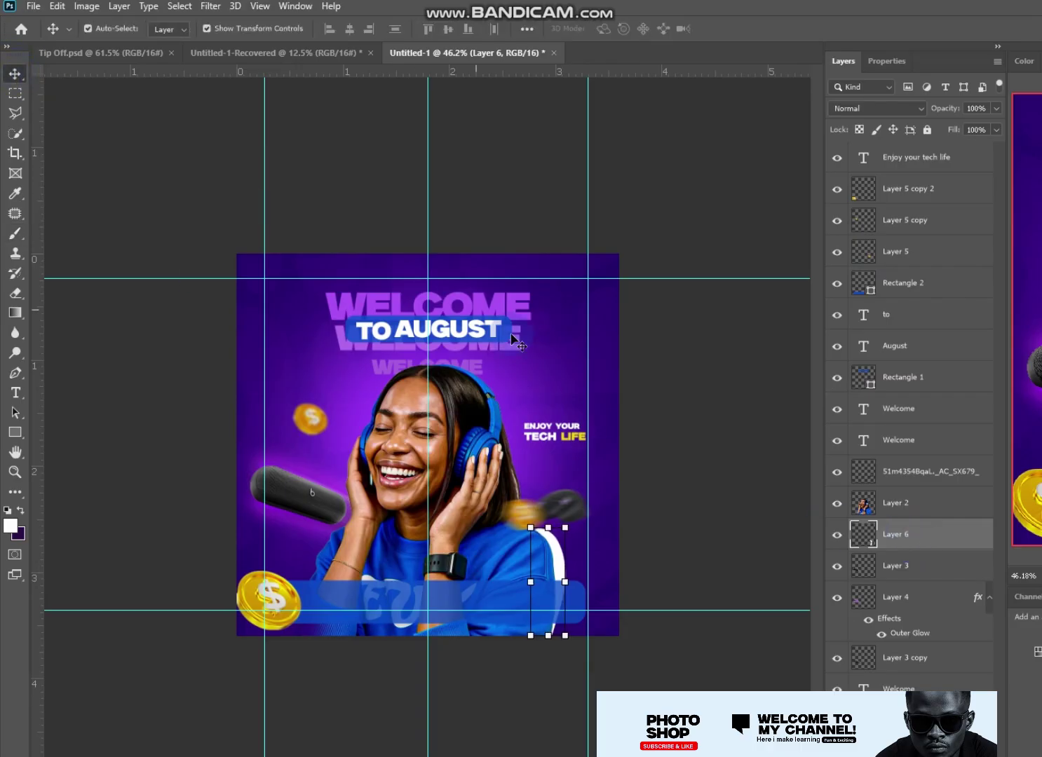
left_click_drag(575, 525, 568, 523)
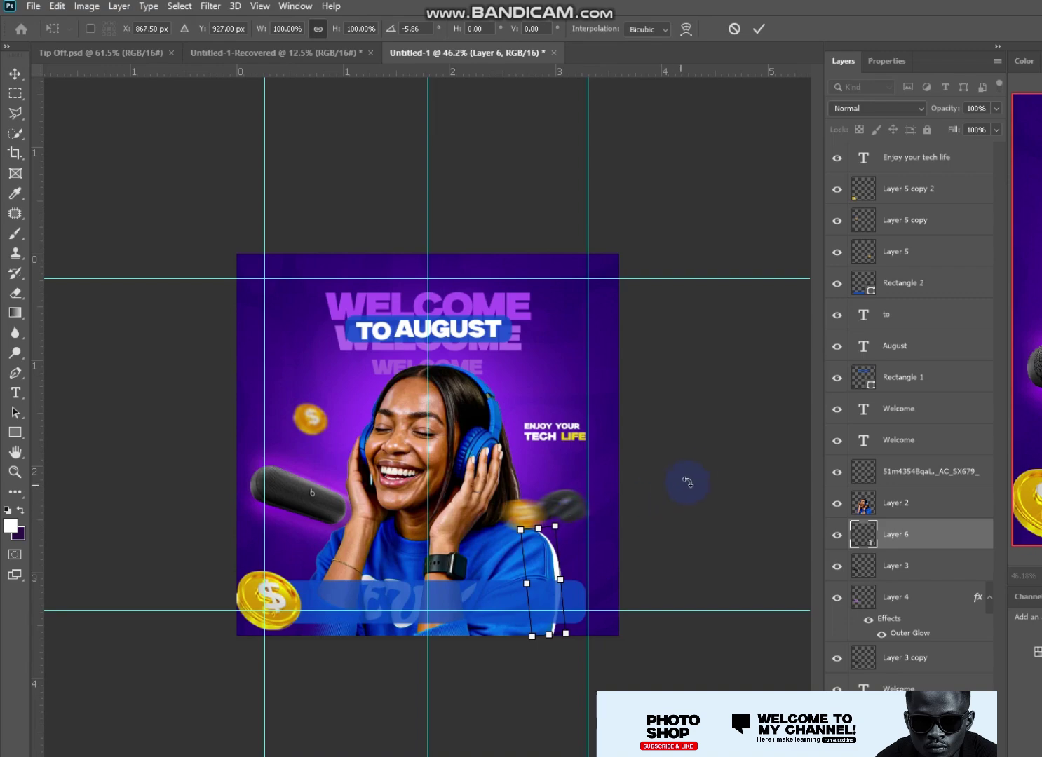
key("Return")
key("Delete")
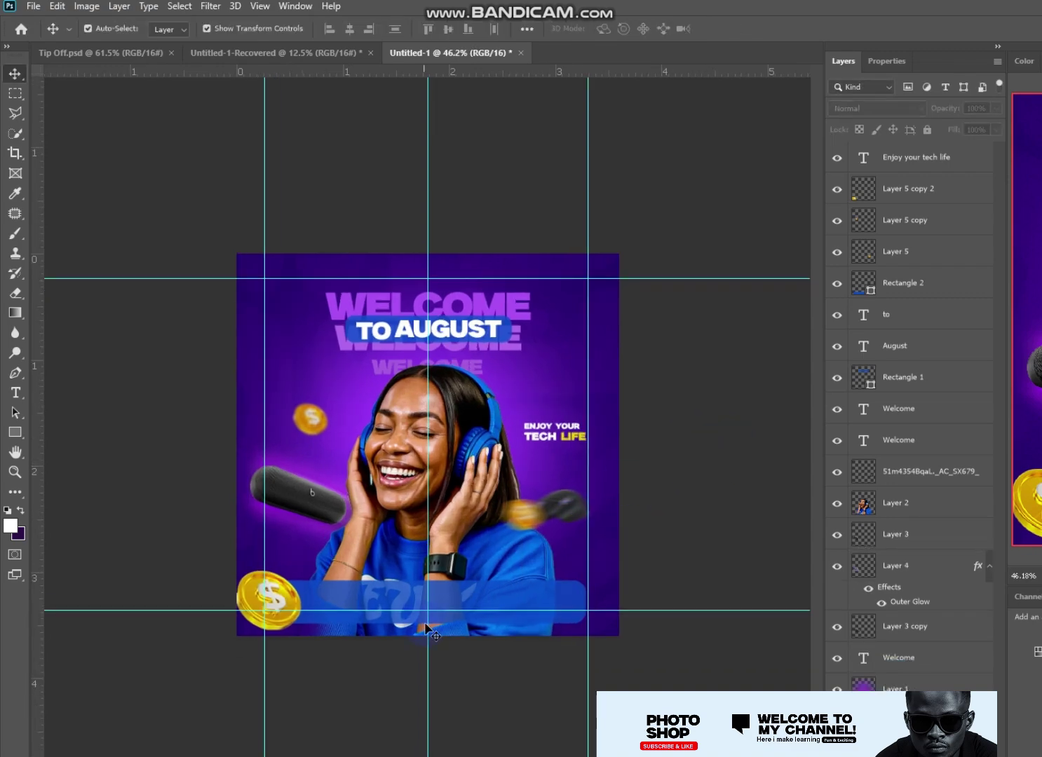
Step: Scroll Downloads to the blue light-streak image and drag it toward the Photoshop flyer
left_click(281, 715)
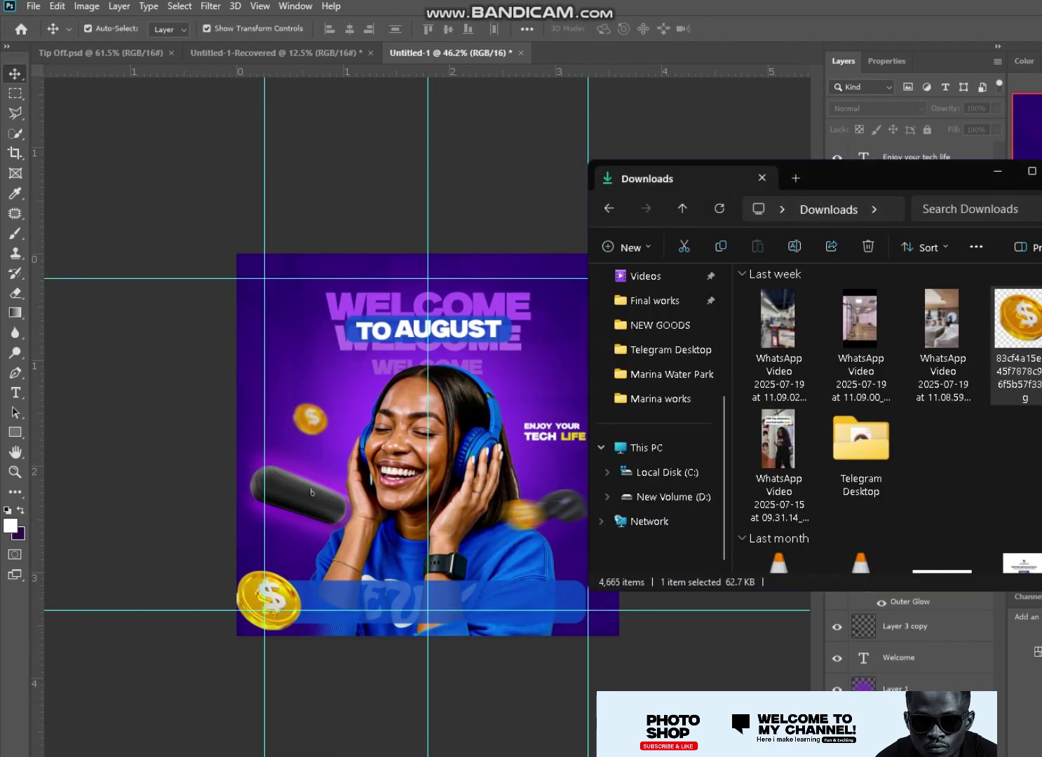
scroll(883, 421, "down", 5)
scroll(884, 421, "down", 5)
scroll(884, 421, "down", 5)
scroll(883, 420, "down", 5)
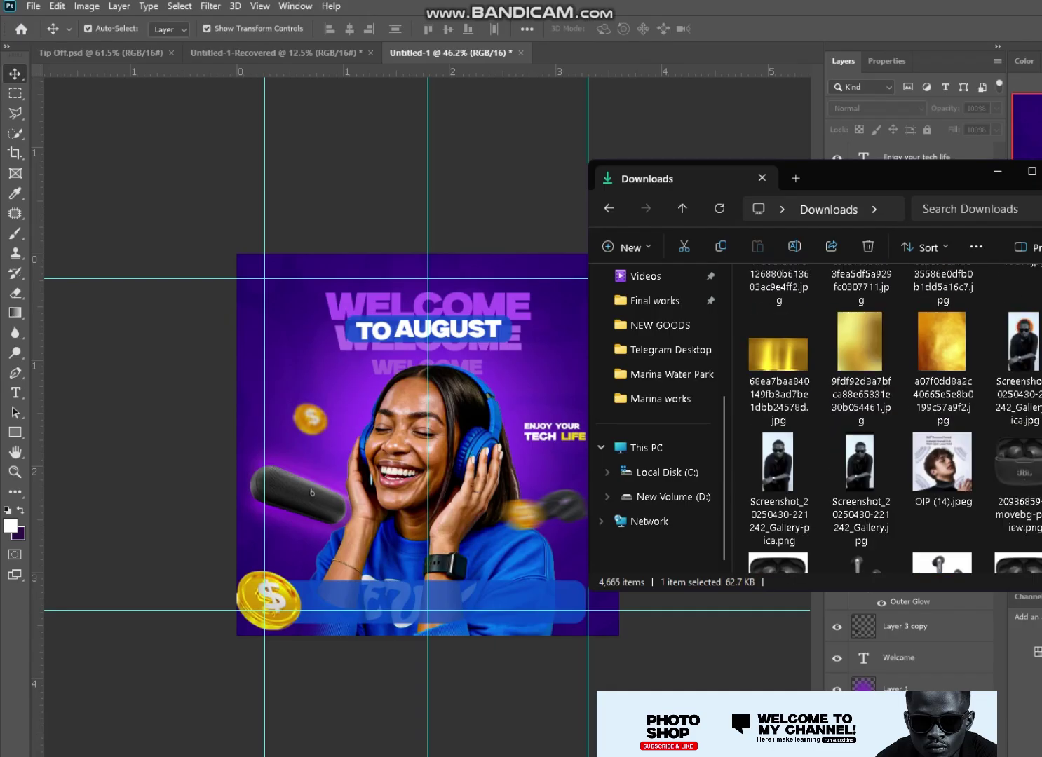
scroll(884, 421, "down", 5)
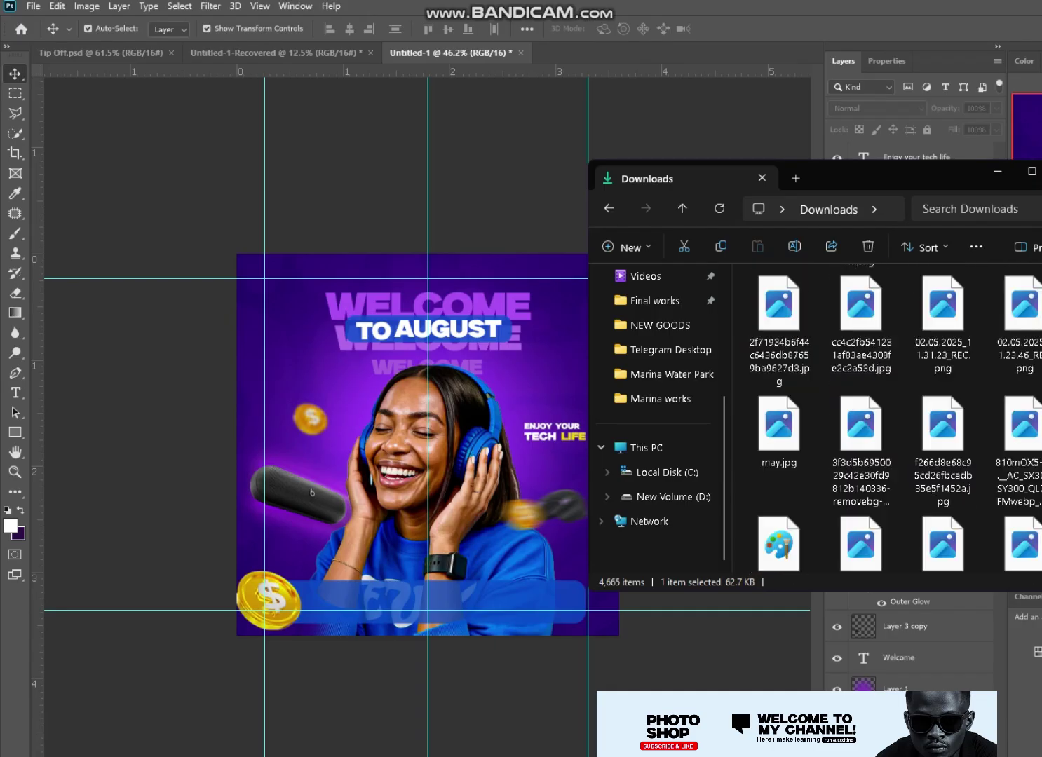
scroll(883, 420, "down", 5)
scroll(884, 421, "down", 5)
scroll(883, 420, "down", 5)
scroll(1032, 382, "down", 5)
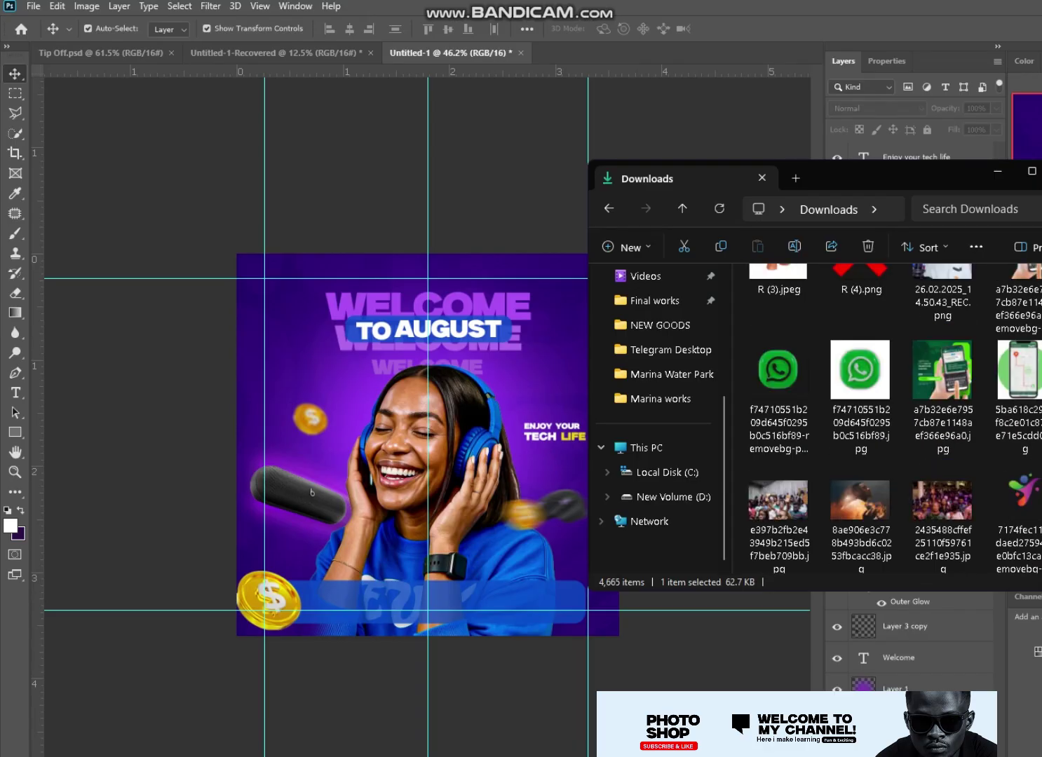
scroll(1032, 382, "down", 5)
scroll(1032, 382, "down", 5)
scroll(1032, 382, "down", 5)
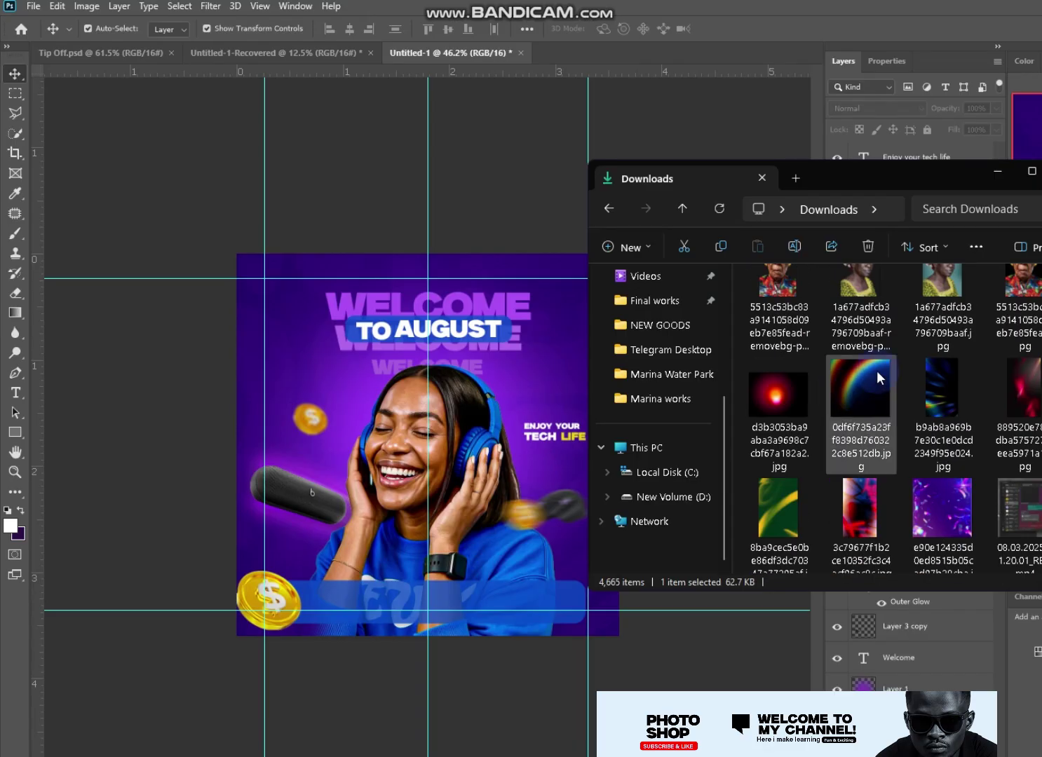
mouse_move(862, 377)
left_mouse_down()
mouse_move(705, 446)
mouse_move(627, 461)
left_mouse_up()
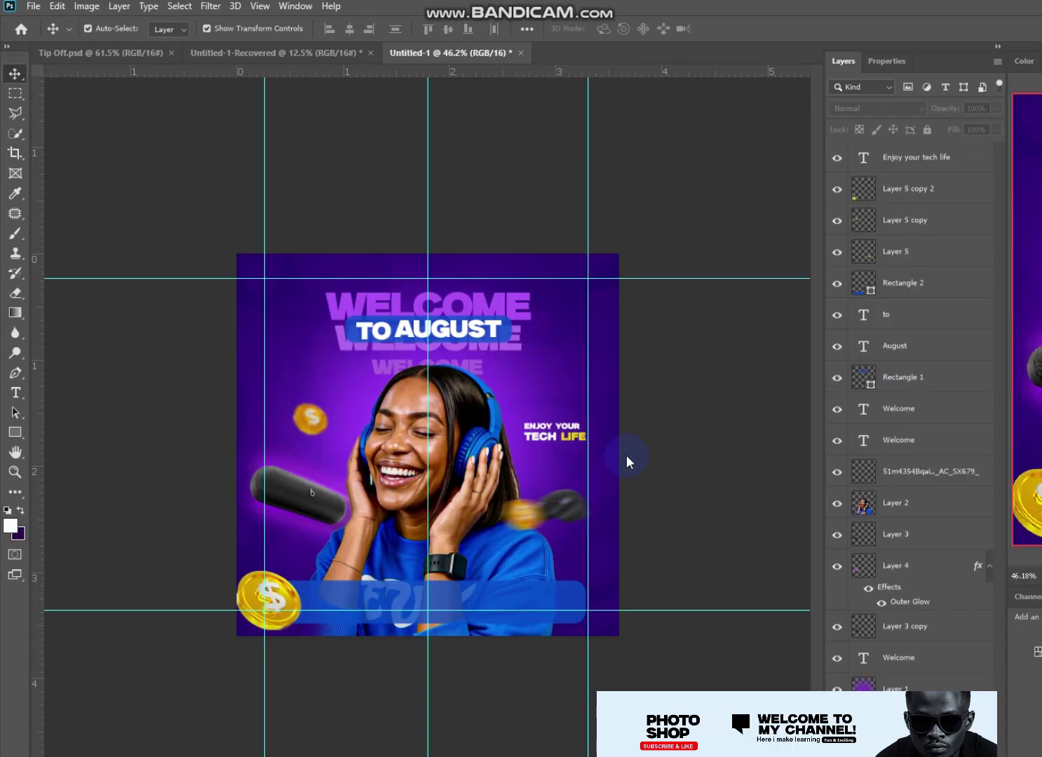
Step: Place the light-streak image as a new layer in Screen blend mode, nudged slightly
left_click_drag(774, 425, 893, 375)
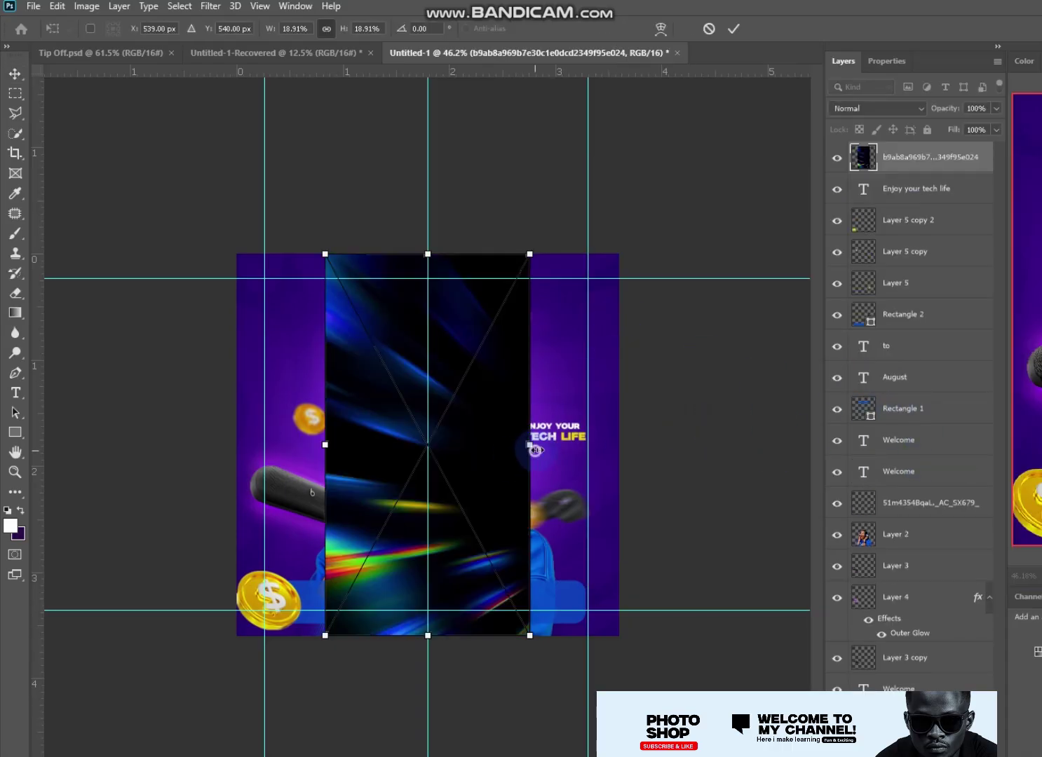
key("Return")
left_click(877, 108)
left_click(862, 232)
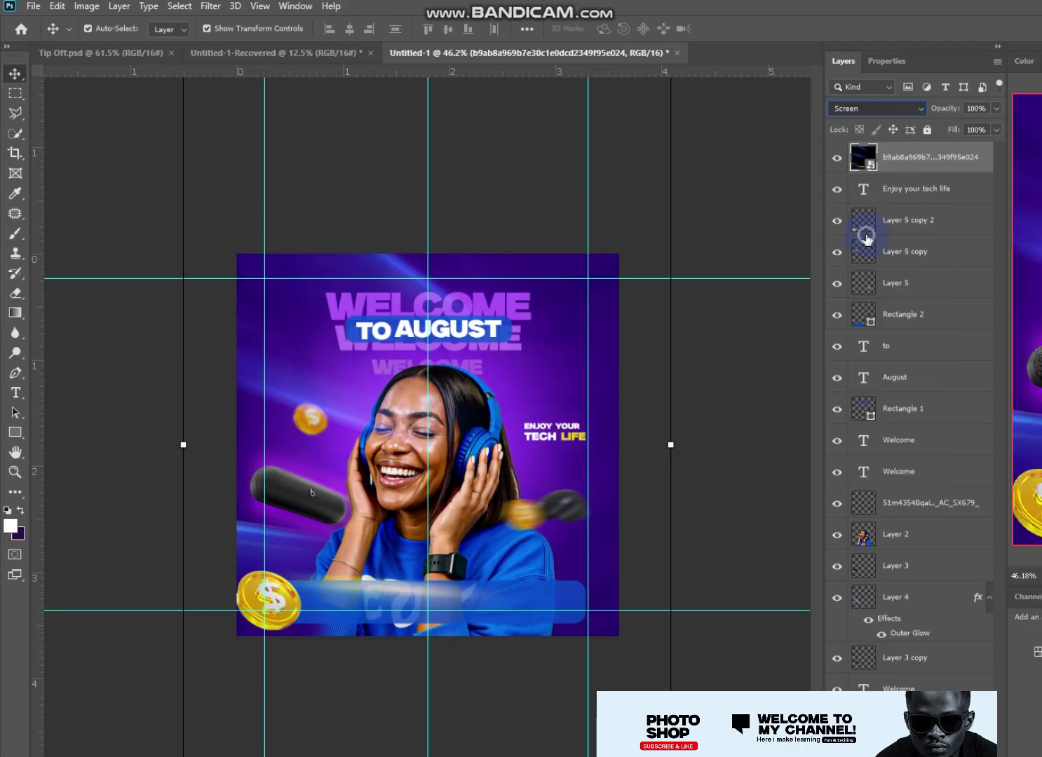
left_click_drag(390, 377, 364, 400)
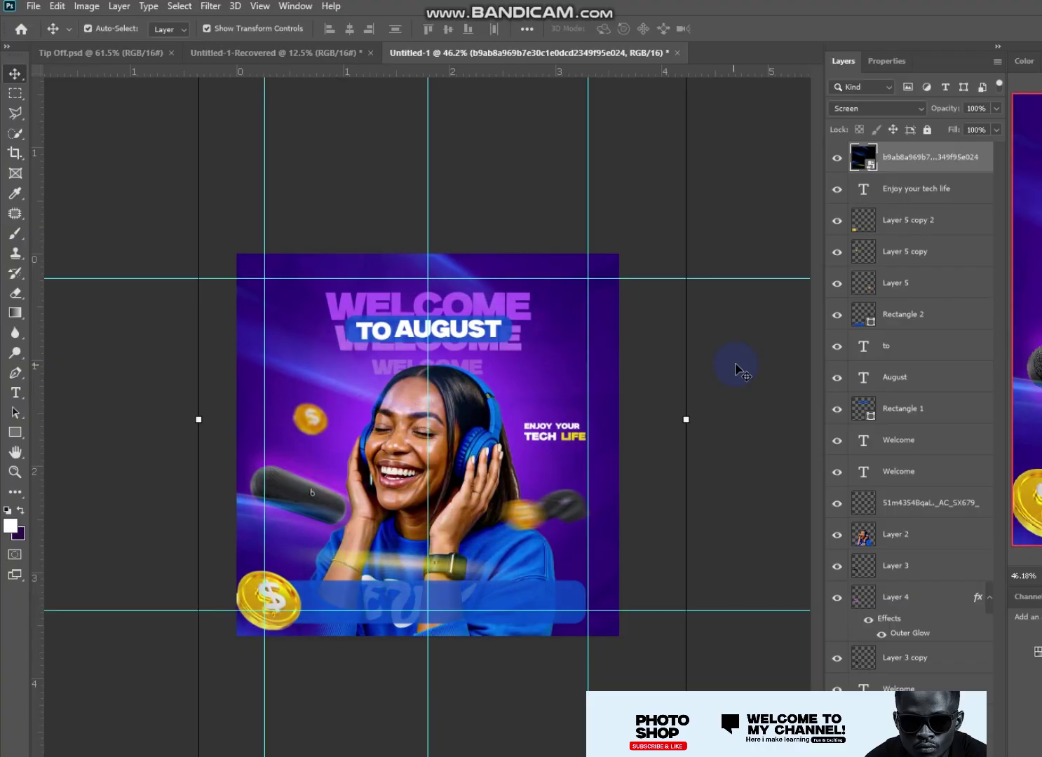
Step: Rasterize the streak layer and erase its haze over the headline, speaker and top edge
left_click(15, 293)
left_click(473, 387)
left_click(709, 323)
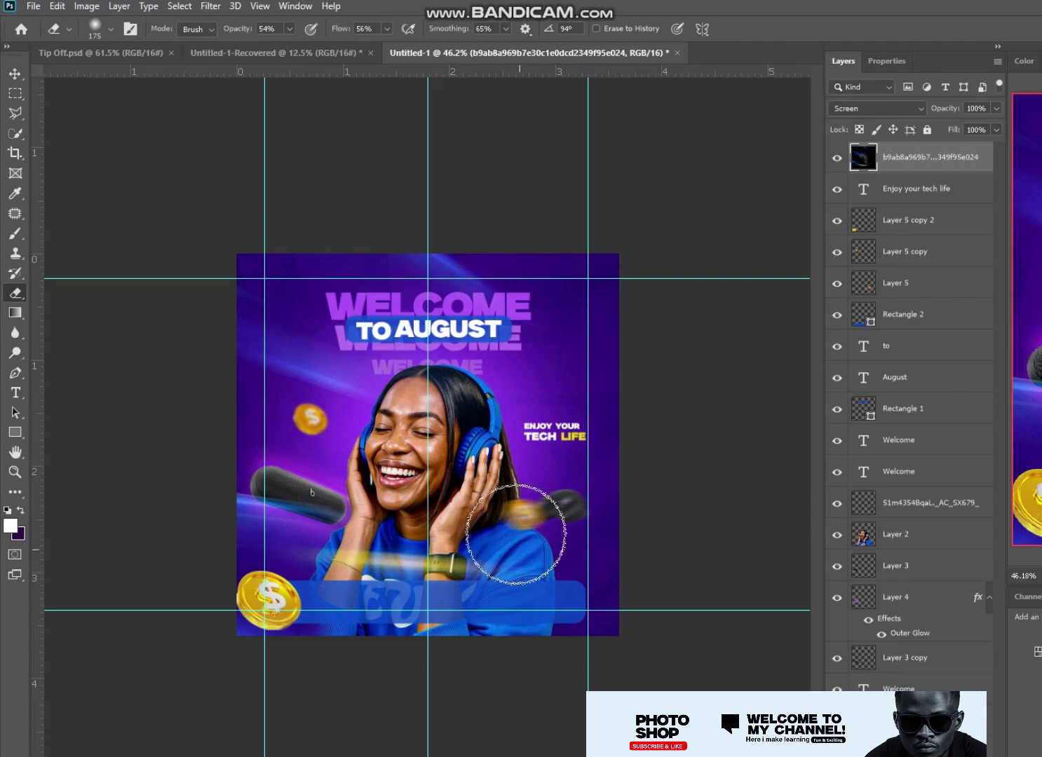
left_click_drag(505, 314, 486, 281)
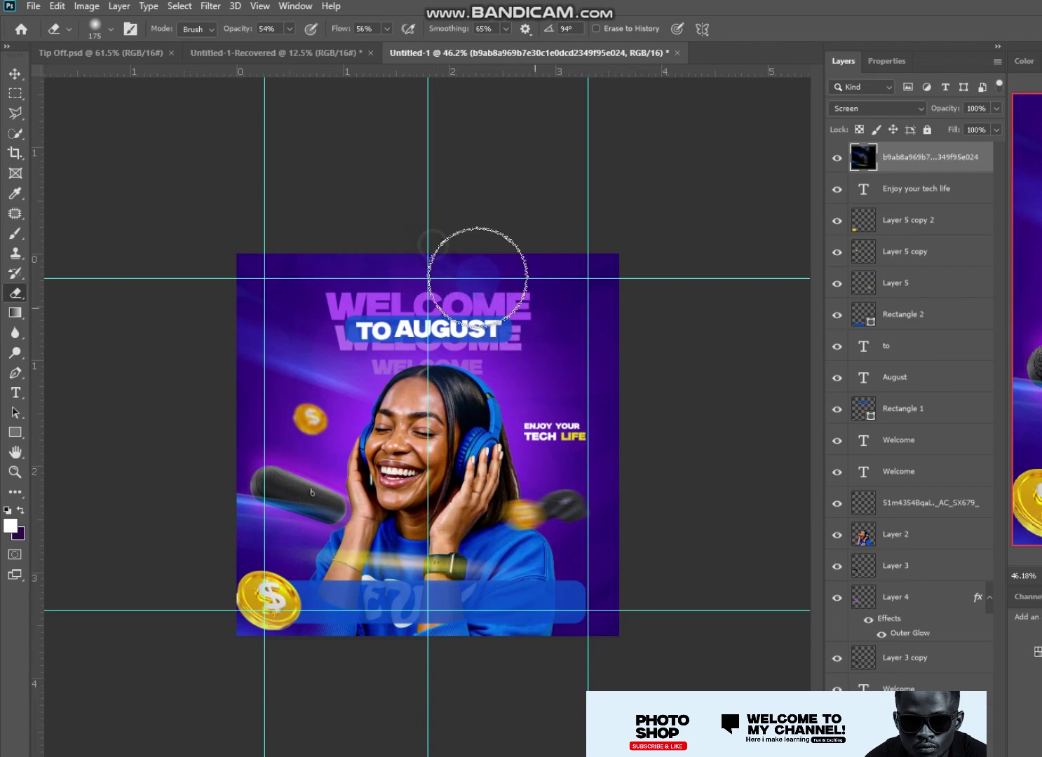
scroll(561, 624, "up", 3)
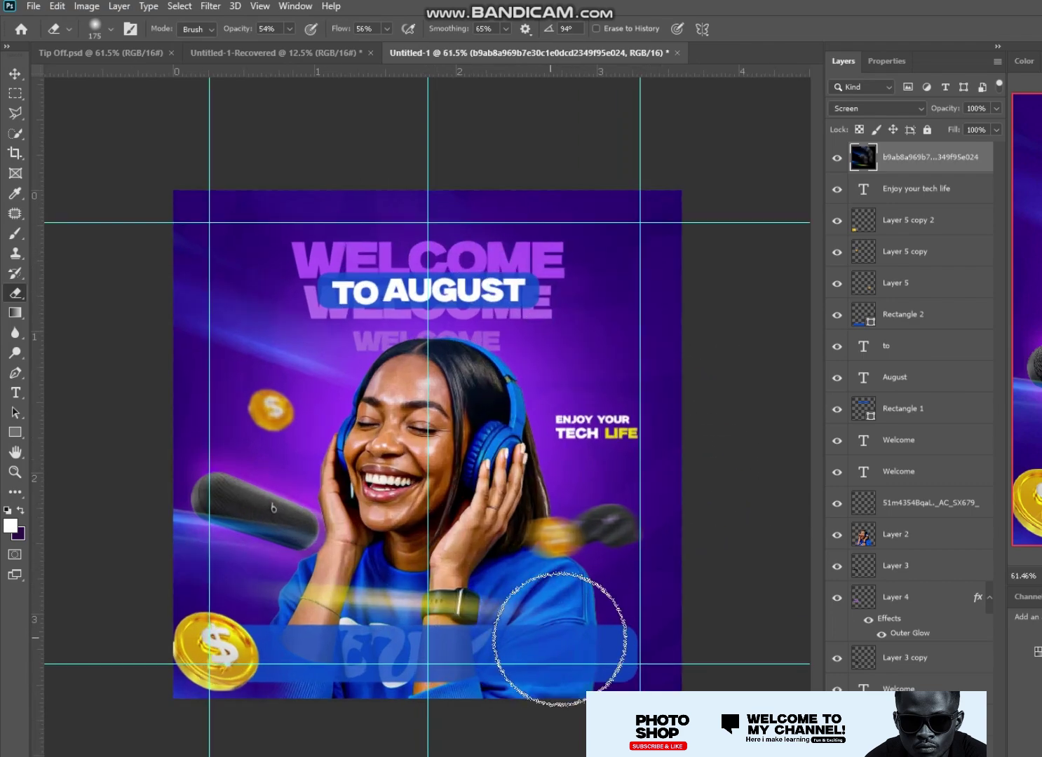
key("bracketleft")
key("bracketleft")
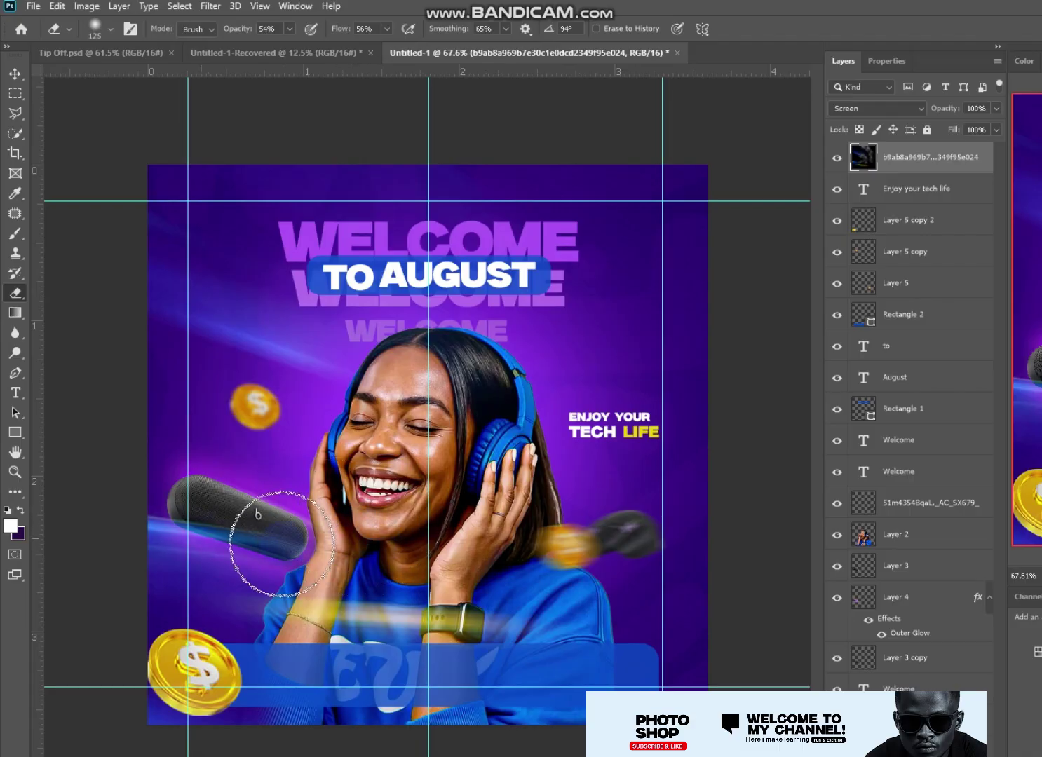
mouse_move(215, 544)
left_mouse_down()
mouse_move(263, 523)
mouse_move(196, 507)
mouse_move(308, 505)
left_mouse_up()
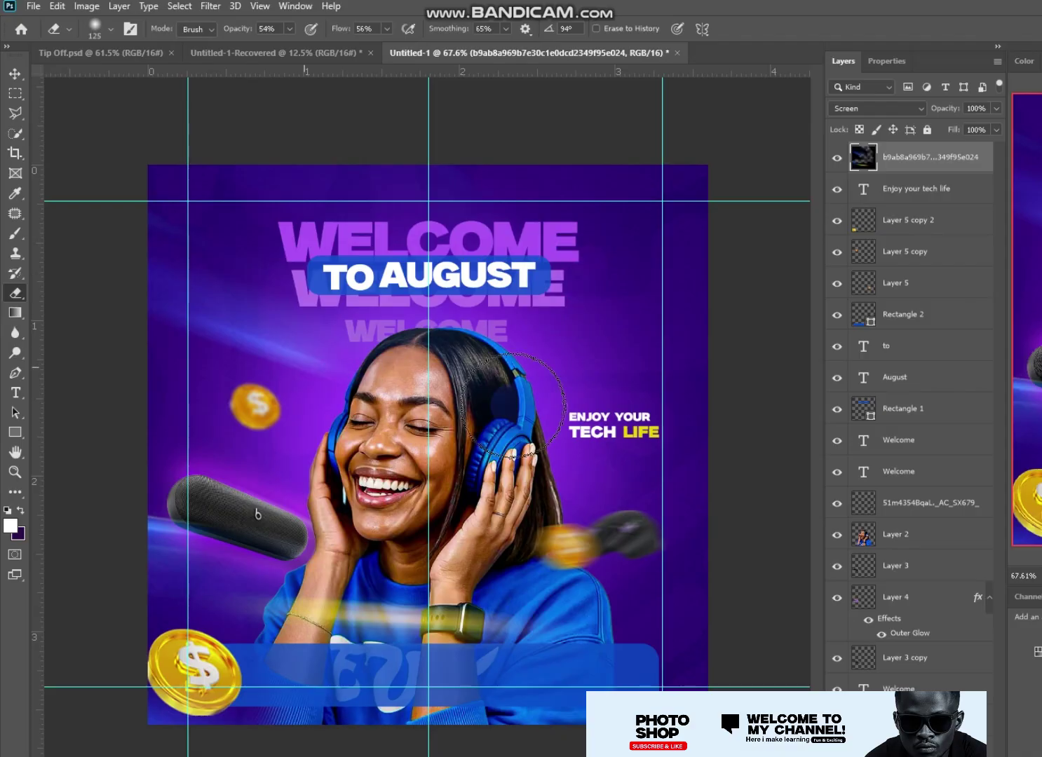
scroll(507, 452, "down", 2)
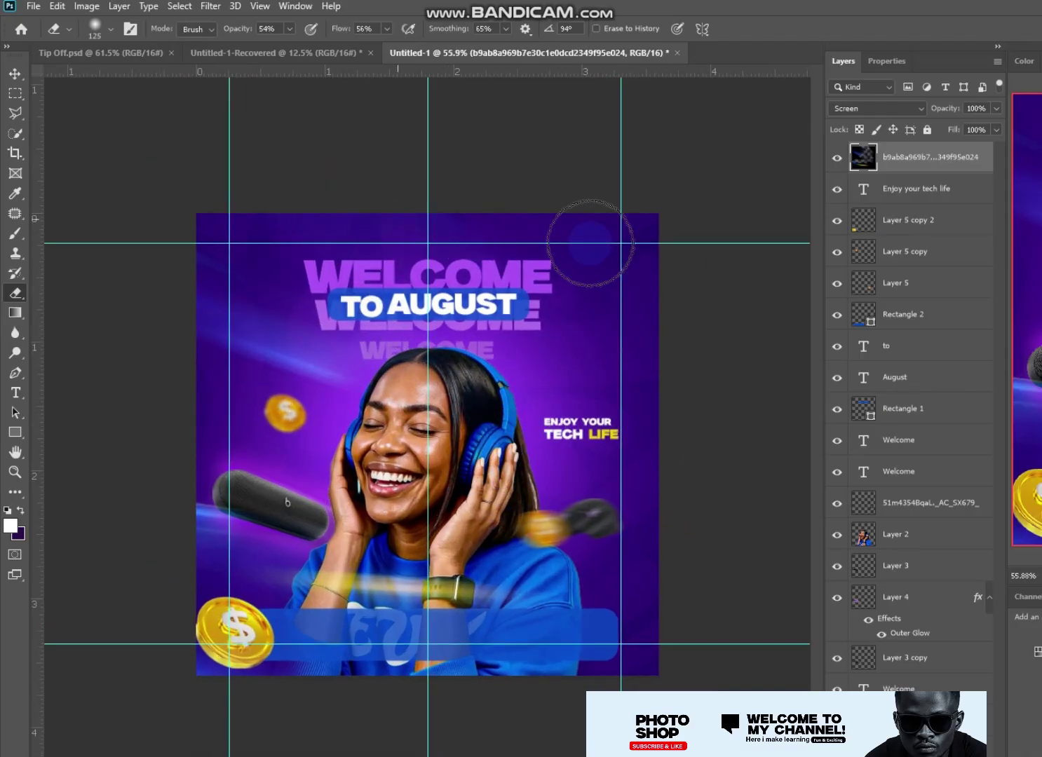
left_click(470, 237)
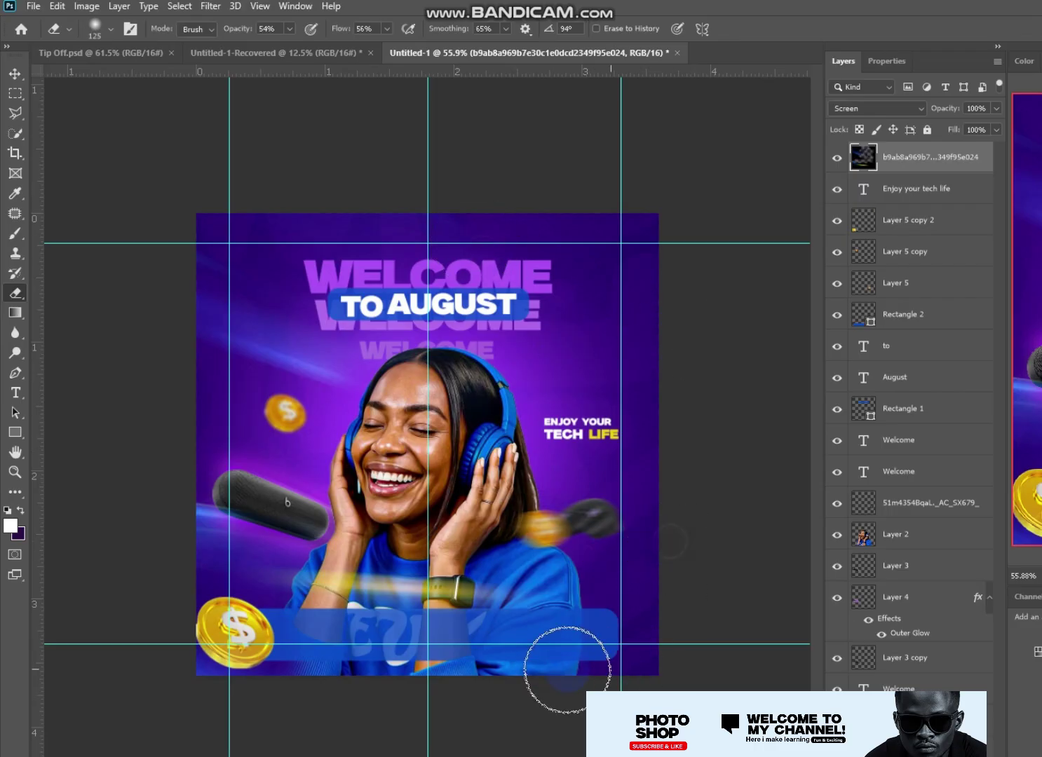
Step: Drag all four guides off the canvas
key("v")
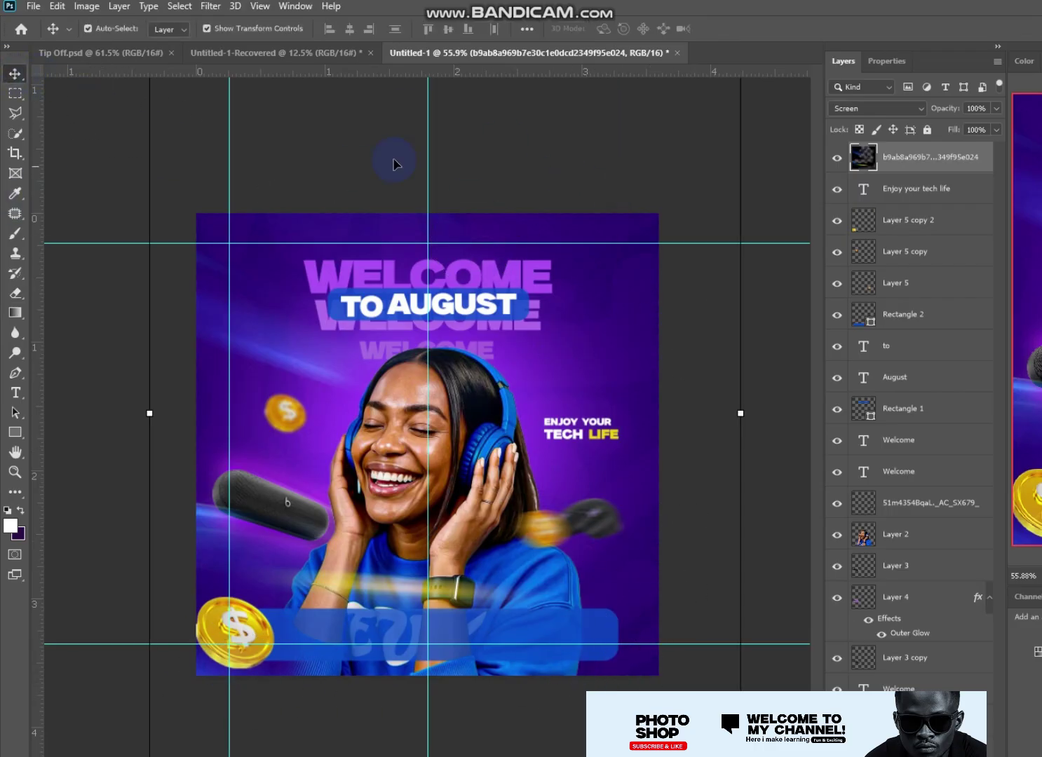
left_click_drag(545, 244, 477, 70)
left_click_drag(428, 183, 322, 70)
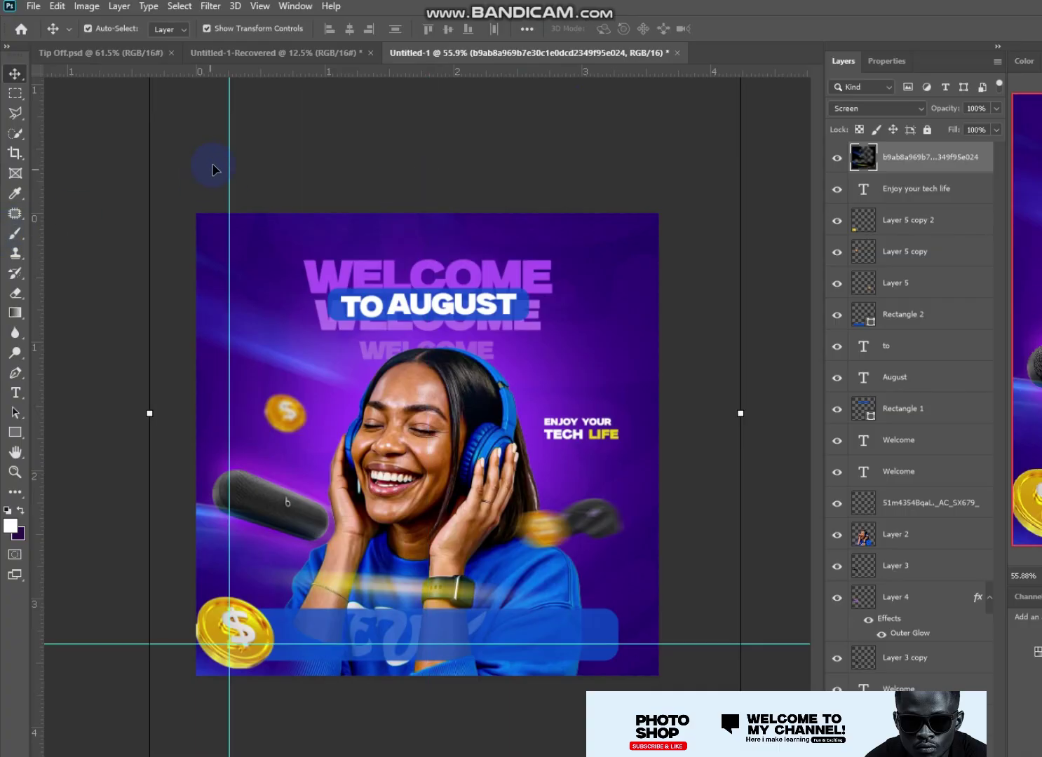
left_click_drag(240, 164, 17, 294)
left_click_drag(600, 645, 652, 73)
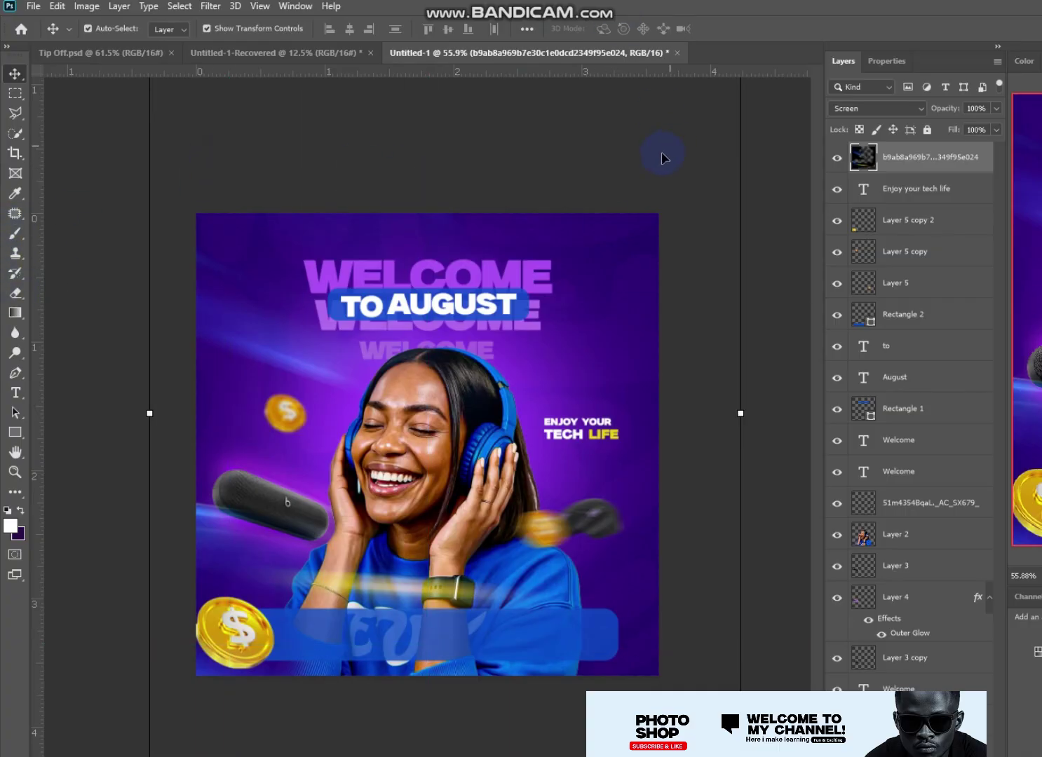
Step: Lock the light-streak layer and start a new text layer above the WELCOME title
left_click(687, 322)
left_click(624, 344)
left_click(926, 130)
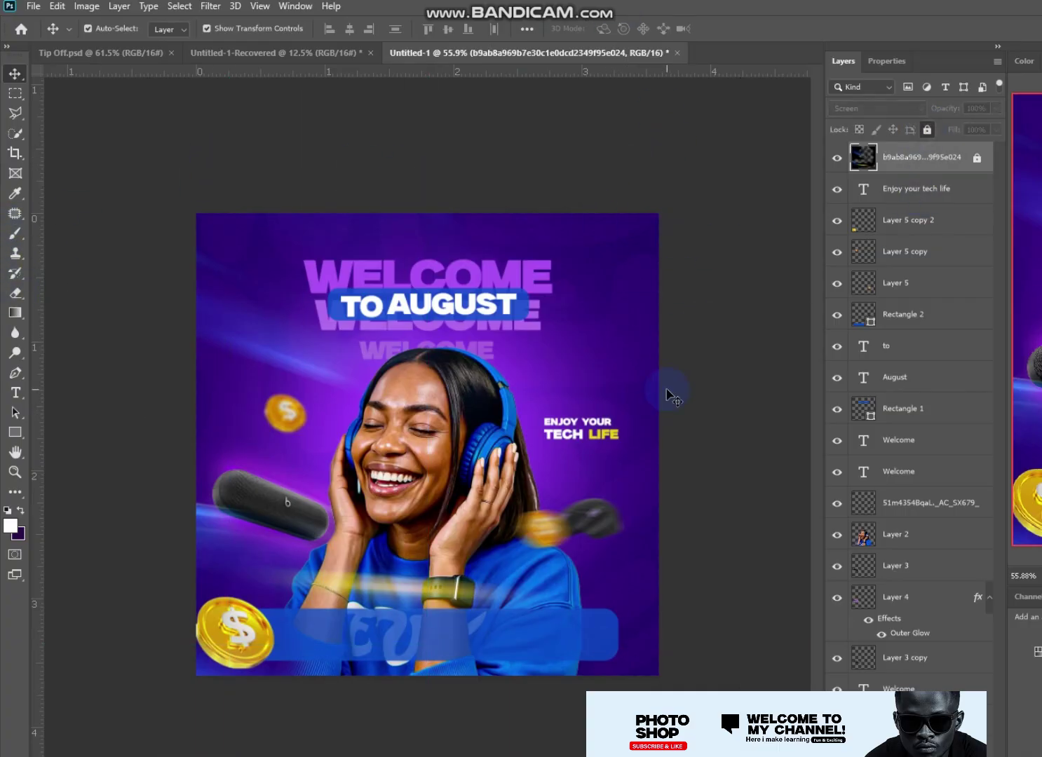
left_click(16, 392)
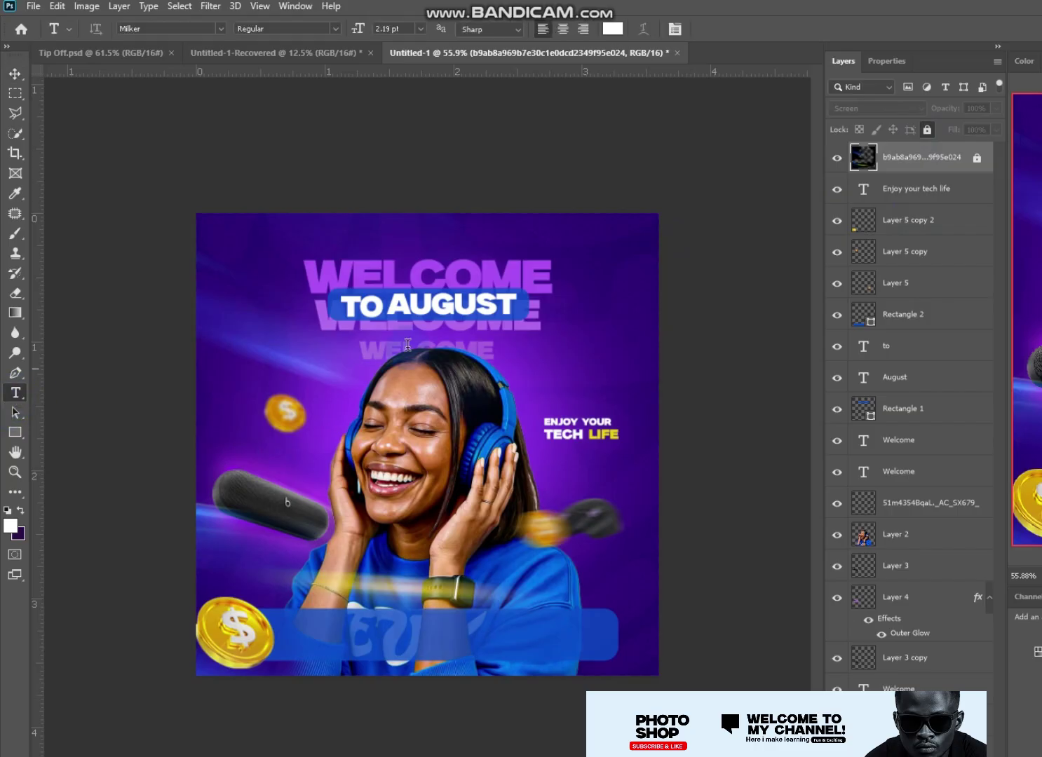
left_click(316, 240)
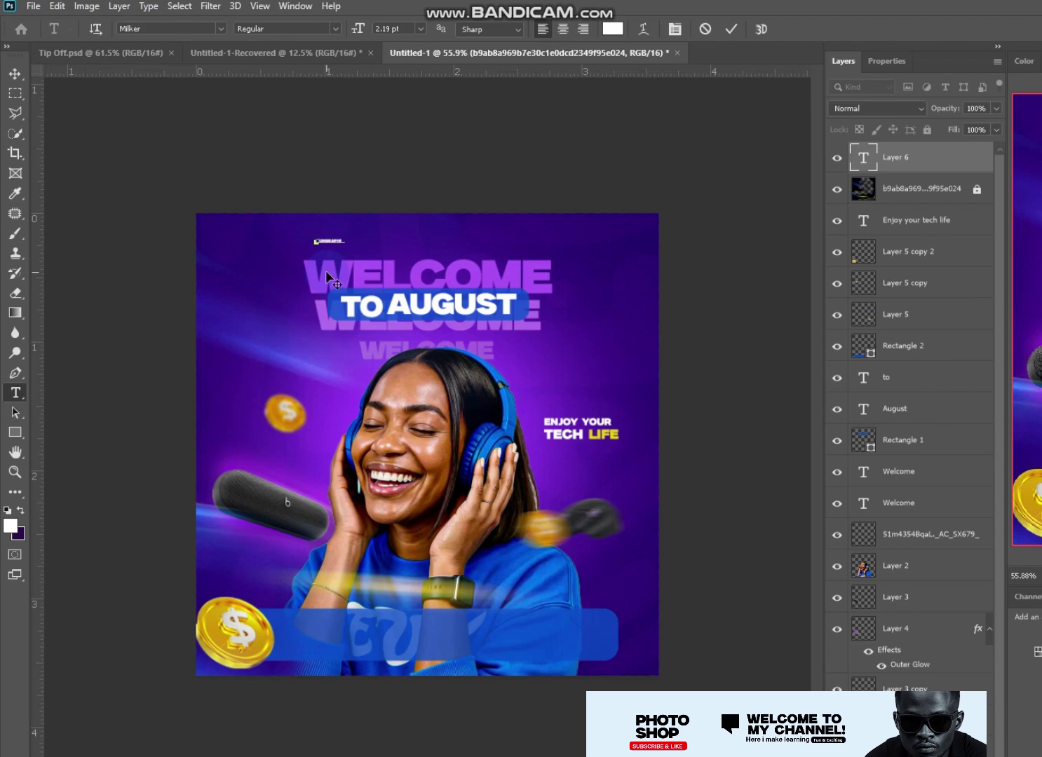
Step: Commit the white Sungraphix text and enlarge it into a heading with Free Transform
left_click(15, 73)
mouse_move(401, 247)
left_mouse_down()
mouse_move(435, 254)
mouse_move(429, 243)
left_mouse_up()
key("Return")
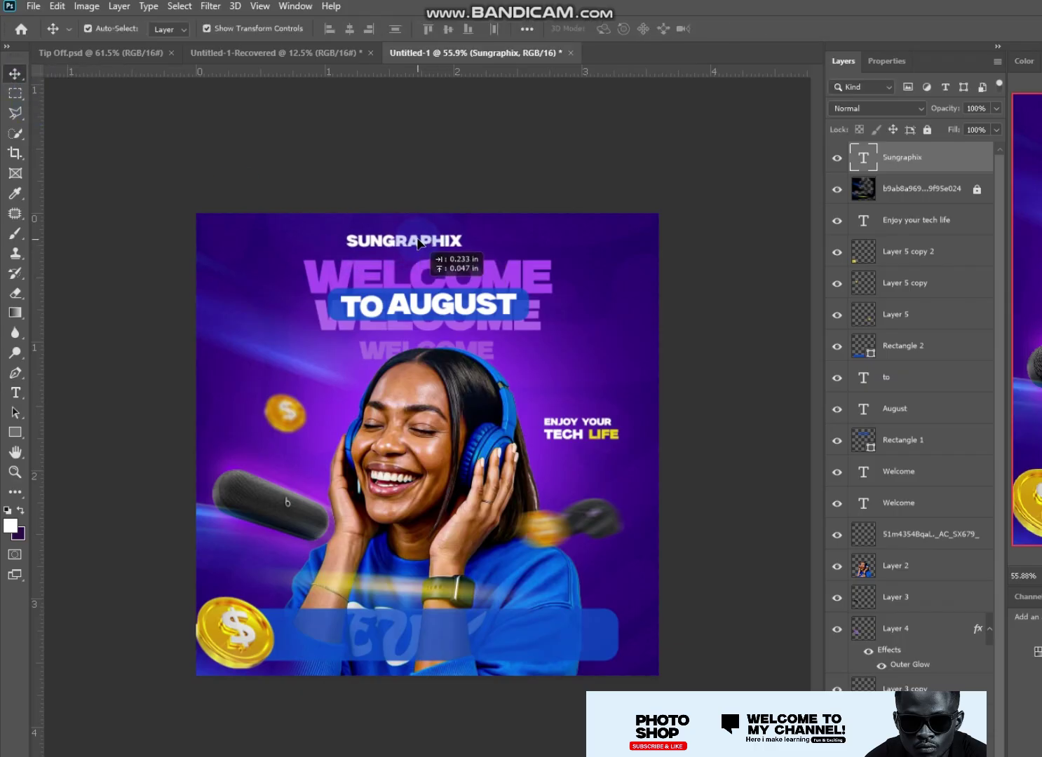
Step: Set the text to Aileron Thin, move it below ENJOY YOUR TECH LIFE, and start shrinking it
left_click(886, 61)
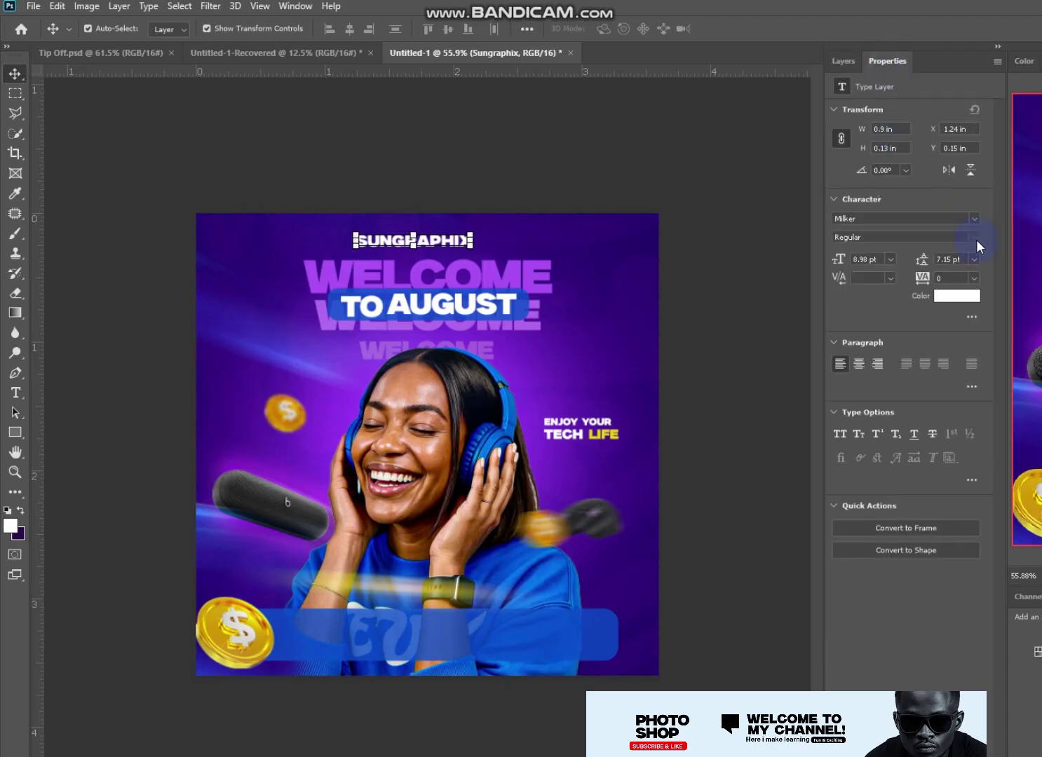
left_click(976, 218)
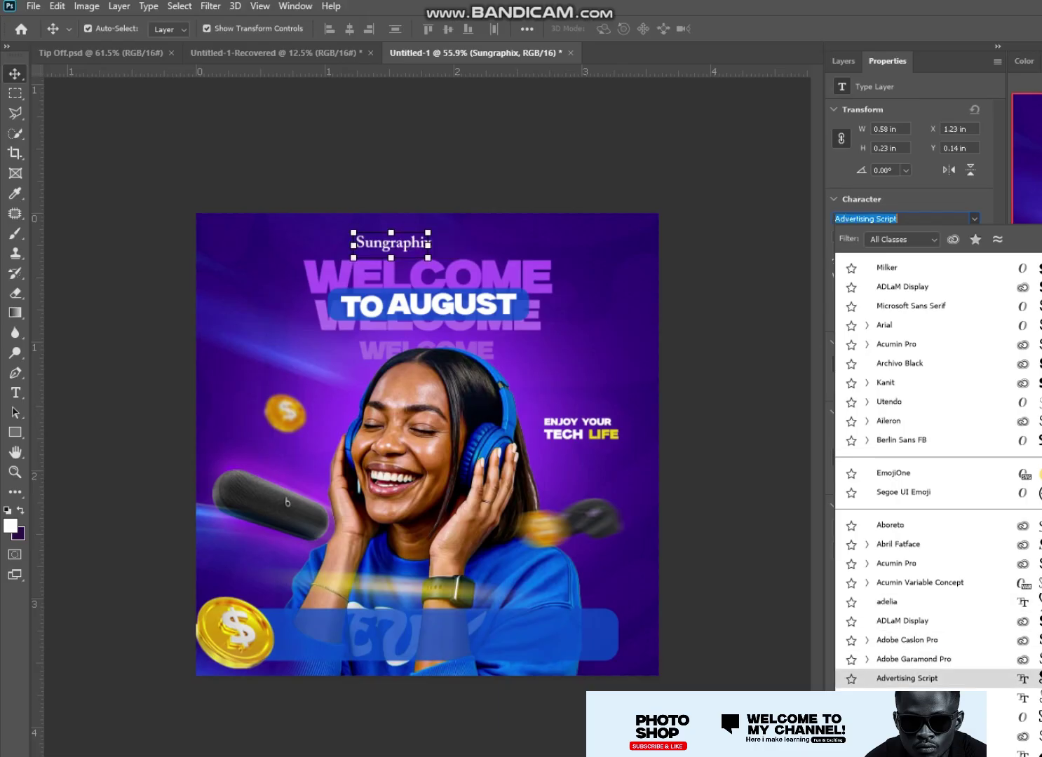
type("Aileron")
key("Return")
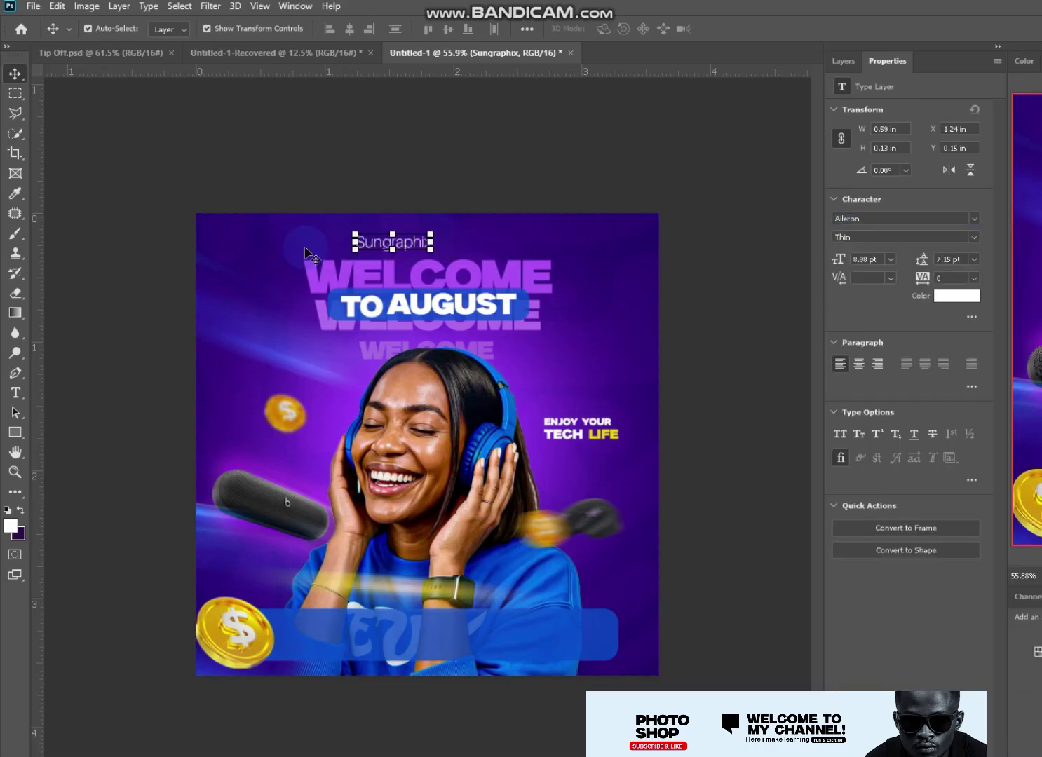
mouse_move(403, 244)
left_mouse_down()
mouse_move(595, 375)
mouse_move(593, 460)
mouse_move(623, 453)
mouse_move(230, 368)
left_mouse_up()
key("ctrl+t")
Step: Rotate the Sungraphix text 90° clockwise and set it in Utendo Regular
right_click(611, 458)
left_click(675, 678)
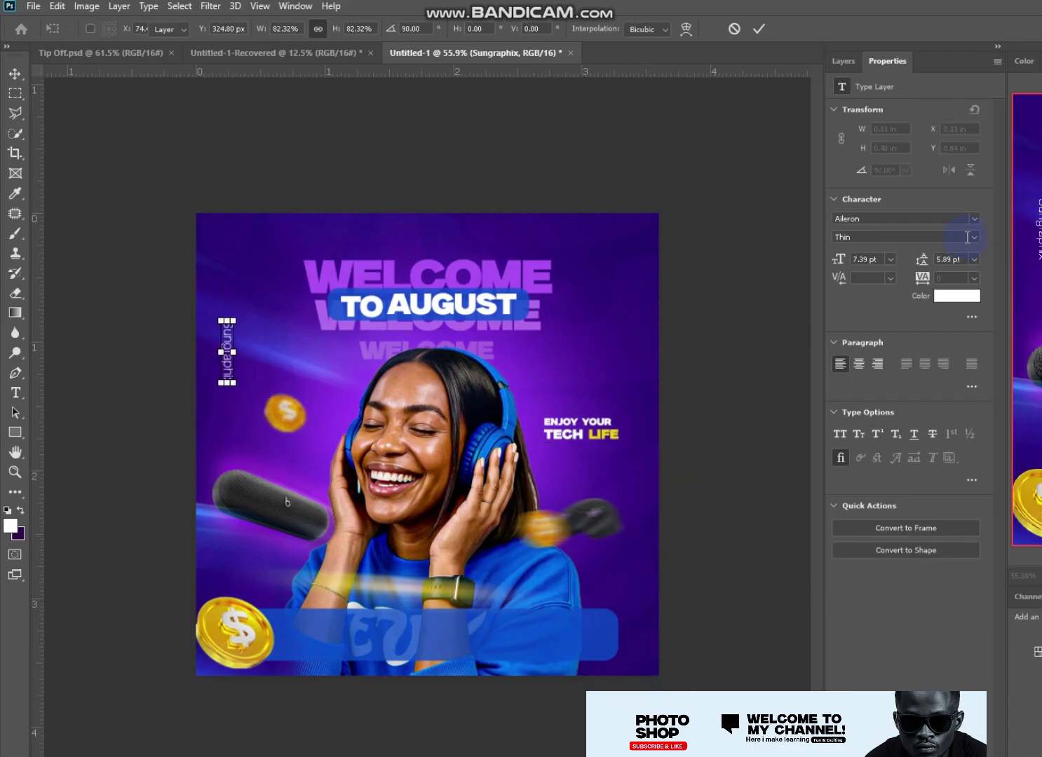
left_click(968, 237)
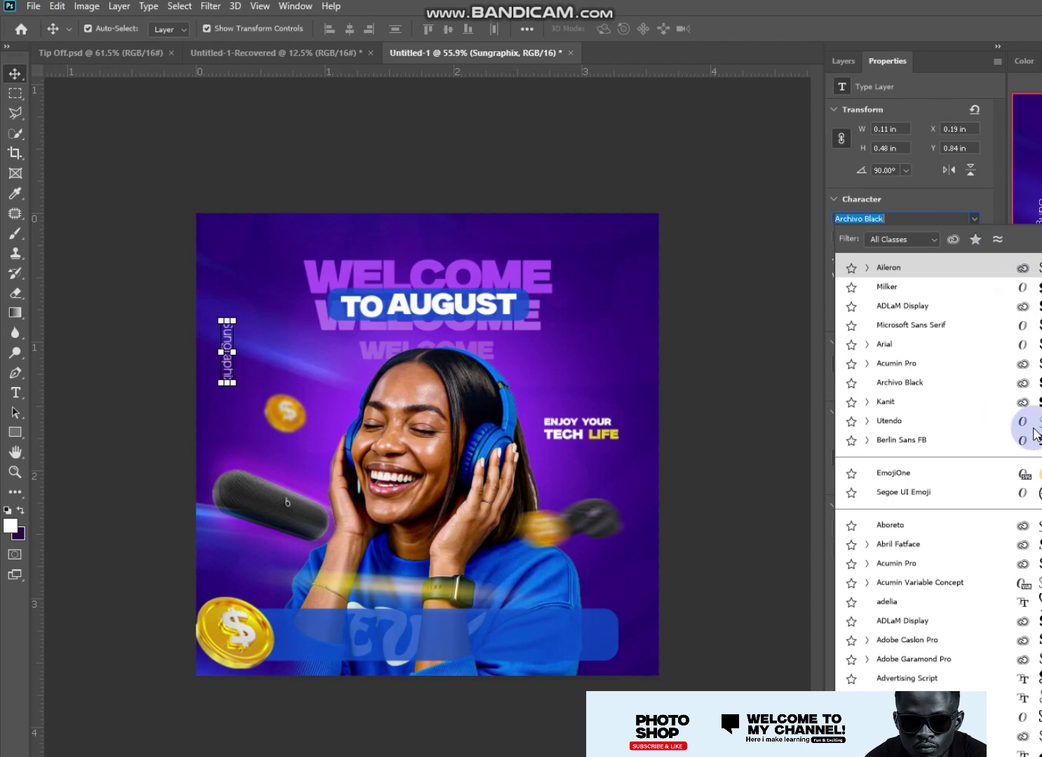
left_click(1033, 426)
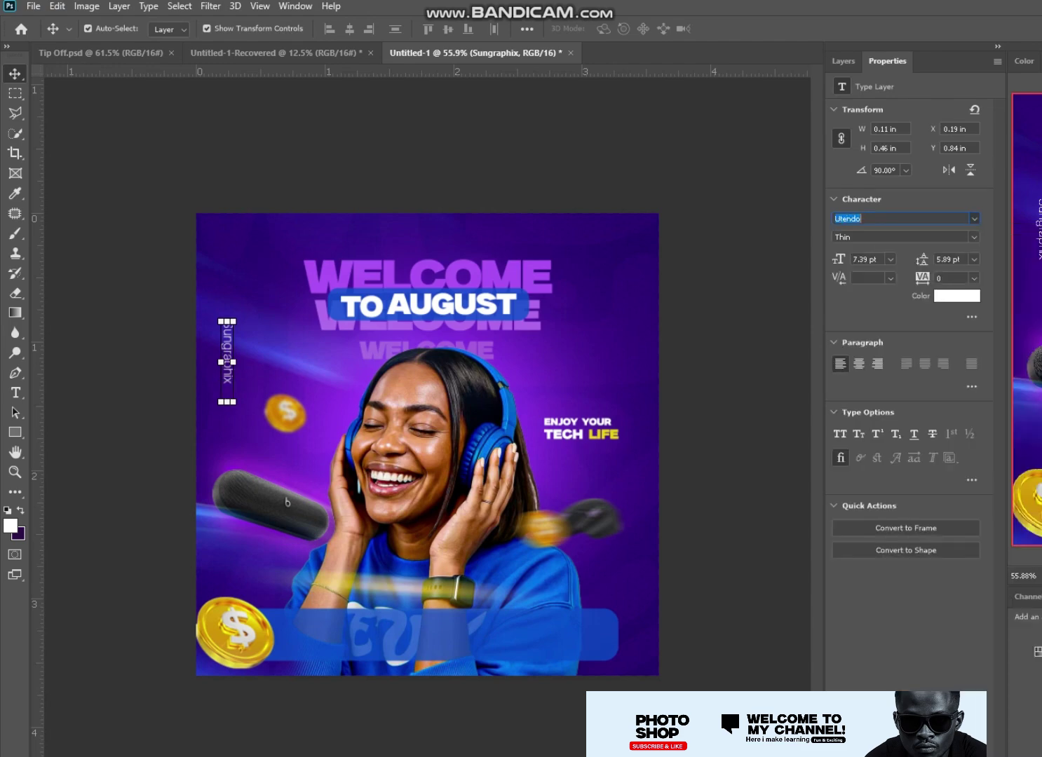
left_click(977, 242)
left_click(932, 328)
Step: Widen the vertical text's tracking to 40 and scale it down slightly
left_click_drag(920, 280, 921, 285)
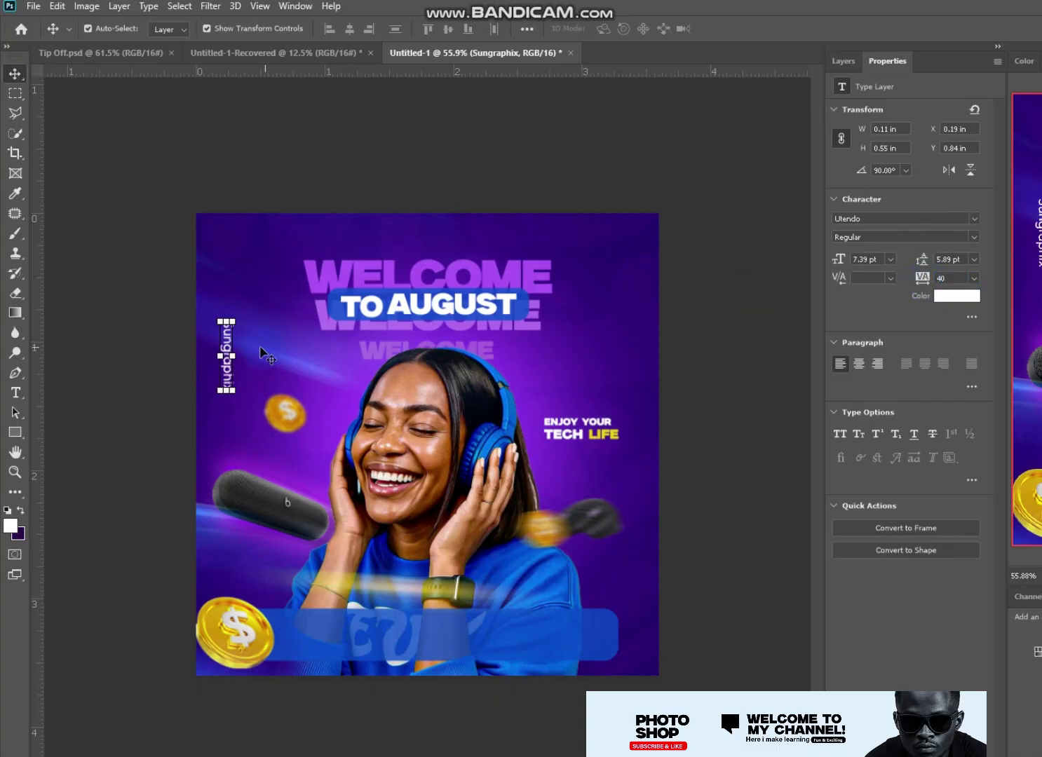
key("ctrl+t")
left_click_drag(226, 392, 228, 377)
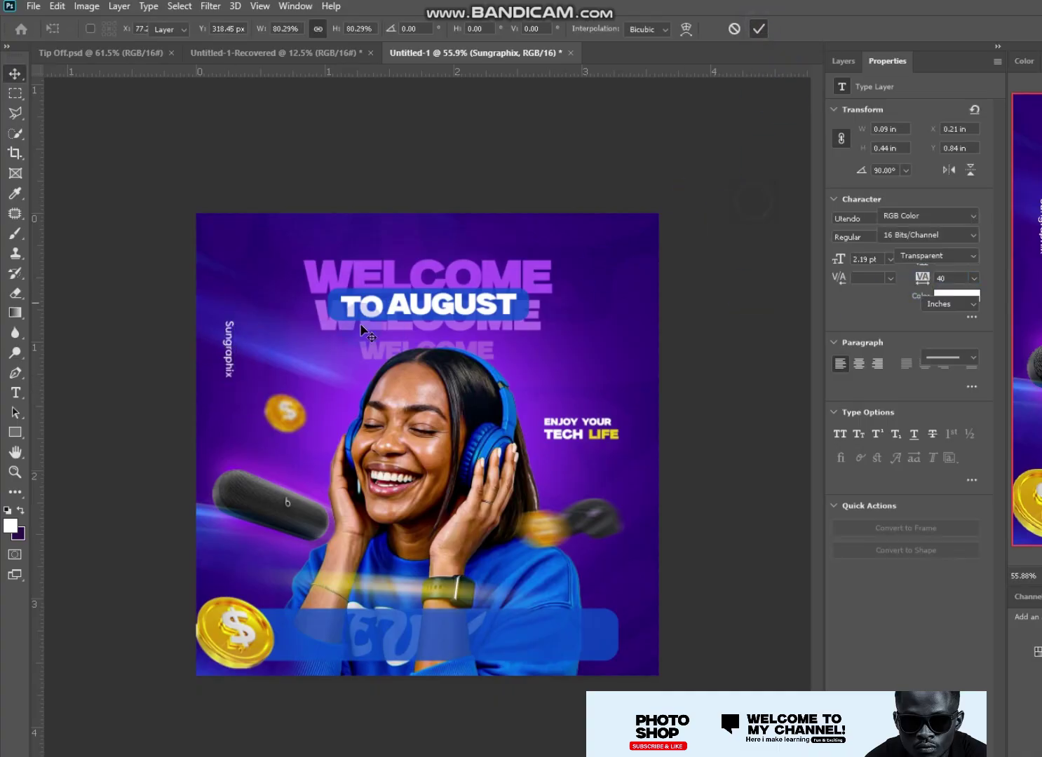
key("Return")
Step: Insert 'by' after 'Design' so the line reads 'Design by Sungraphix'
left_click(15, 393)
left_click(227, 320)
type("Design")
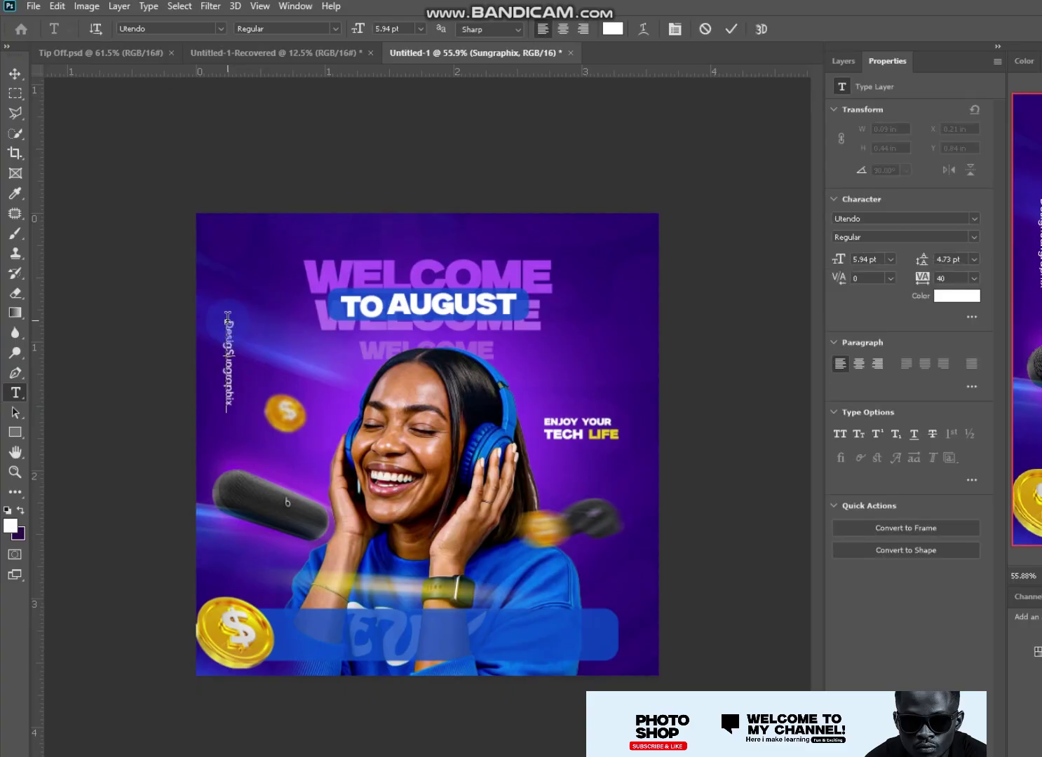
type("by")
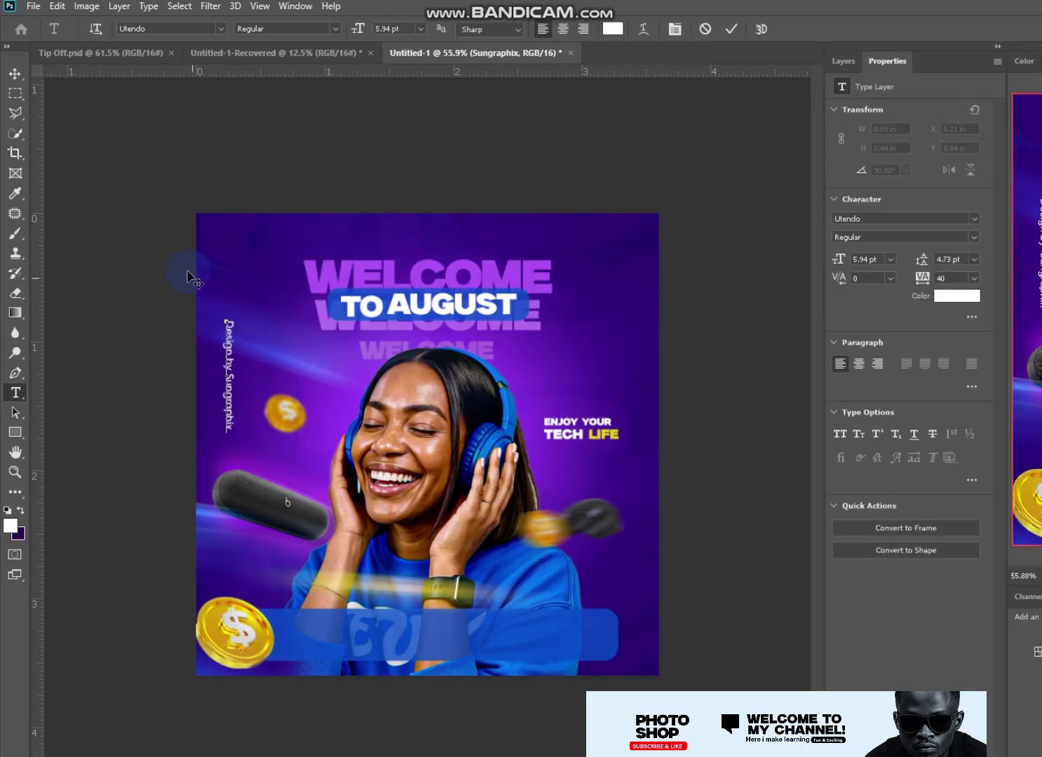
left_click(15, 73)
left_click(540, 186)
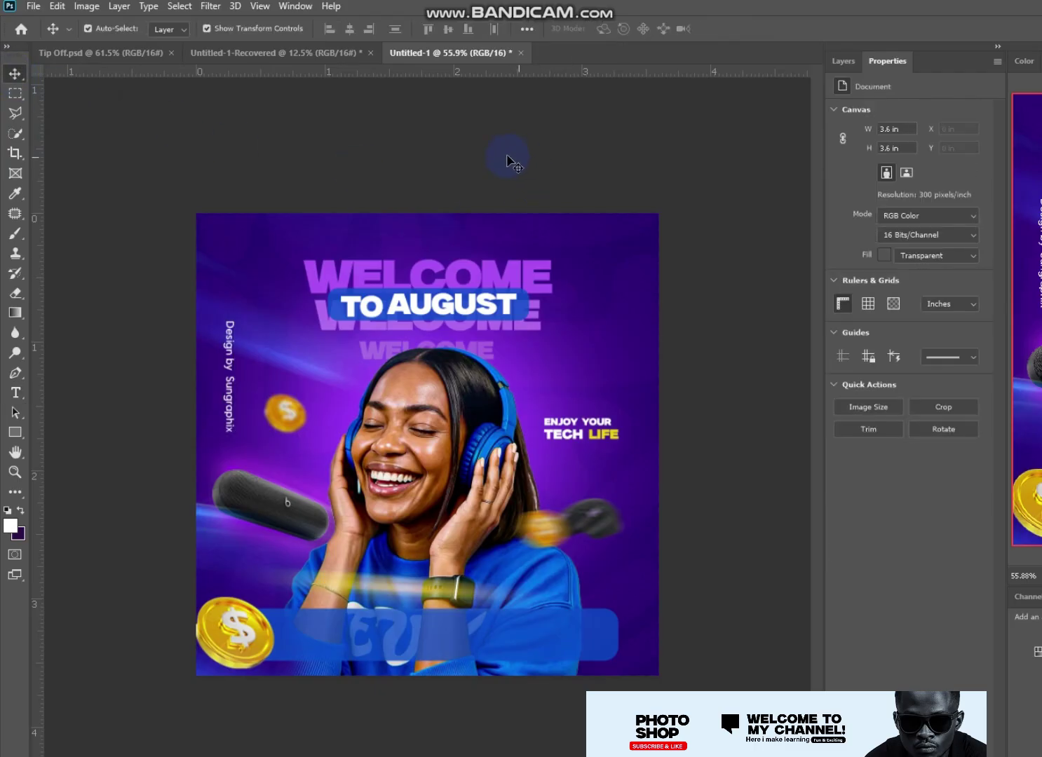
Step: Select the vertical Design by Sungraphix text and put it into Free Transform
left_click(229, 341)
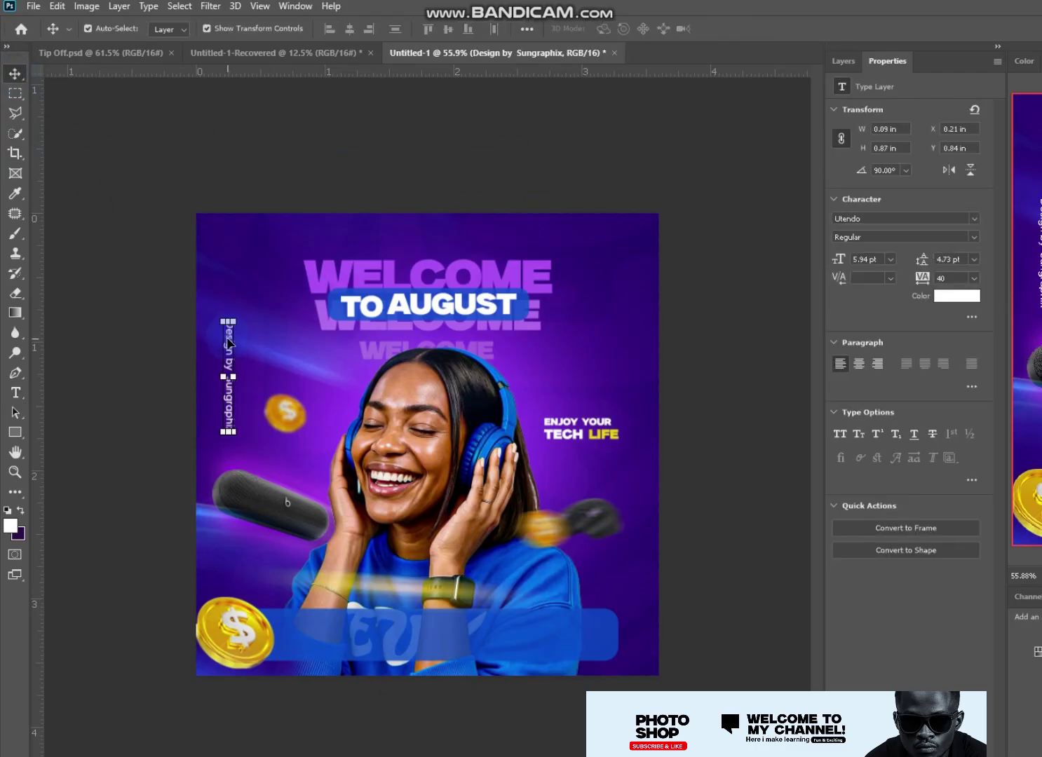
right_click(234, 378)
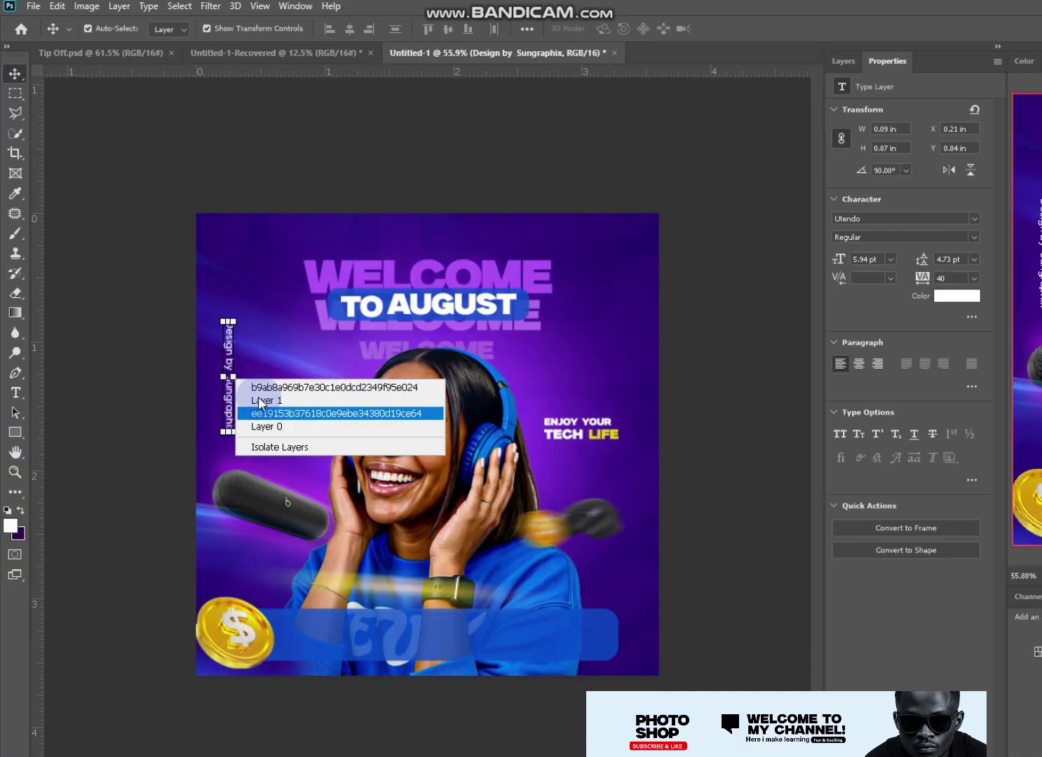
key("Escape")
right_click(234, 378)
key("Escape")
key("ctrl+t")
right_click(234, 378)
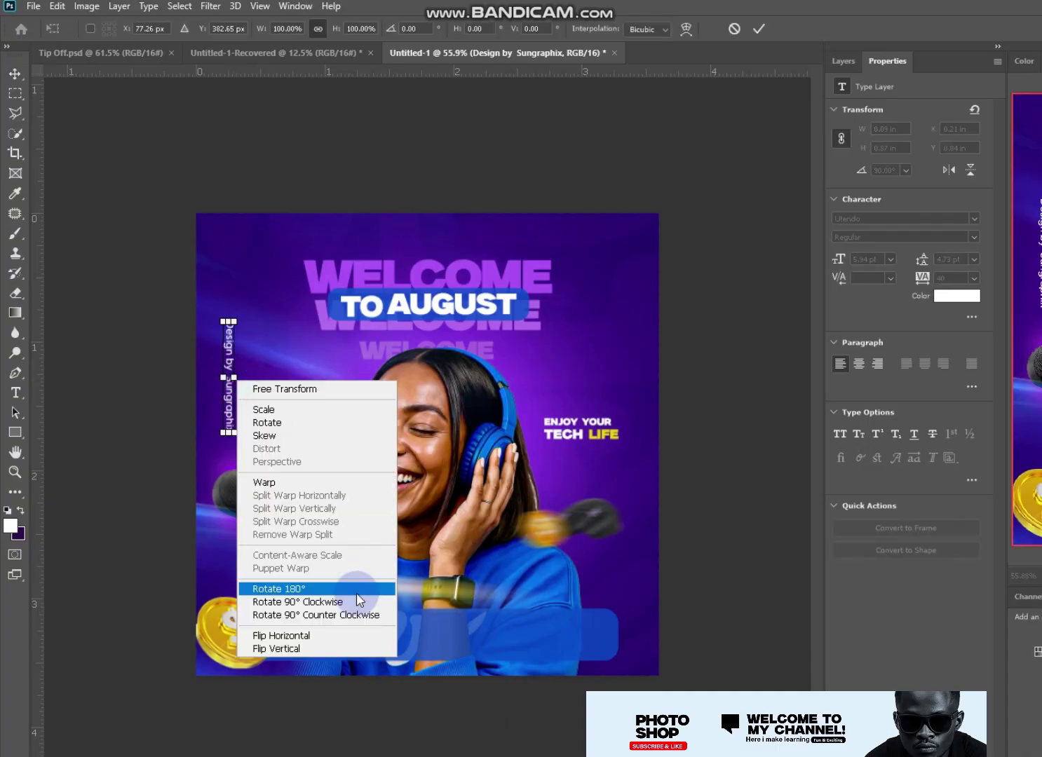
left_click(330, 601)
key("ctrl+z")
Step: Rotate the credit 90° counter-clockwise to read horizontally and place it on the bottom blue bar
right_click(231, 378)
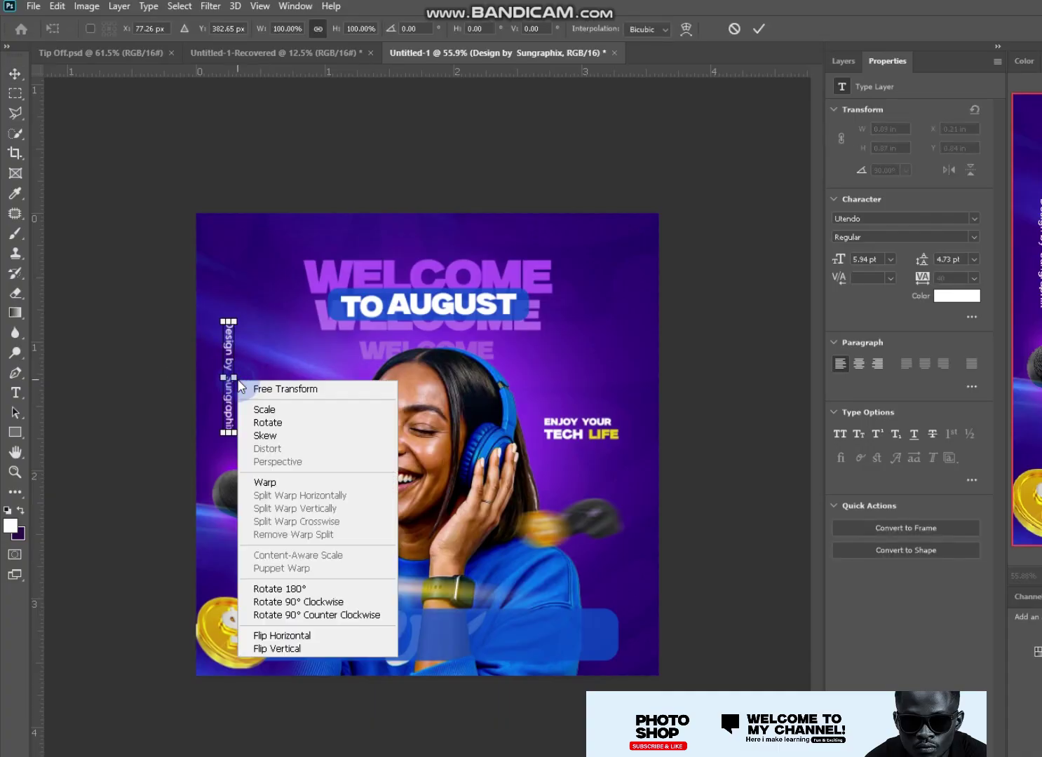
left_click(340, 609)
mouse_move(243, 379)
left_mouse_down()
mouse_move(541, 651)
mouse_move(554, 651)
left_mouse_up()
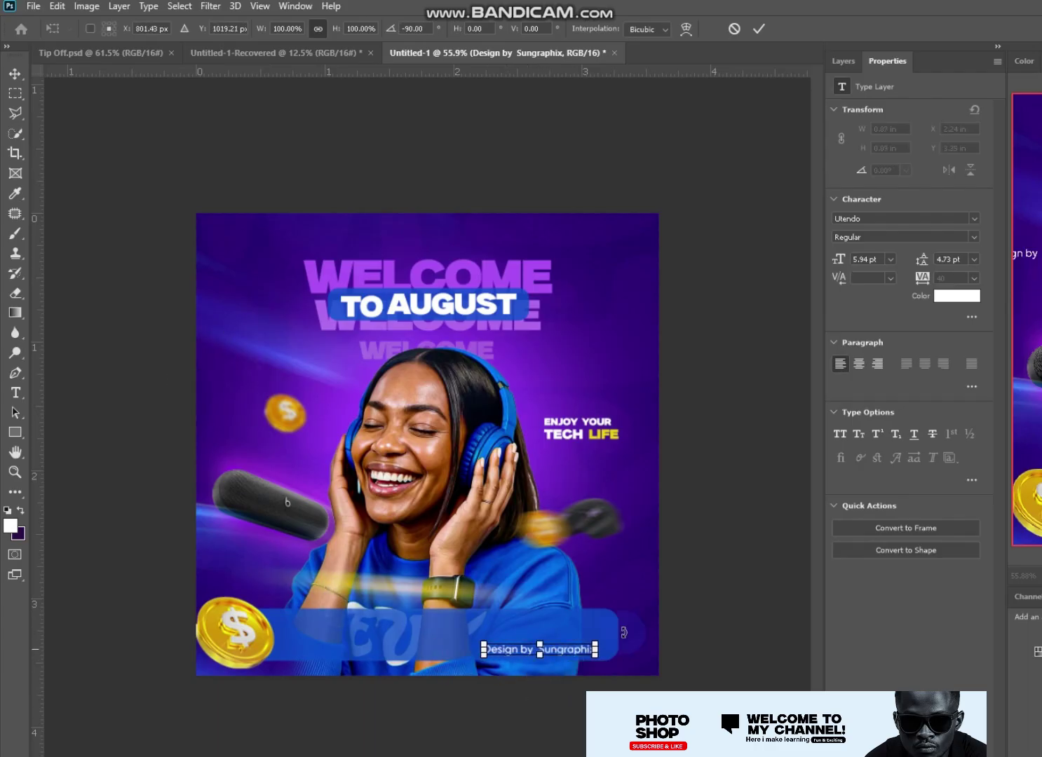
left_click(720, 477)
scroll(687, 608, "down", 1)
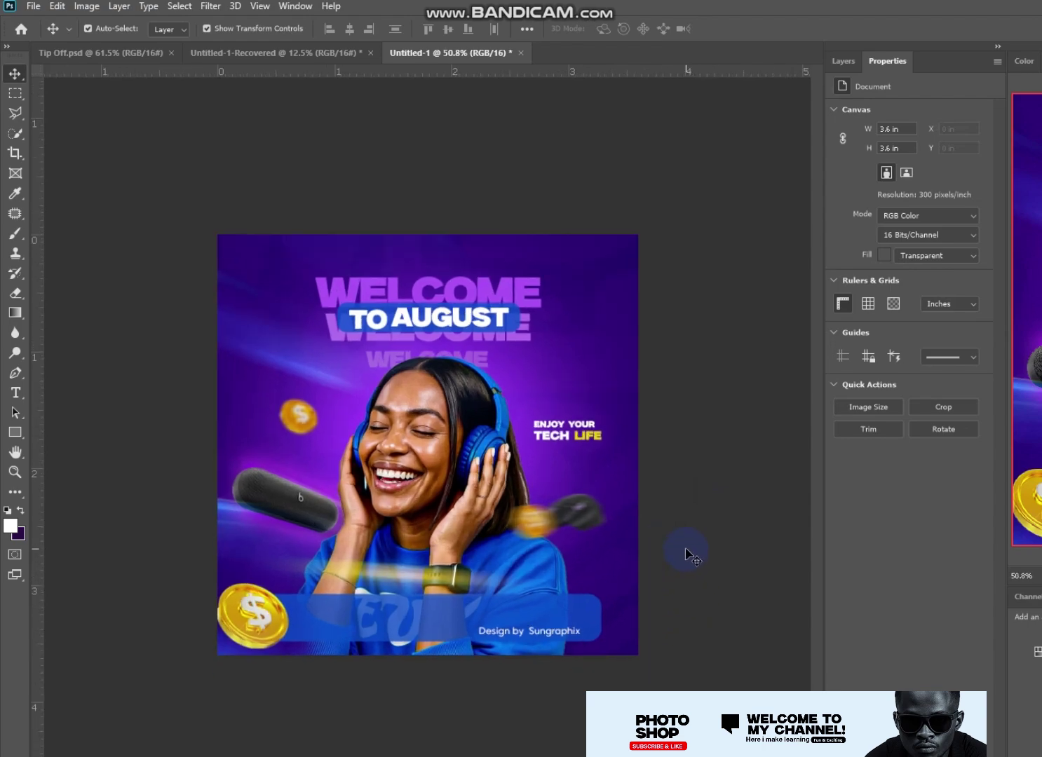
Step: Add a new white text line and scale it up onto the bottom blue bar
left_click_drag(547, 631, 556, 630)
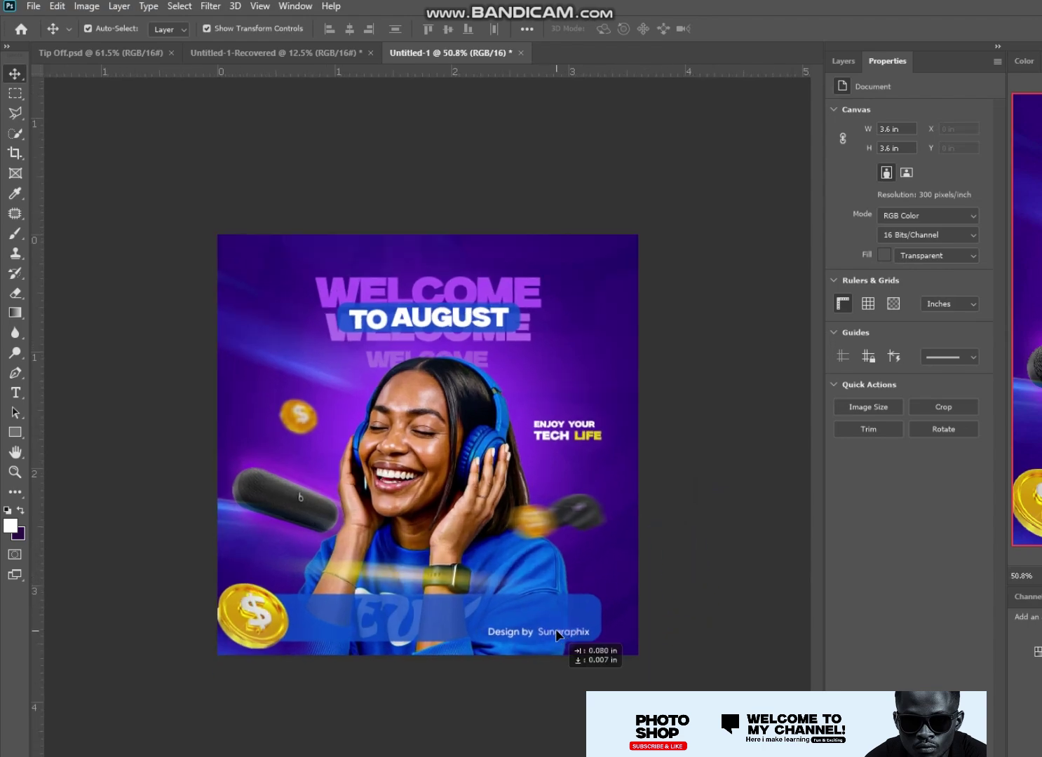
left_click(699, 488)
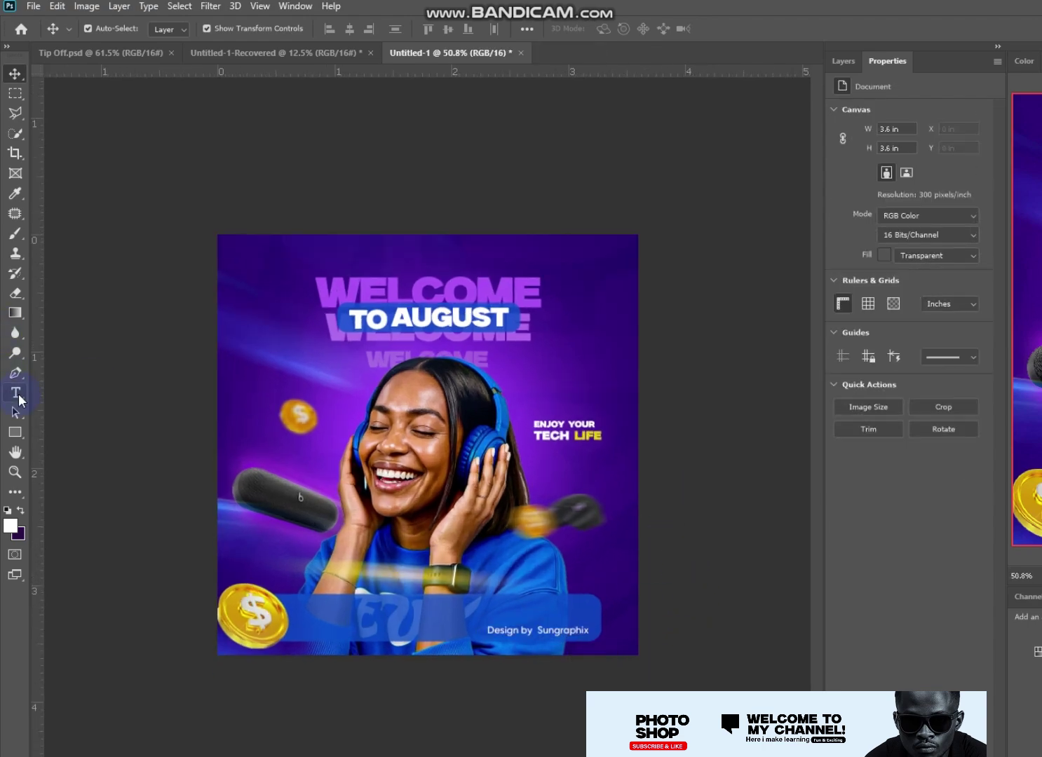
key("t")
left_click(253, 358)
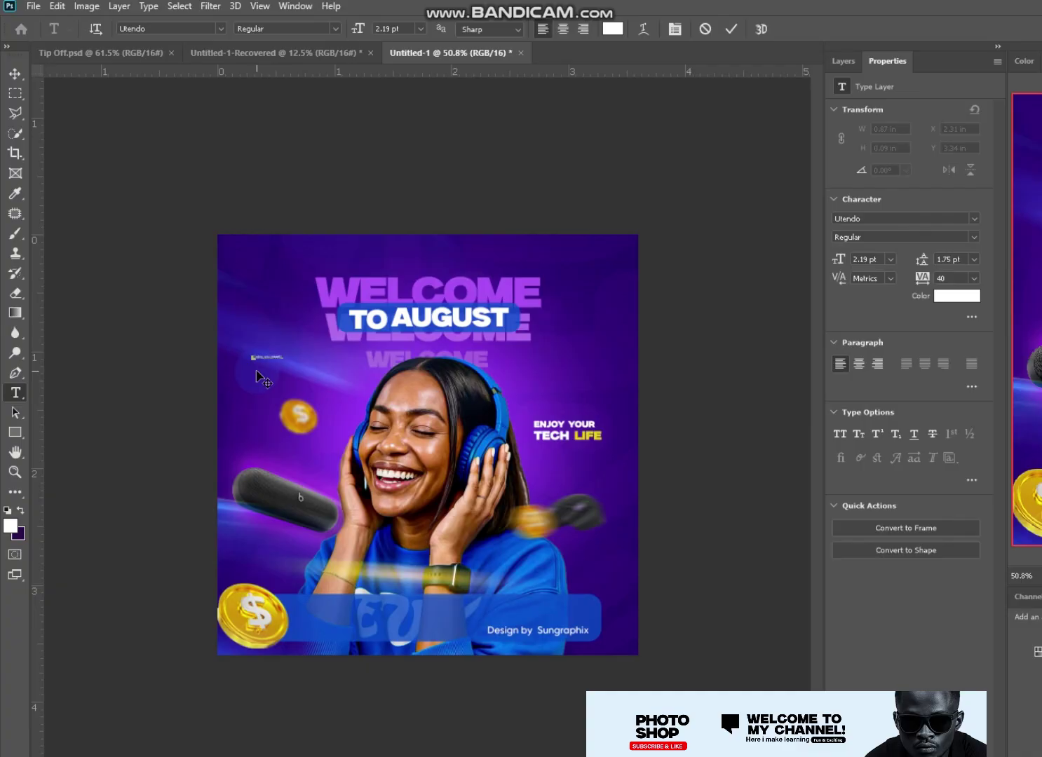
left_click(15, 73)
key("ctrl+t")
mouse_move(283, 361)
left_mouse_down()
mouse_move(418, 402)
mouse_move(385, 378)
mouse_move(420, 624)
left_mouse_up()
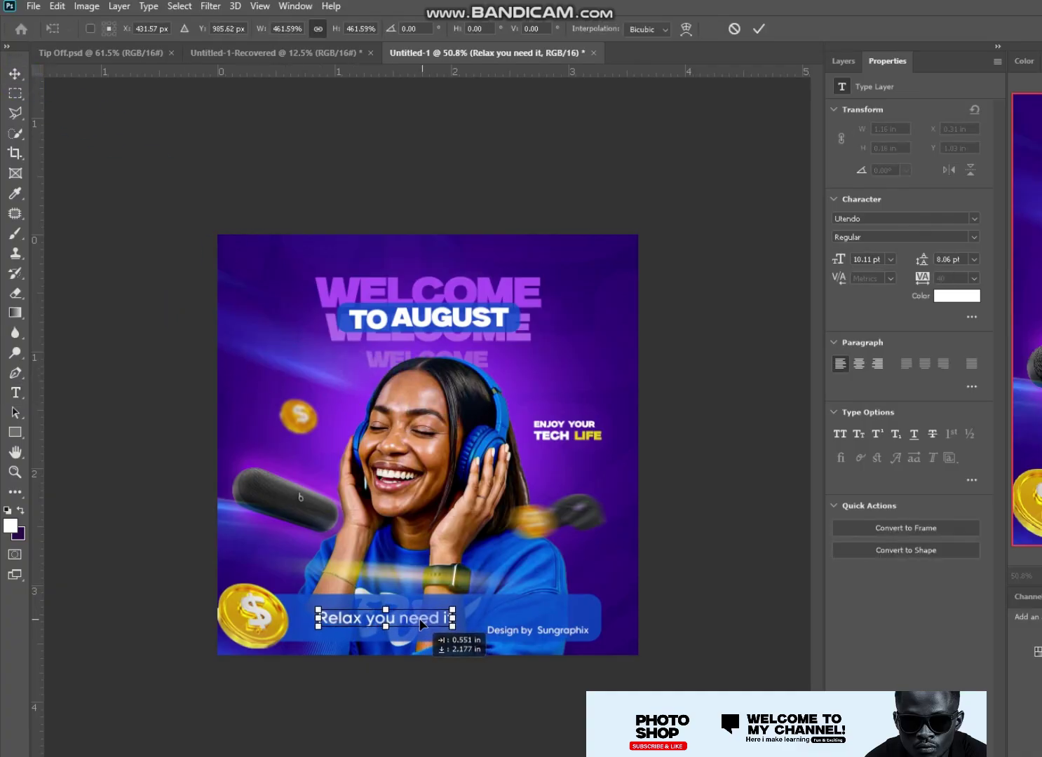
key("Return")
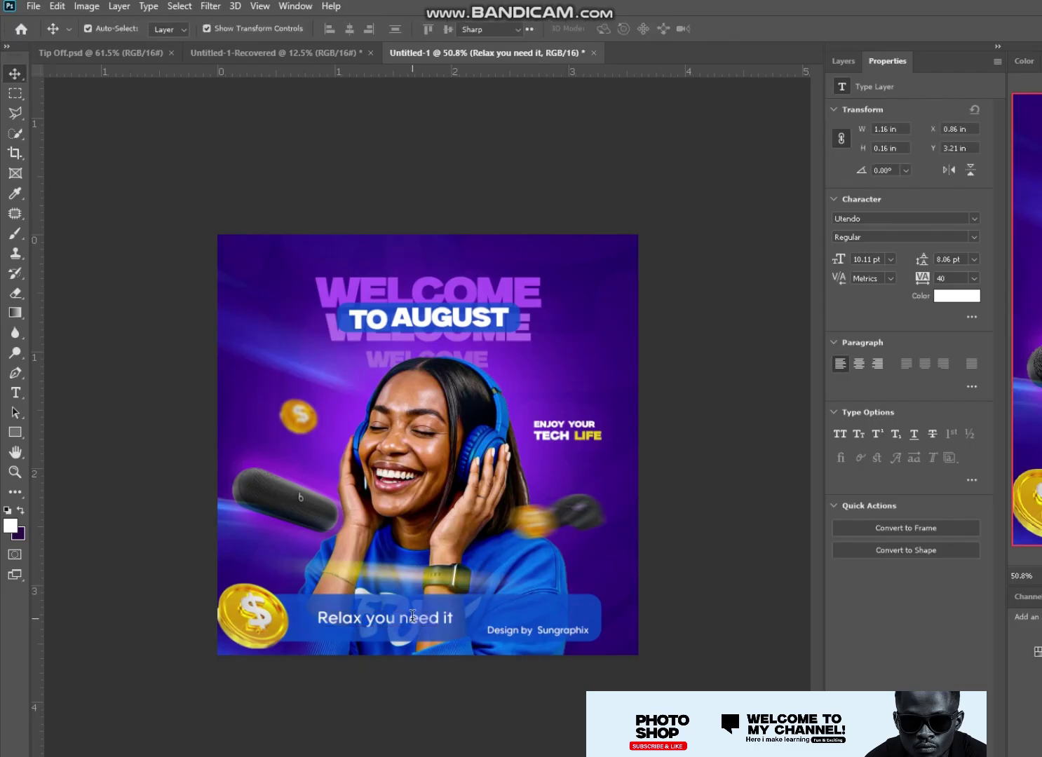
Step: Replace the bar text's wording with 'NEVER GIVE UP'
double_click(414, 621)
key("Left")
left_click(411, 619, "shift")
type("NEV")
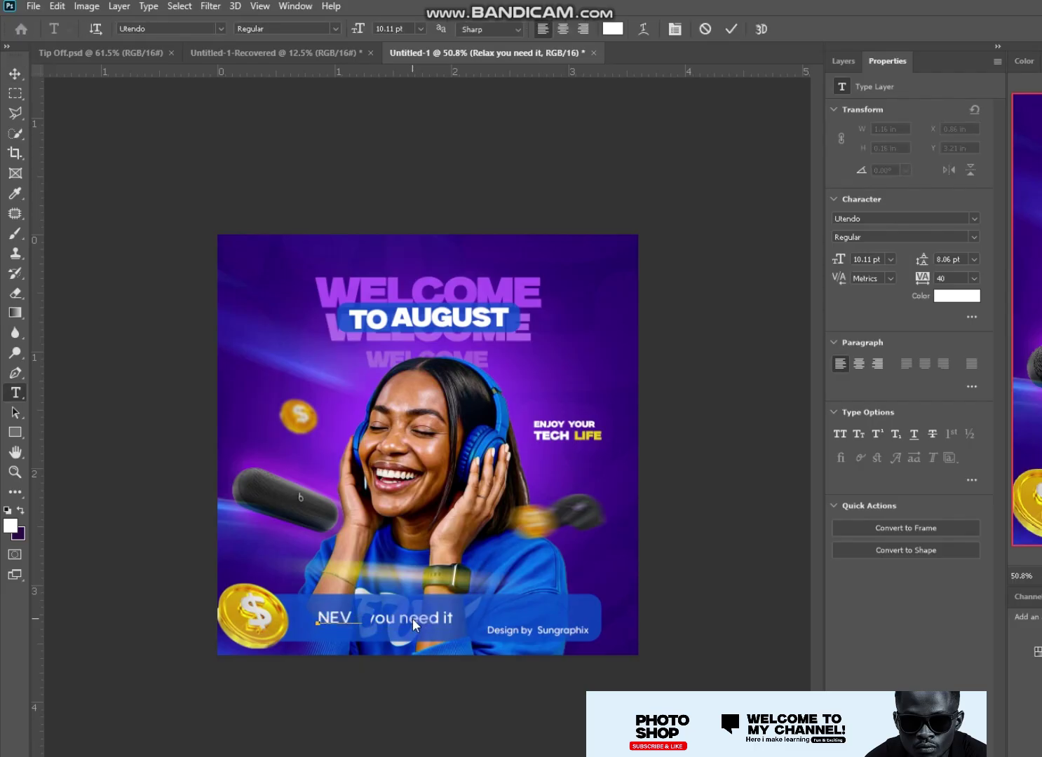
type("ER G")
type("O")
type("P")
left_click(729, 28)
key("v")
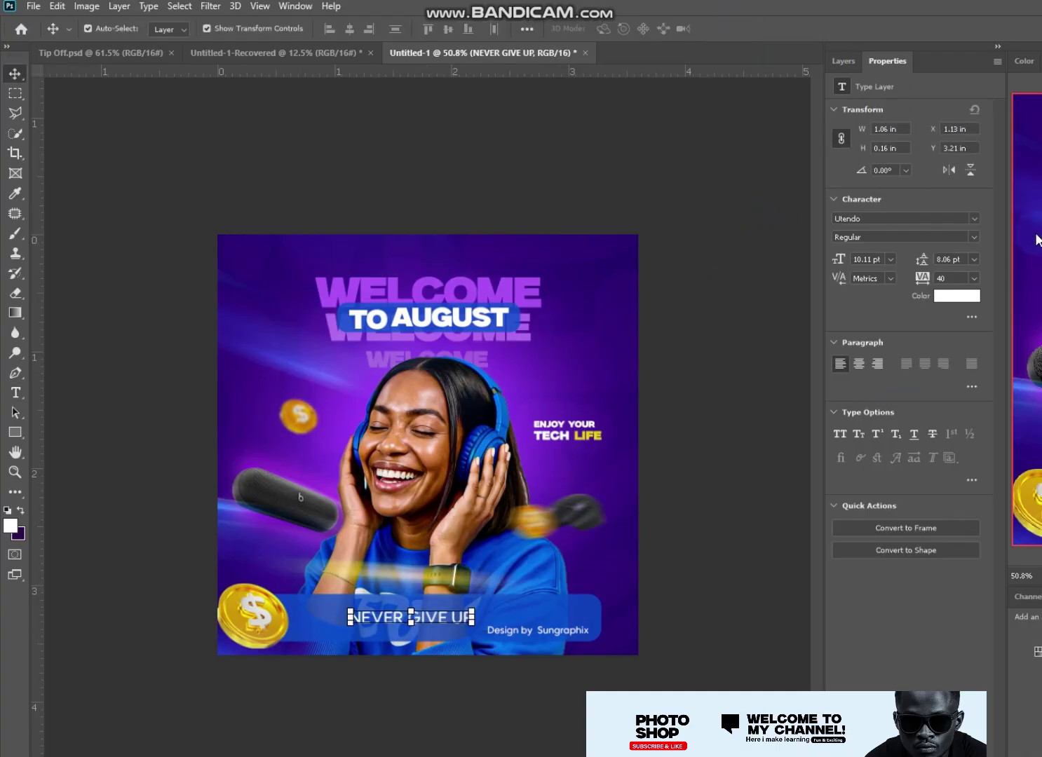
Step: Set NEVER GIVE UP in Milker and adjust its position on the bar
left_click(974, 237)
left_click(919, 425)
left_click_drag(422, 620, 436, 624)
left_click(974, 218)
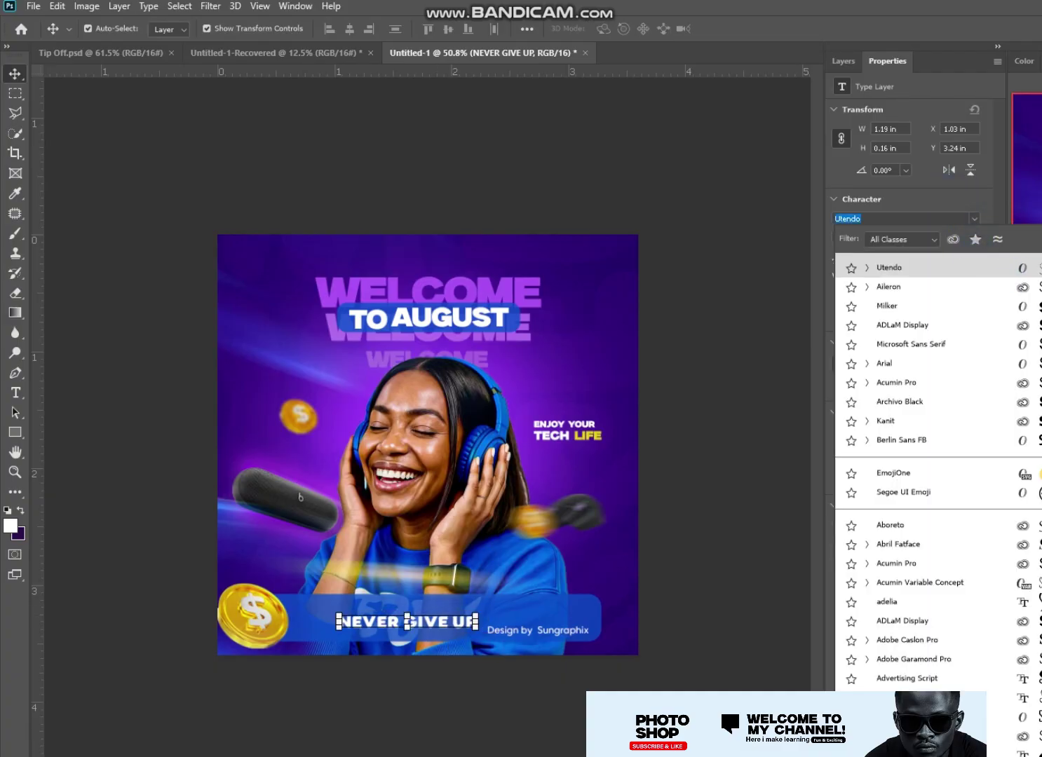
type("Milker")
key("Return")
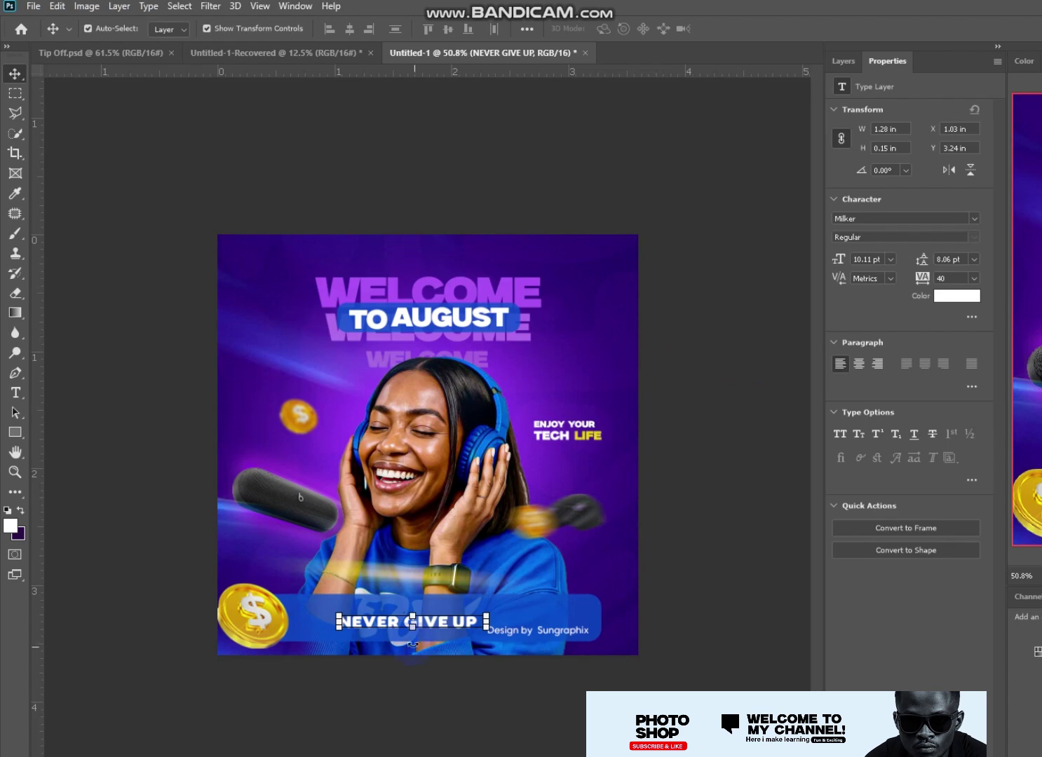
left_click_drag(412, 643, 412, 640)
Step: Move the Design by Sungraphix credit beneath NEVER GIVE UP
left_click(687, 617)
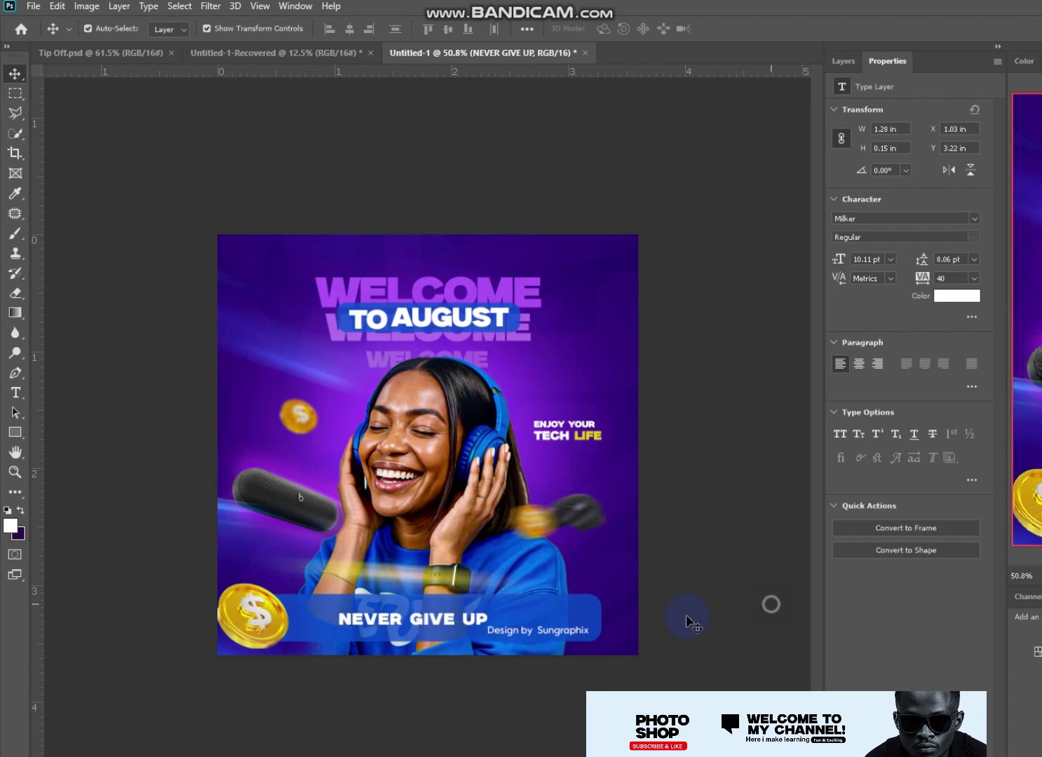
left_click_drag(528, 626, 397, 629)
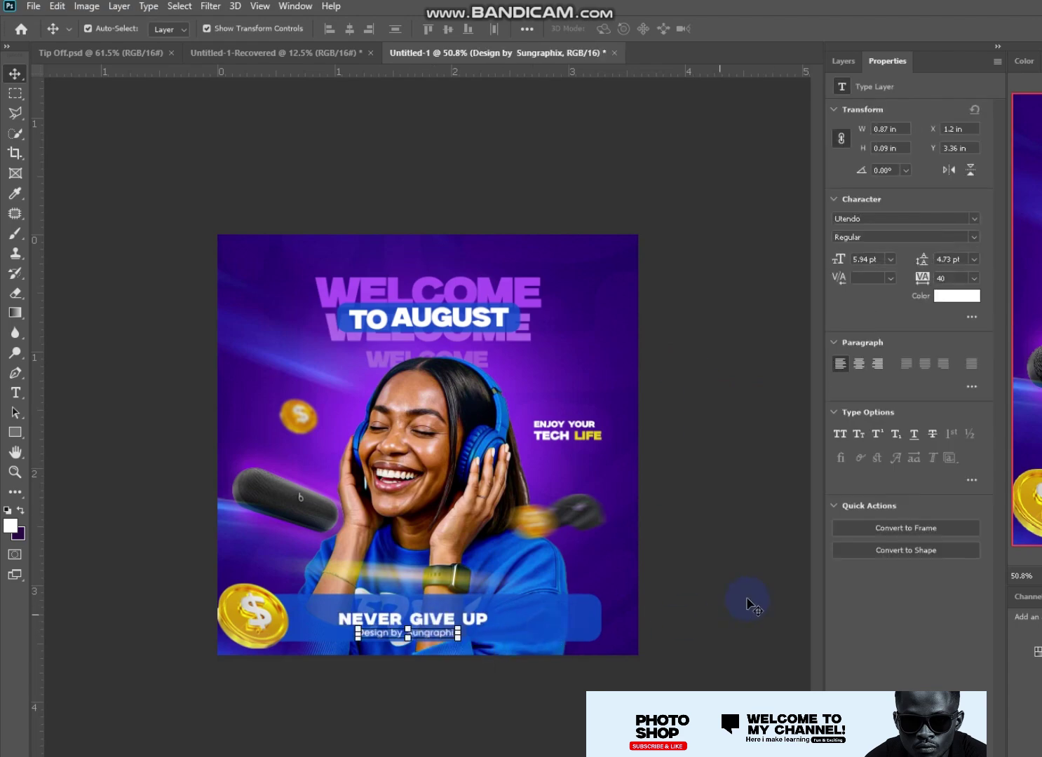
left_click(753, 608)
left_click(413, 619)
scroll(428, 448, "up", 2)
scroll(427, 448, "up", 1)
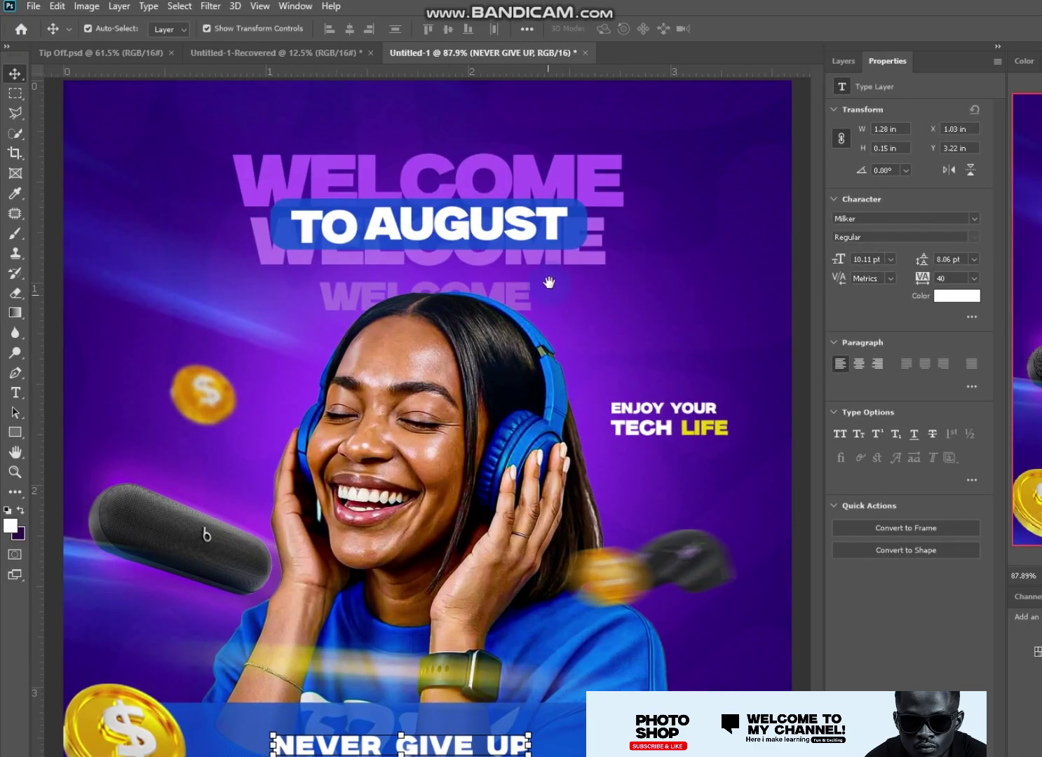
scroll(498, 543, "up", 1)
scroll(519, 421, "down", 3)
left_click(515, 516)
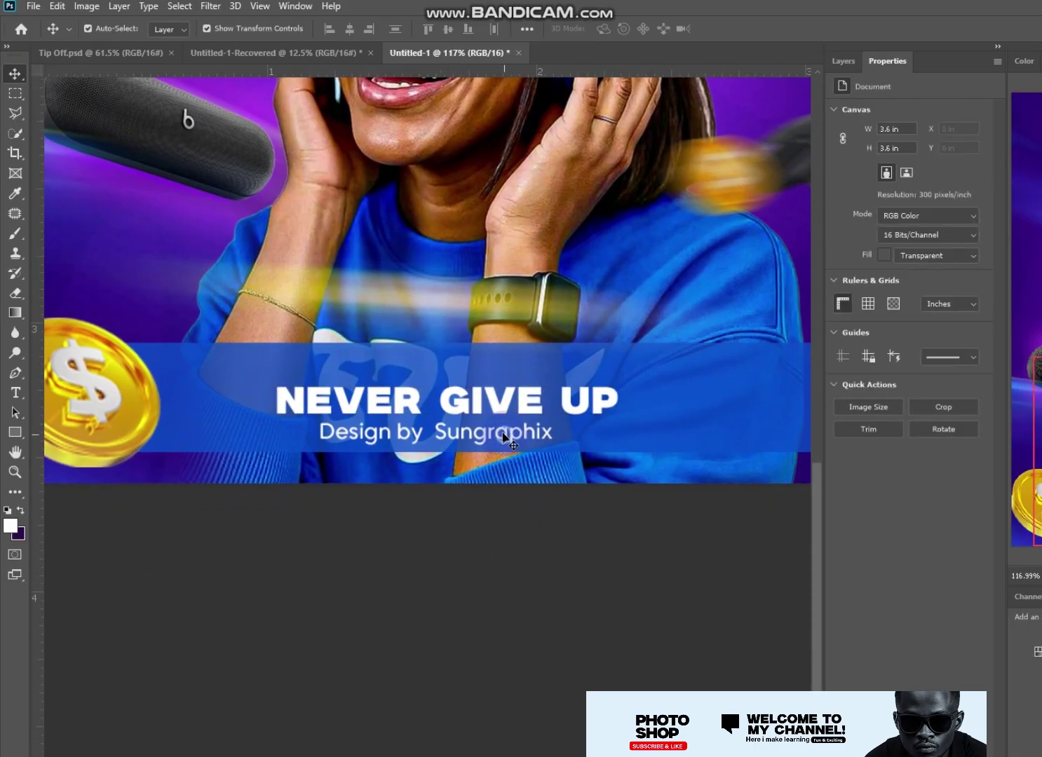
left_click(503, 439)
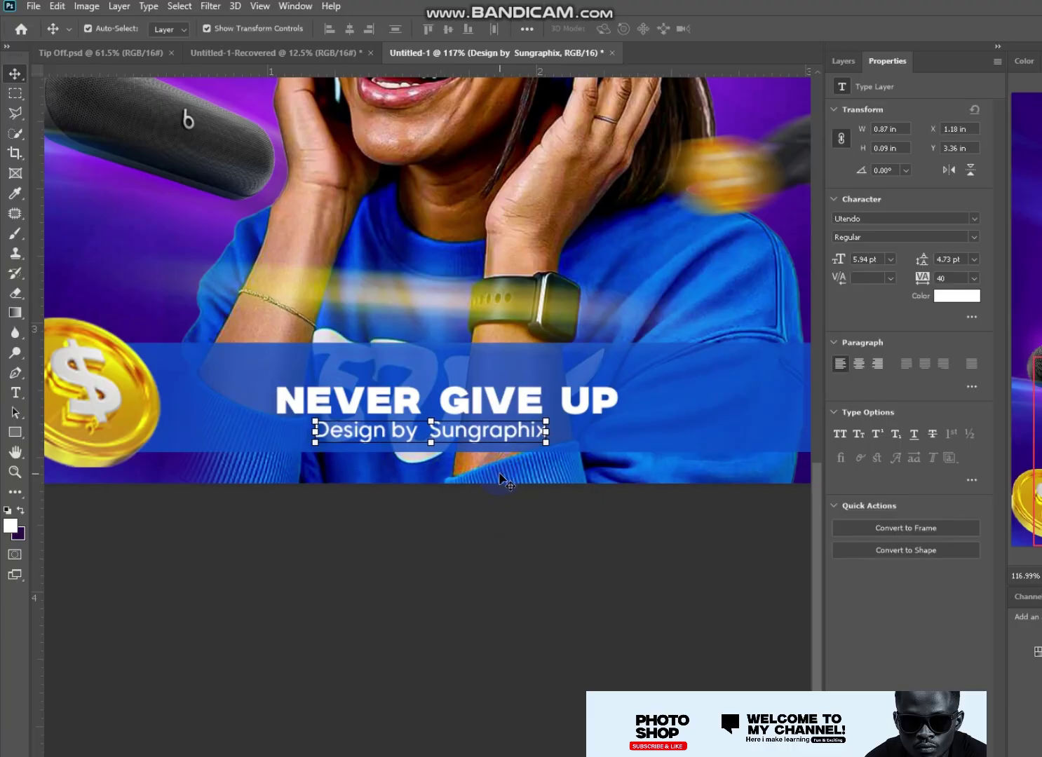
left_click(507, 509)
key("ctrl+0")
key("ctrl+minus")
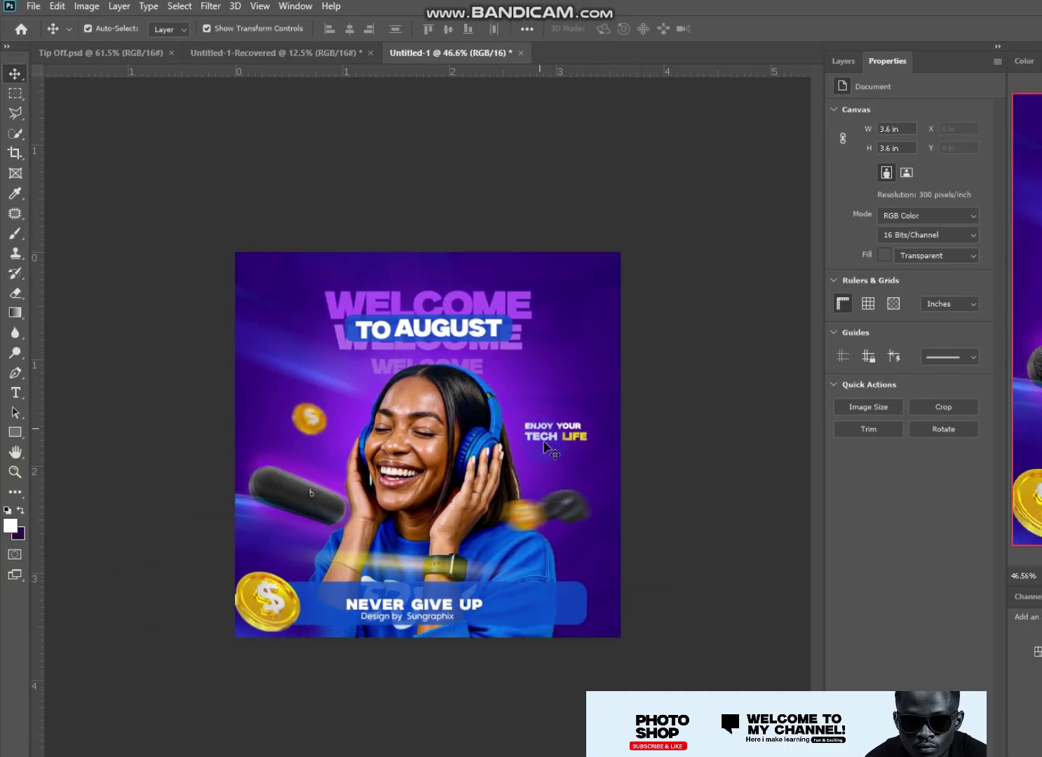
left_click(470, 601)
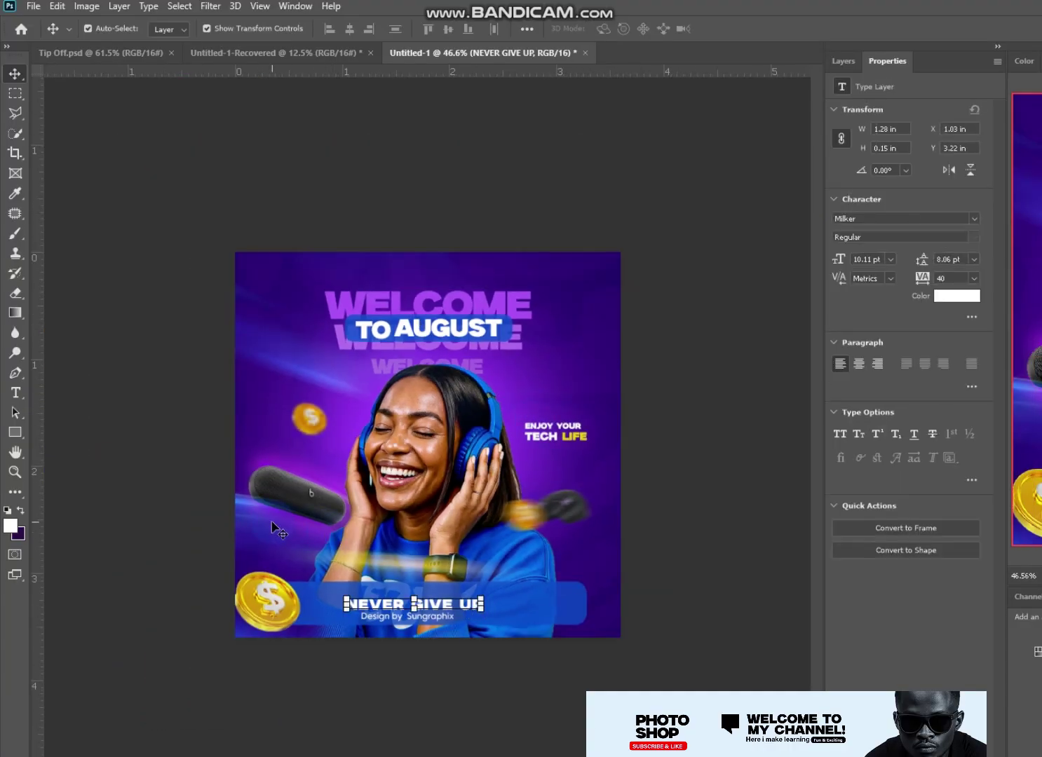
left_click(760, 378)
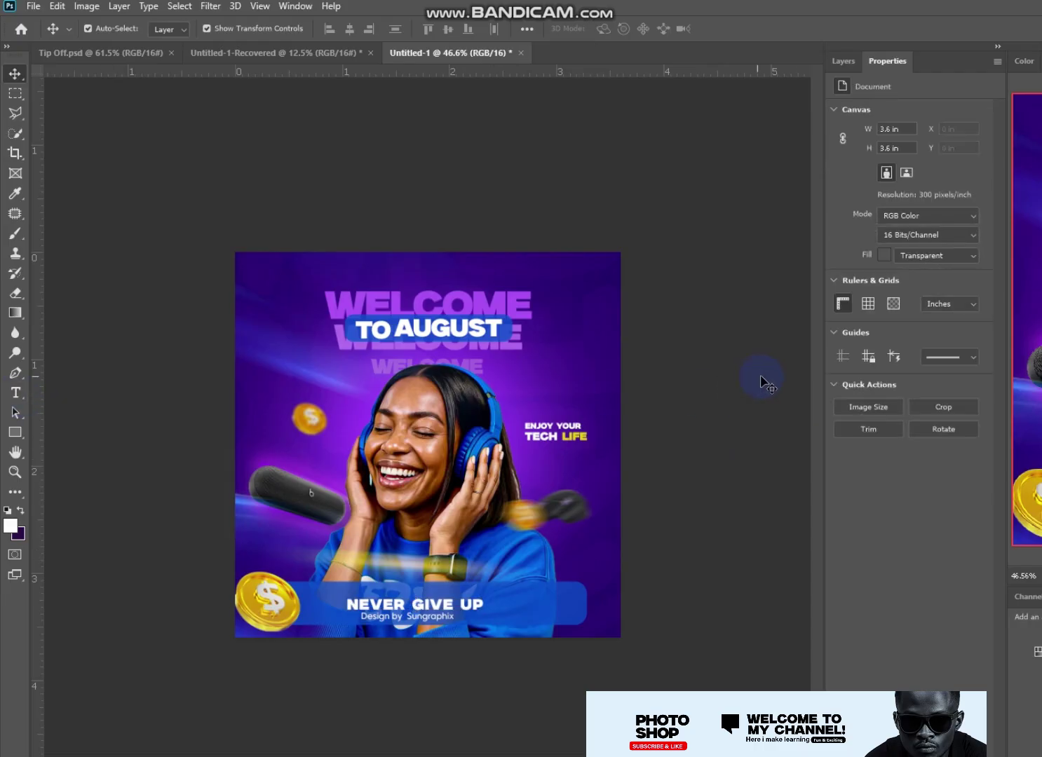
scroll(762, 382, "down", 1)
scroll(763, 382, "up", 1)
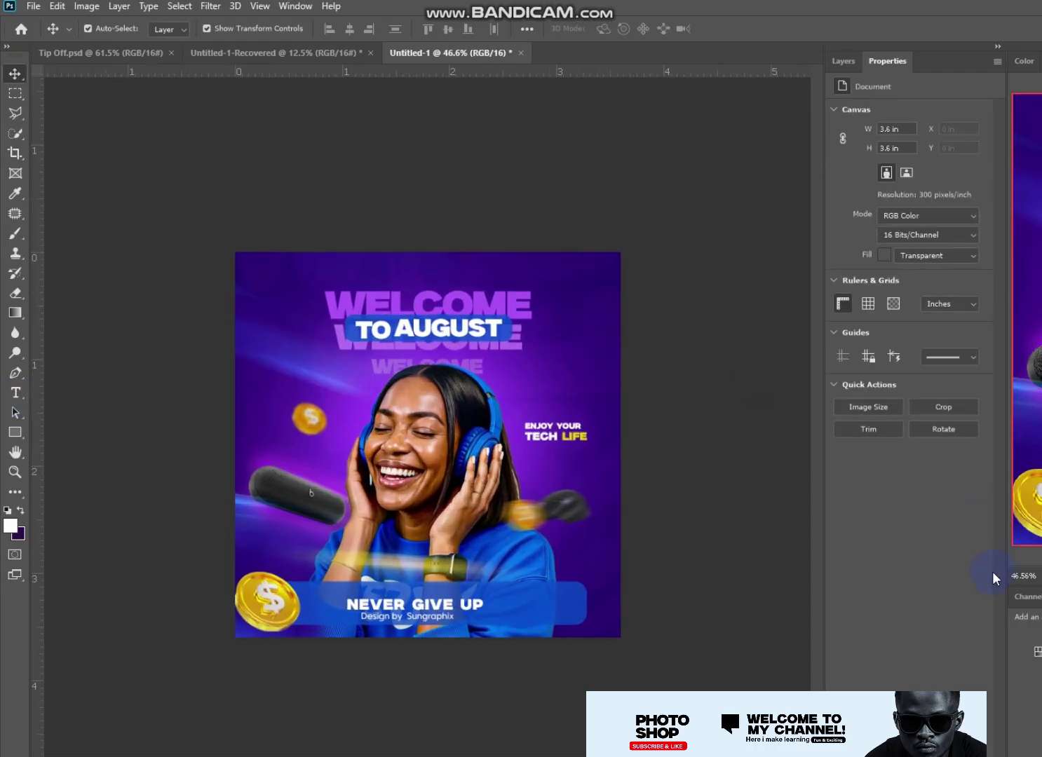